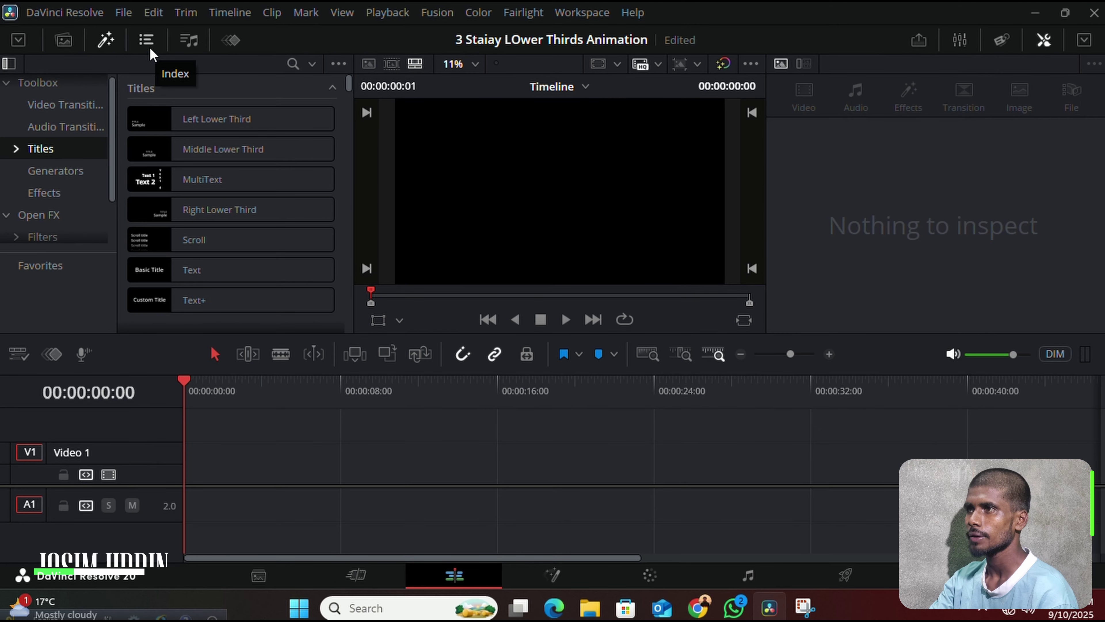
Add a Fusion Composition at the start of Video 1 and extend the clip to about 8 seconds
click(104, 41)
click(104, 41)
click(55, 192)
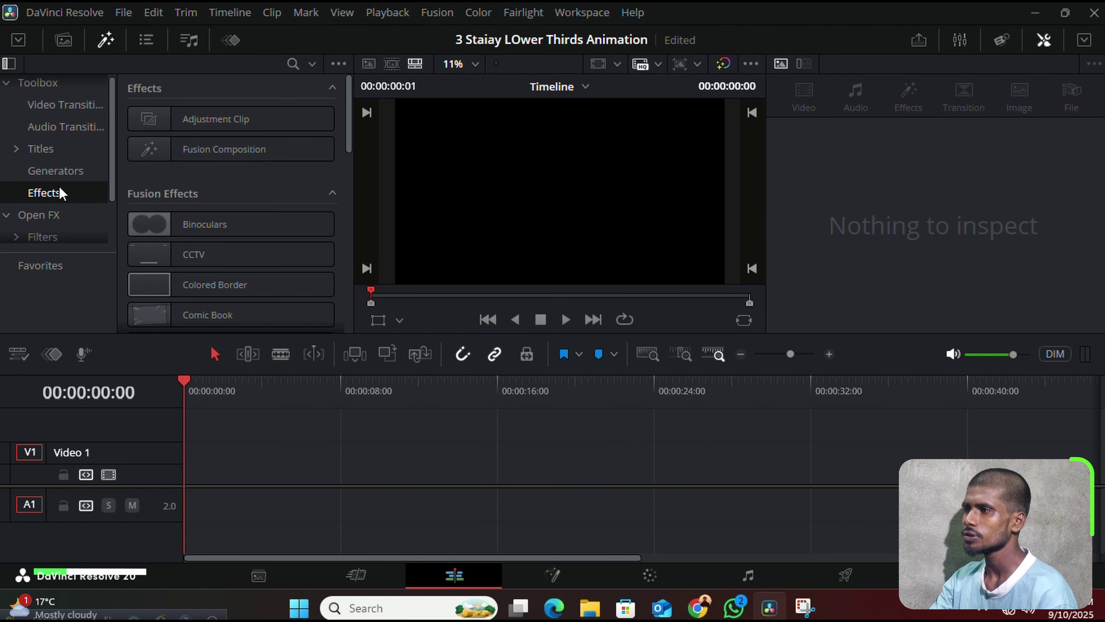
drag(235, 151, 200, 465)
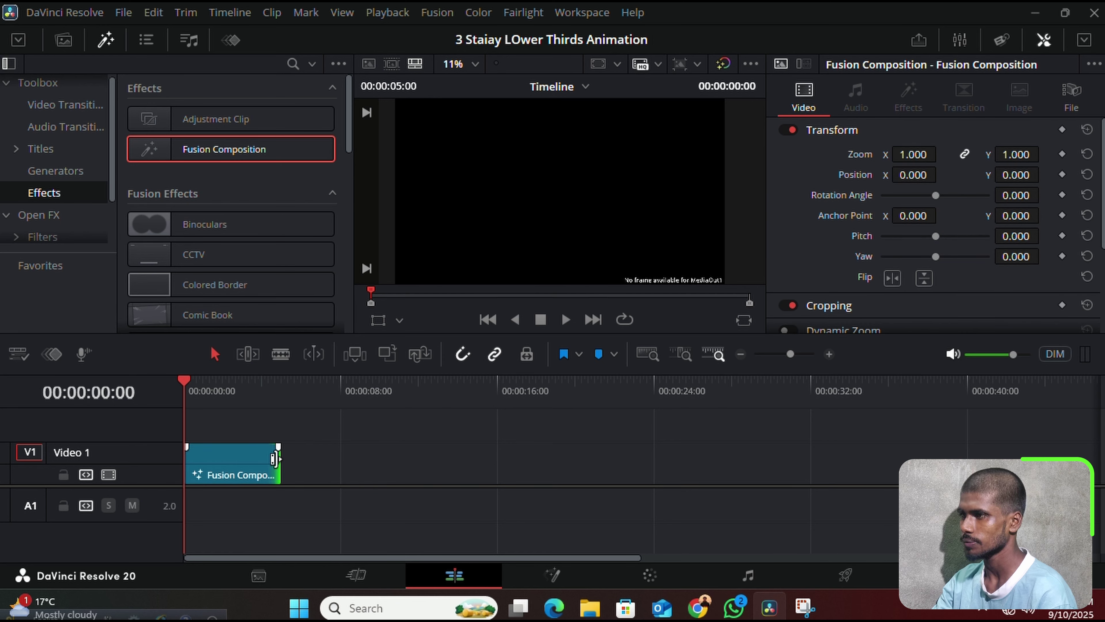
drag(274, 458, 339, 463)
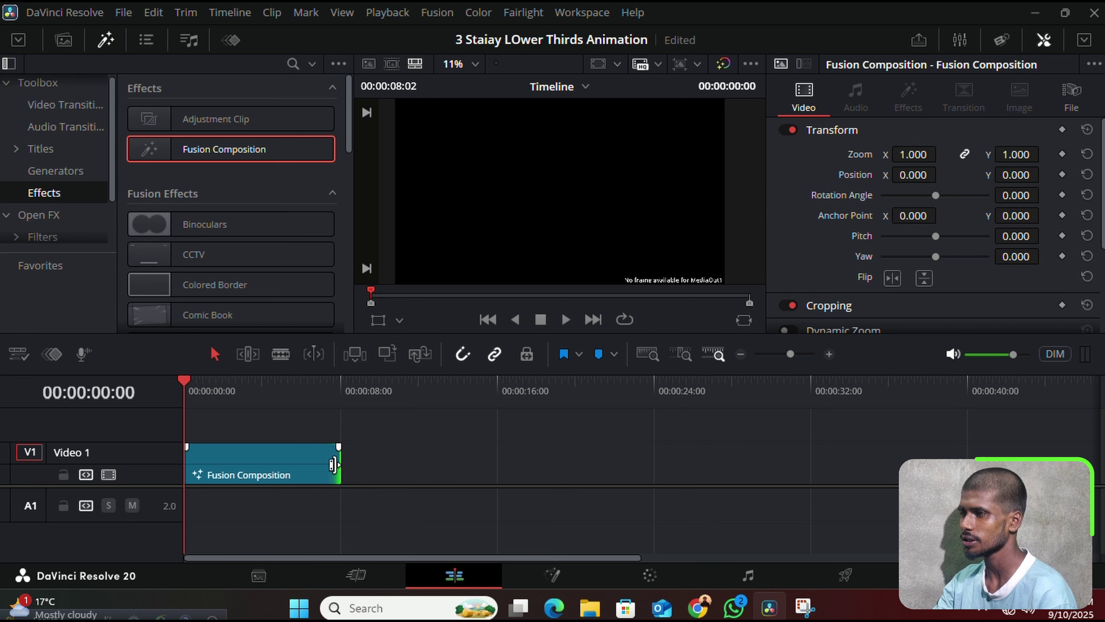
Open the composition in Fusion, move MediaOut1 to make room, and add a Background node shown in the viewer
right_click(307, 460)
click(348, 359)
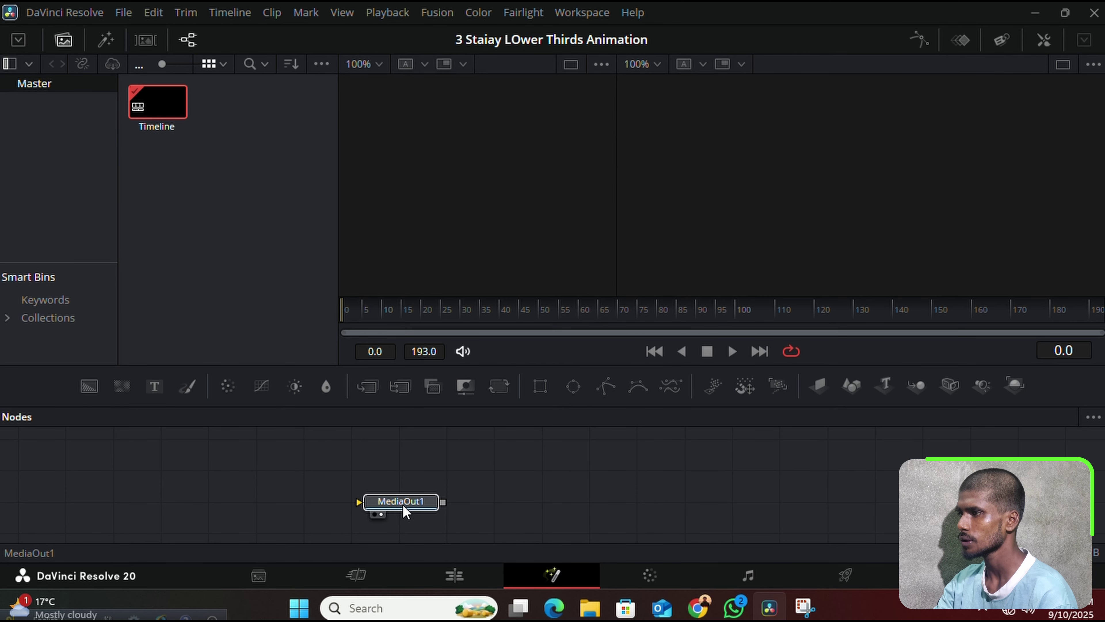
drag(402, 505, 614, 511)
click(521, 469)
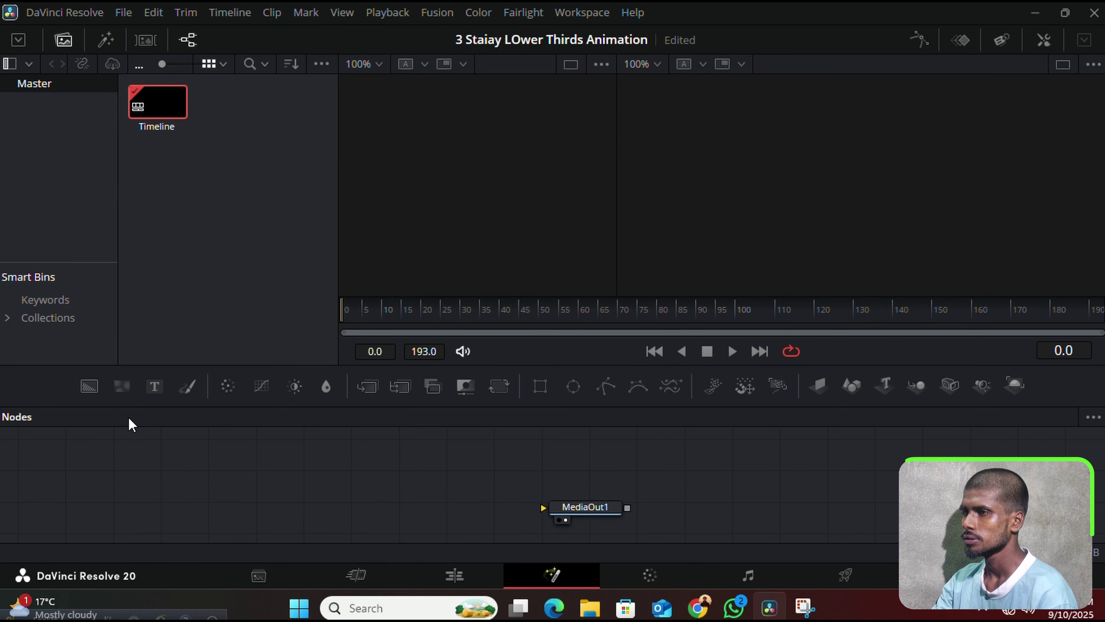
drag(89, 387, 249, 505)
key(1)
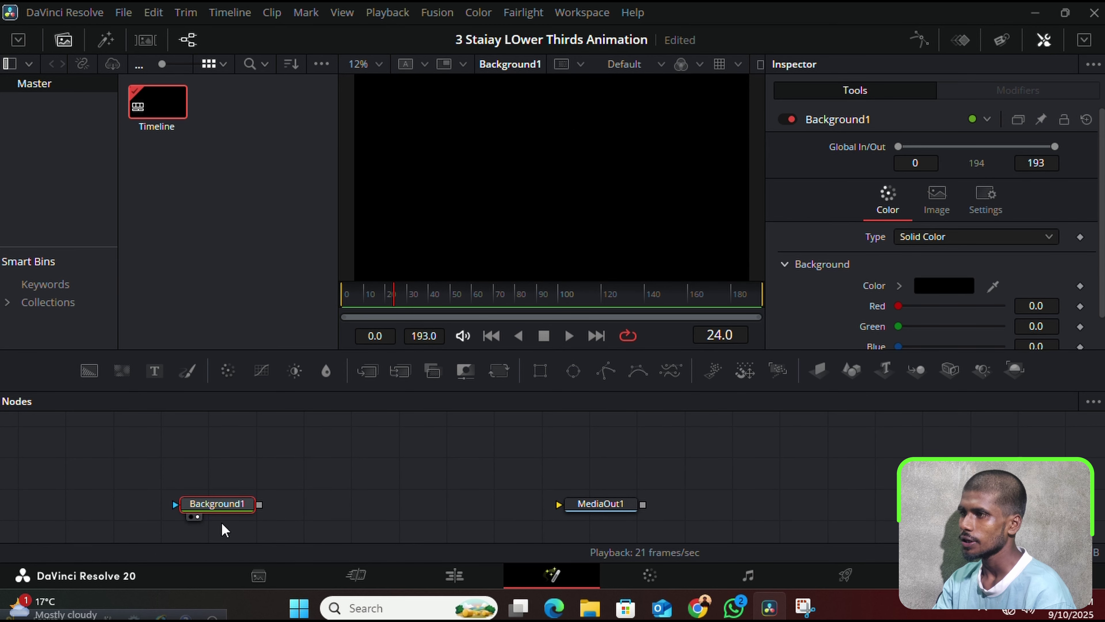
Add a Polygon mask node and connect it to Background1 as its effect mask
click(540, 371)
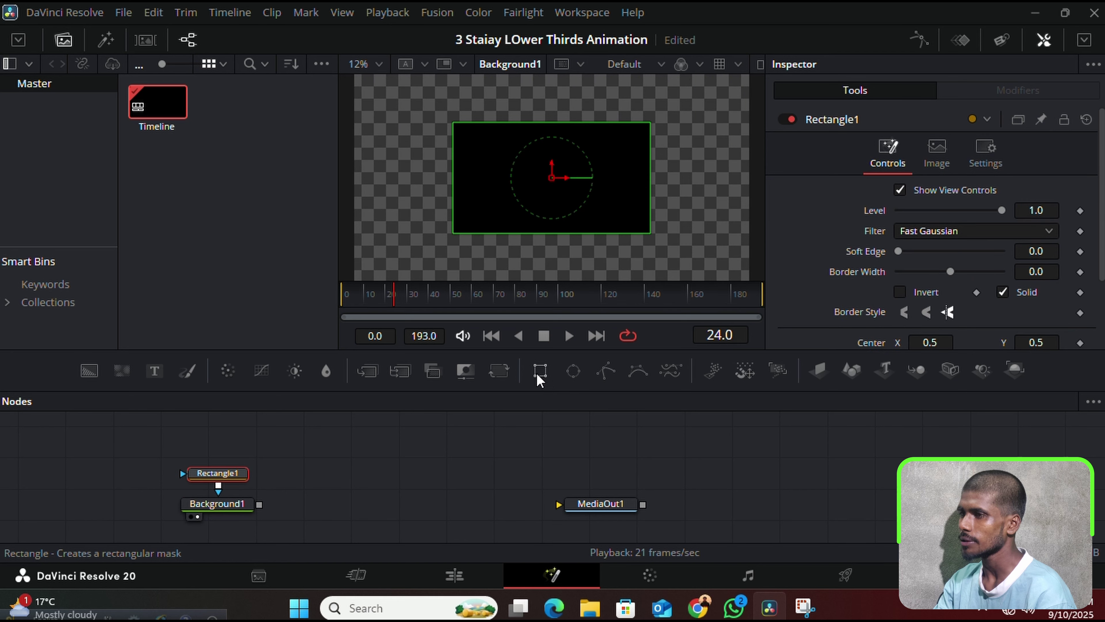
key(Delete)
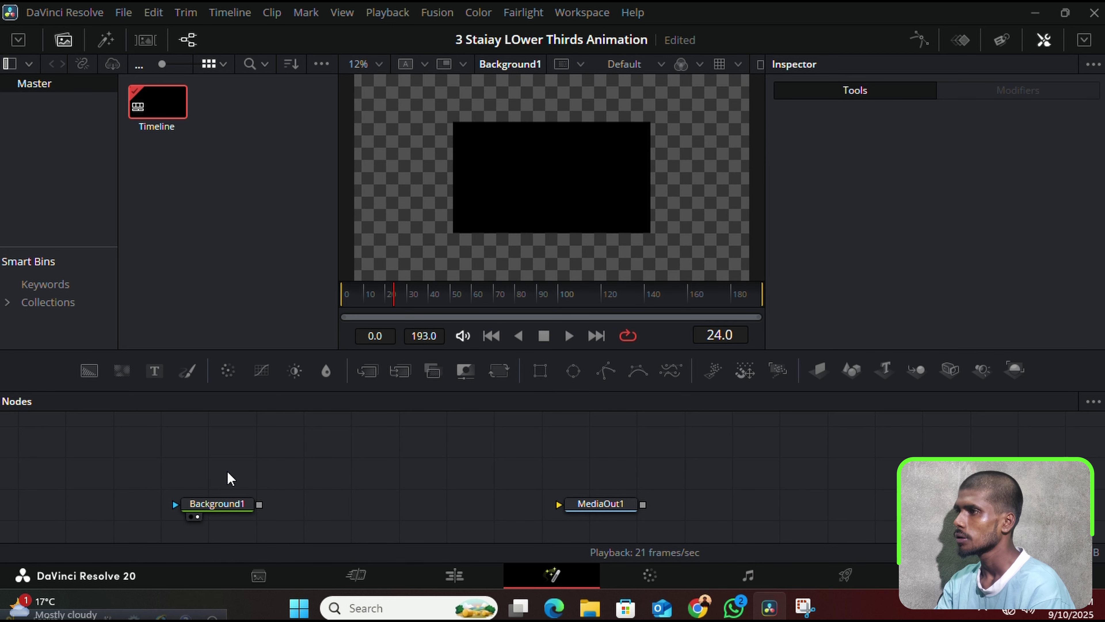
click(606, 373)
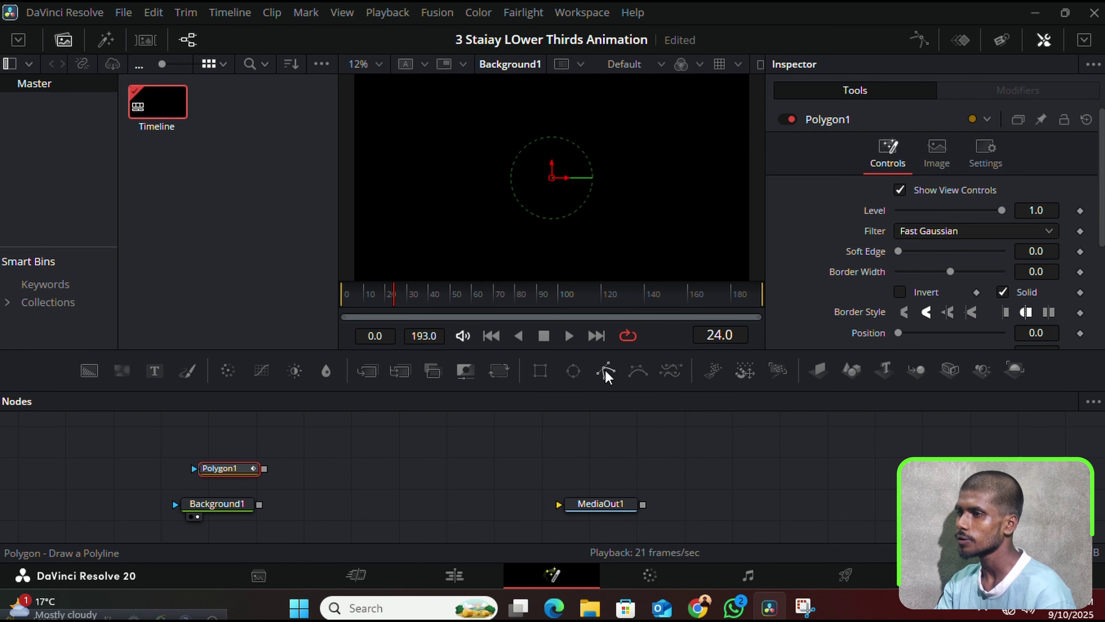
mouse_move(229, 467)
mouse_down()
mouse_move(219, 467)
mouse_move(228, 504)
mouse_up()
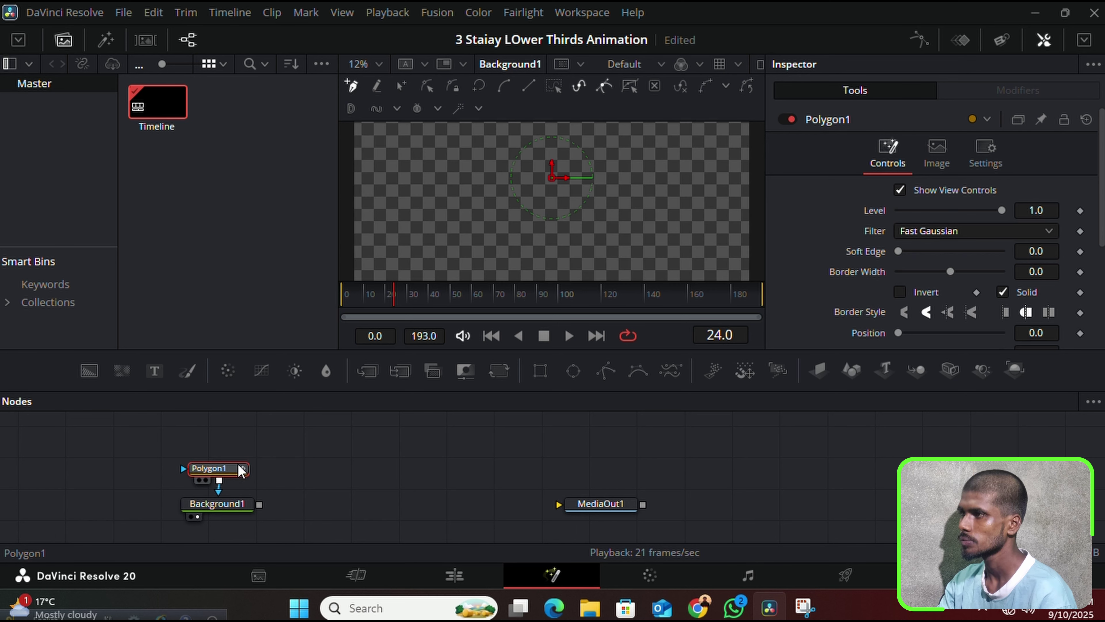
Show the guides in the viewer
right_click(478, 189)
mouse_move(533, 255)
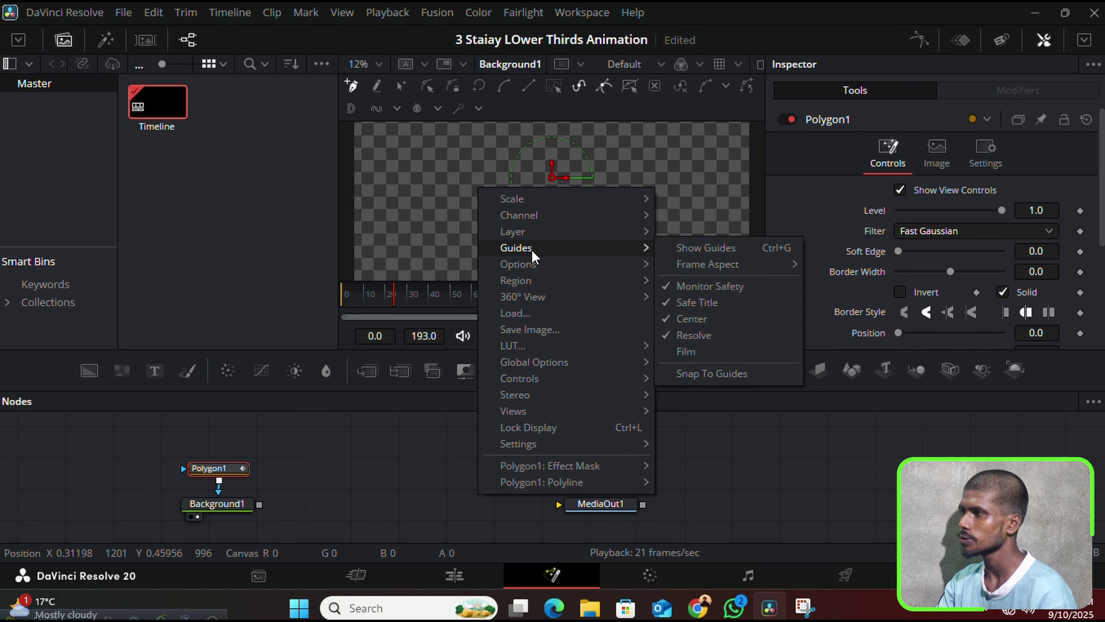
click(775, 247)
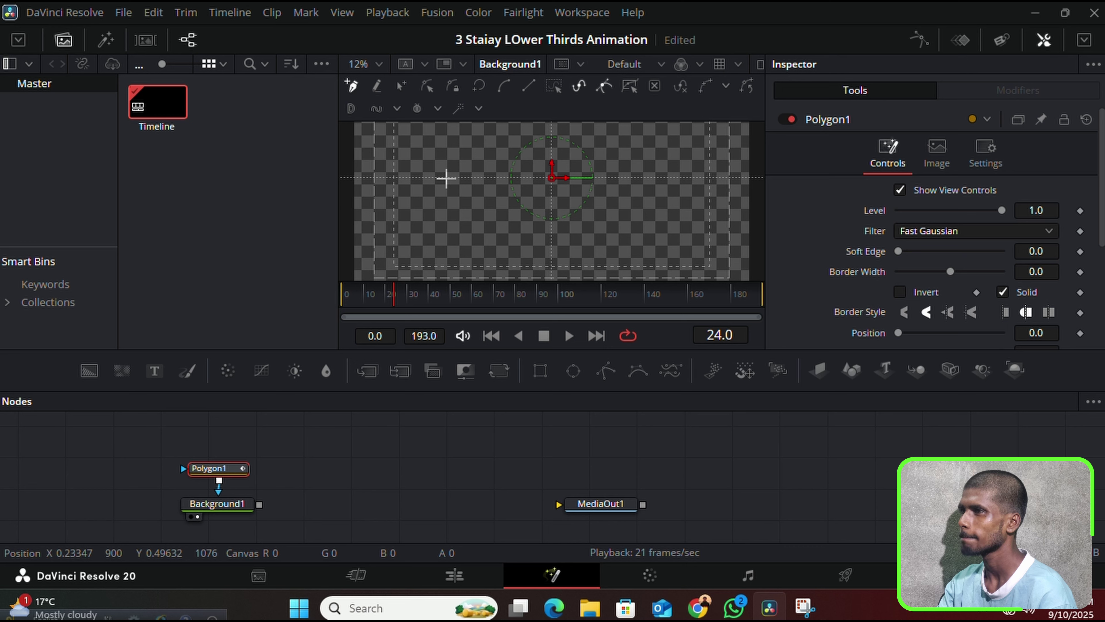
Draw a straight two-point polyline along the horizontal center guide, starting at about X 0.22 and extending equally past the frame's center
drag(443, 176, 482, 177)
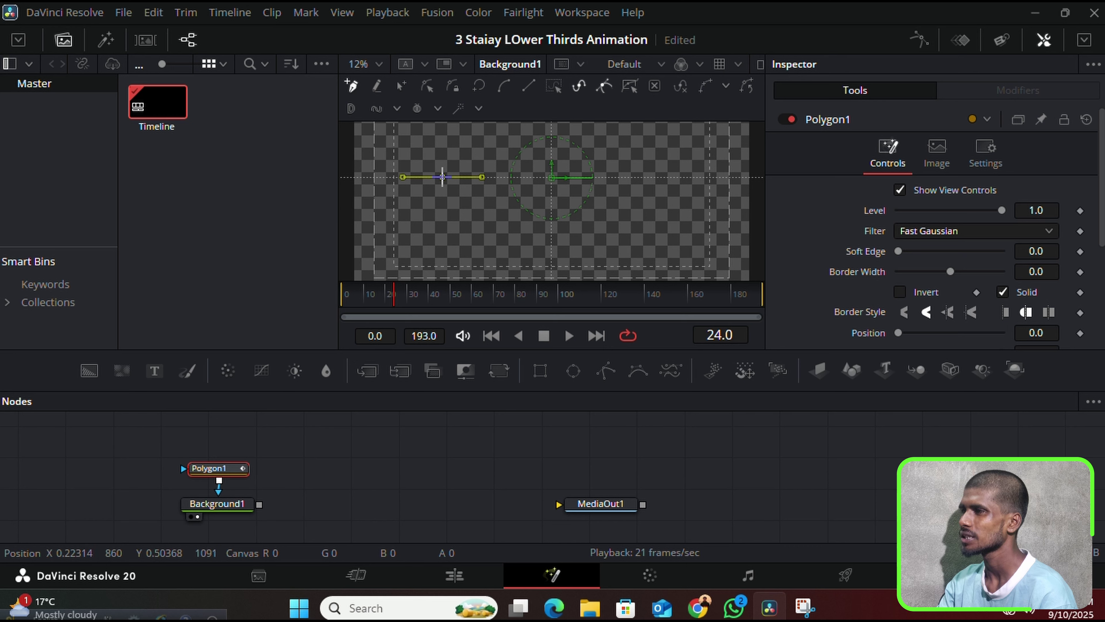
click(645, 176)
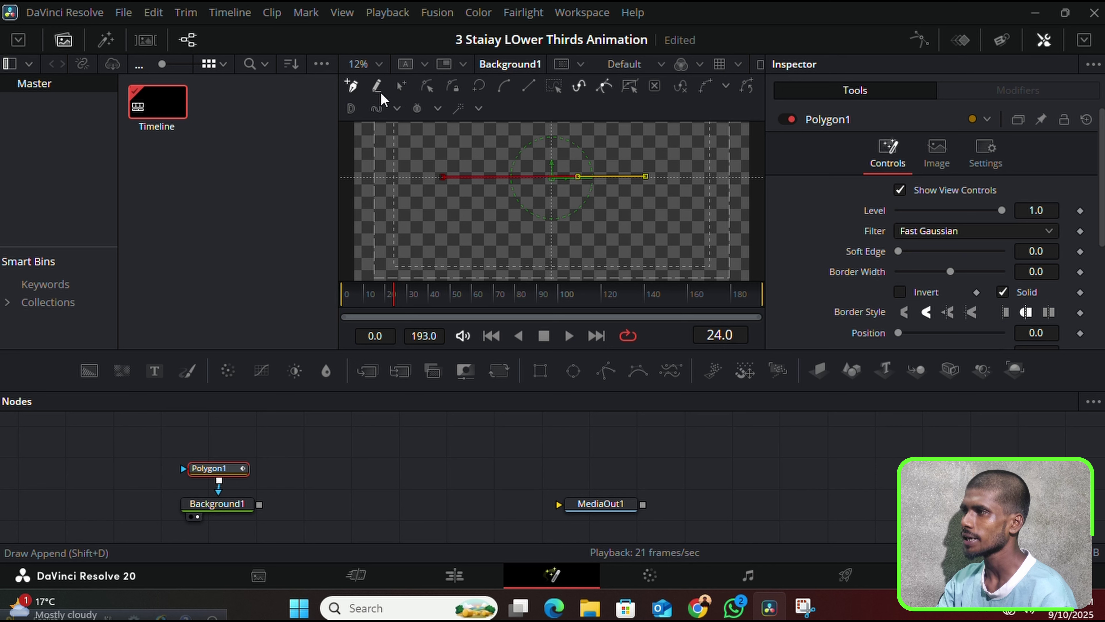
click(400, 86)
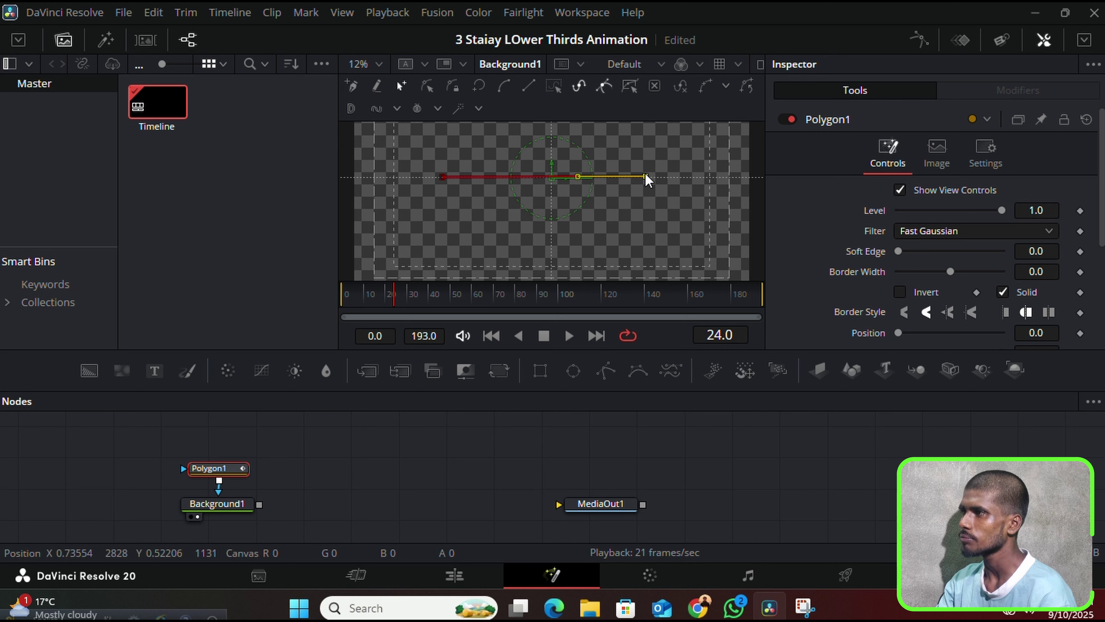
drag(646, 177, 657, 177)
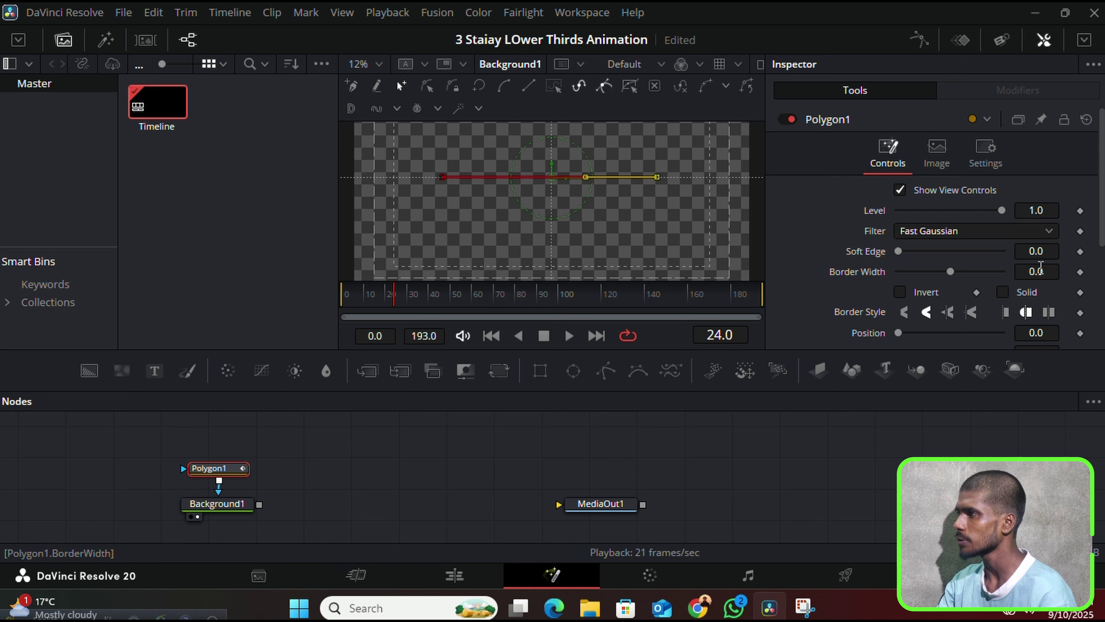
With Solid turned off, set the Polygon1 border width to about 0.0176 and change the Background1 color to white
drag(1036, 270, 1076, 269)
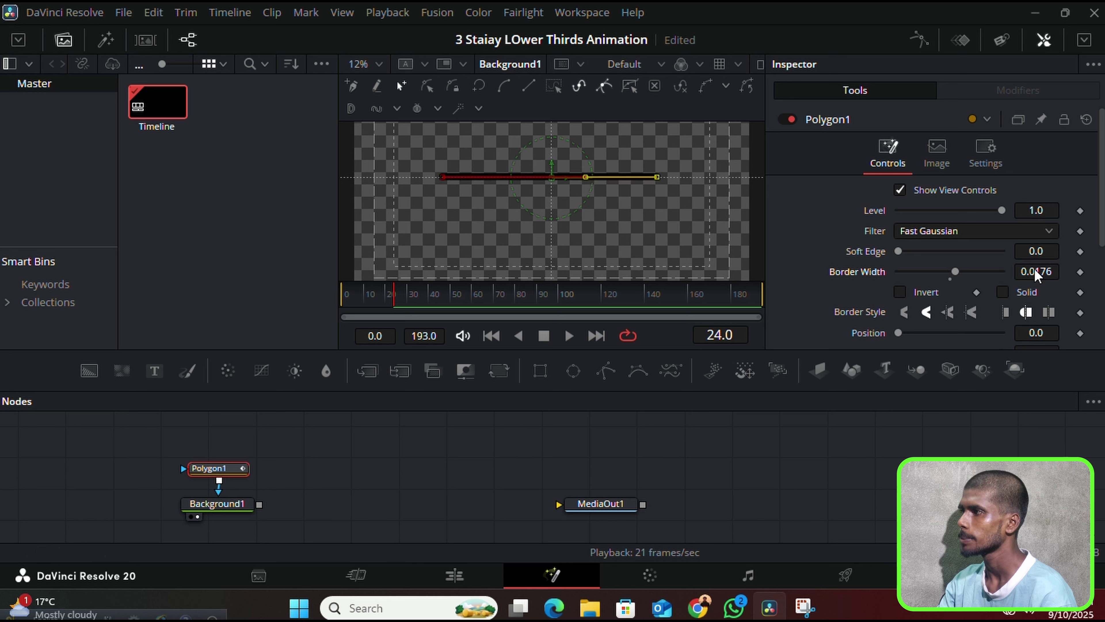
click(579, 438)
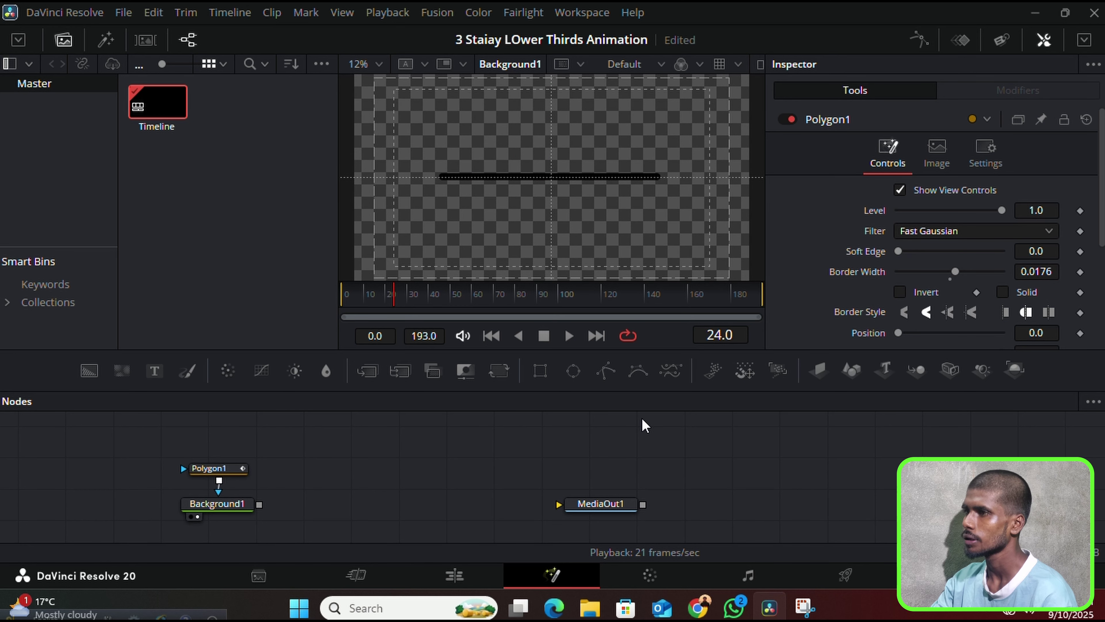
click(222, 502)
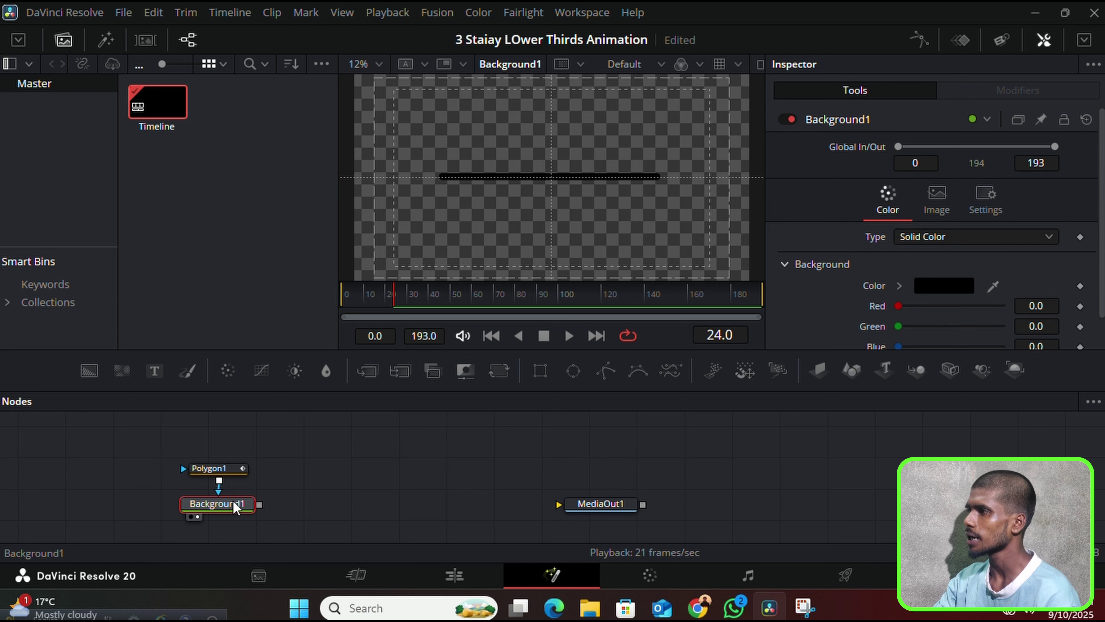
click(949, 287)
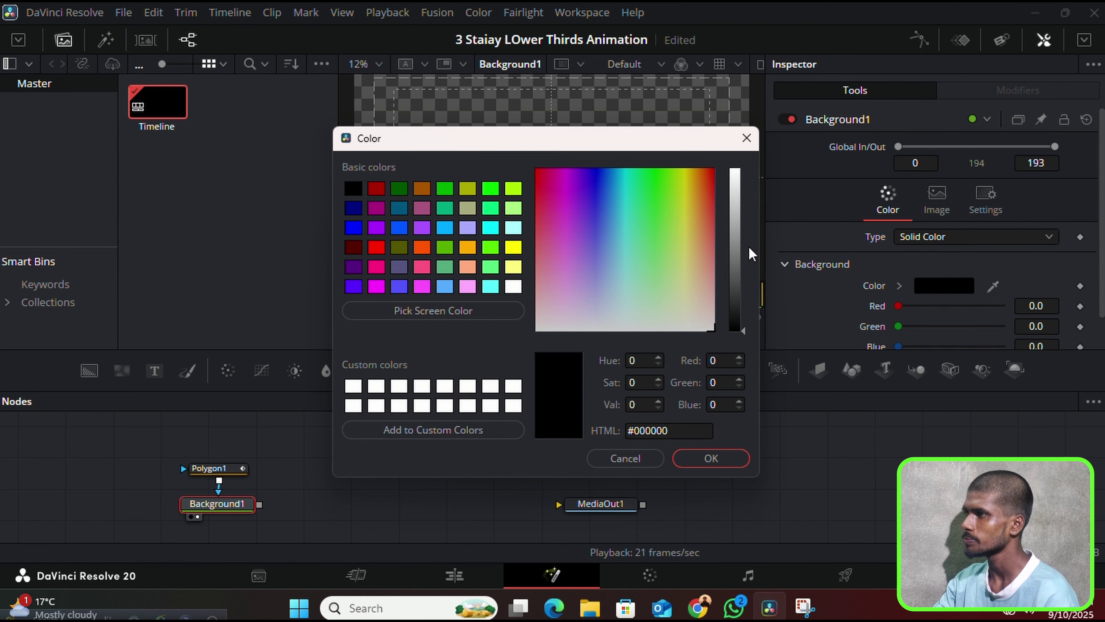
drag(740, 246, 735, 160)
click(732, 459)
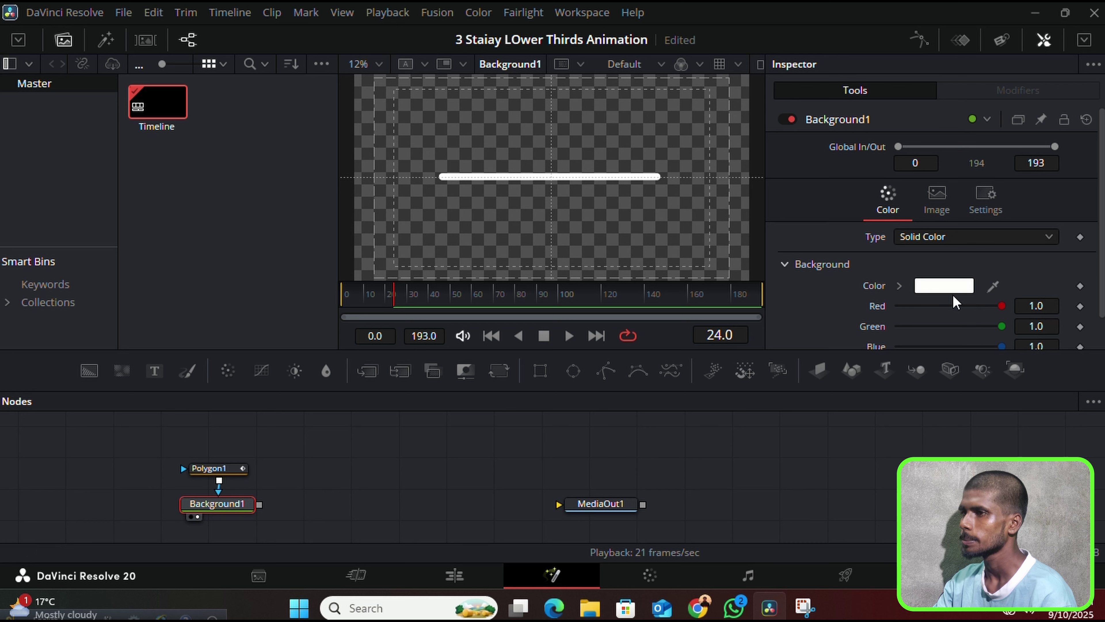
Change the Polygon1 border cap style to flat so the line has square ends
click(210, 469)
scroll(917, 249, down, 5)
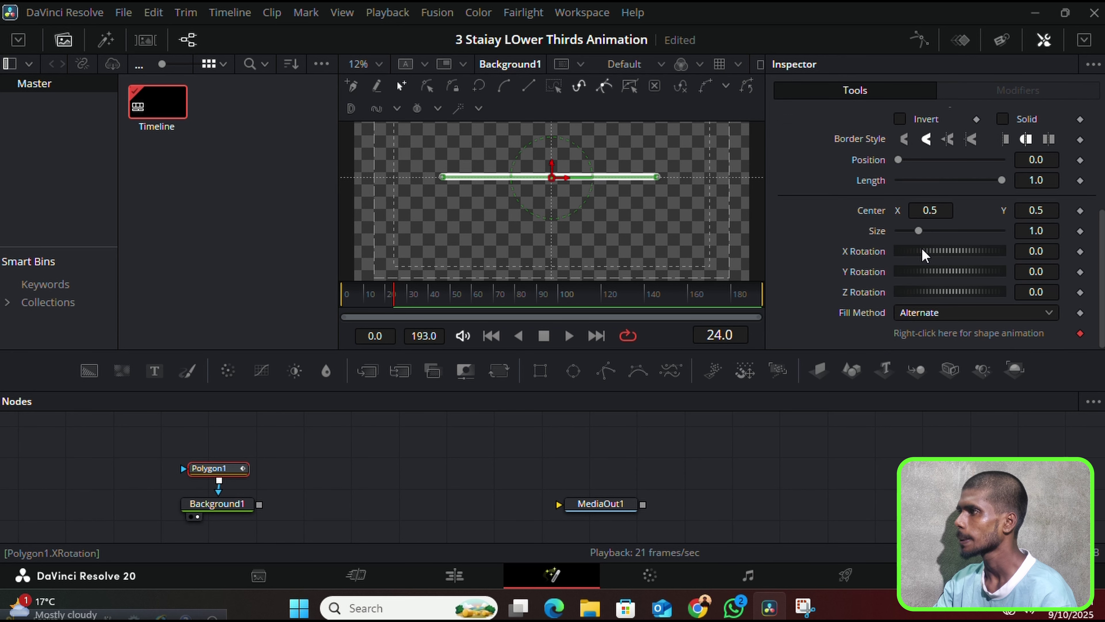
scroll(1035, 289, up, 3)
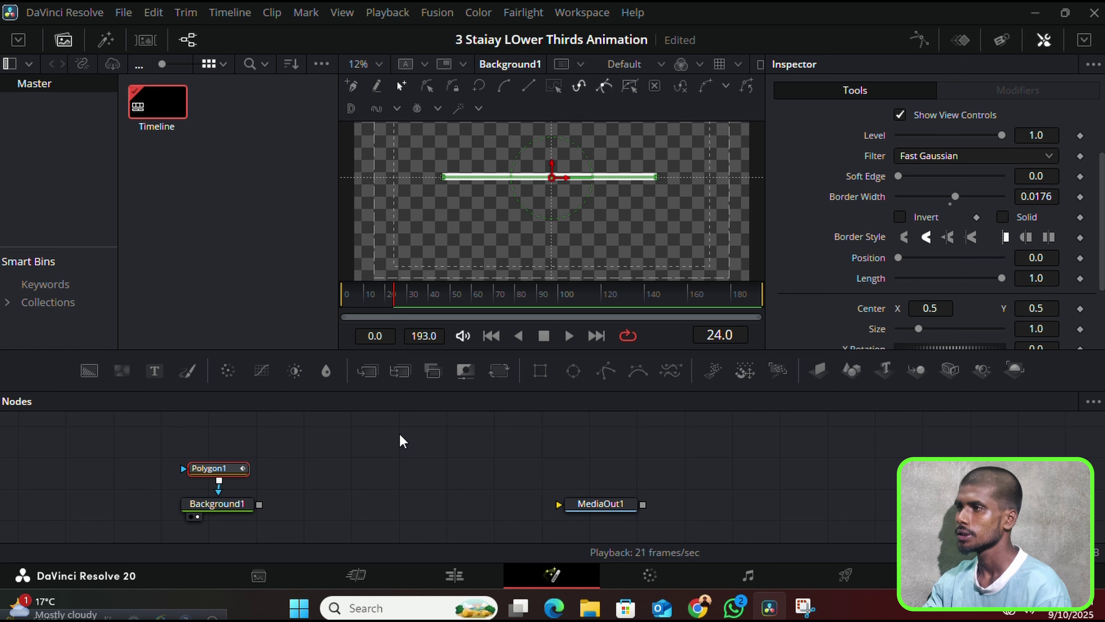
click(402, 439)
Remove the automatic shape animation keyframe at frame 24 from Polygon1
drag(391, 300, 327, 293)
key(space)
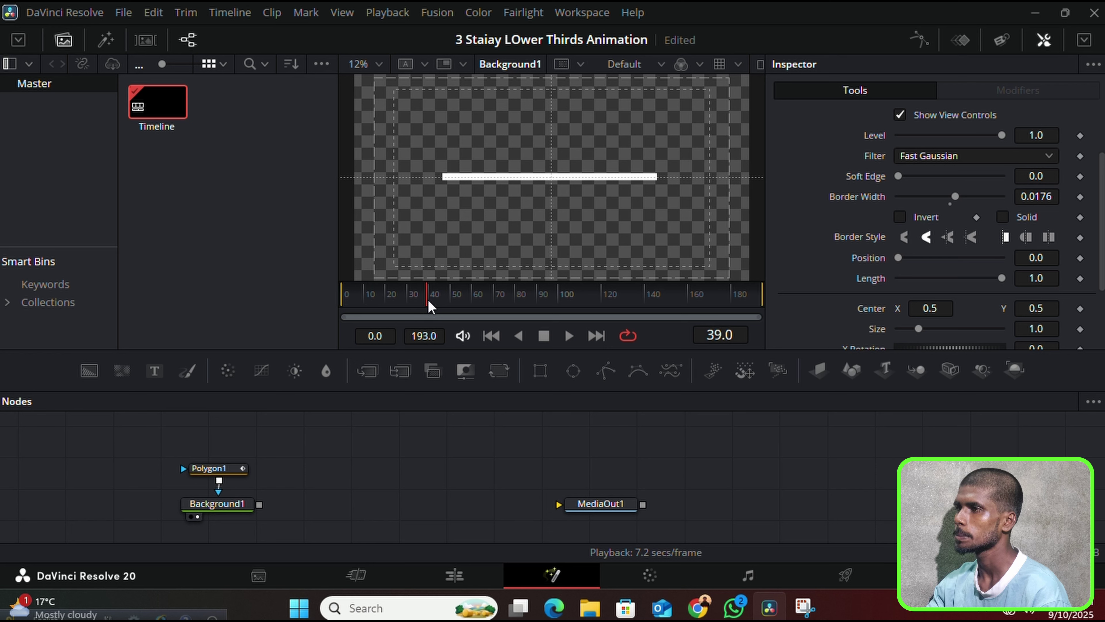
drag(433, 305, 429, 305)
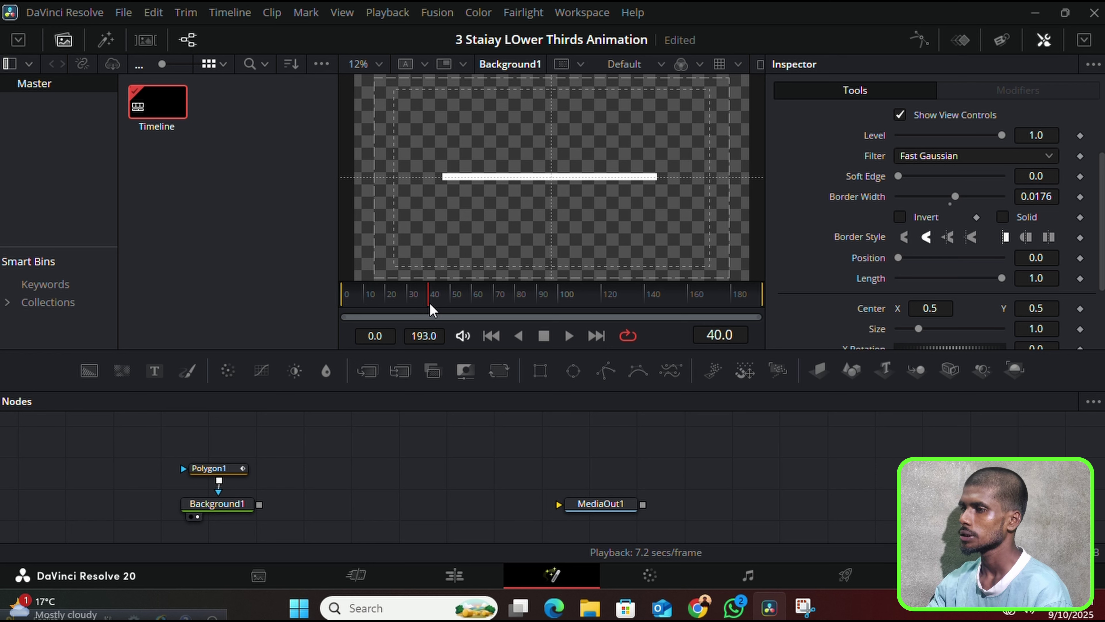
click(220, 466)
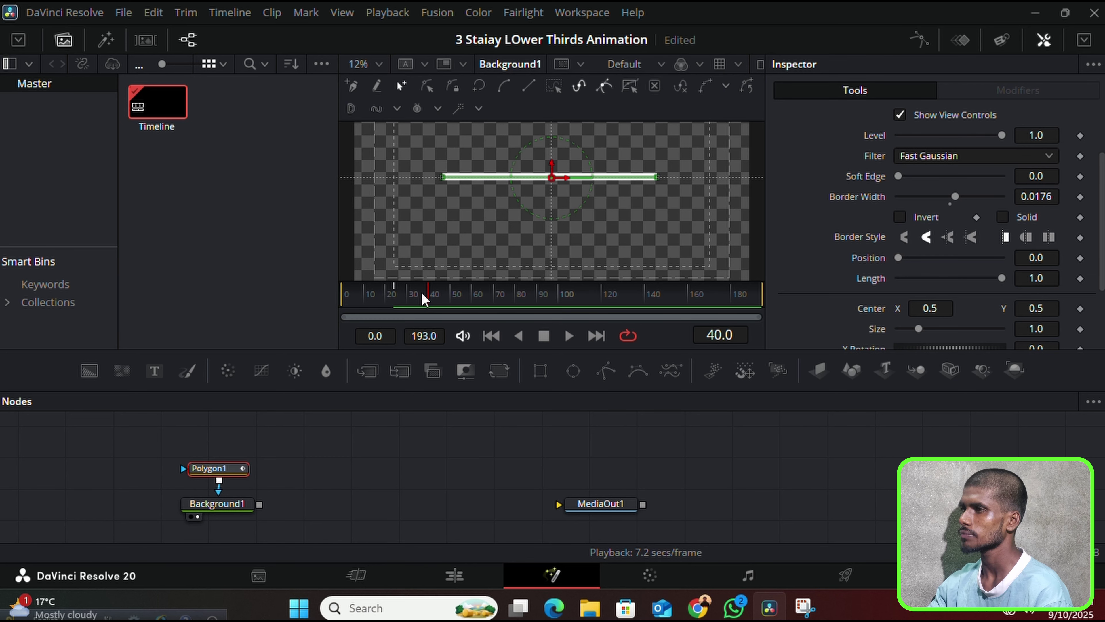
click(401, 292)
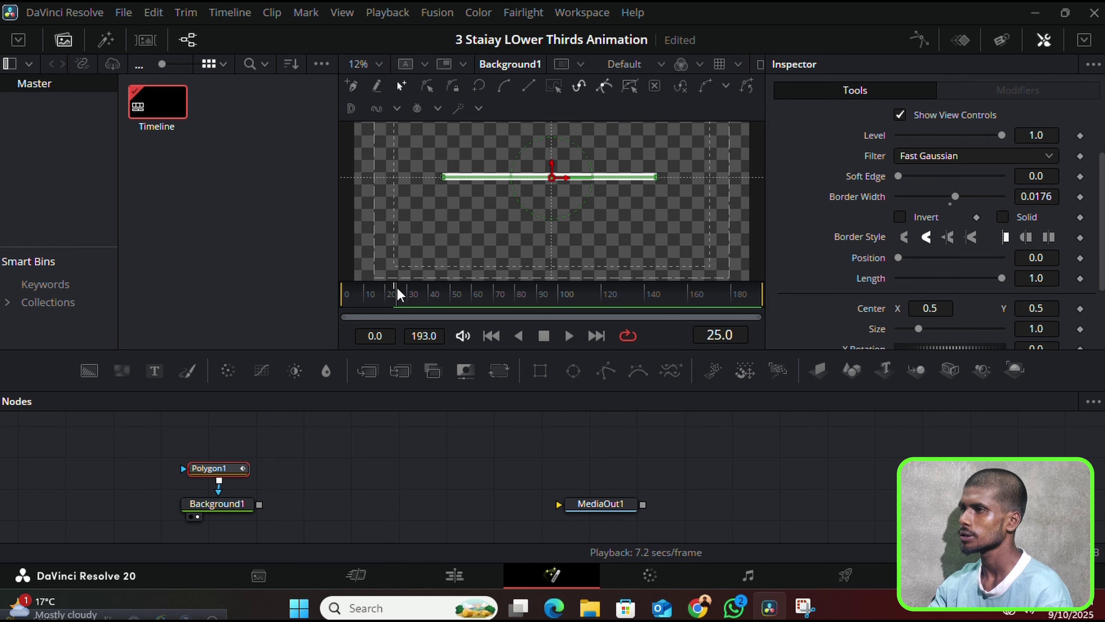
key(space)
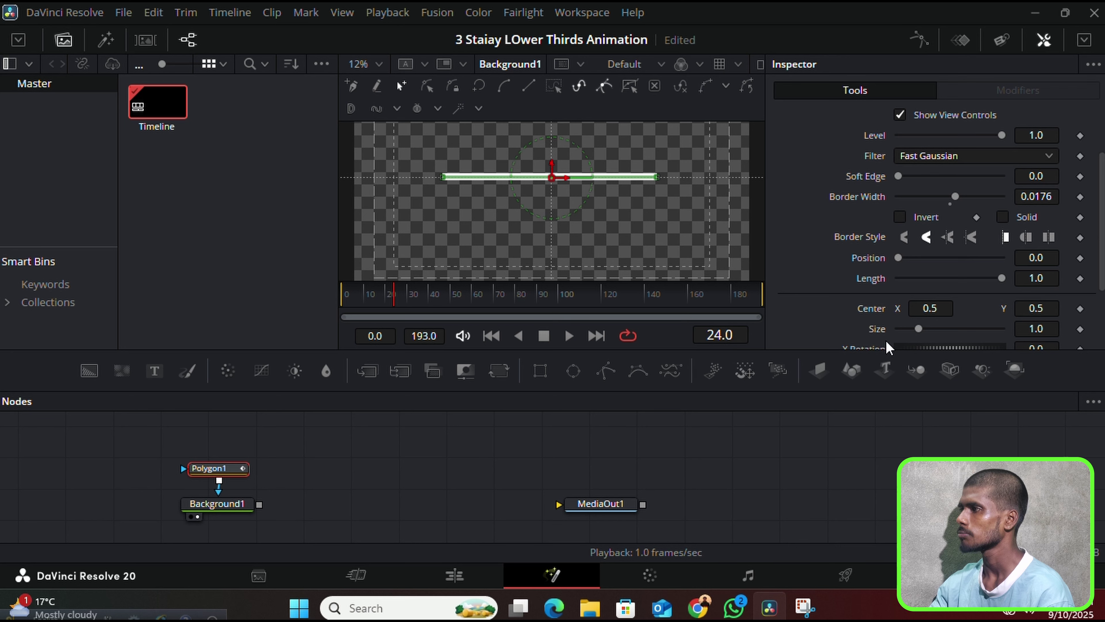
scroll(887, 347, down, 3)
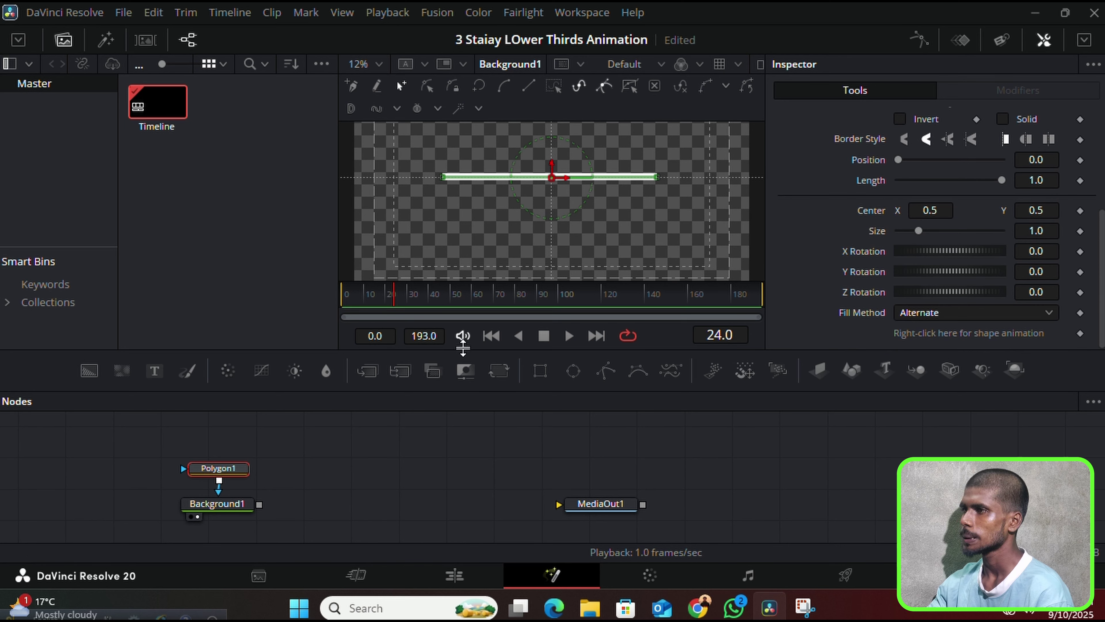
Keyframe the Polygon1 Length at 1.0 on frame 40 and 0 on frame 0, and play back the line reveal
click(429, 302)
drag(429, 303, 433, 308)
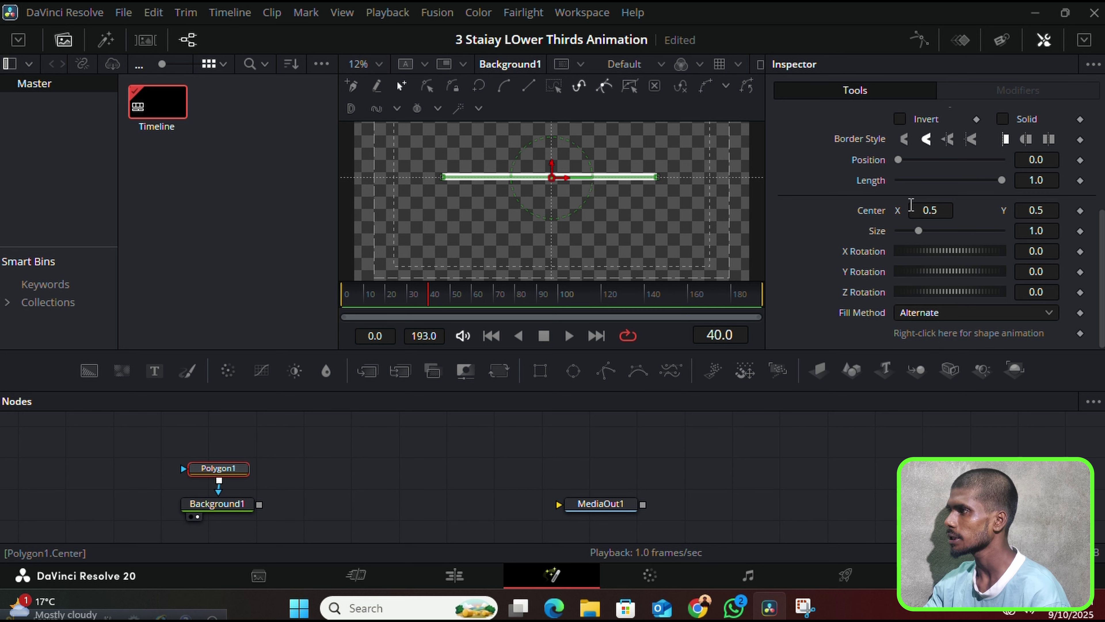
scroll(911, 205, up, 3)
click(1080, 278)
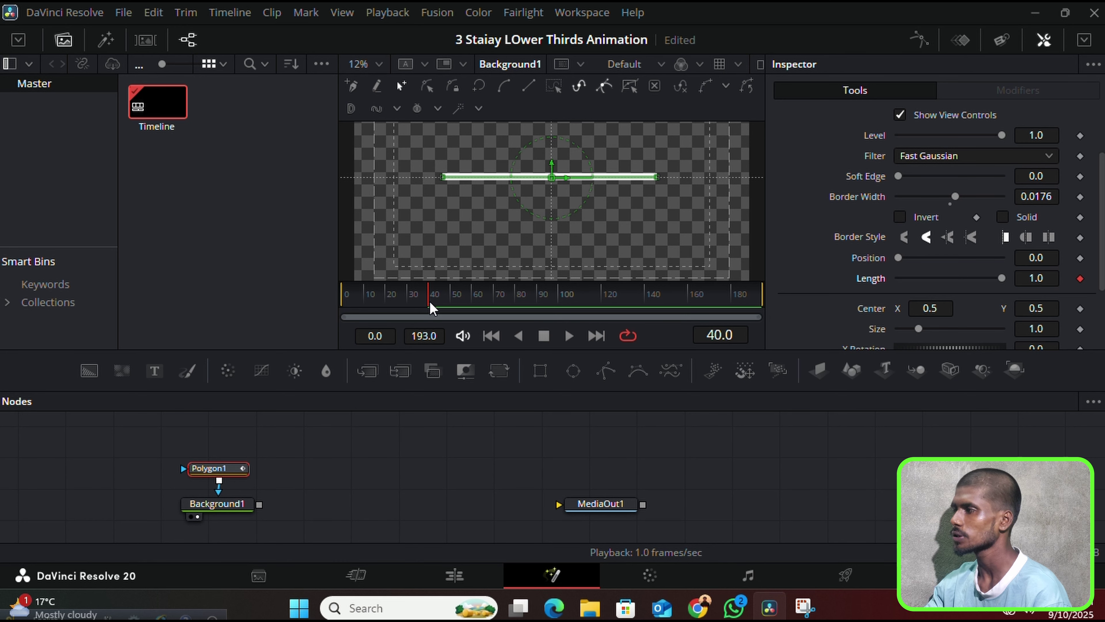
drag(432, 307, 320, 308)
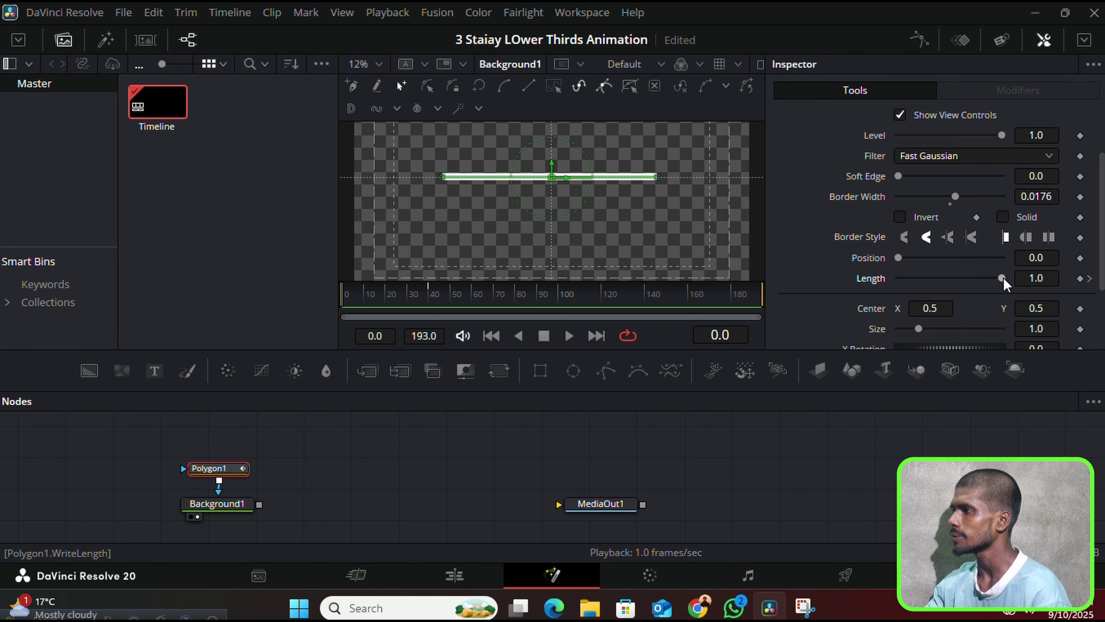
drag(1002, 279, 912, 279)
key(space)
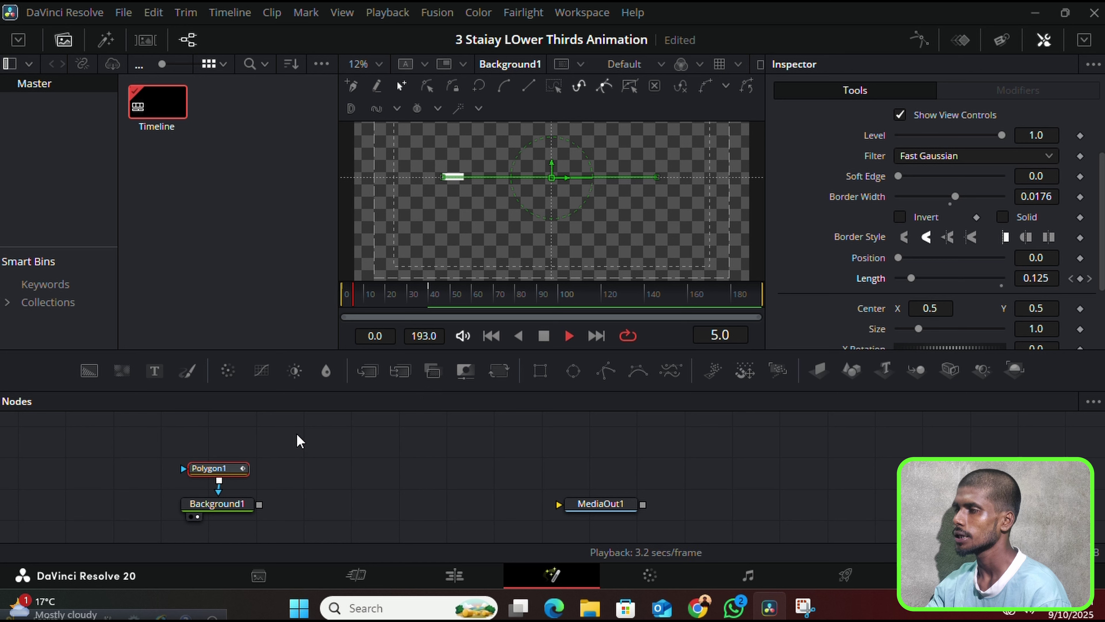
key(space)
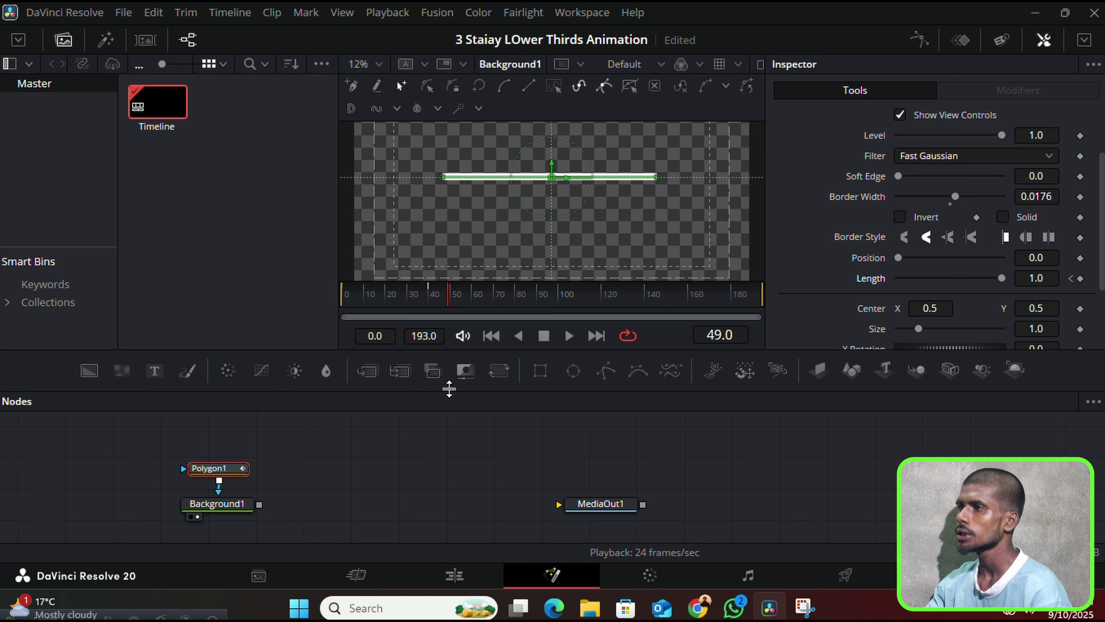
Add a Length keyframe of 1.0 to Polygon1 at frame 140
drag(449, 300, 645, 309)
click(1080, 279)
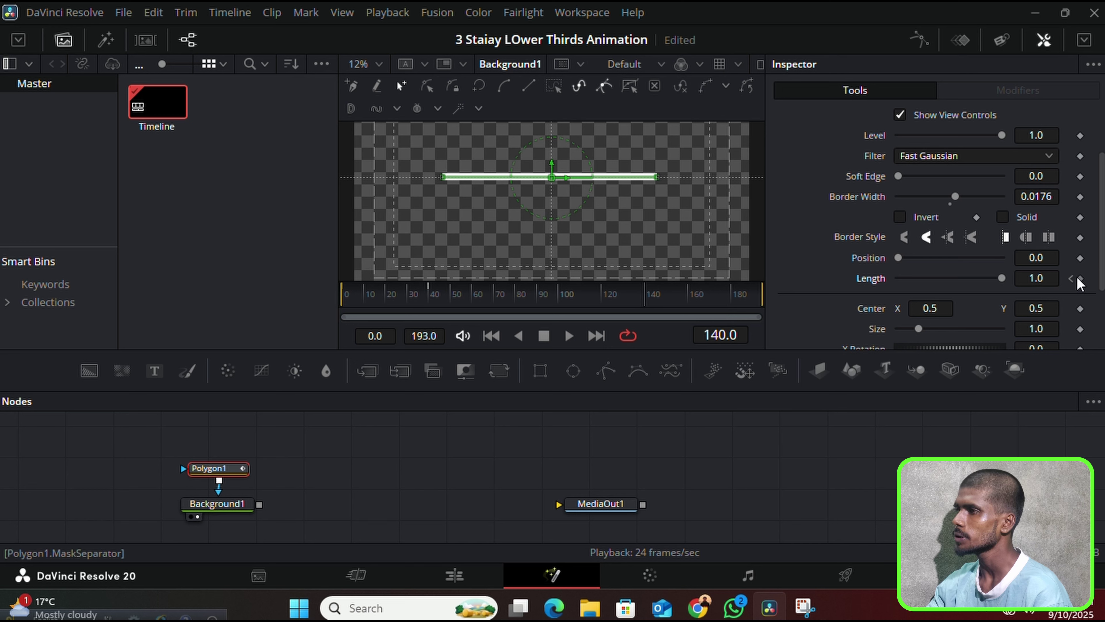
Keyframe the Polygon1 Length at 0 on frame 193 and play back the line animation from frame 0
drag(649, 300, 811, 299)
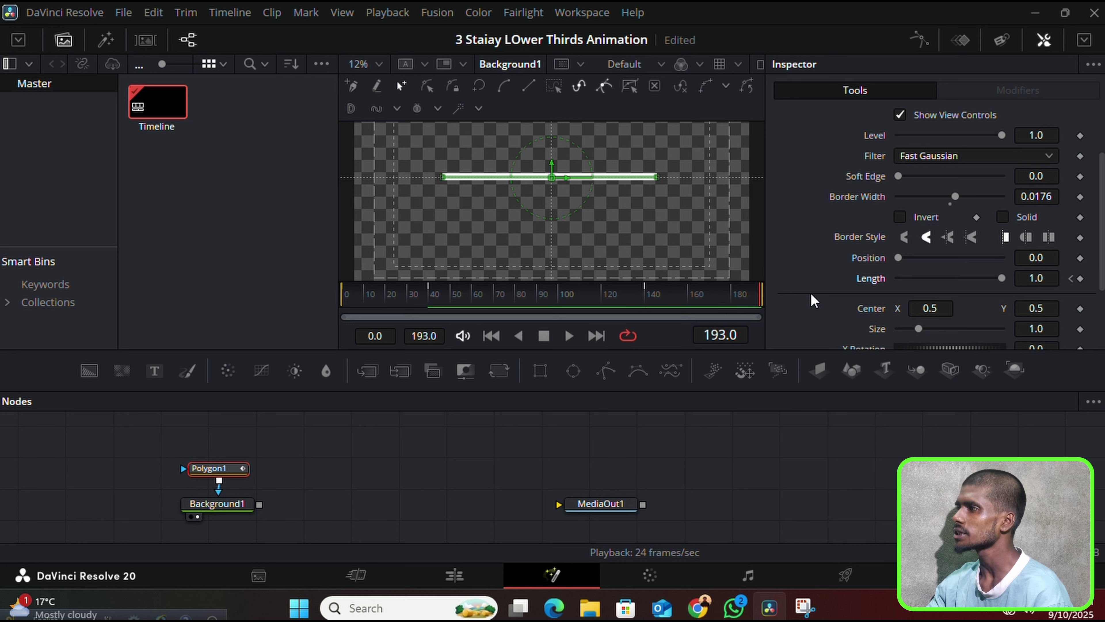
drag(1001, 279, 767, 308)
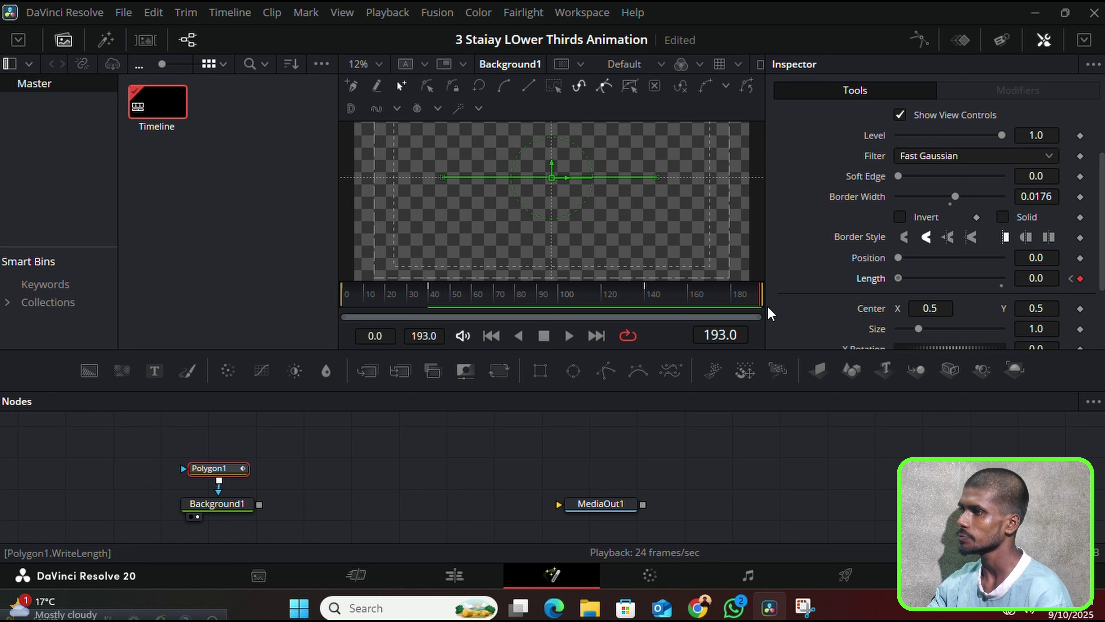
drag(624, 295, 310, 305)
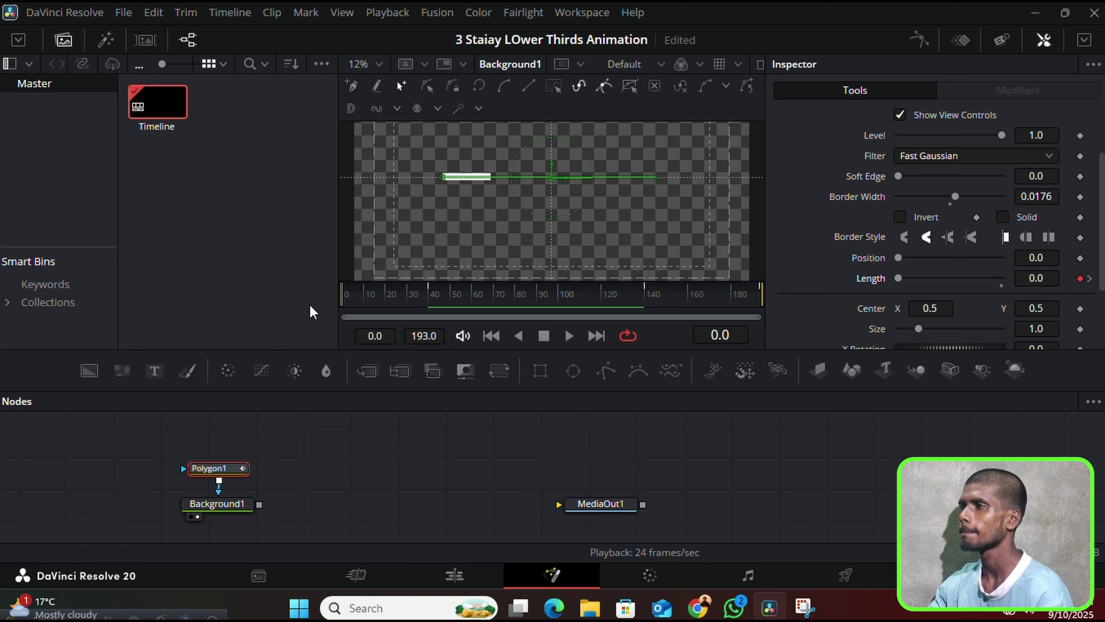
key(space)
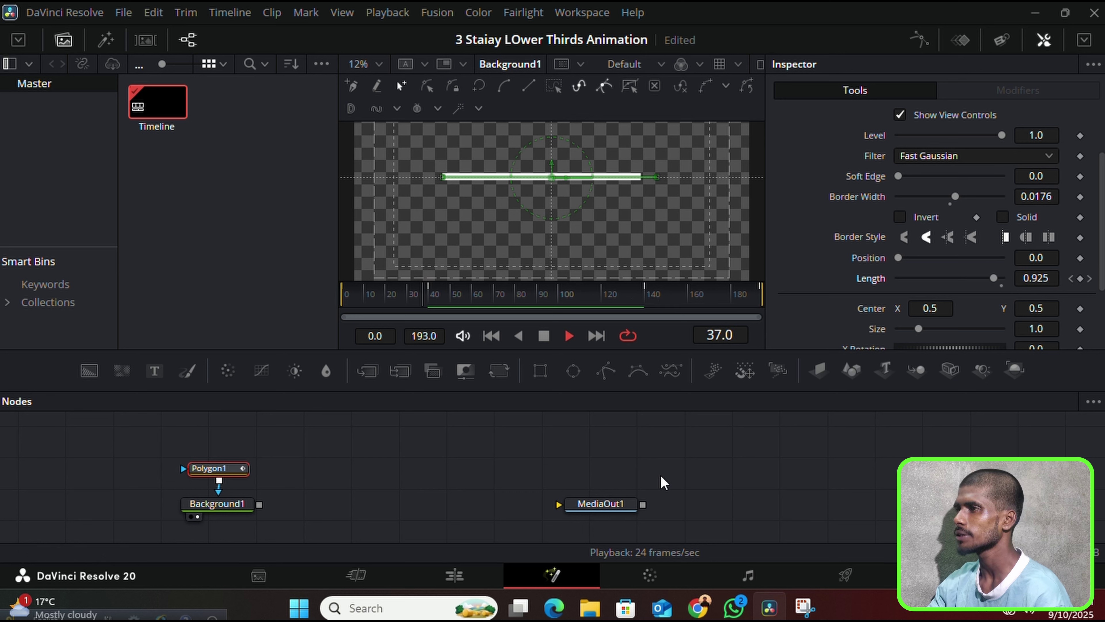
key(space)
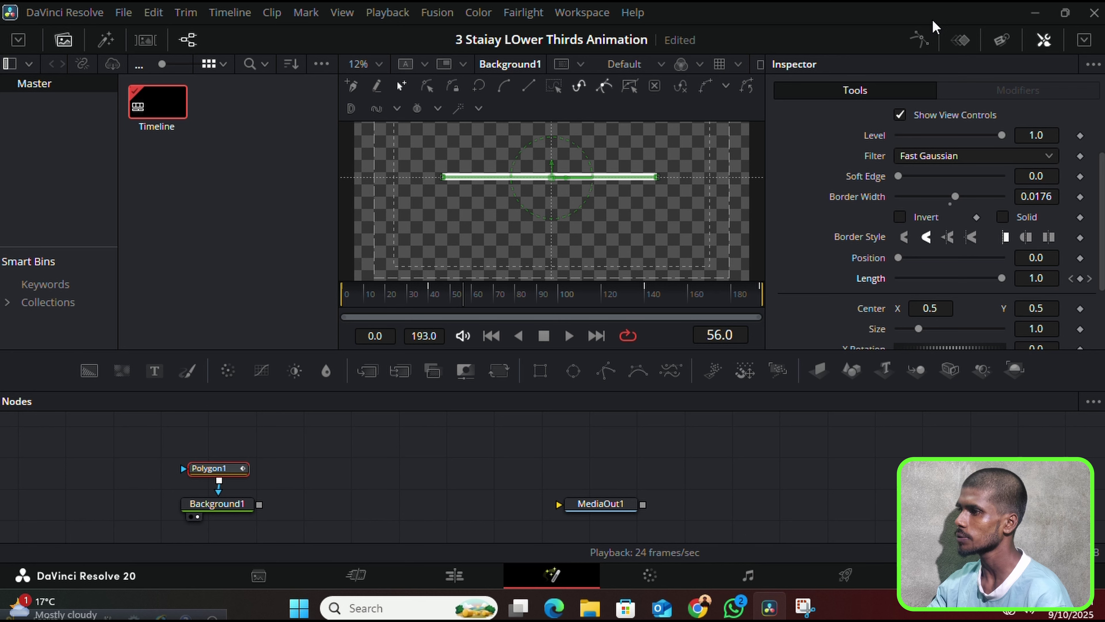
Show the Polygon1 Length curve in the Spline editor, fit it to view, and smooth all of its keyframes
click(920, 40)
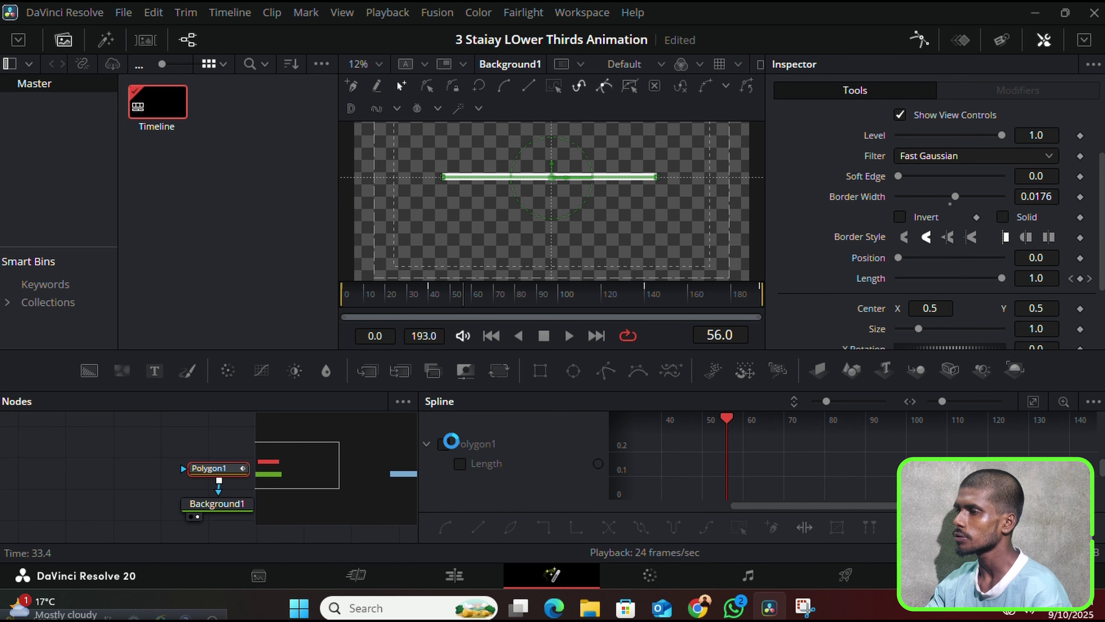
click(444, 444)
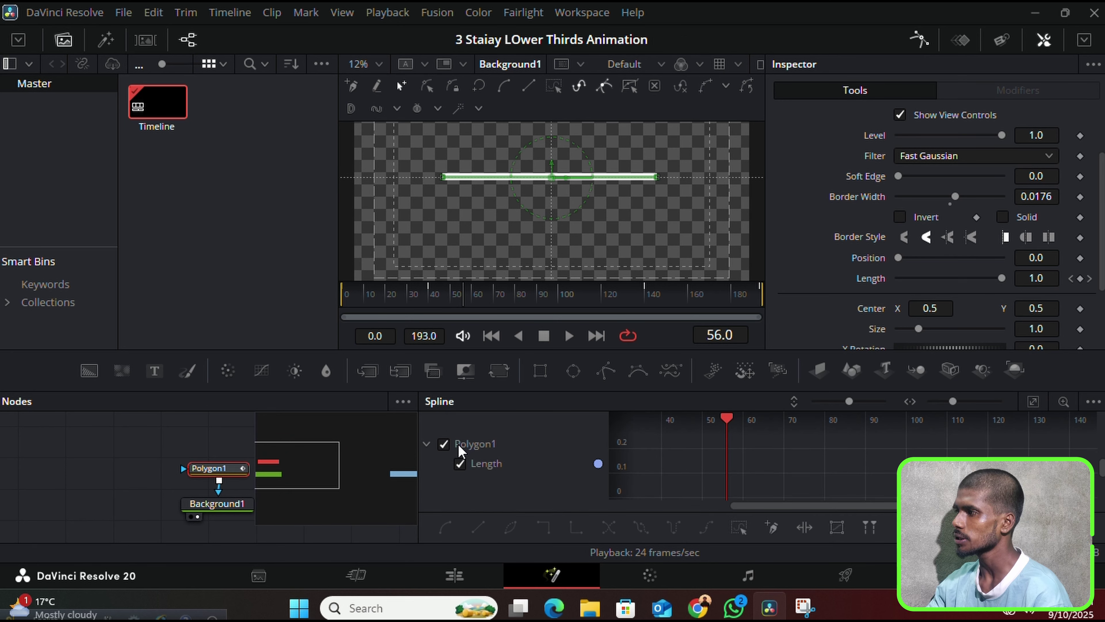
click(1033, 401)
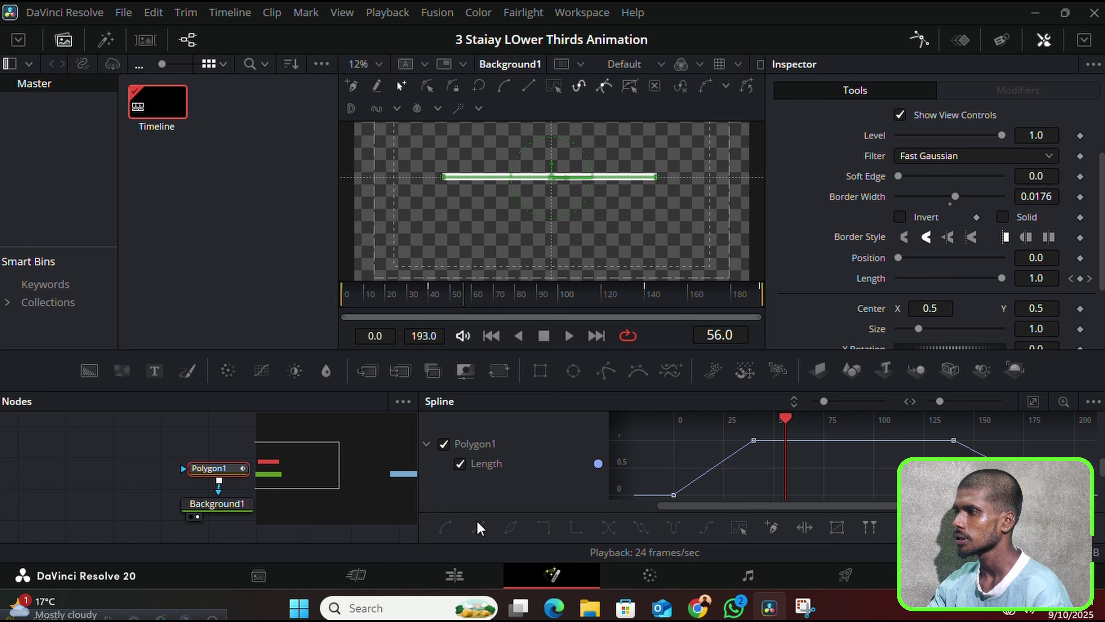
click(742, 528)
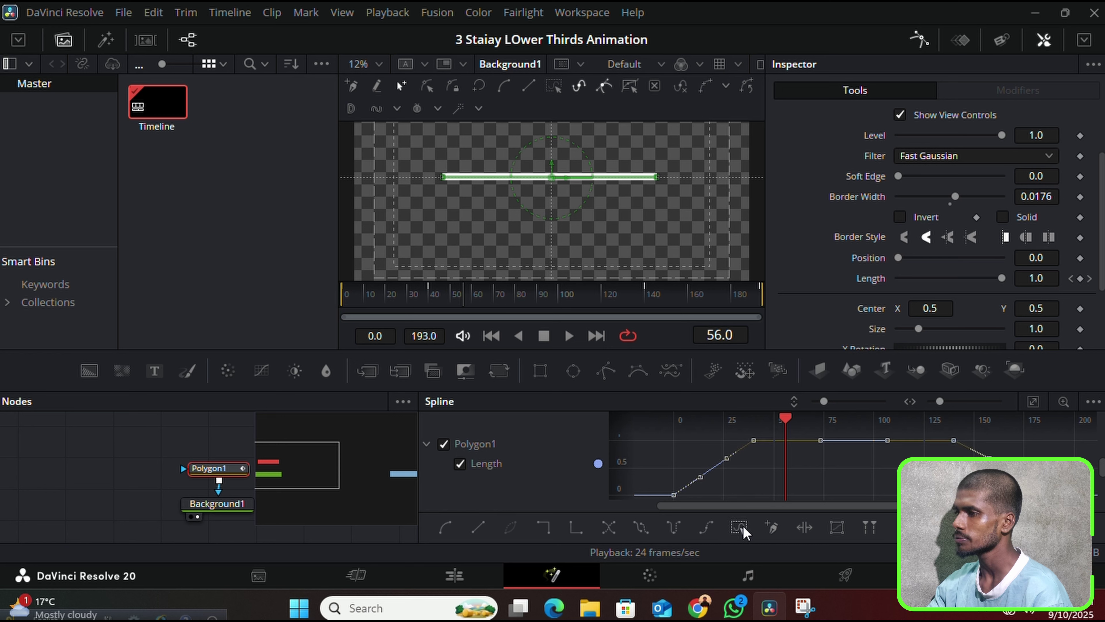
click(445, 528)
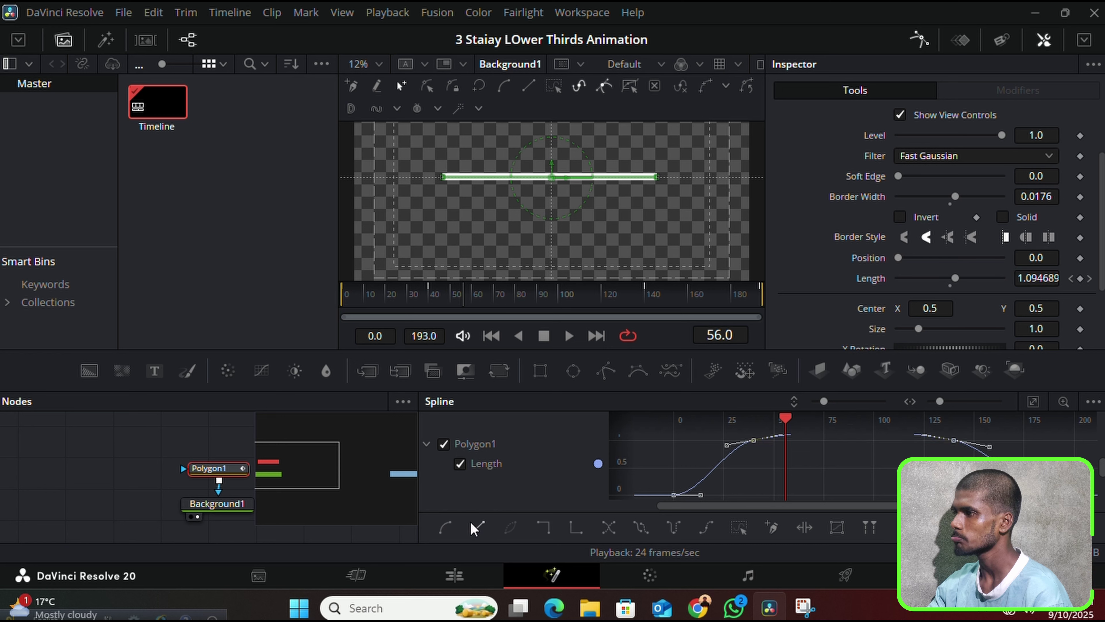
Stretch the Length curve's handles horizontally, backward from frame 40 and forward from frame 140, and play back the eased line
drag(722, 448, 670, 443)
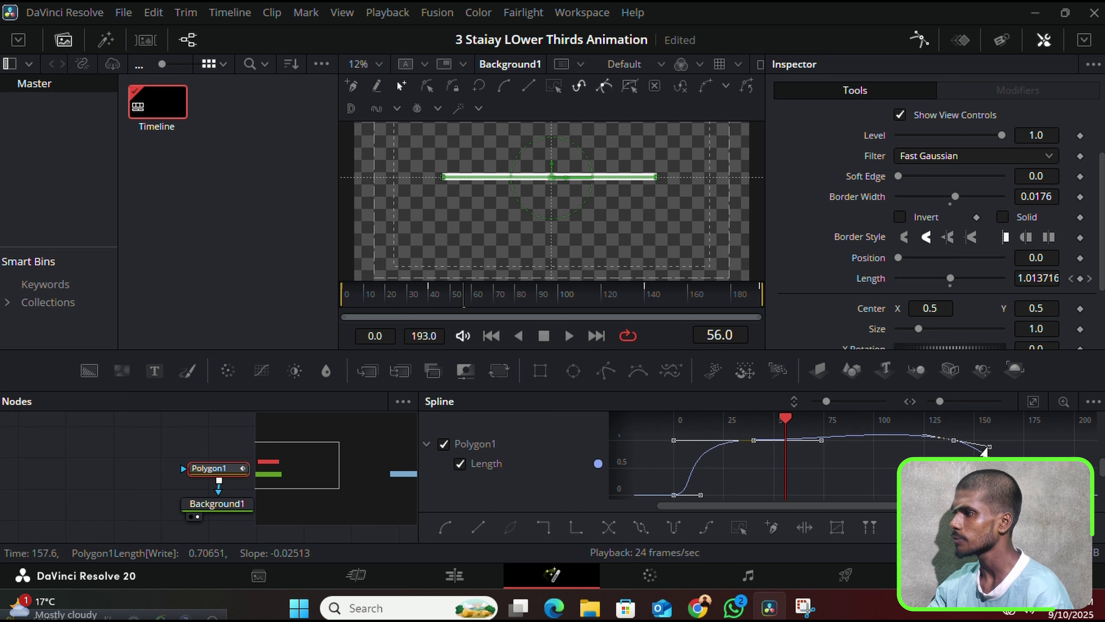
drag(983, 449, 1050, 441)
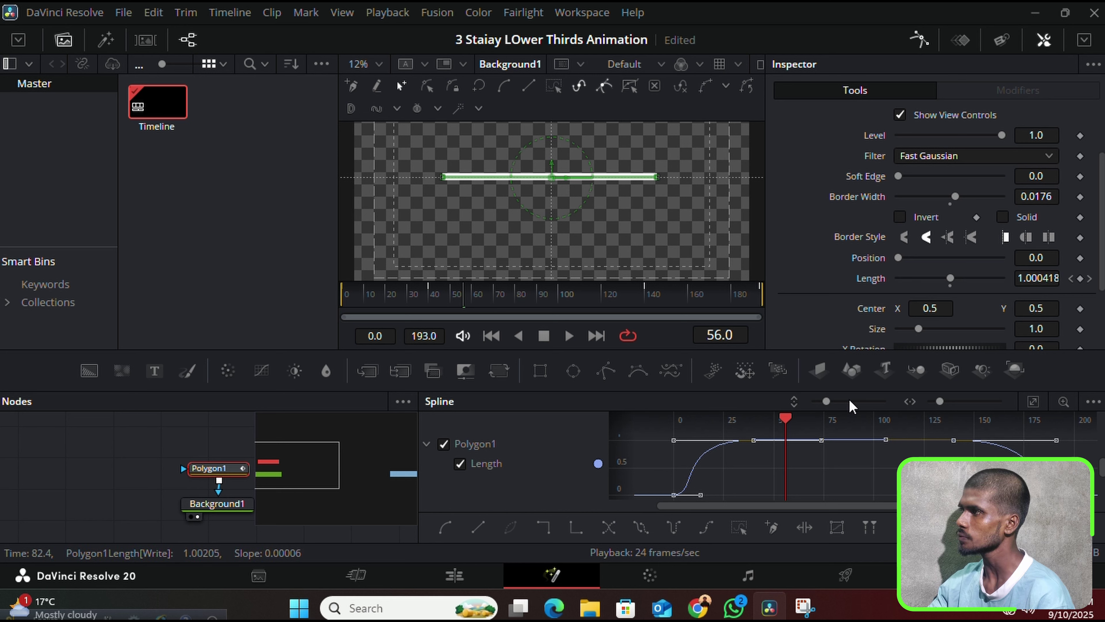
click(918, 40)
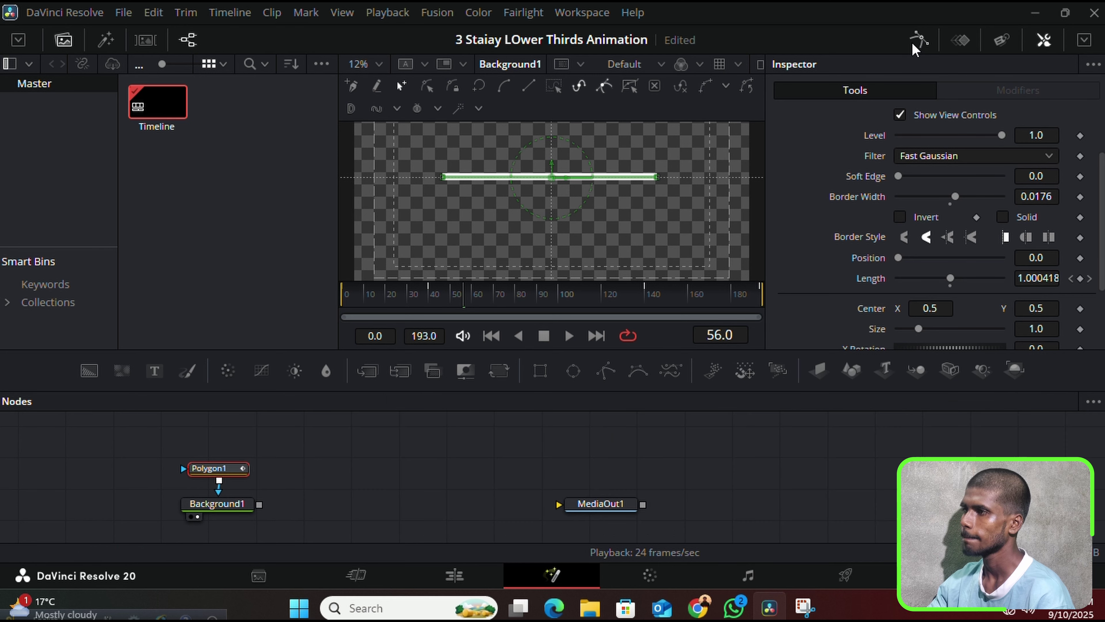
click(549, 467)
drag(470, 291, 346, 293)
key(space)
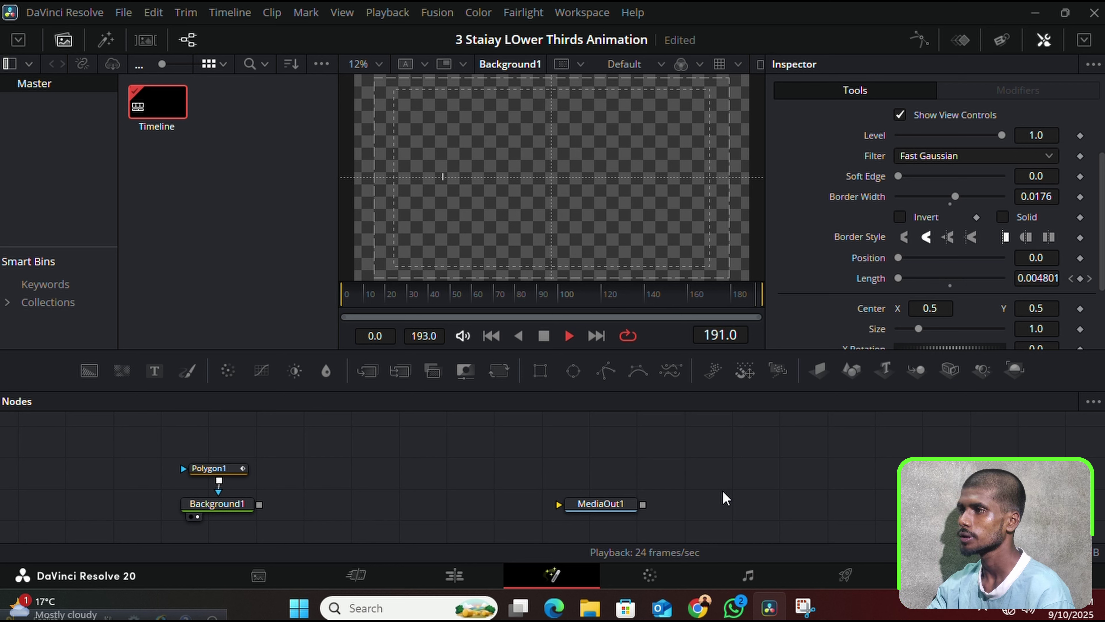
key(space)
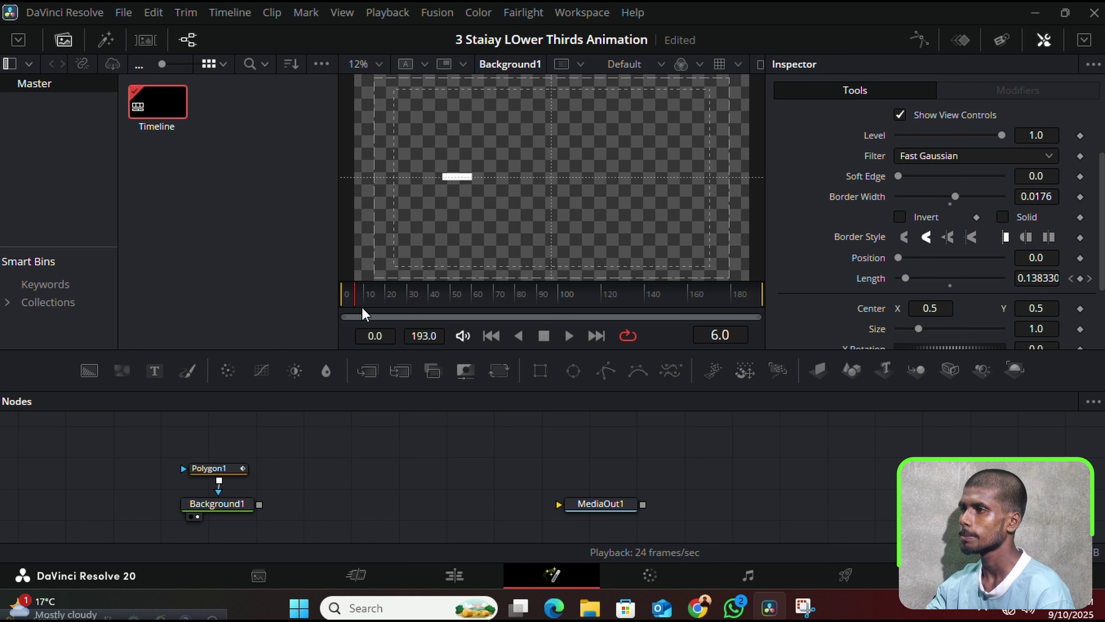
key(Home)
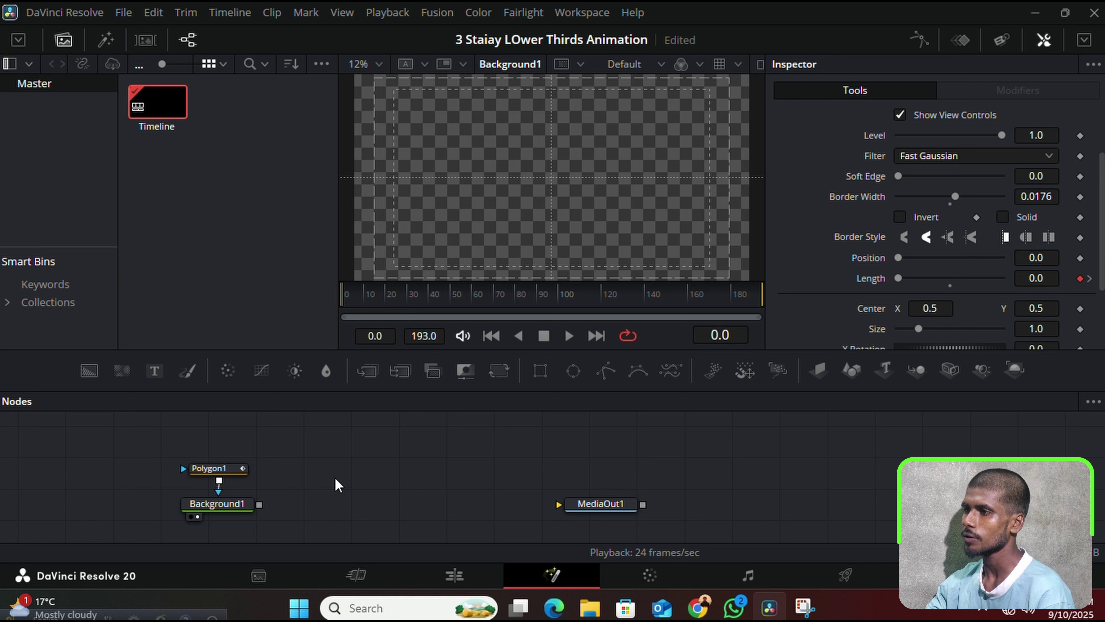
Duplicate the Polygon1 and Background1 nodes together and place the connected copies above the originals in the node graph
click(210, 468)
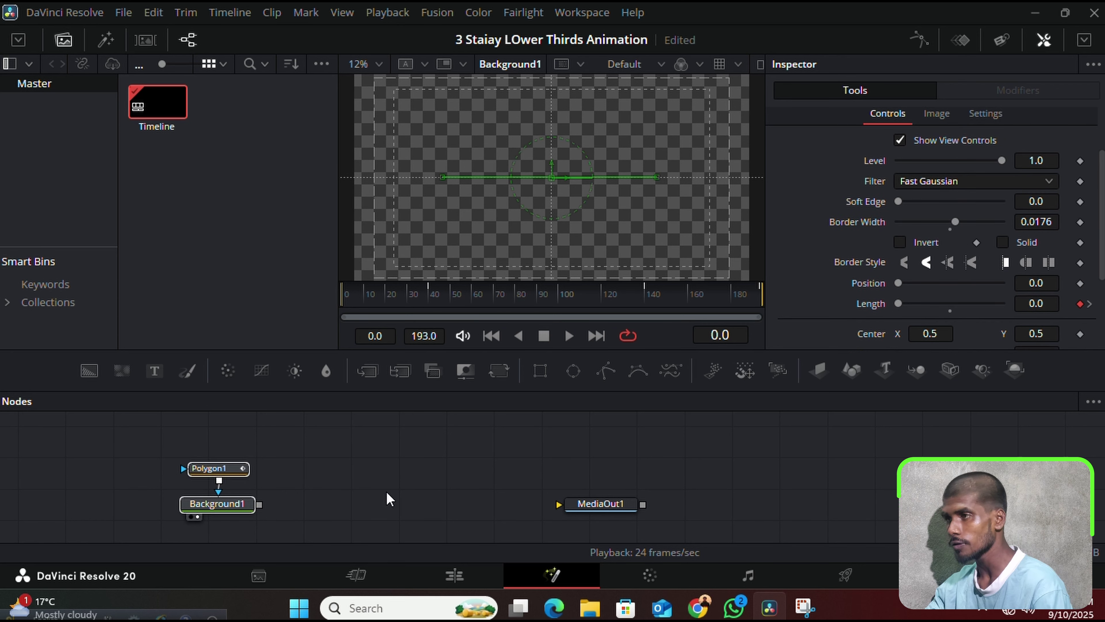
key(ctrl+v)
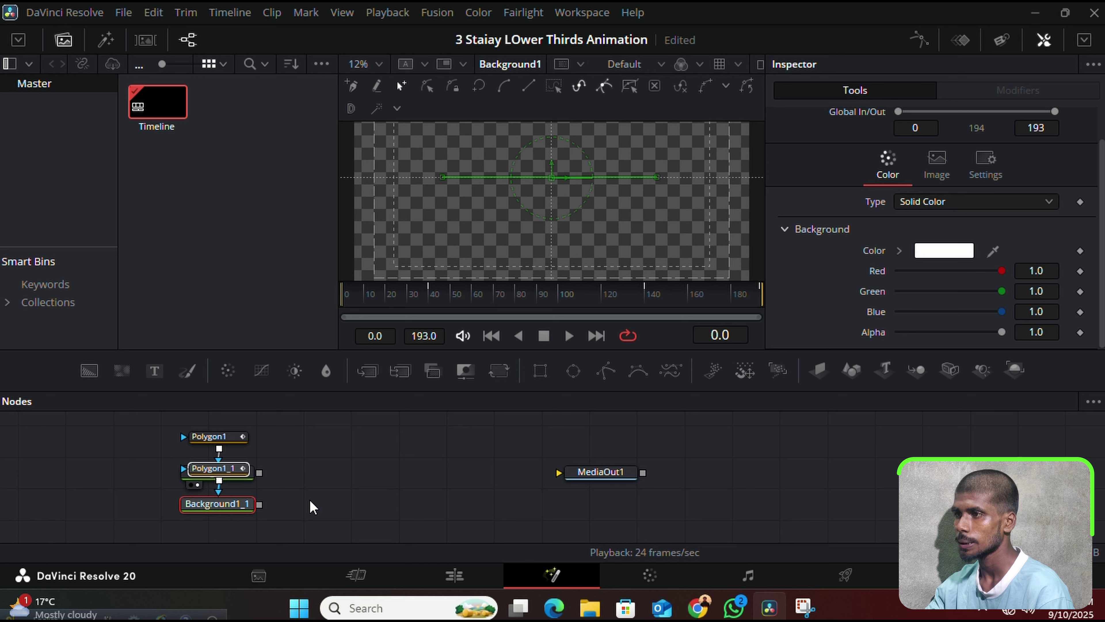
key(ctrl+v)
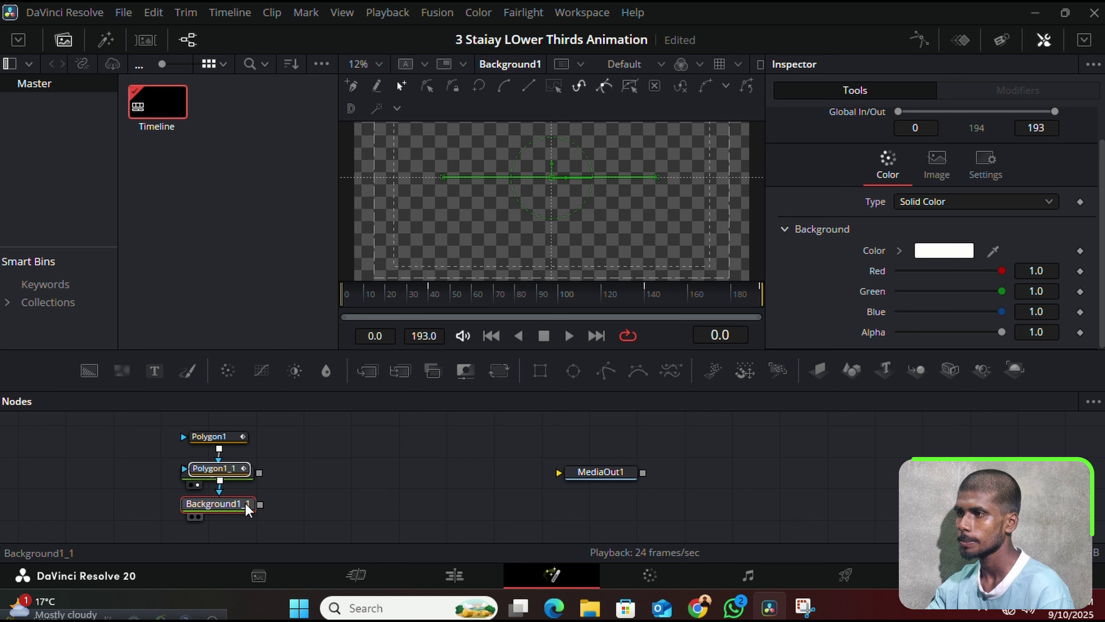
drag(247, 509, 355, 475)
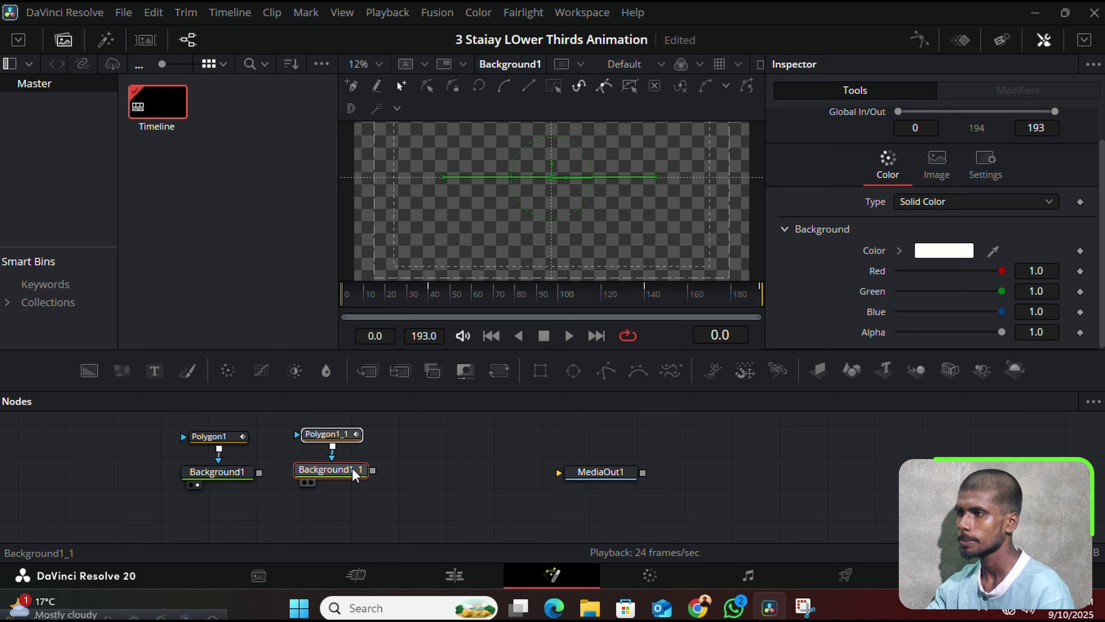
drag(432, 389, 447, 338)
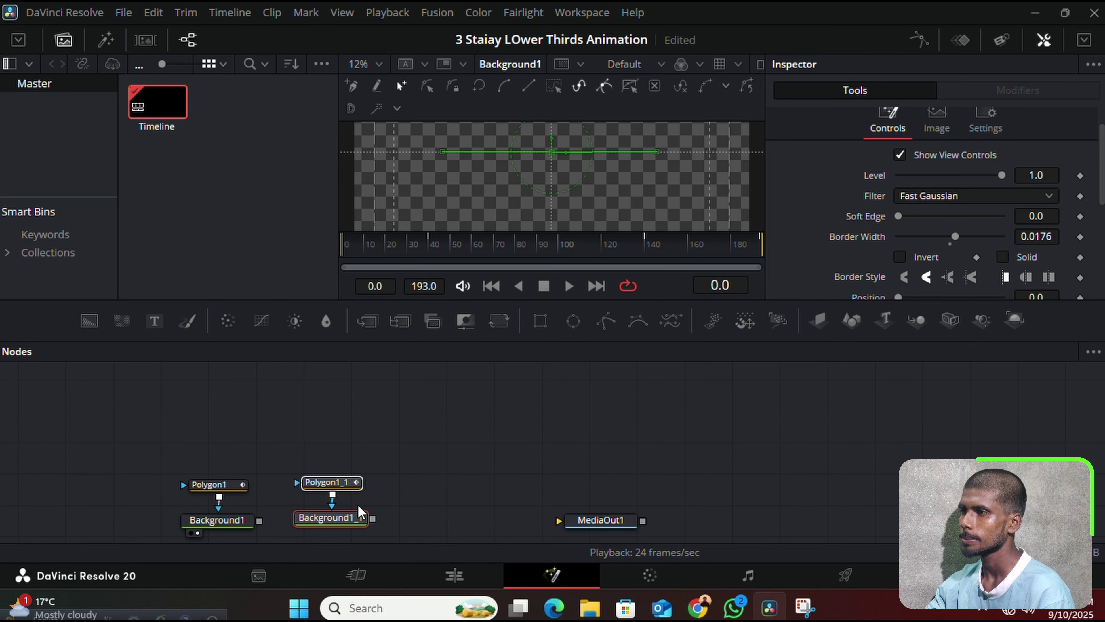
drag(350, 522, 250, 452)
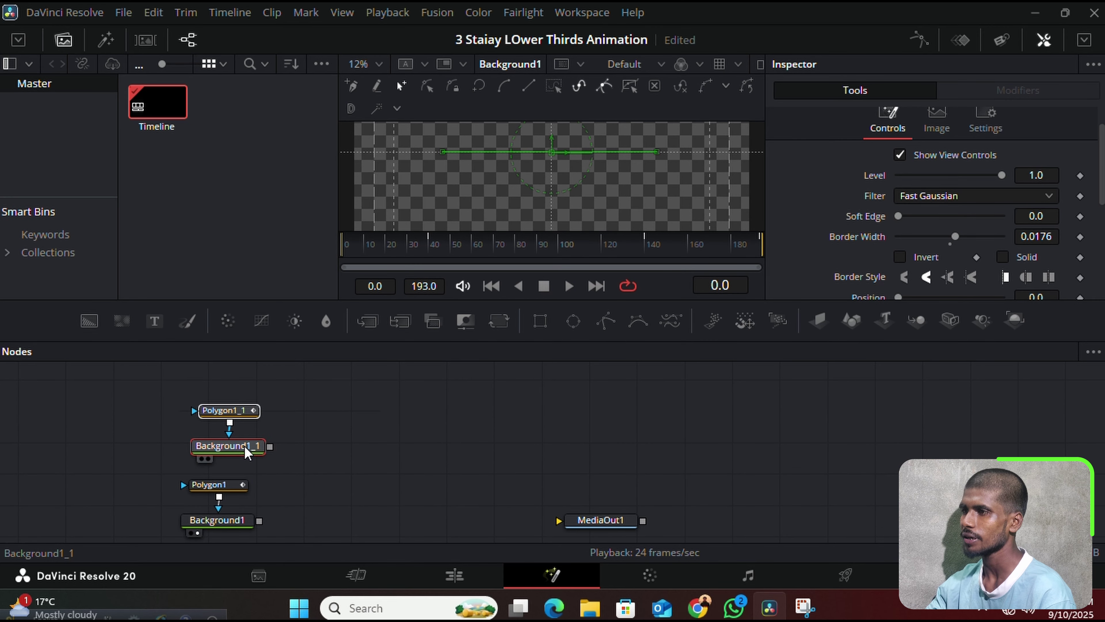
right_click(244, 446)
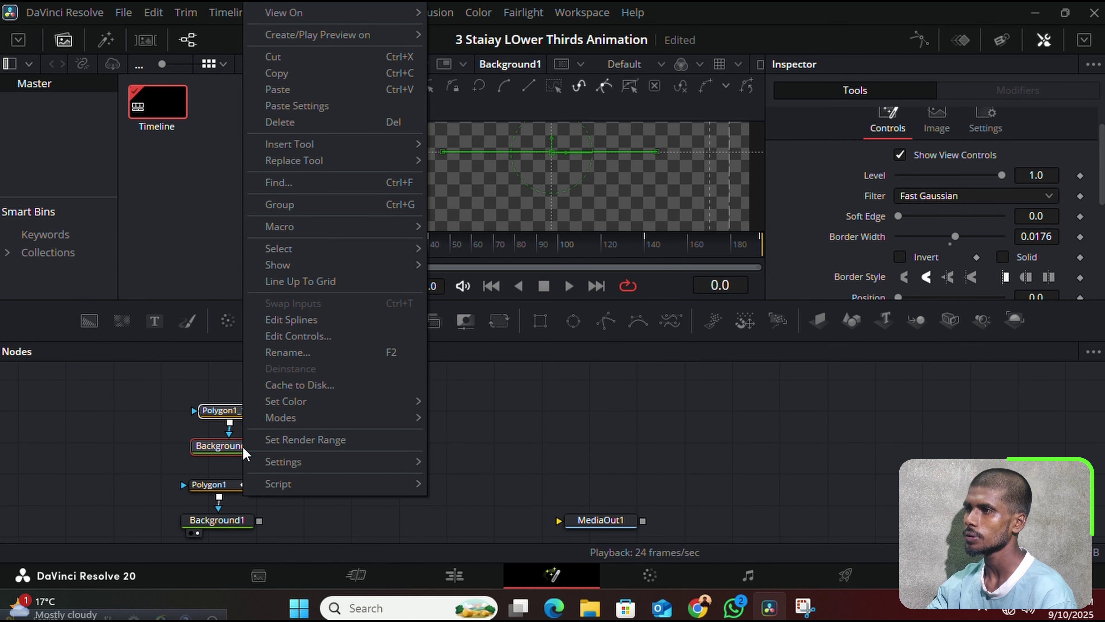
click(291, 319)
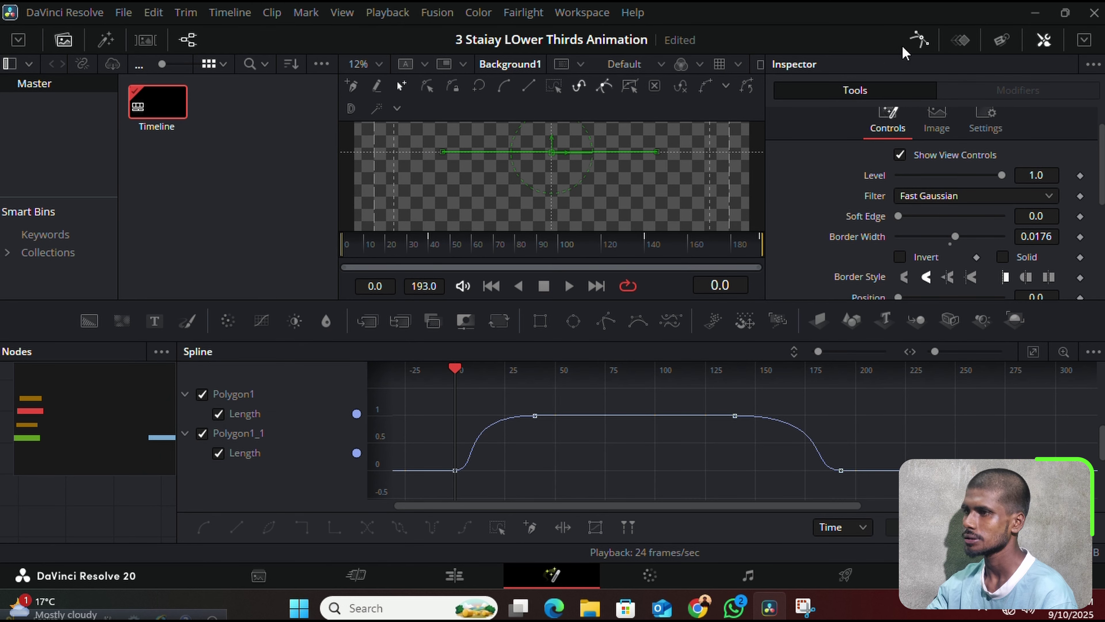
click(915, 38)
Rename the duplicated nodes Background2 and Polygon2, and line them up above the original pair
right_click(240, 450)
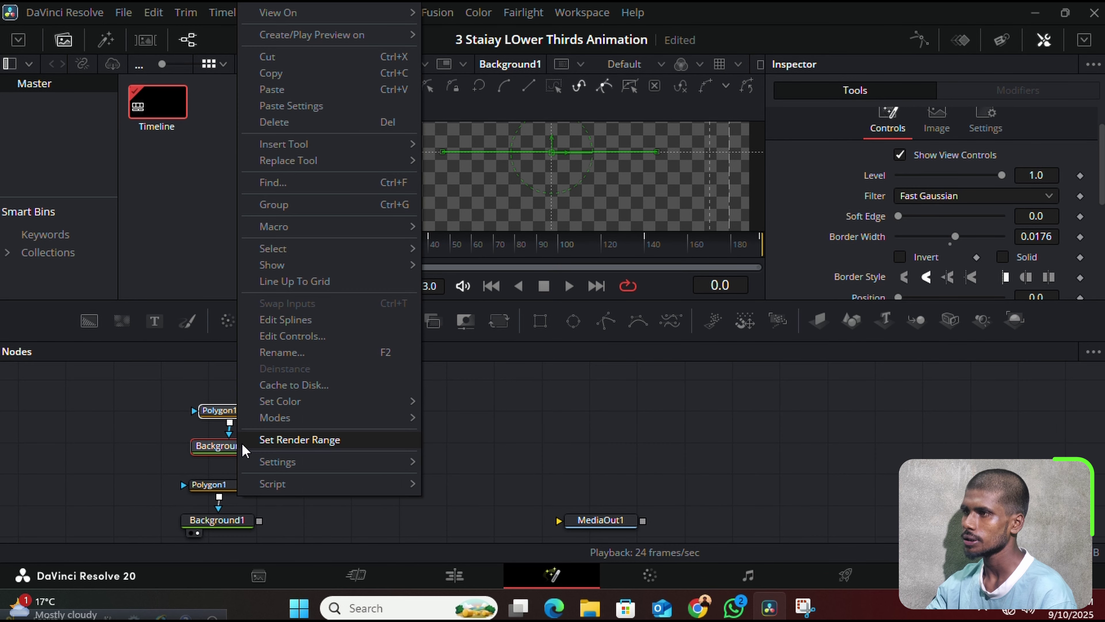
click(303, 352)
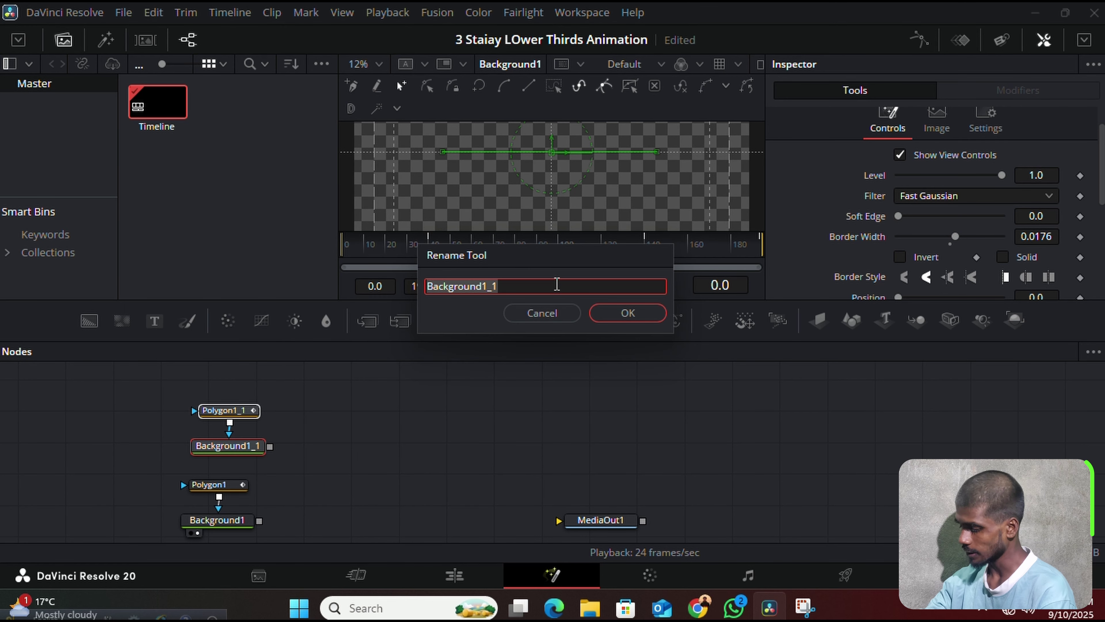
click(557, 285)
key(BackSpace)
key(BackSpace)
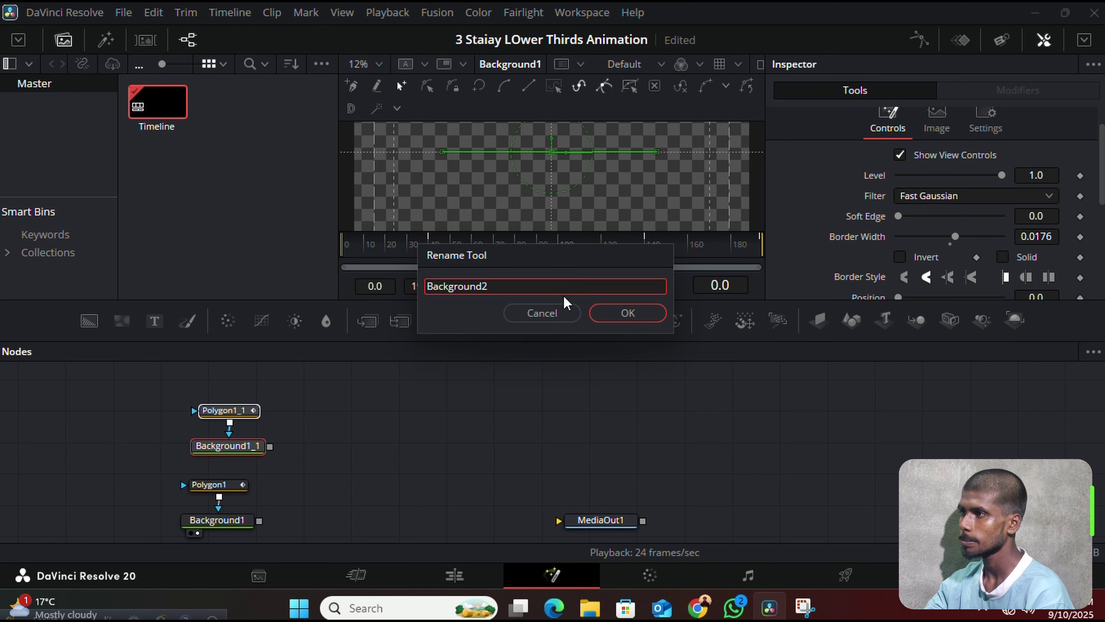
key(Return)
click(552, 285)
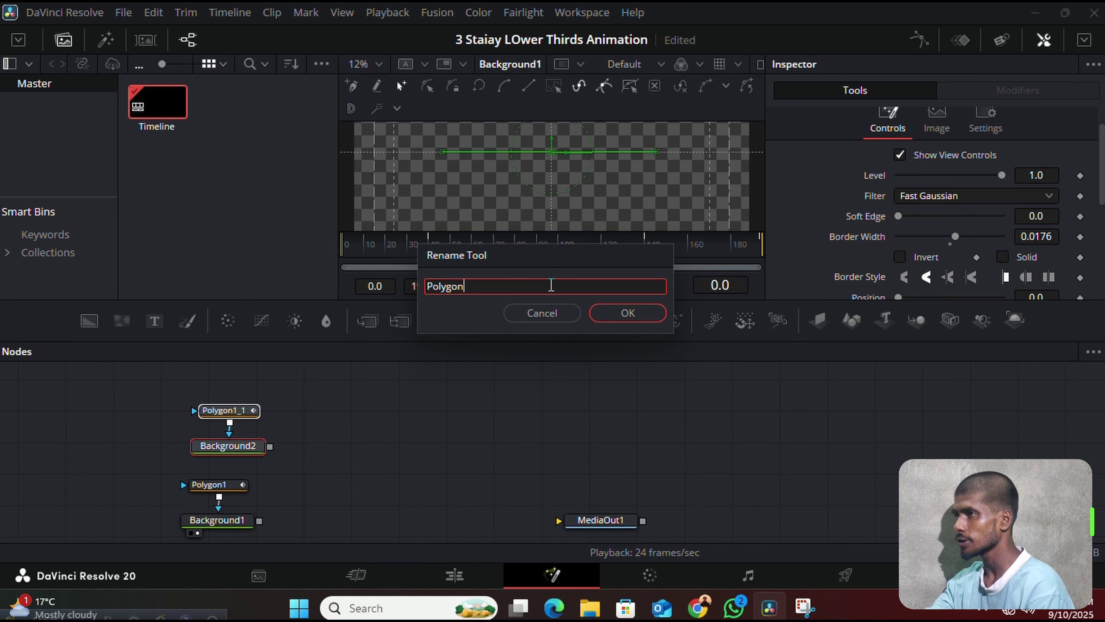
key(Return)
click(403, 442)
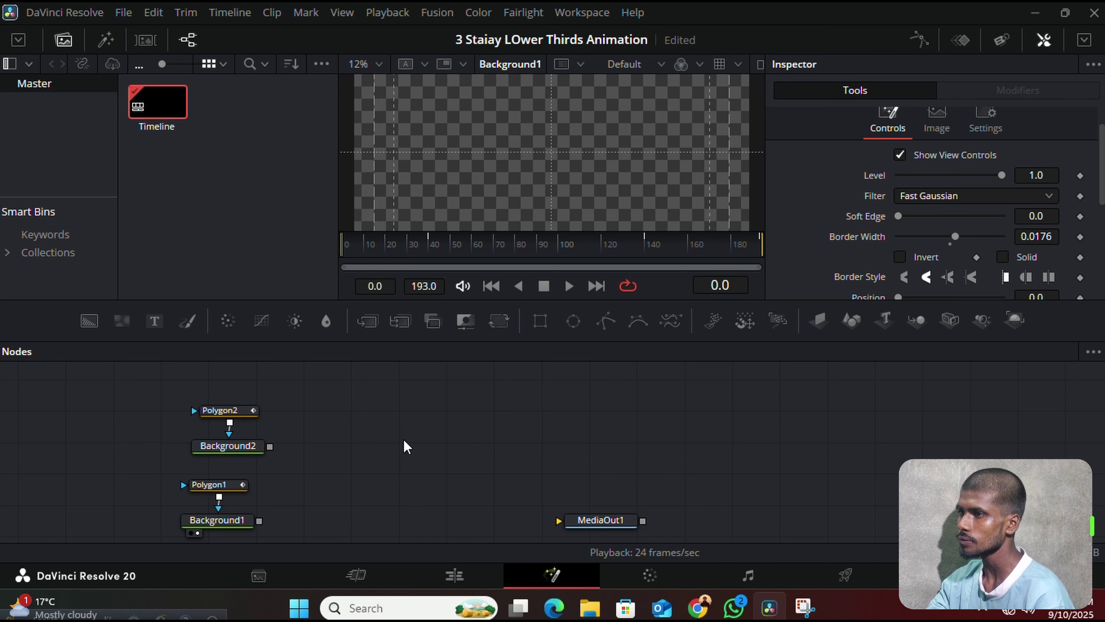
drag(250, 442, 238, 440)
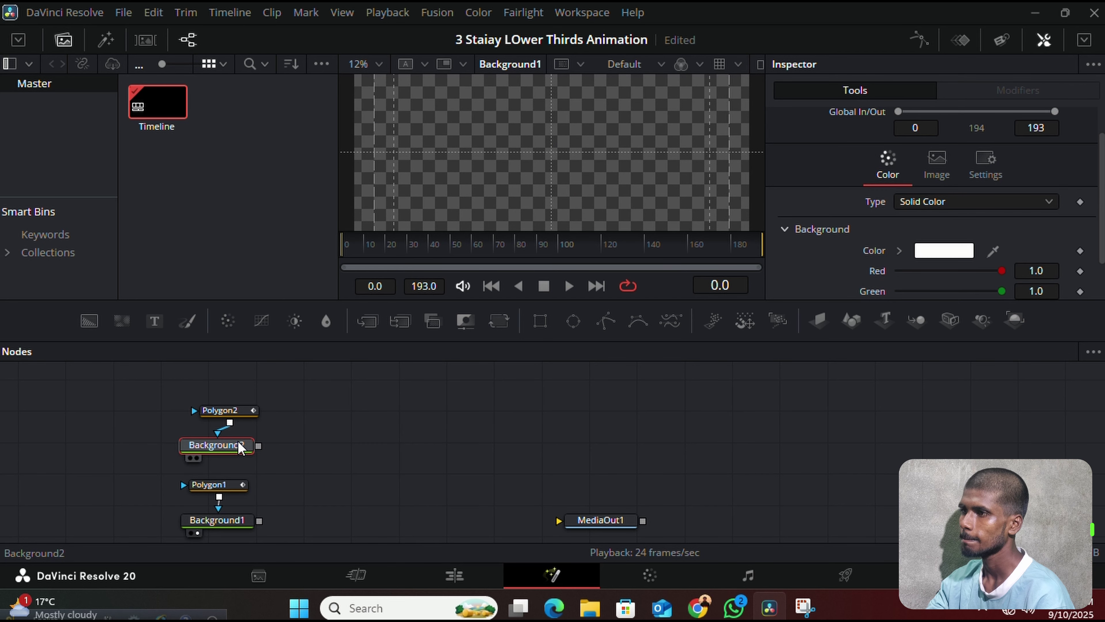
click(231, 409)
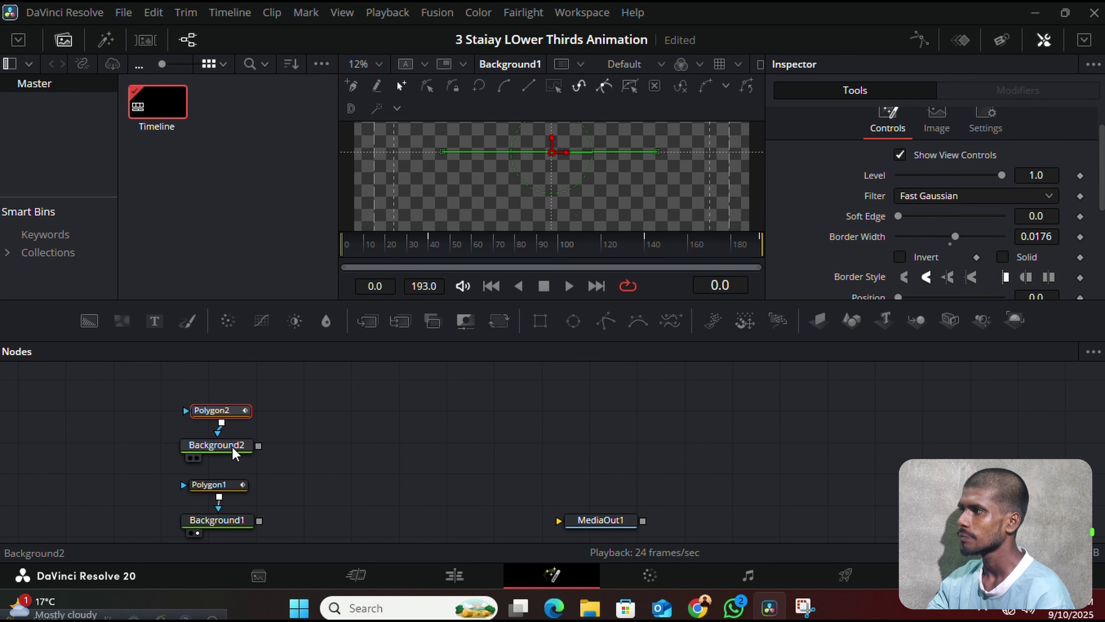
Set the Background2 color to green #27ff39, show the node in the viewer, and play back its line animation
click(239, 446)
click(947, 251)
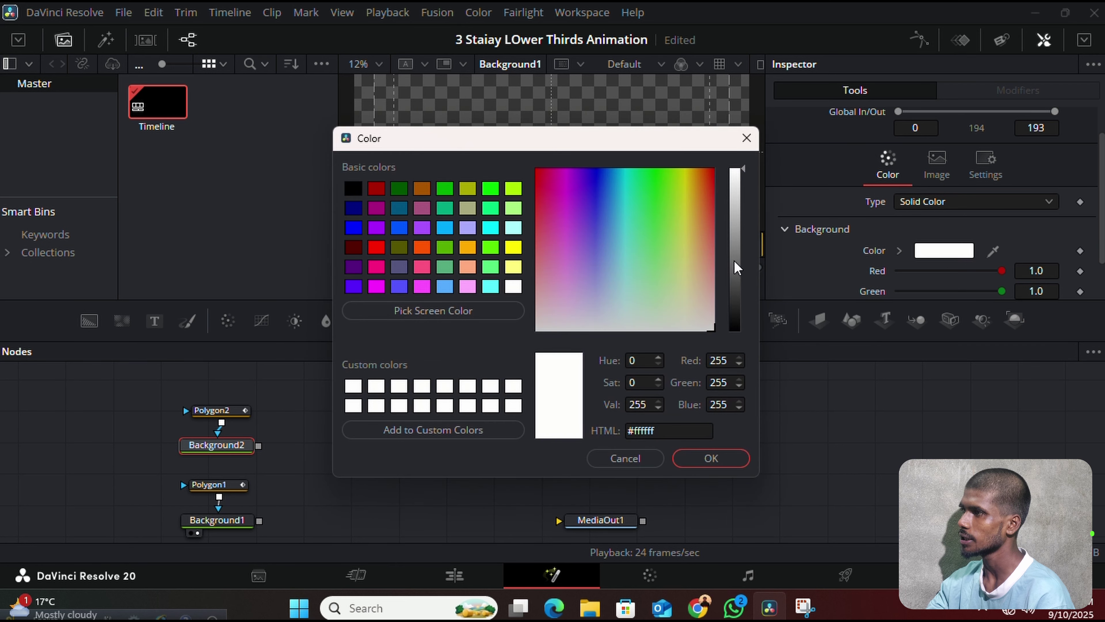
click(653, 195)
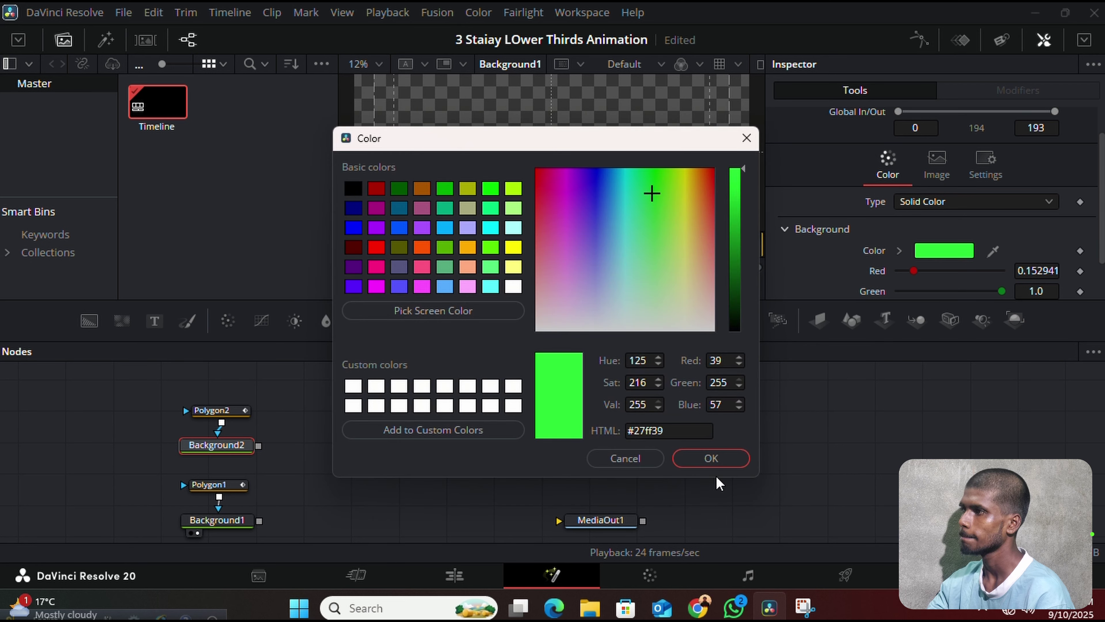
click(711, 458)
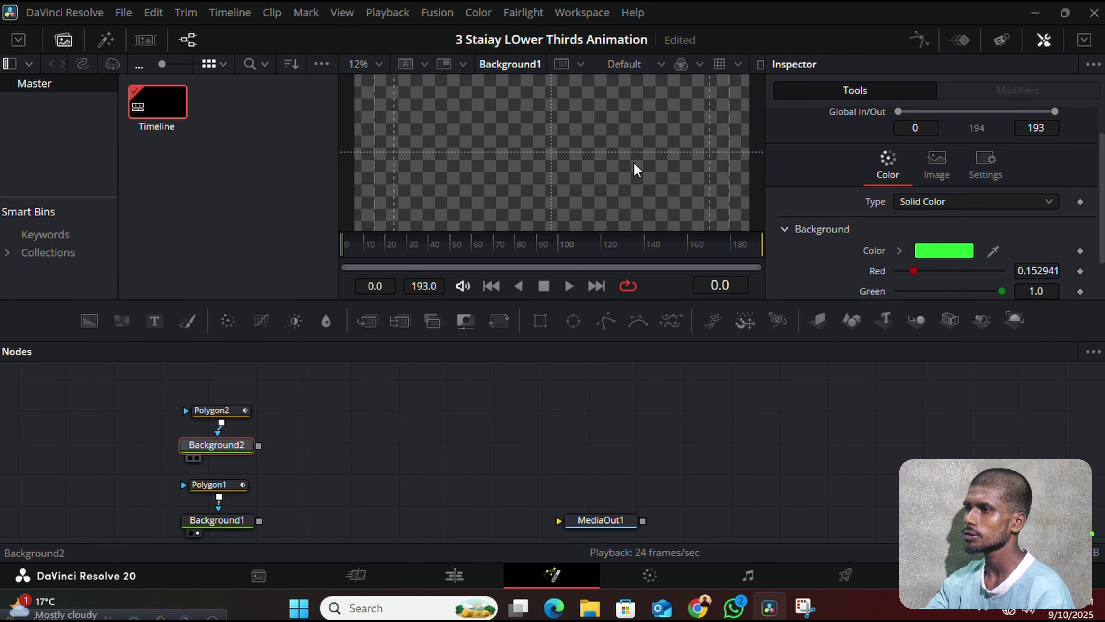
key(2)
key(space)
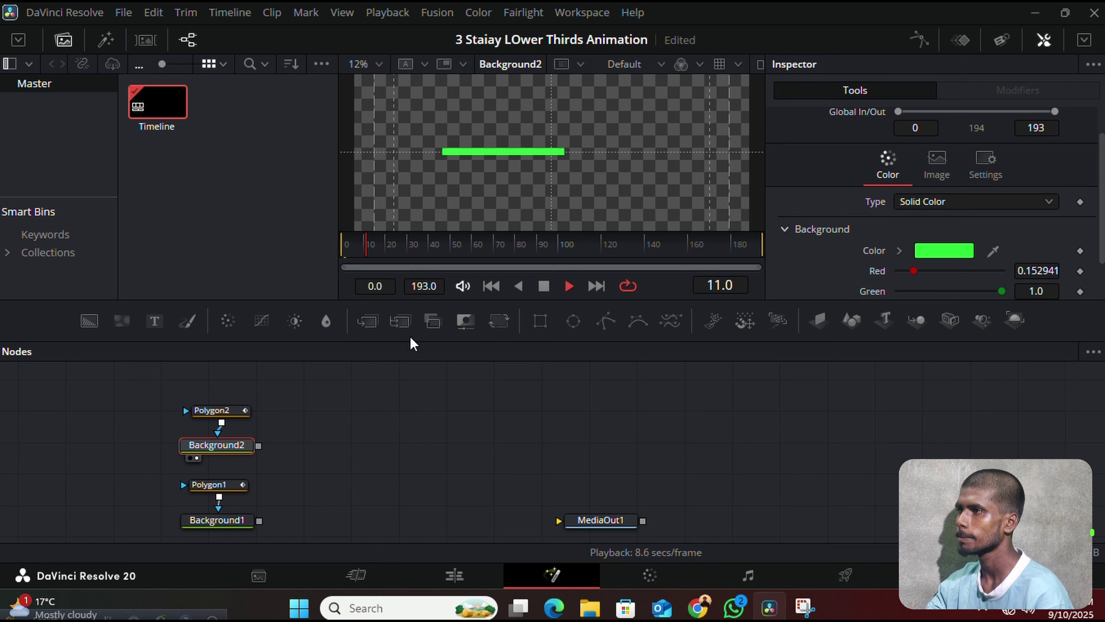
Replay the green line animation from the first frame, and return to frame 0
click(404, 246)
drag(404, 251, 323, 255)
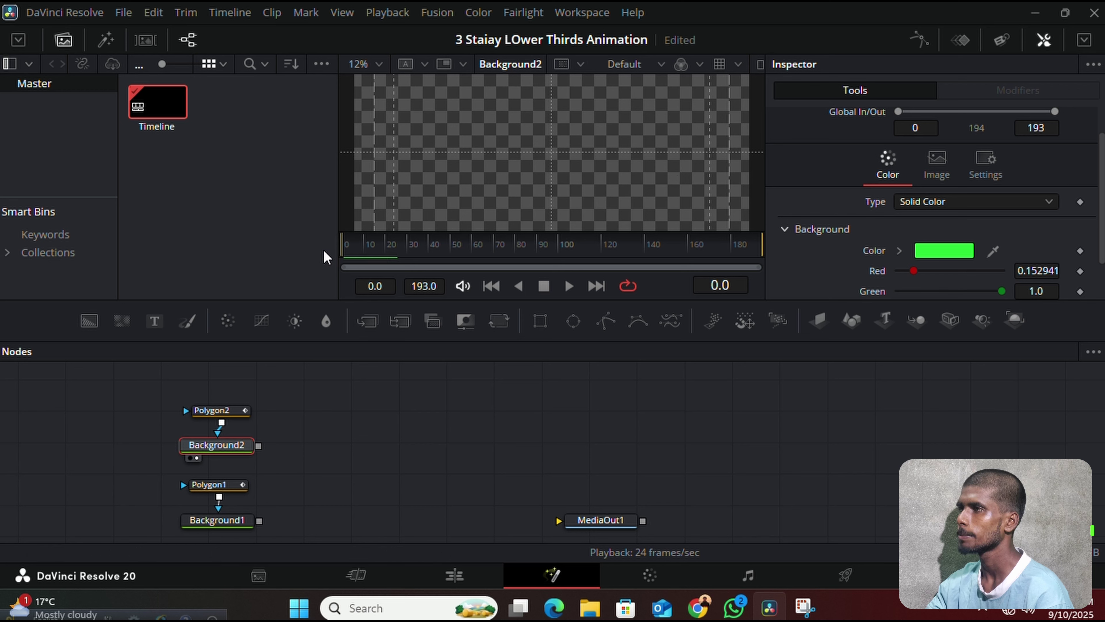
key(space)
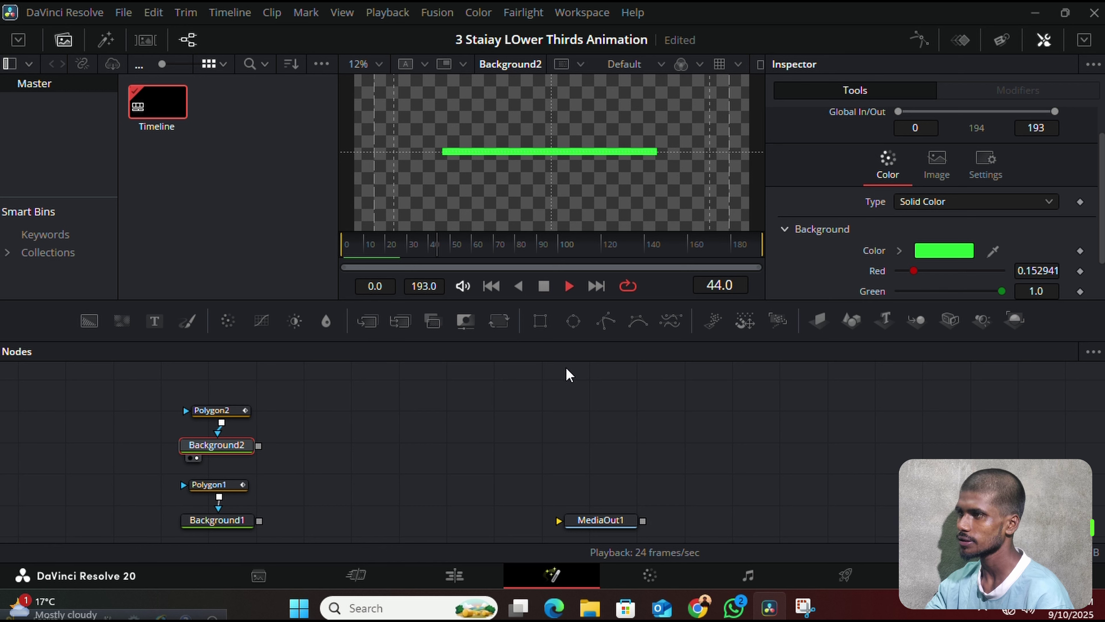
key(space)
drag(448, 251, 344, 255)
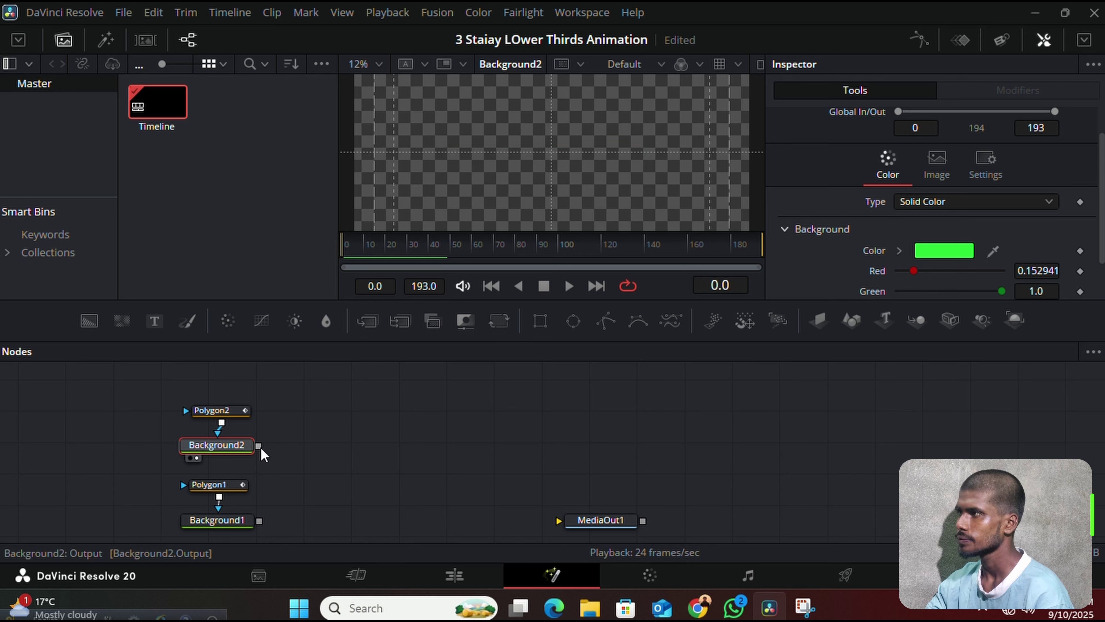
Open the spline editor and hide the Polygon1 curves so only Polygon2's Length curve is shown
click(920, 41)
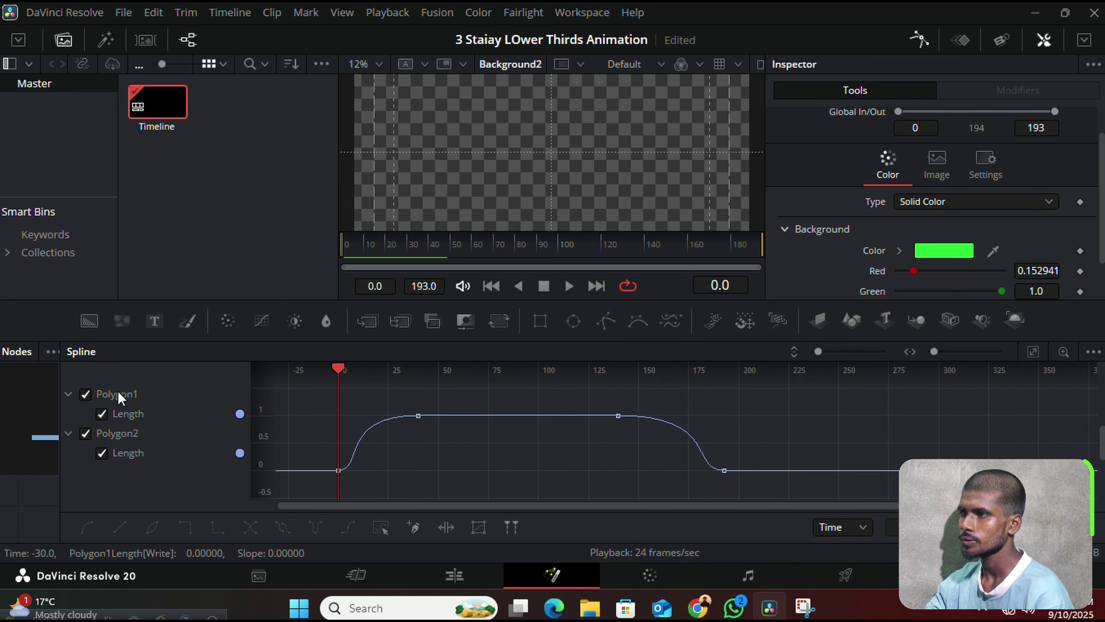
click(86, 395)
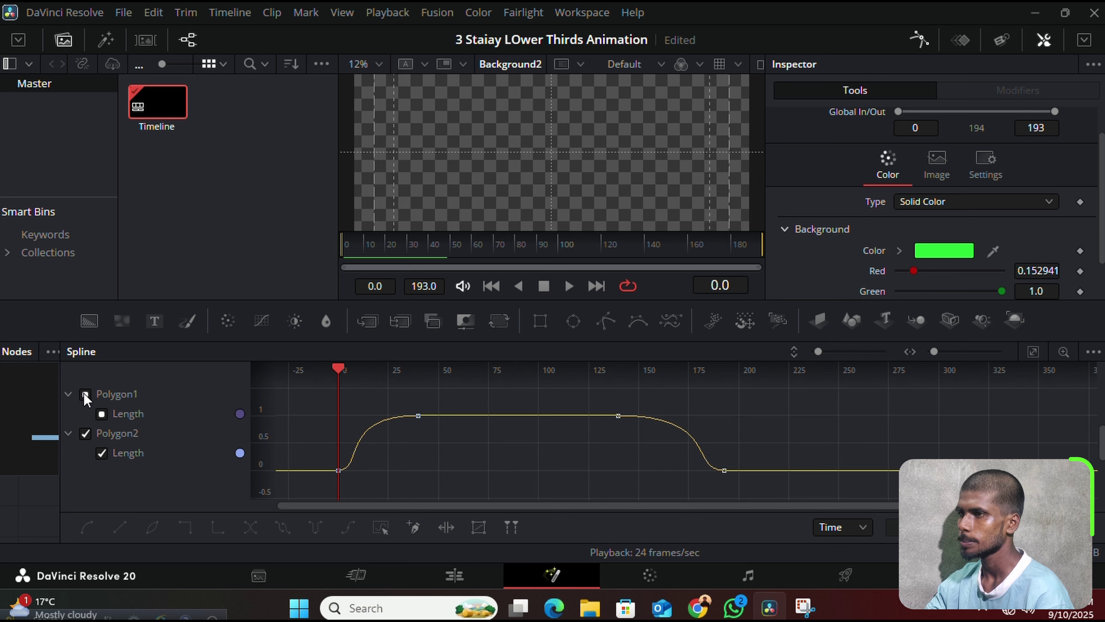
click(93, 436)
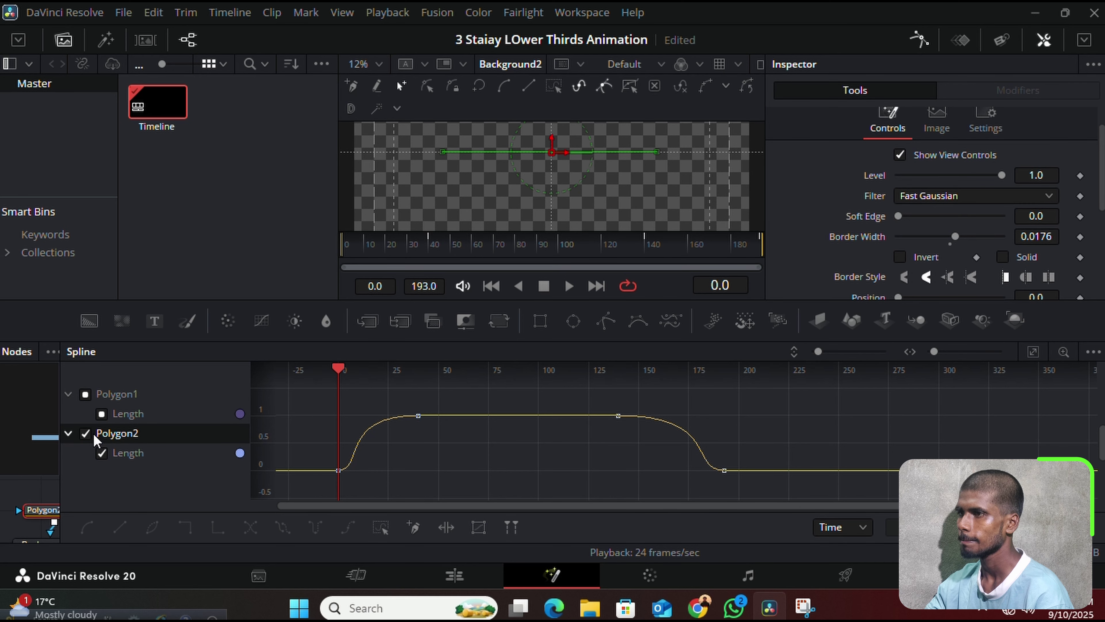
click(86, 434)
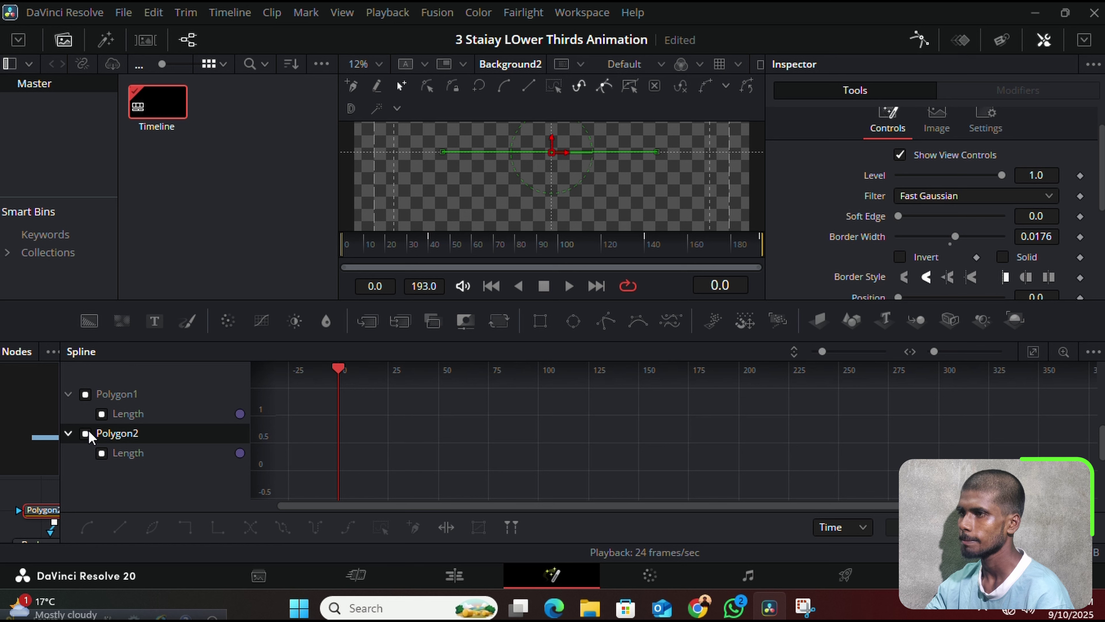
click(86, 434)
click(87, 434)
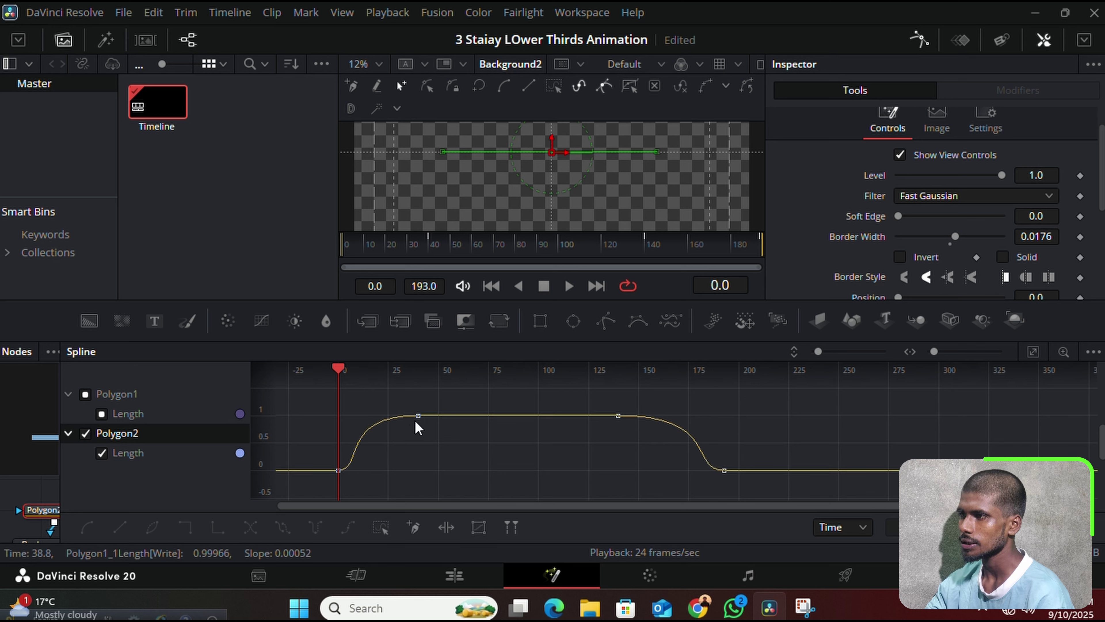
Shift Polygon2's first two Length keyframes about 15 frames later and its last two about 13 frames earlier
drag(424, 396, 319, 501)
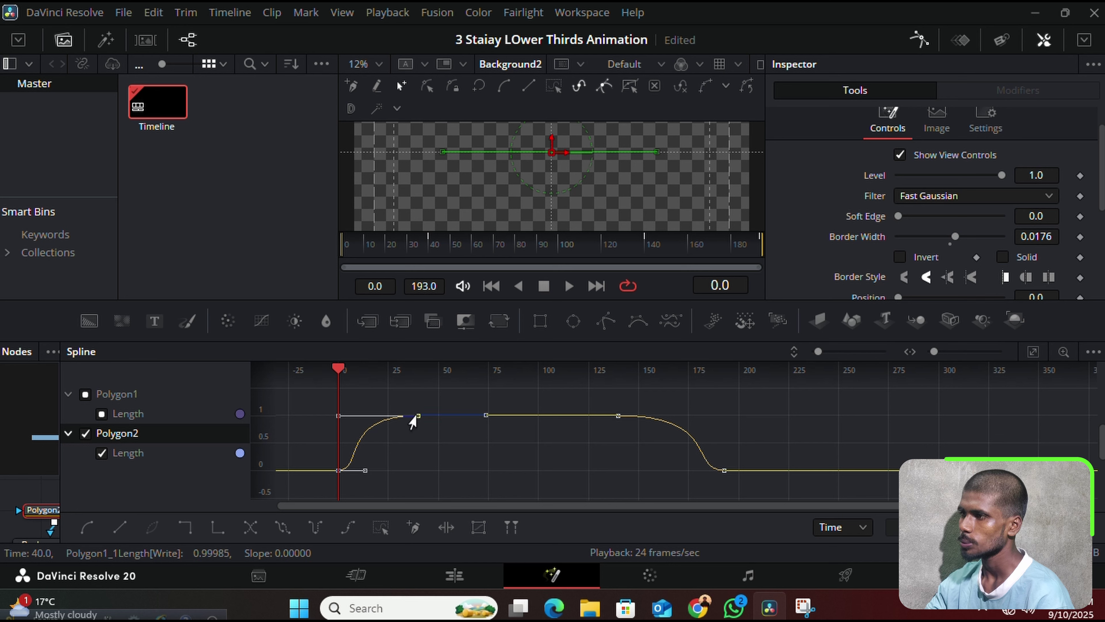
drag(413, 420, 444, 422)
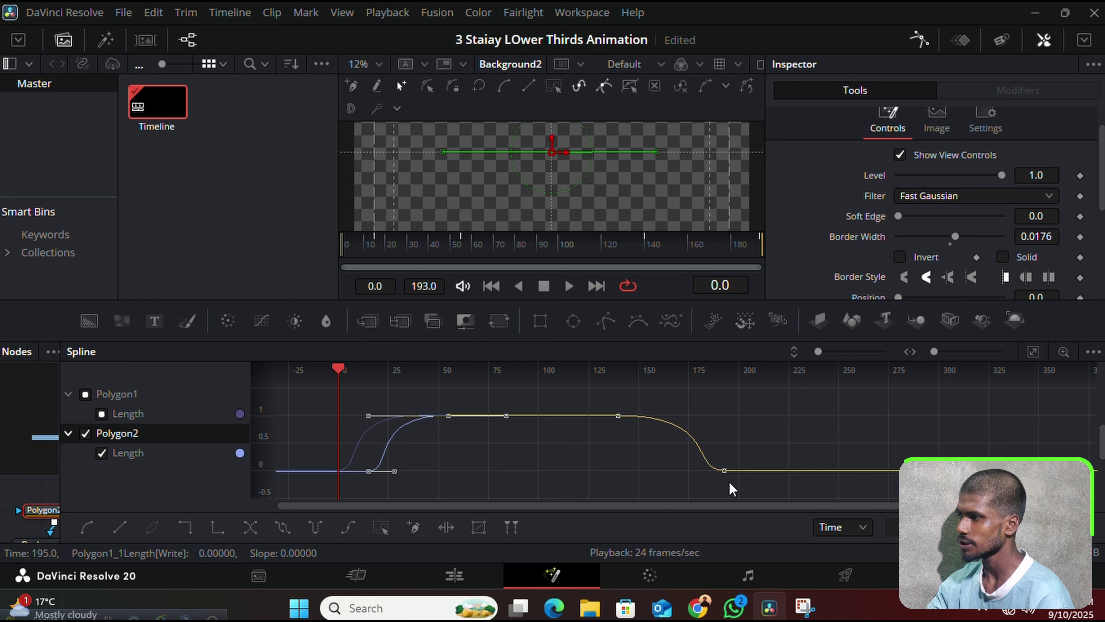
drag(735, 495, 588, 425)
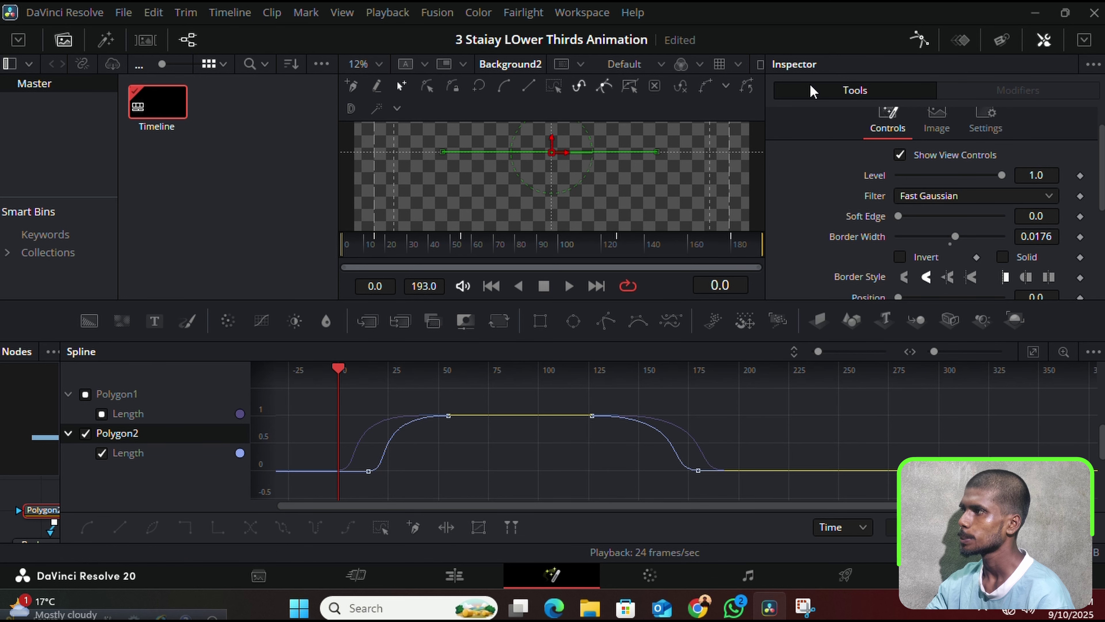
Close the spline editor, move all Polygon and Background nodes closer to MediaOut1, and play back the retimed green line from the start
click(918, 40)
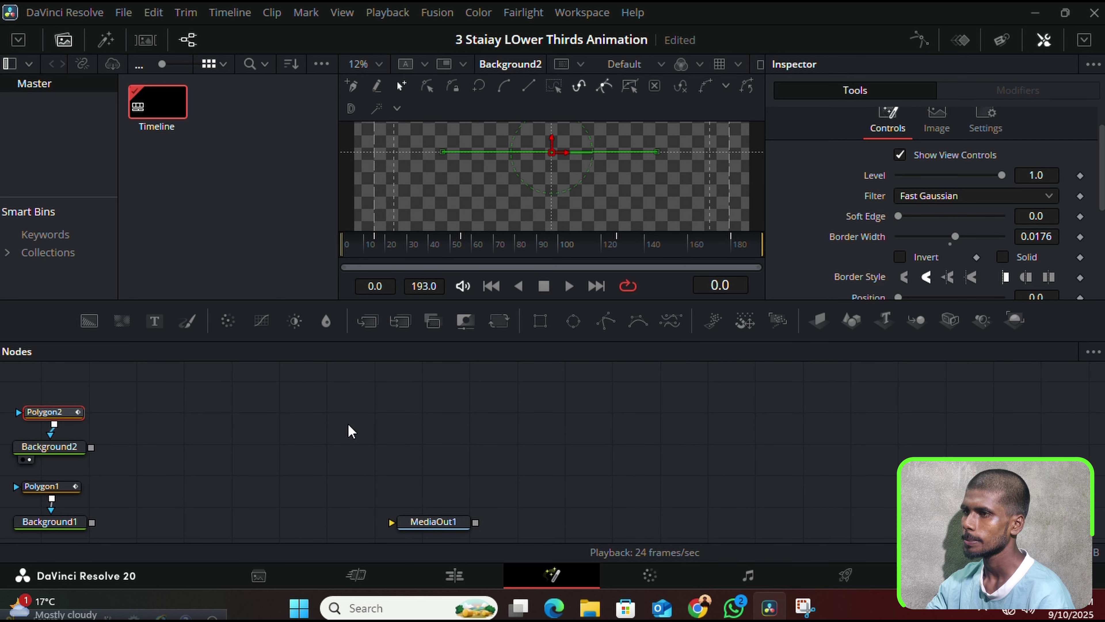
drag(173, 511, 8, 366)
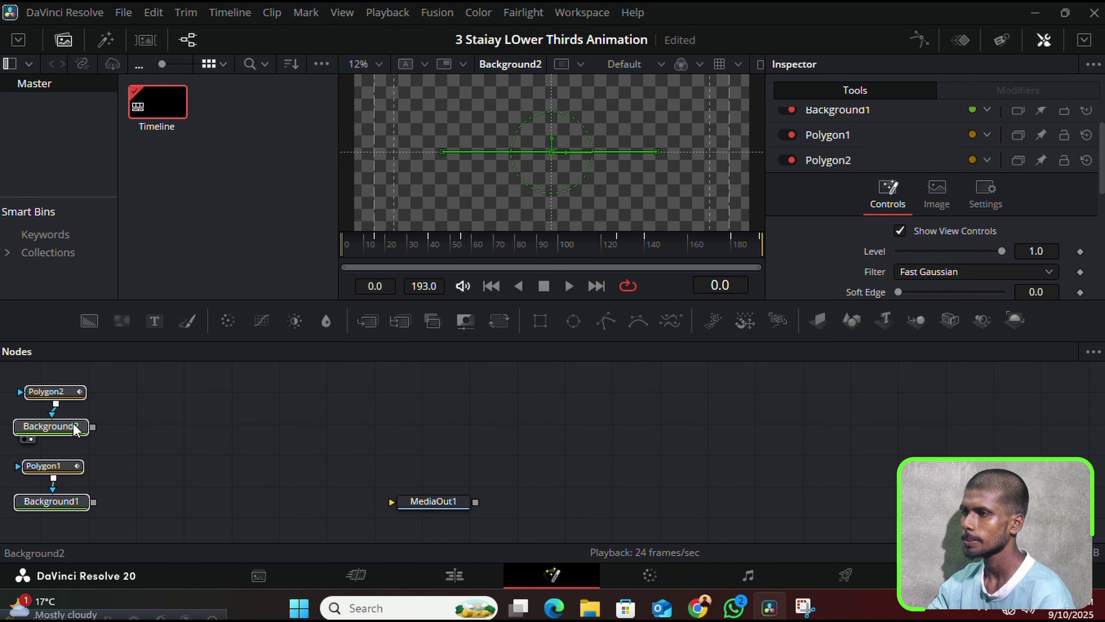
drag(72, 422, 184, 424)
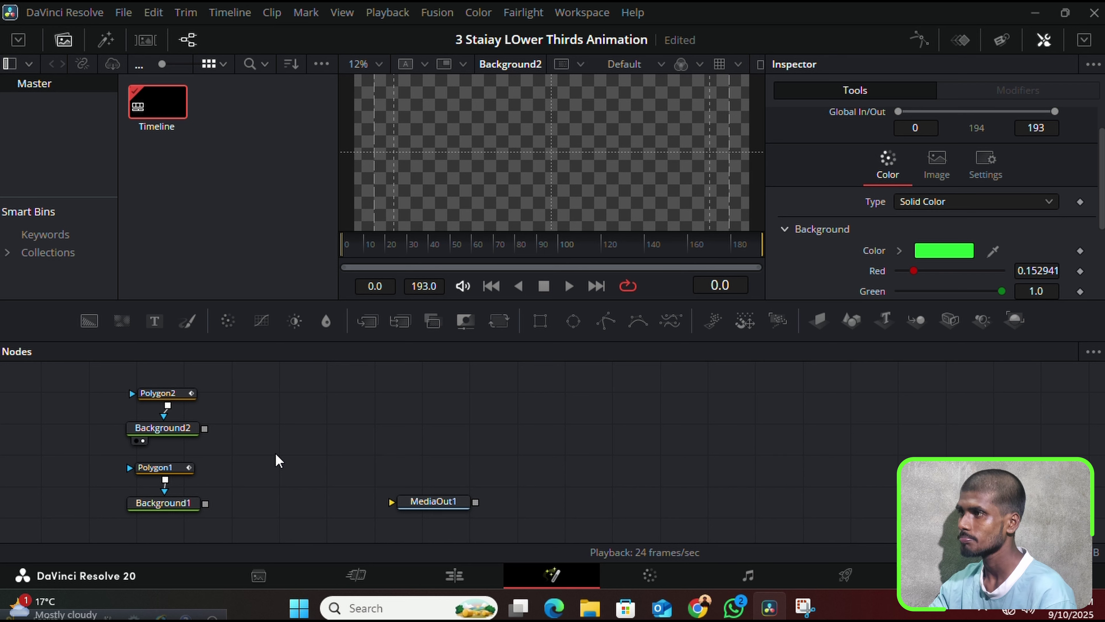
key(space)
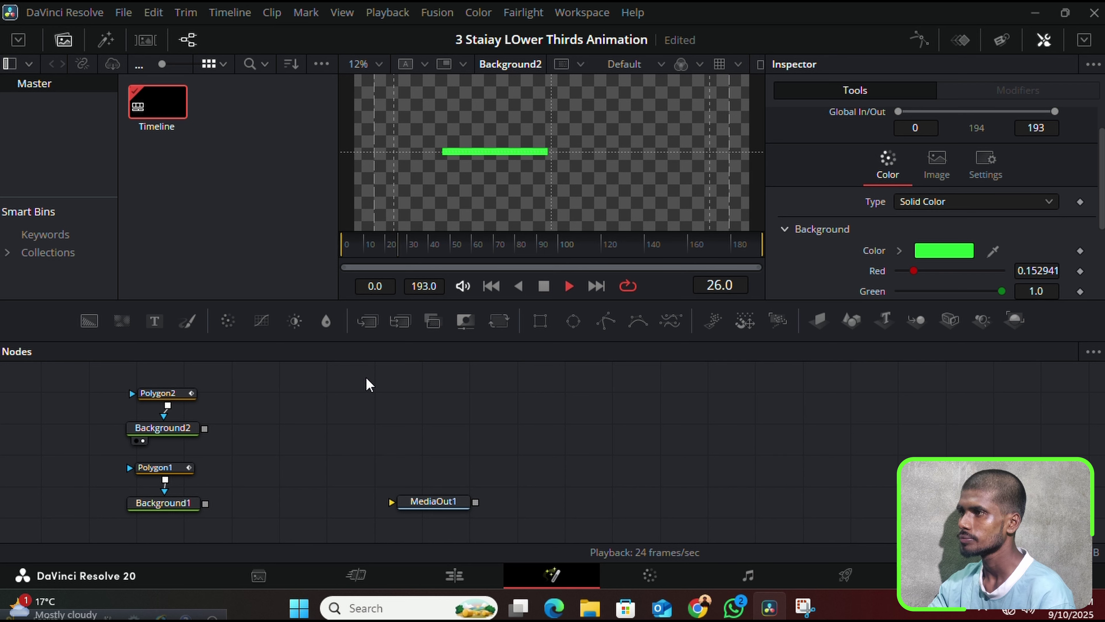
click(373, 251)
click(348, 257)
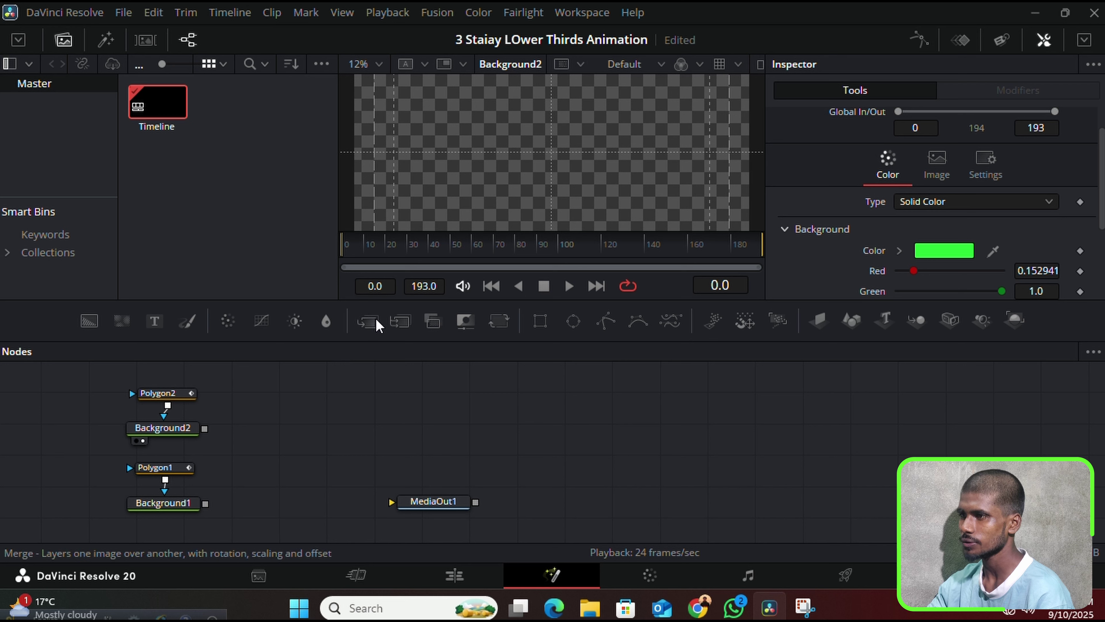
Add a Merge node with Background1 as its background and Background2 as its foreground, and play back the combined lines in the viewer
drag(368, 321, 302, 502)
drag(205, 503, 298, 503)
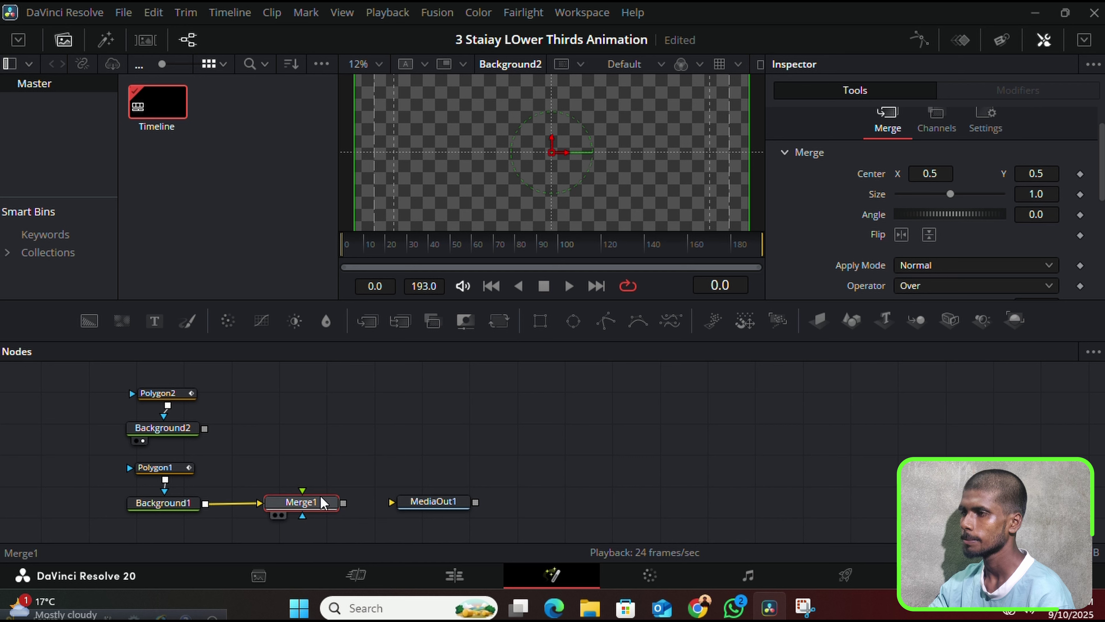
key(1)
key(space)
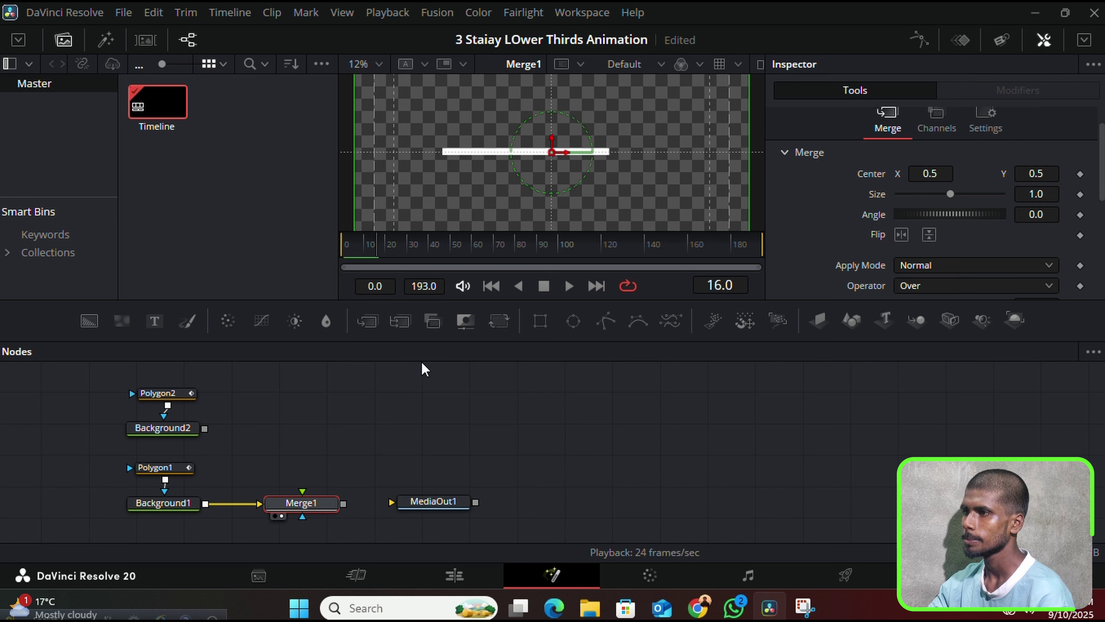
drag(206, 430, 302, 491)
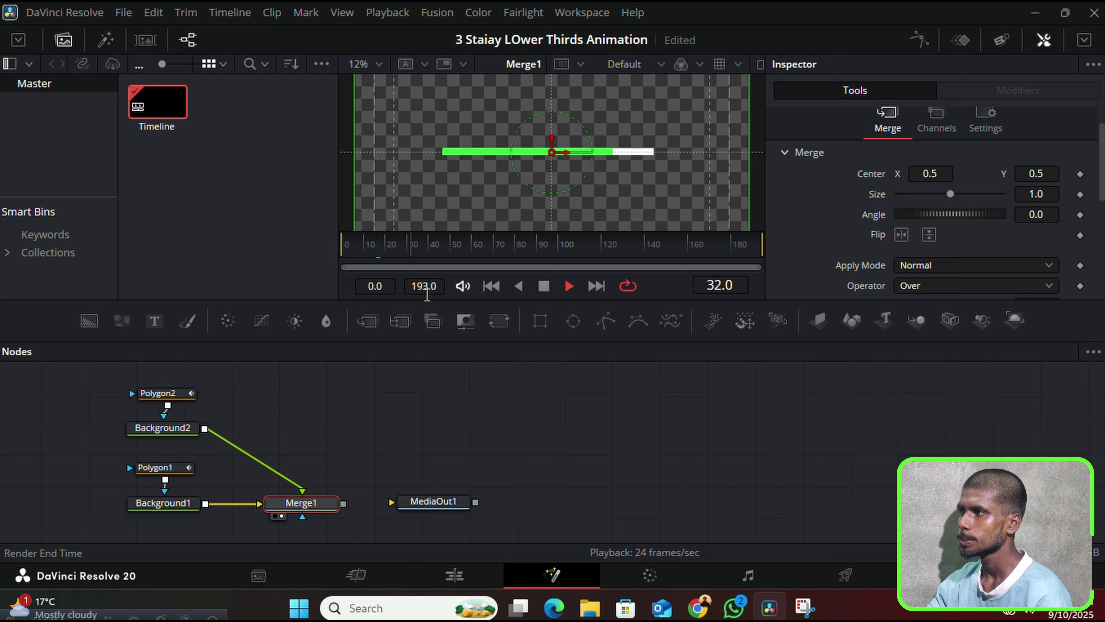
key(space)
click(338, 427)
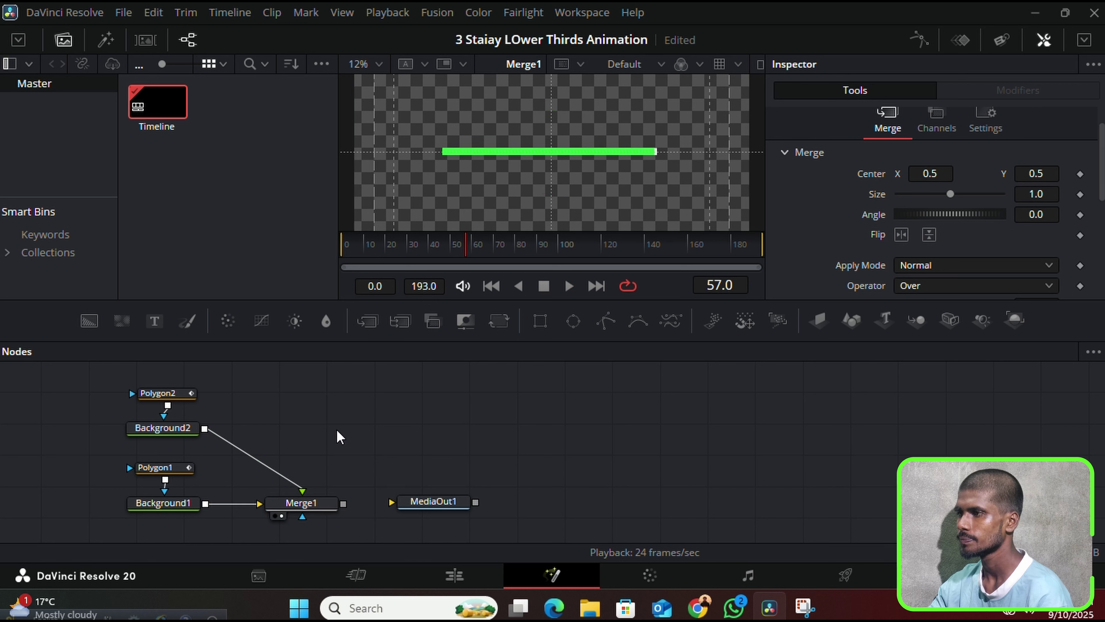
Move MediaOut1 farther from Merge1 and connect Merge1's output to it
drag(433, 509, 508, 507)
click(386, 495)
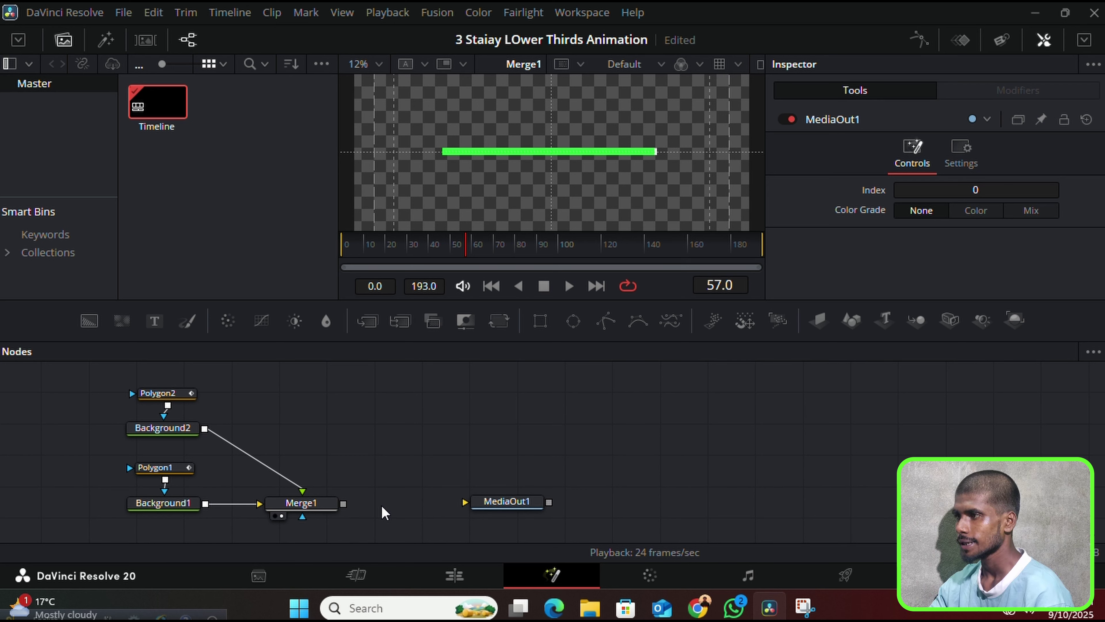
drag(344, 504, 528, 509)
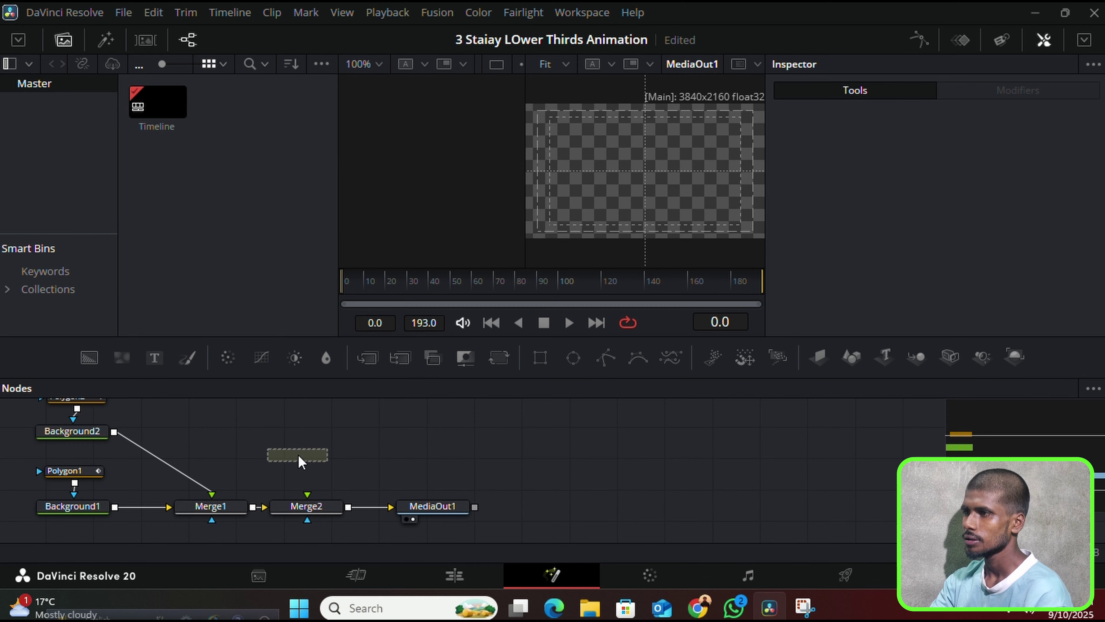
Add a Rectangle mask above Merge2 and connect it to Merge2's mask input
click(300, 461)
drag(333, 455, 308, 514)
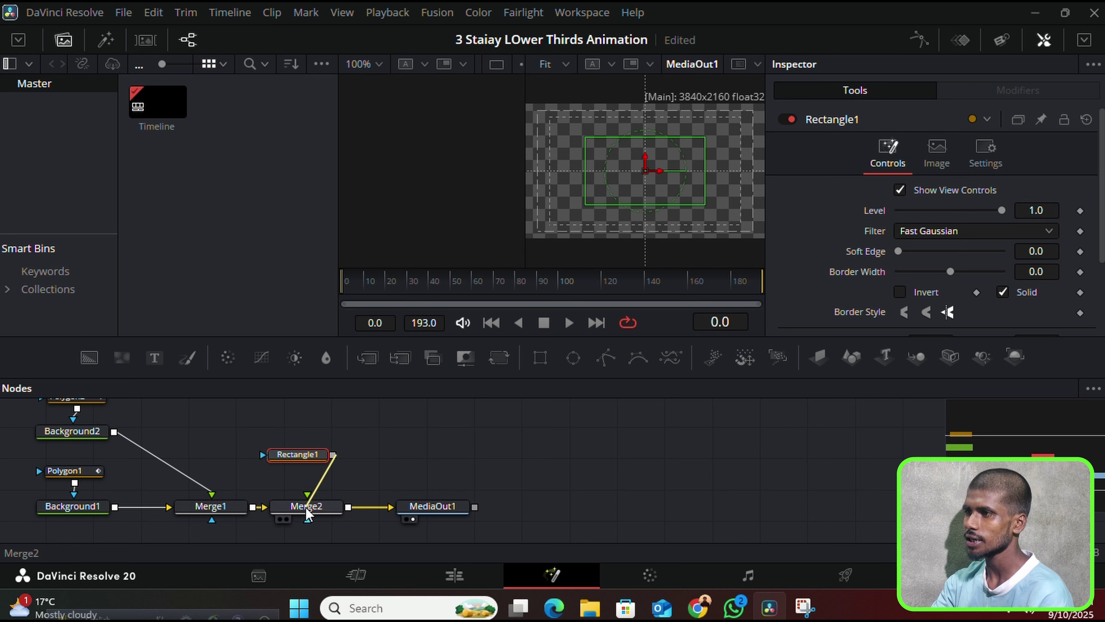
drag(310, 460, 305, 460)
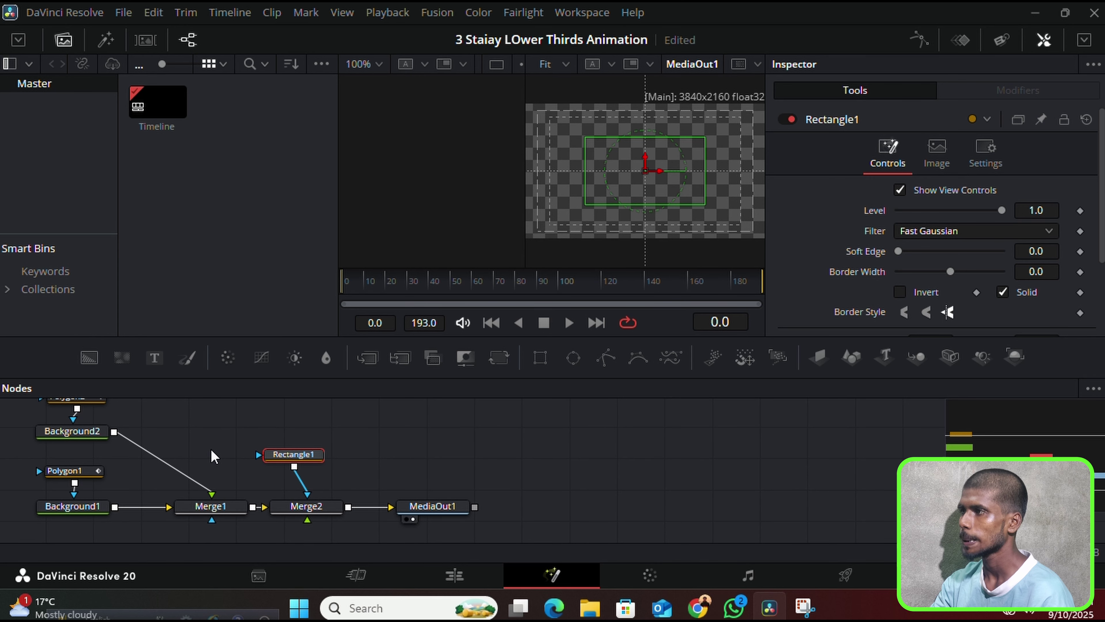
Play to frame 38, widen the Rectangle1 mask to the full line length, and position it directly above the line
key(space)
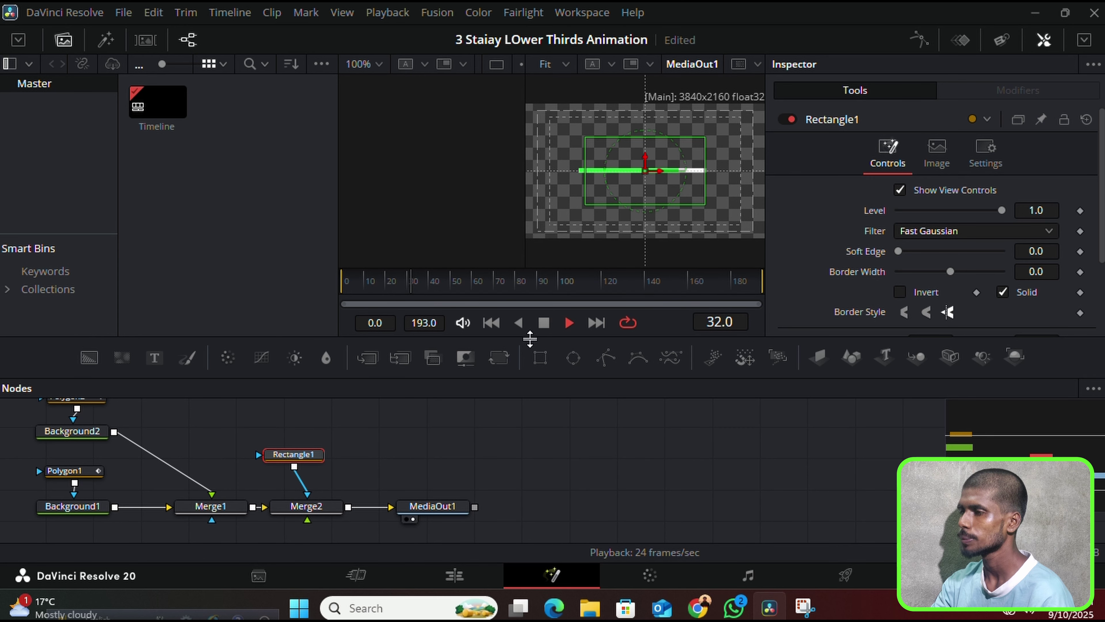
key(space)
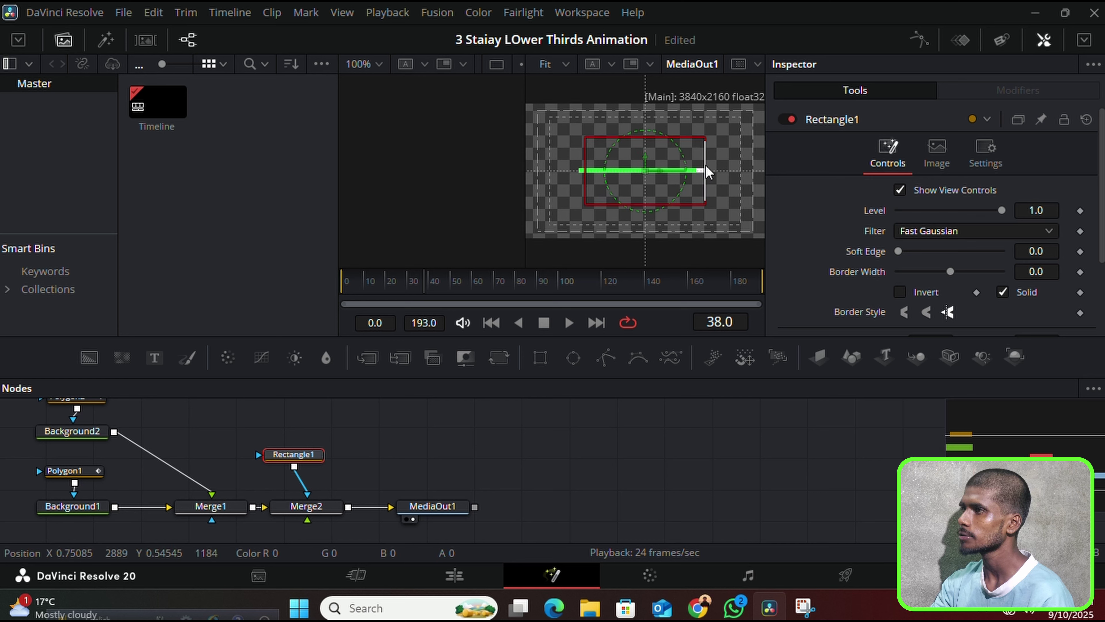
drag(707, 172, 713, 172)
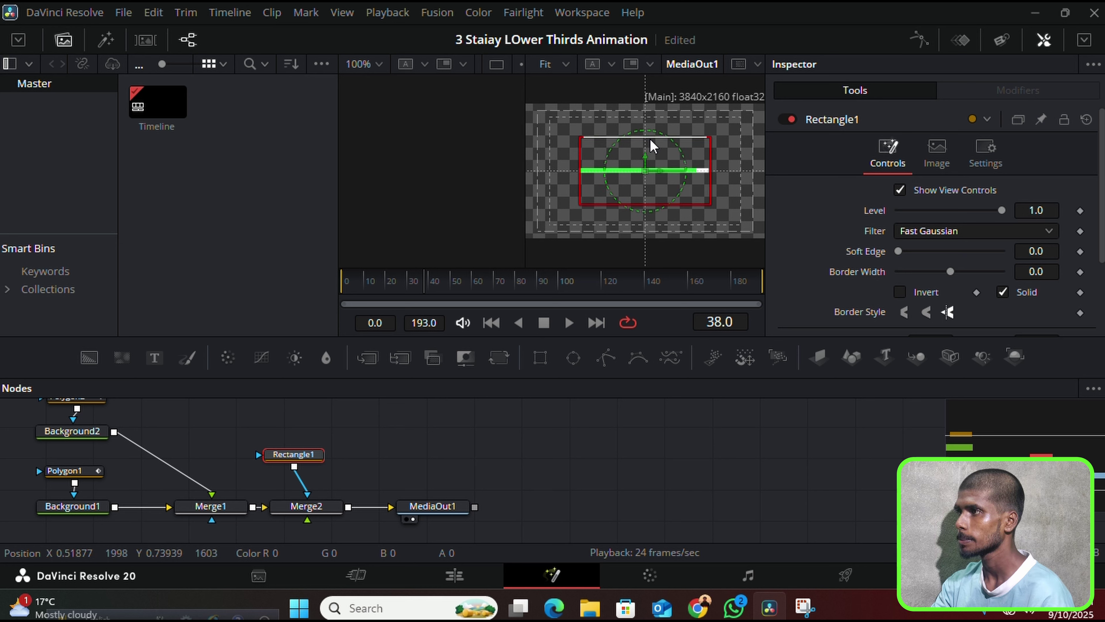
mouse_move(651, 139)
mouse_down()
mouse_move(646, 158)
mouse_move(646, 136)
mouse_up()
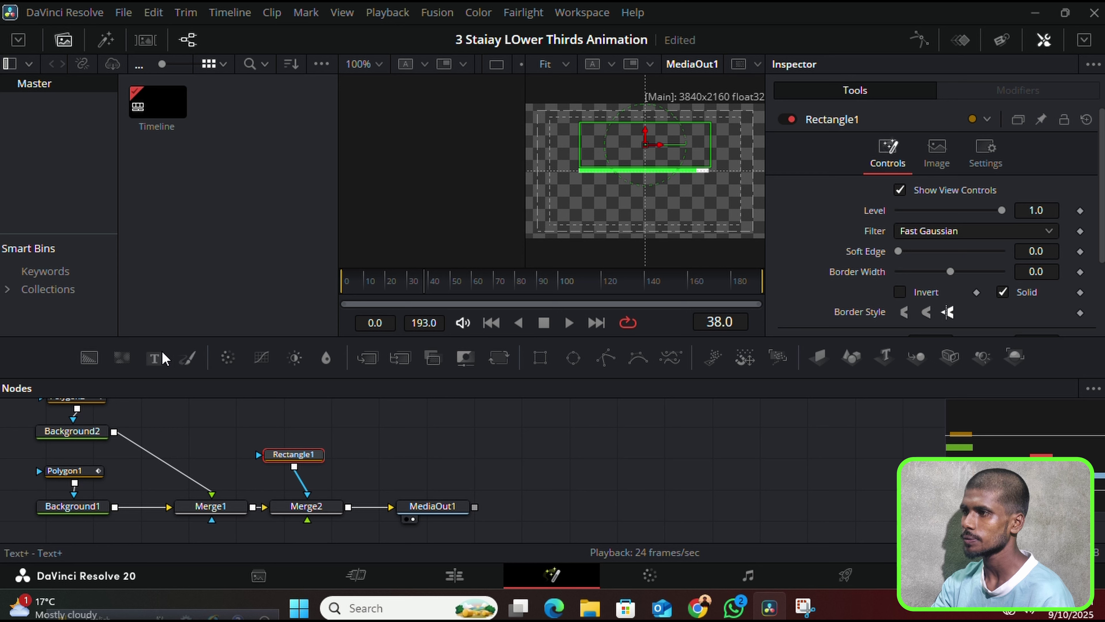
Add a Text+ node as Merge2's foreground containing the person's full name, and raise the text just above the line
drag(164, 357, 306, 507)
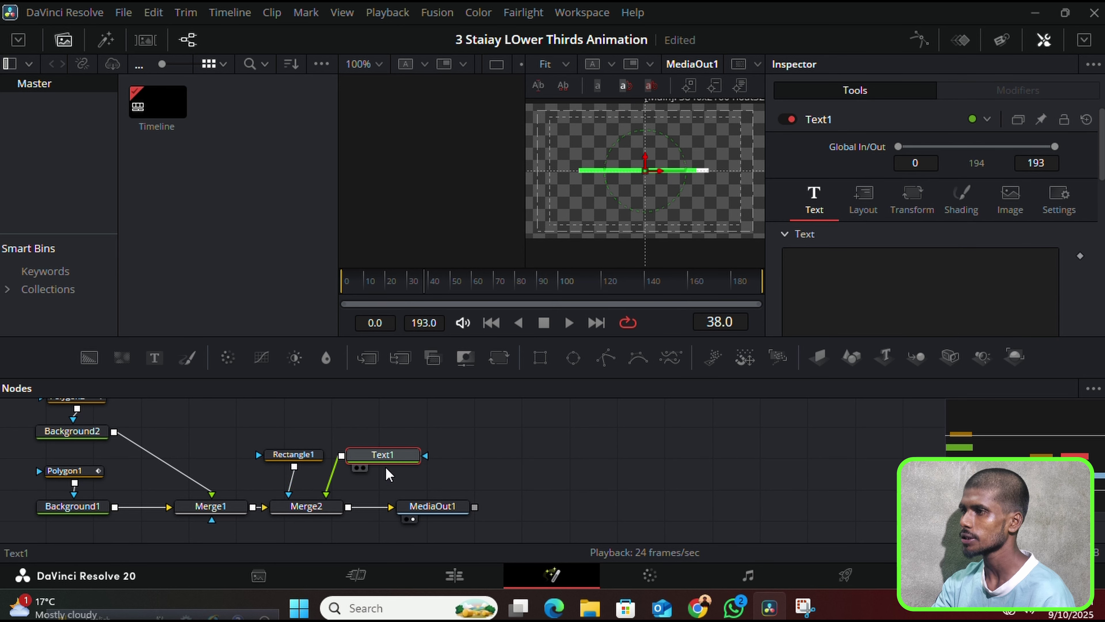
click(859, 278)
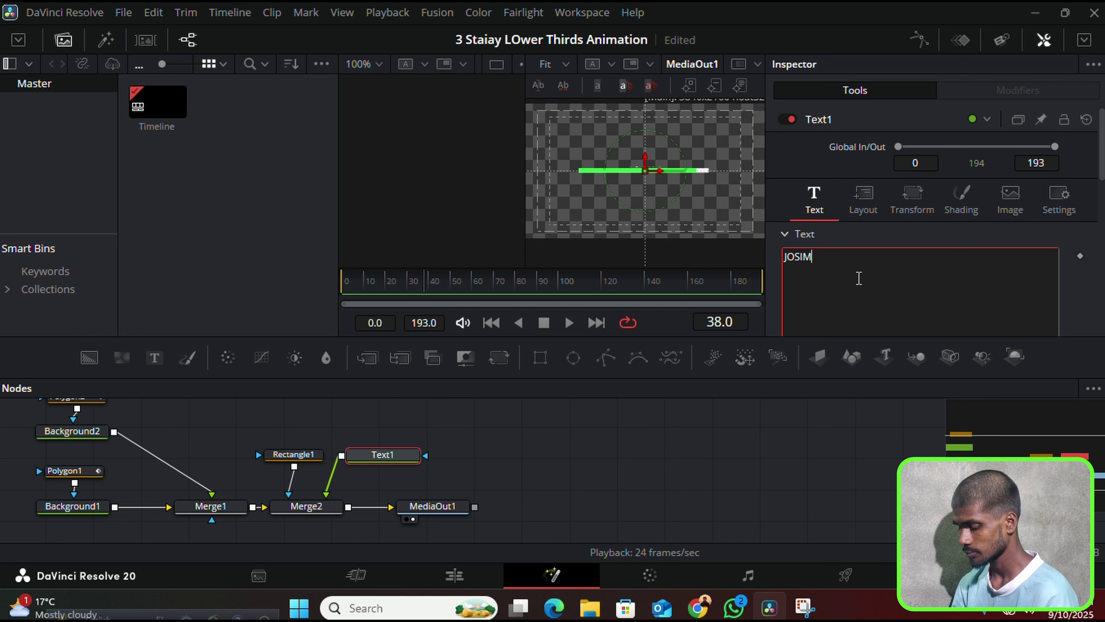
text(UDDIN)
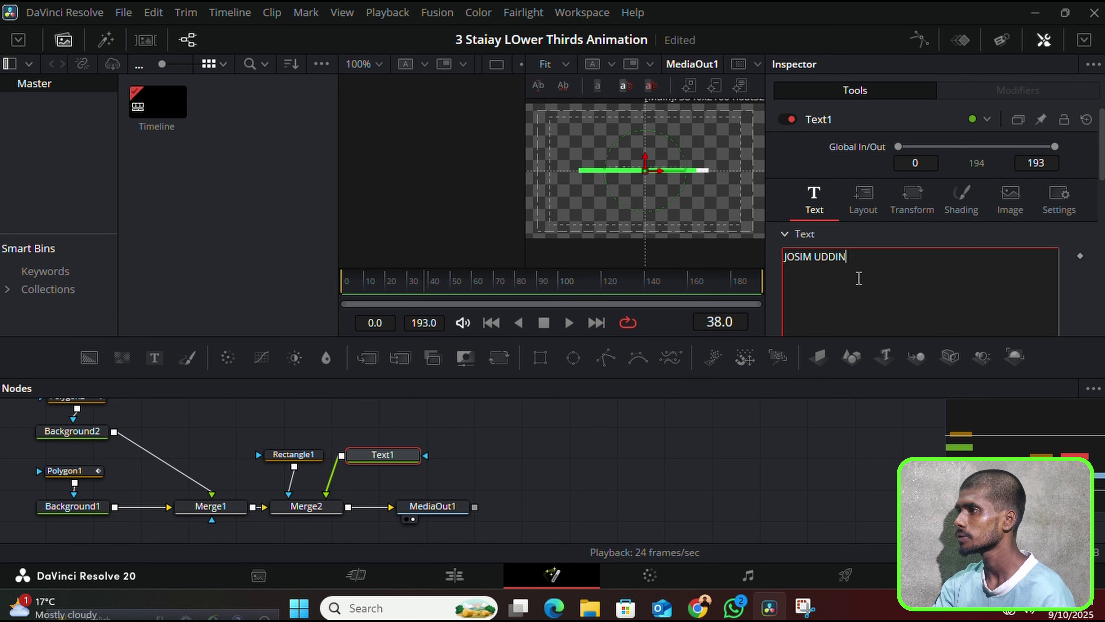
scroll(859, 278, down, 3)
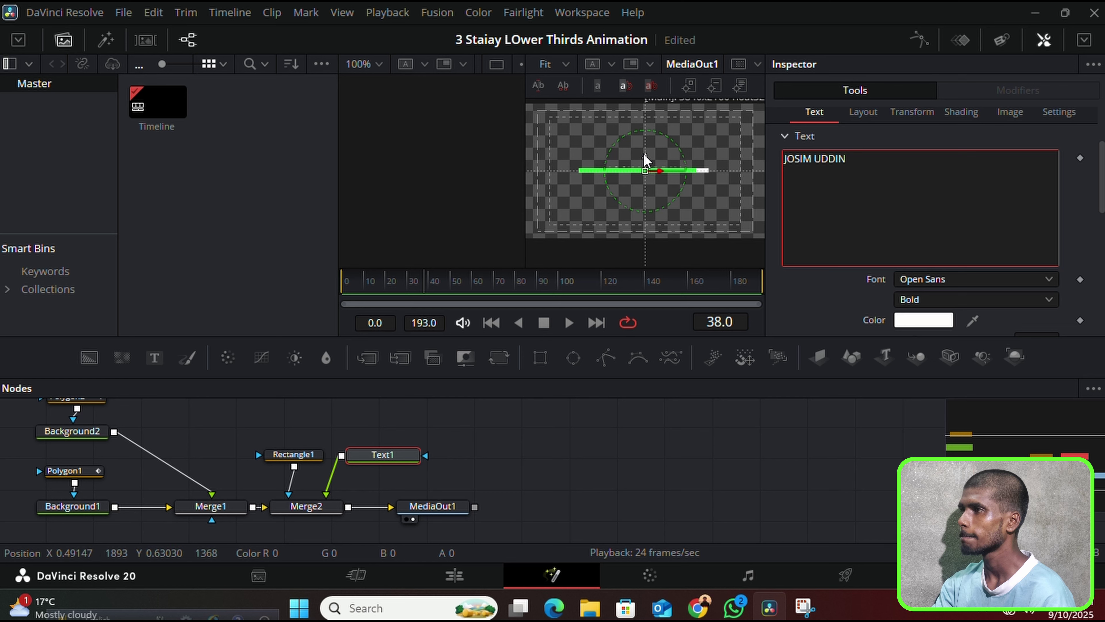
drag(645, 160, 644, 144)
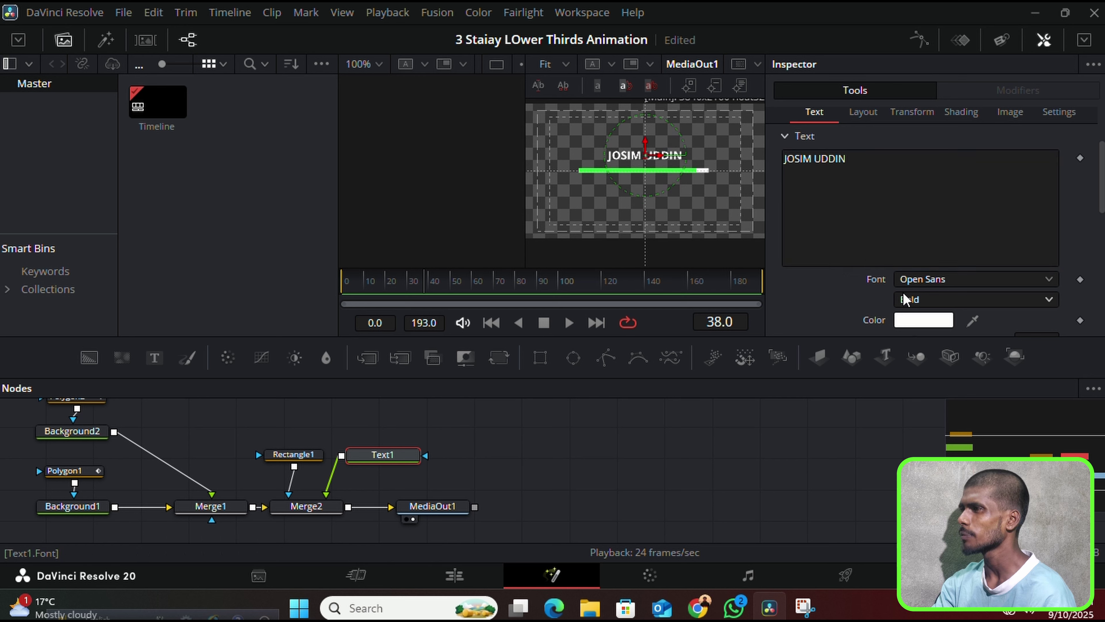
Change the name text's font to Montserrat
click(957, 282)
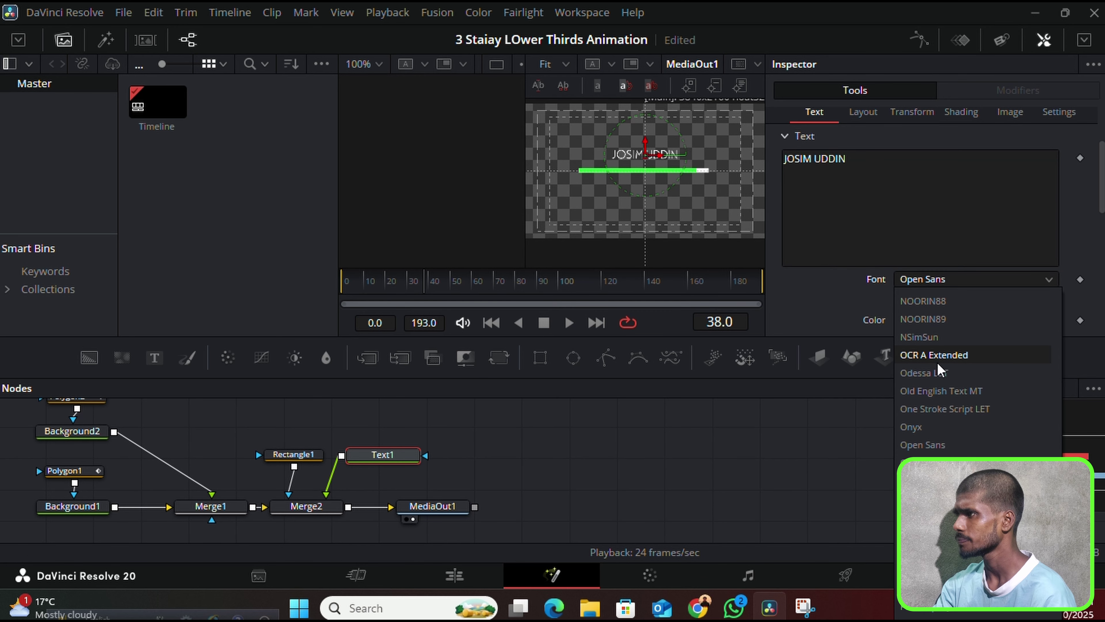
scroll(938, 362, up, 8)
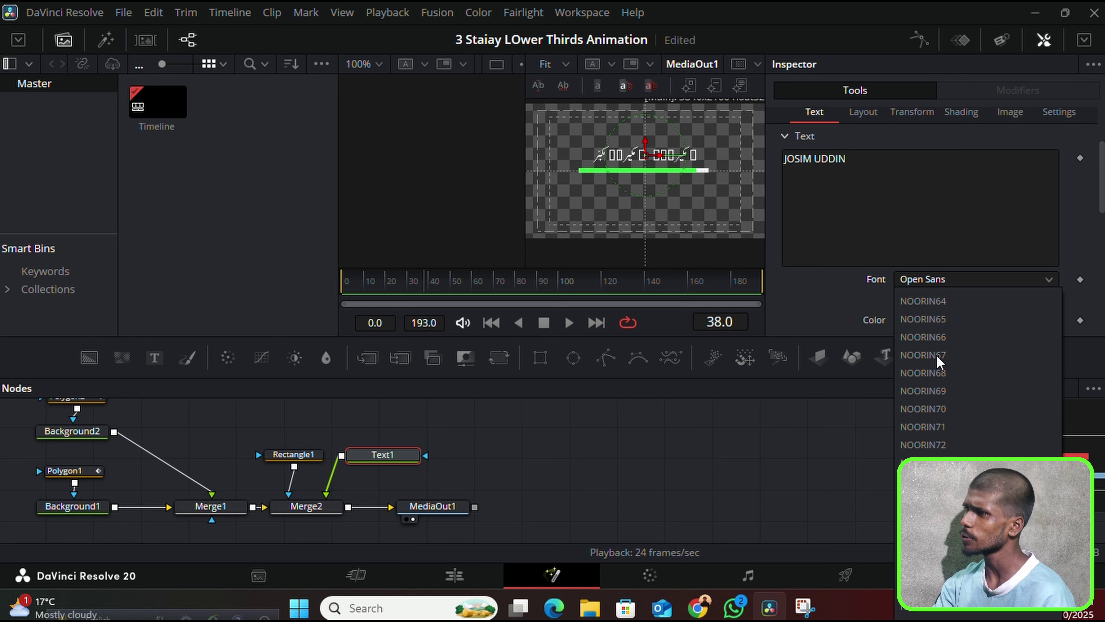
scroll(937, 362, up, 3)
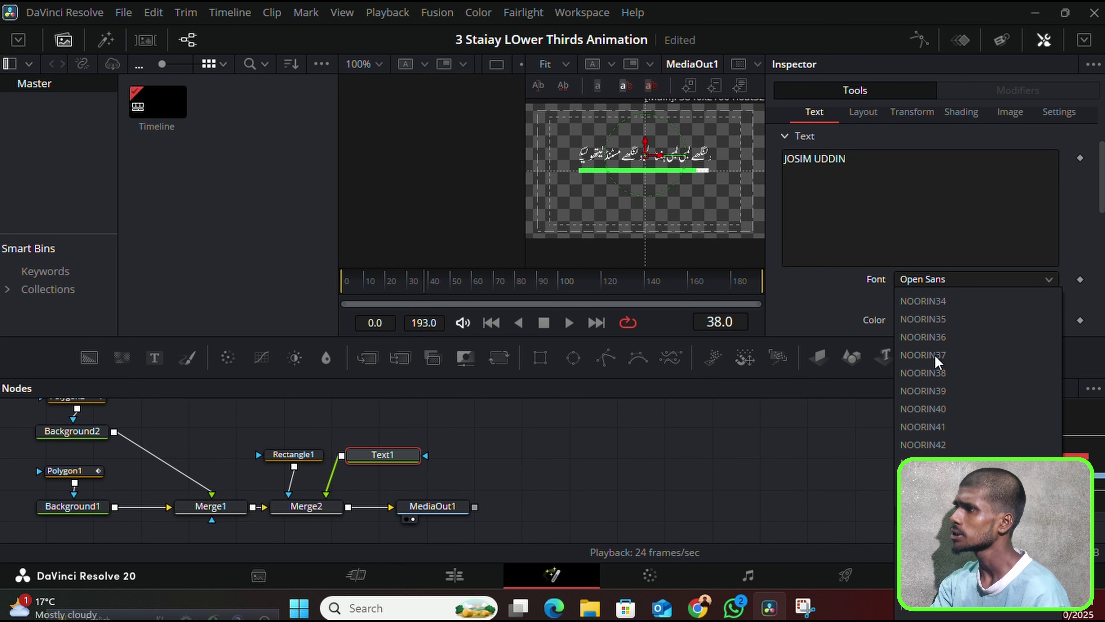
scroll(959, 370, up, 20)
scroll(962, 375, up, 4)
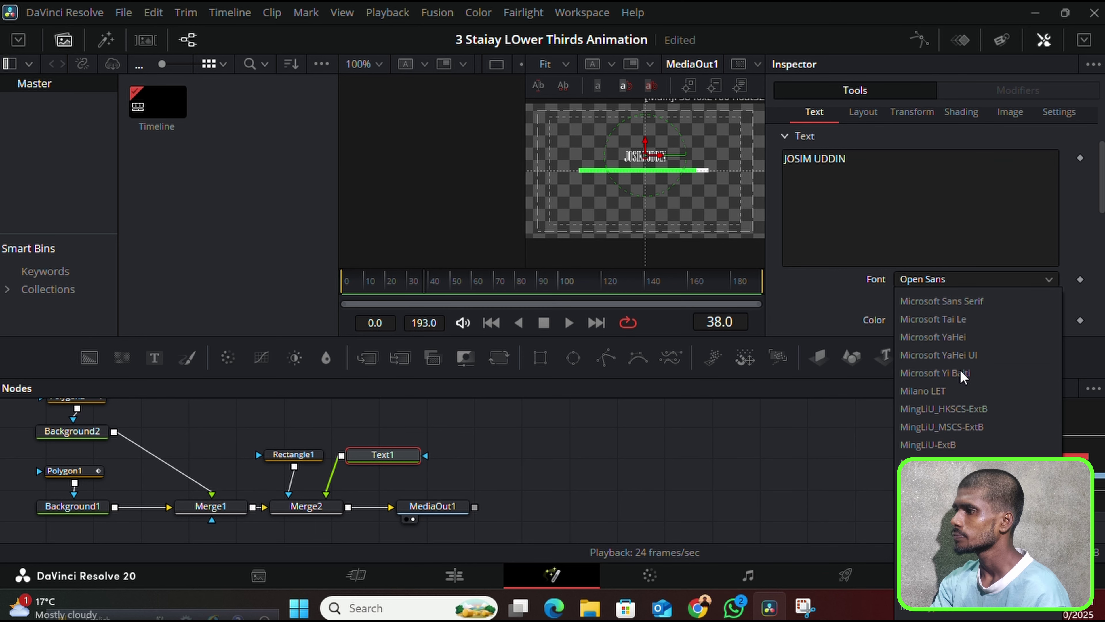
scroll(961, 390, down, 1)
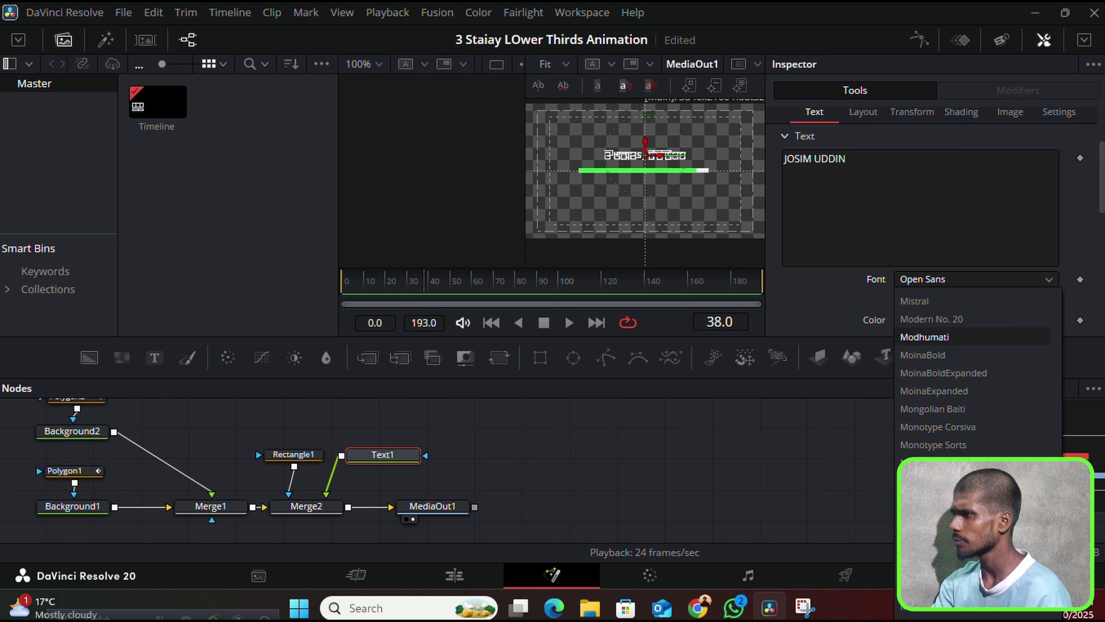
scroll(947, 310, down, 3)
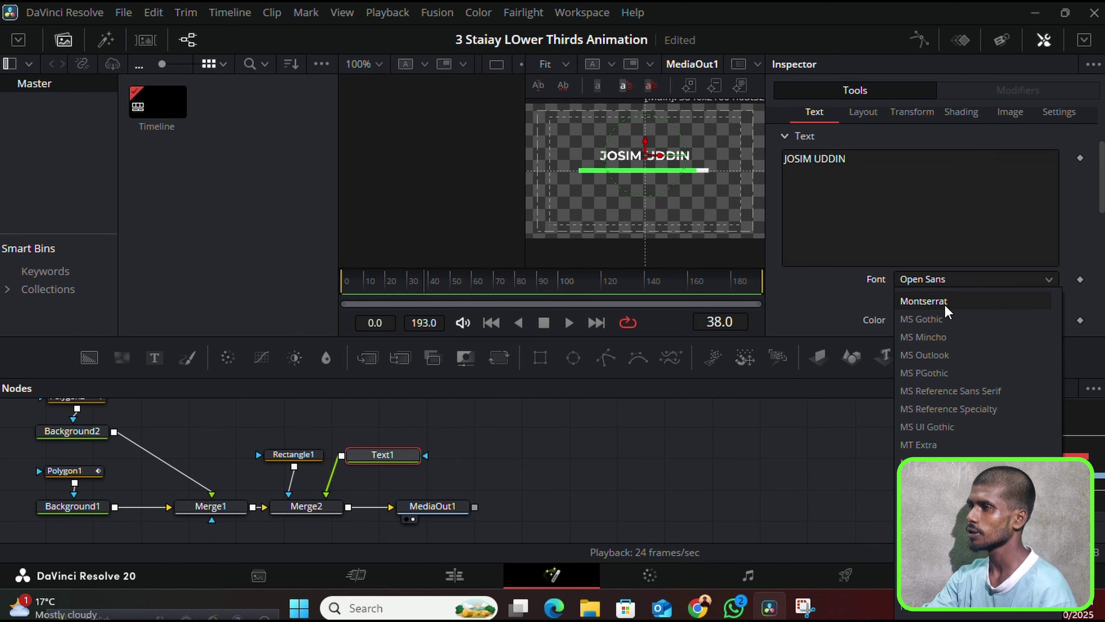
click(945, 306)
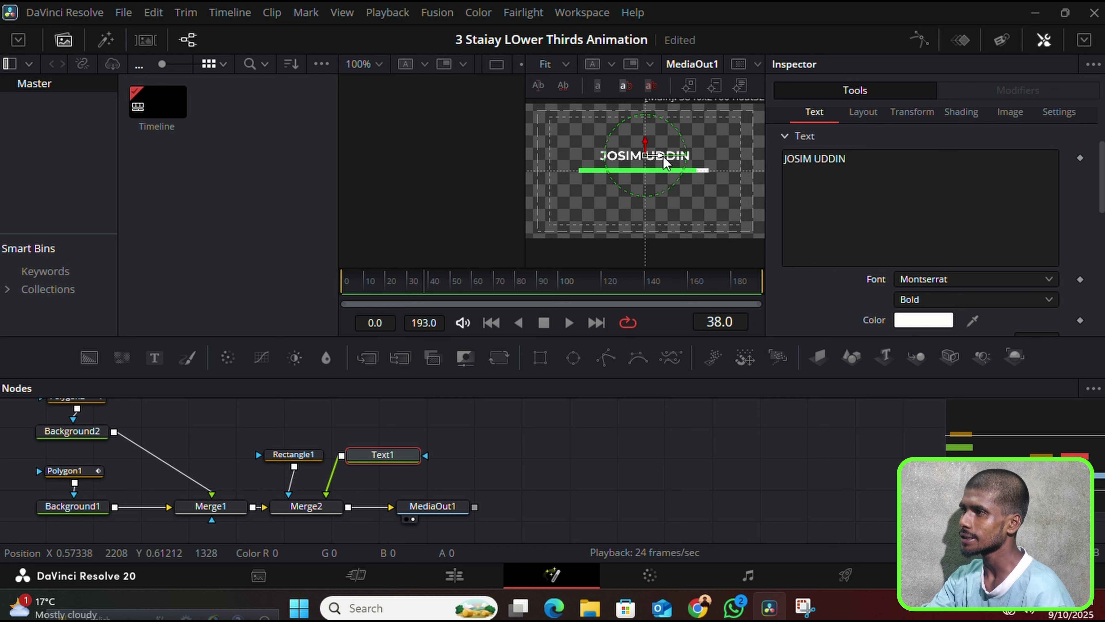
Enlarge the single viewer, align the name text with the line's starting end, and lower it close to the line
drag(665, 163, 647, 162)
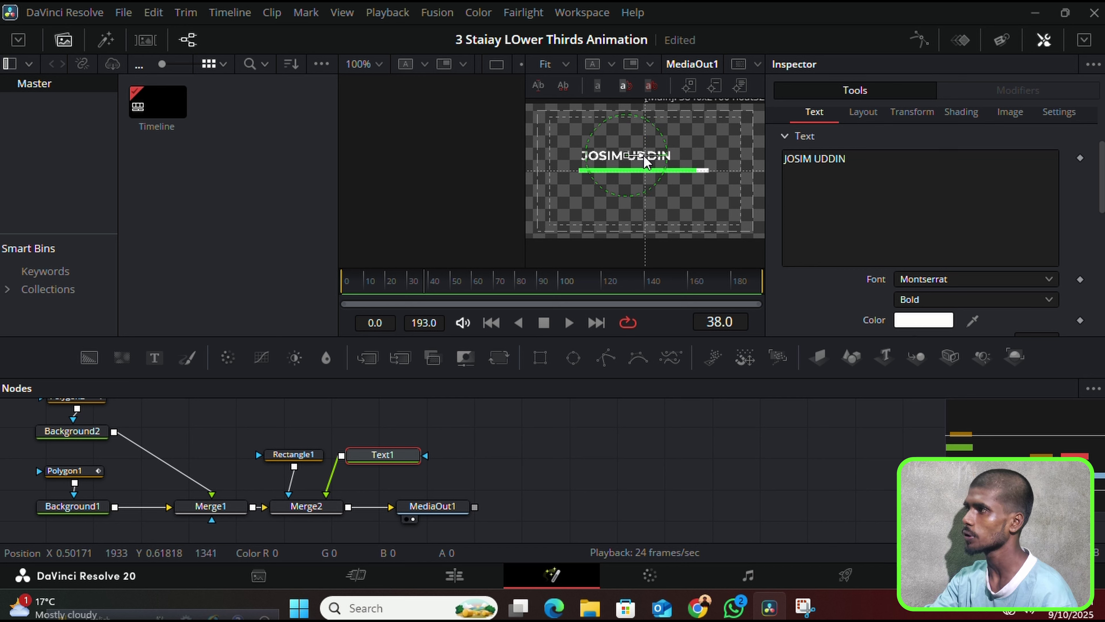
click(1044, 42)
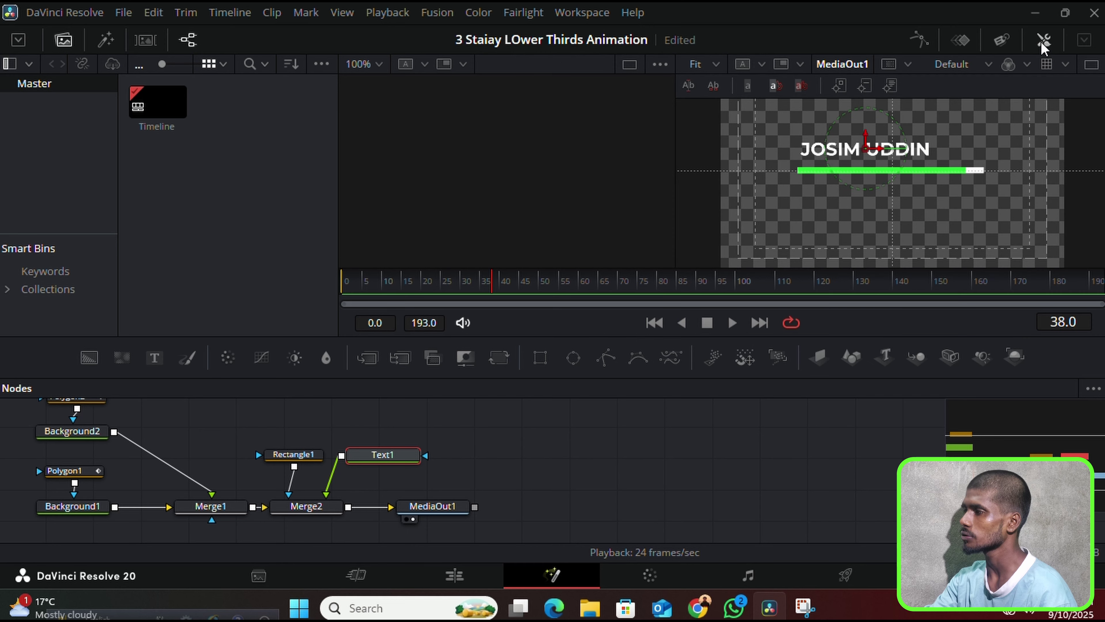
click(1091, 64)
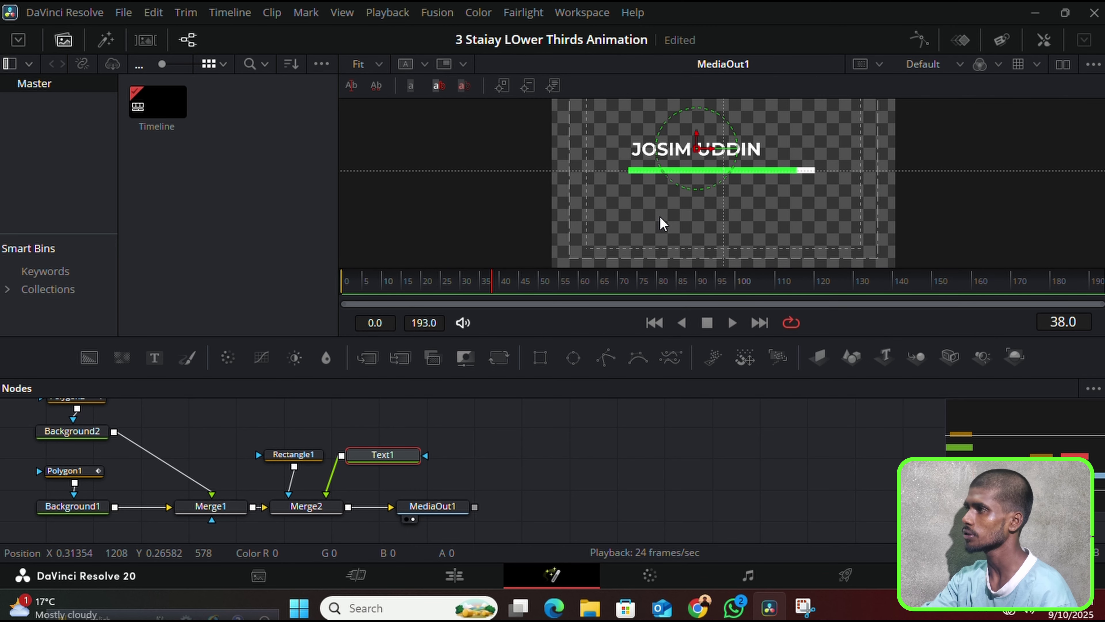
click(1044, 40)
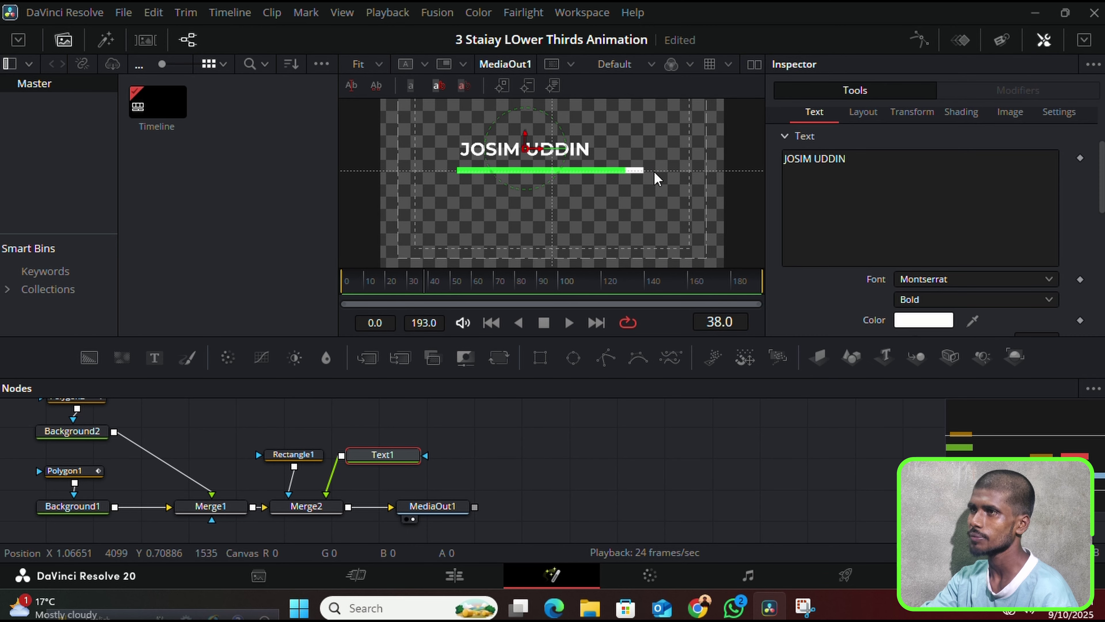
click(72, 42)
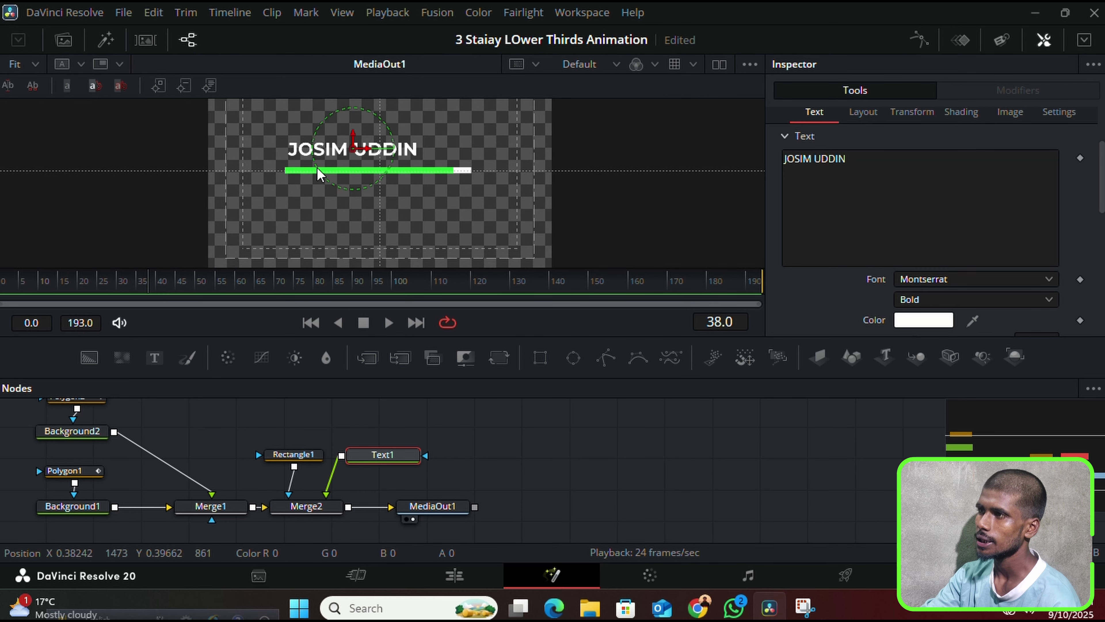
drag(367, 150, 365, 151)
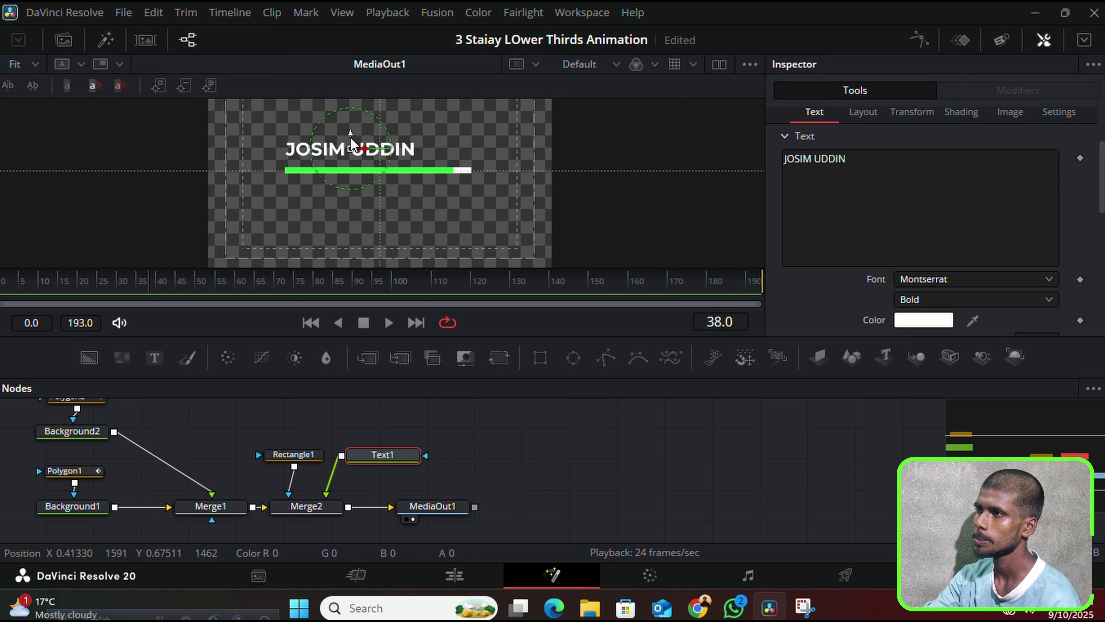
drag(351, 139, 353, 149)
Set the name text's size to 0.1022 and reposition it just above the line, inside the mask from the line's starting end
scroll(937, 284, down, 3)
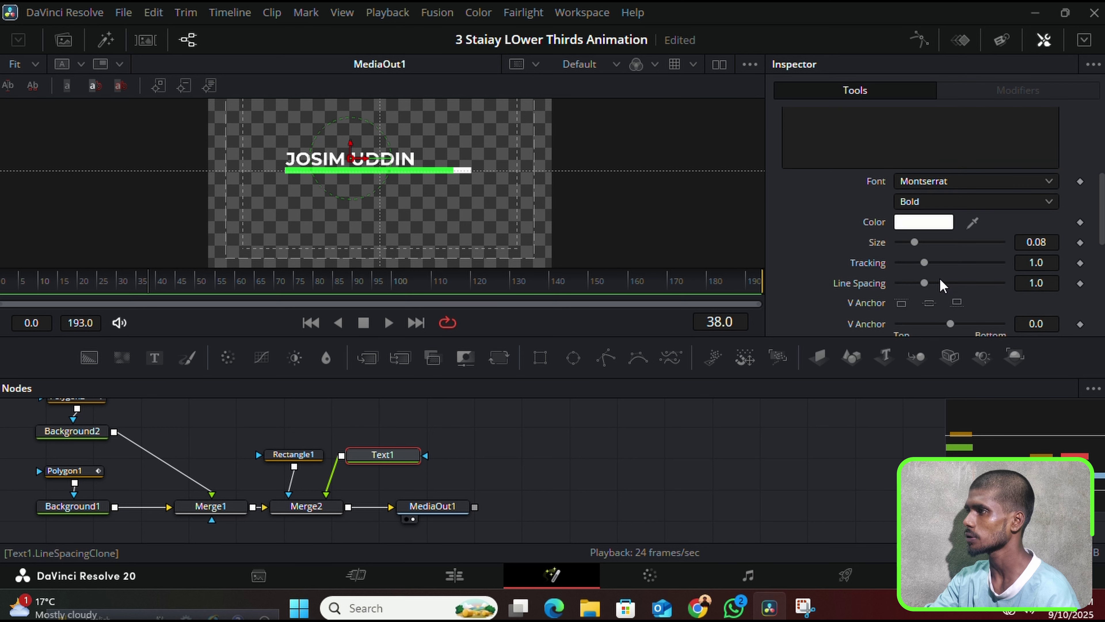
click(1027, 242)
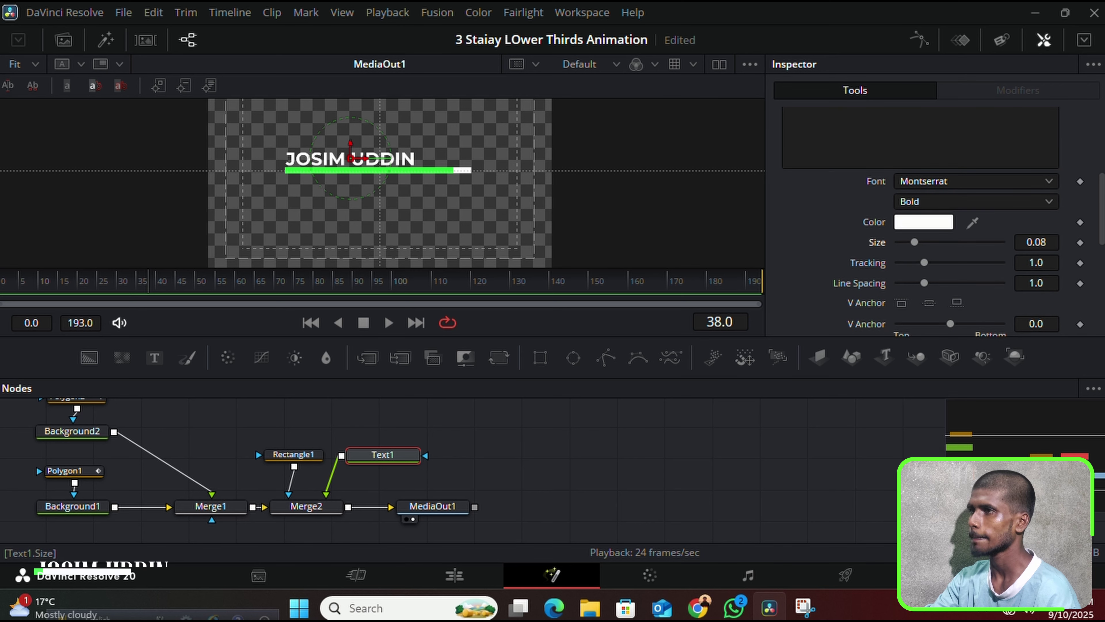
text(0.0869)
key(Return)
text(0.1022)
key(Return)
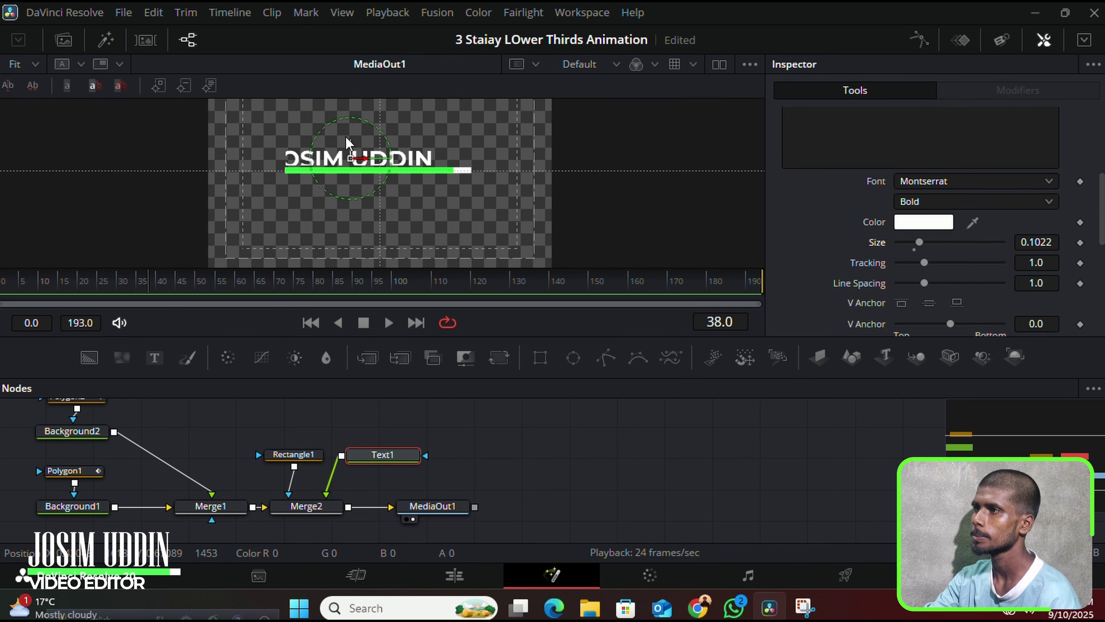
mouse_move(369, 160)
mouse_down()
mouse_move(387, 161)
mouse_move(372, 143)
mouse_up()
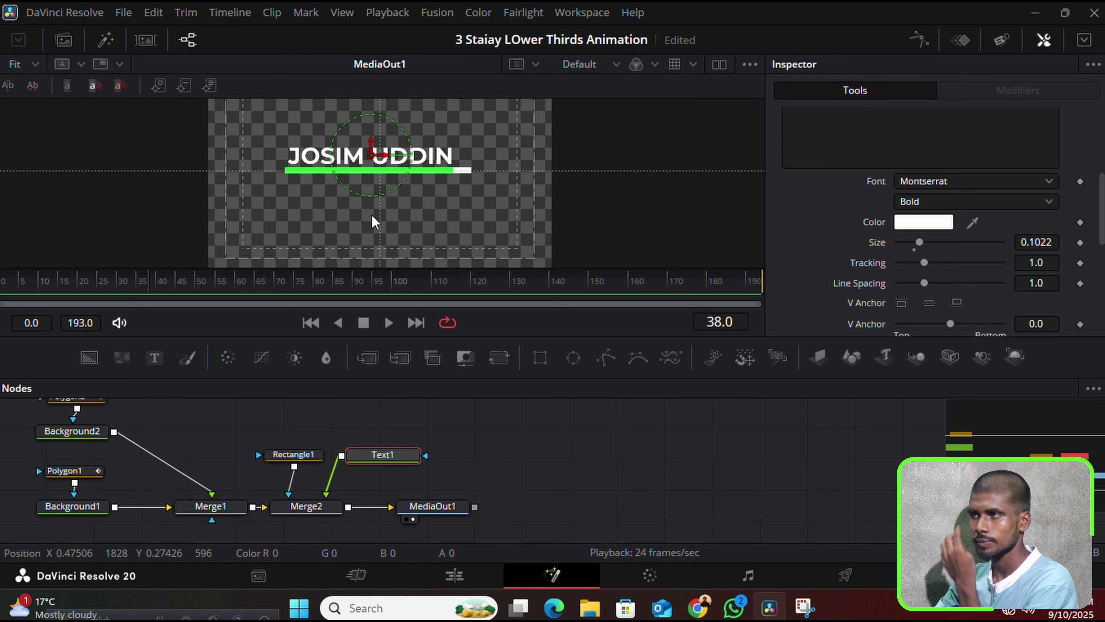
Move MediaOut1 well away from Merge2 and shift Merge2 farther from Merge1 in the node graph
click(488, 452)
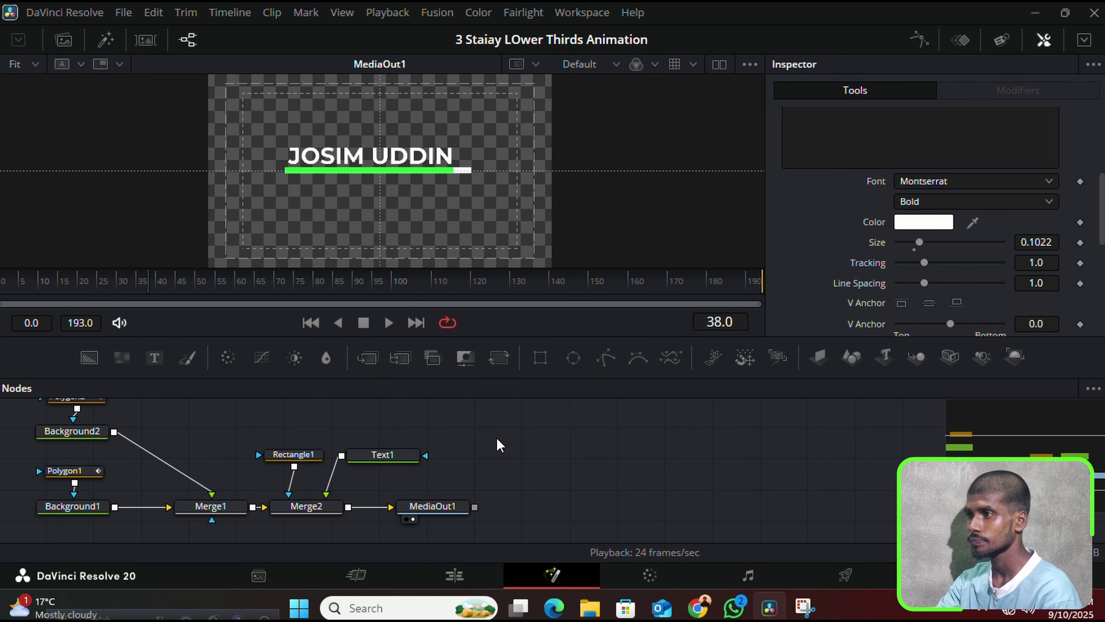
drag(443, 517, 665, 531)
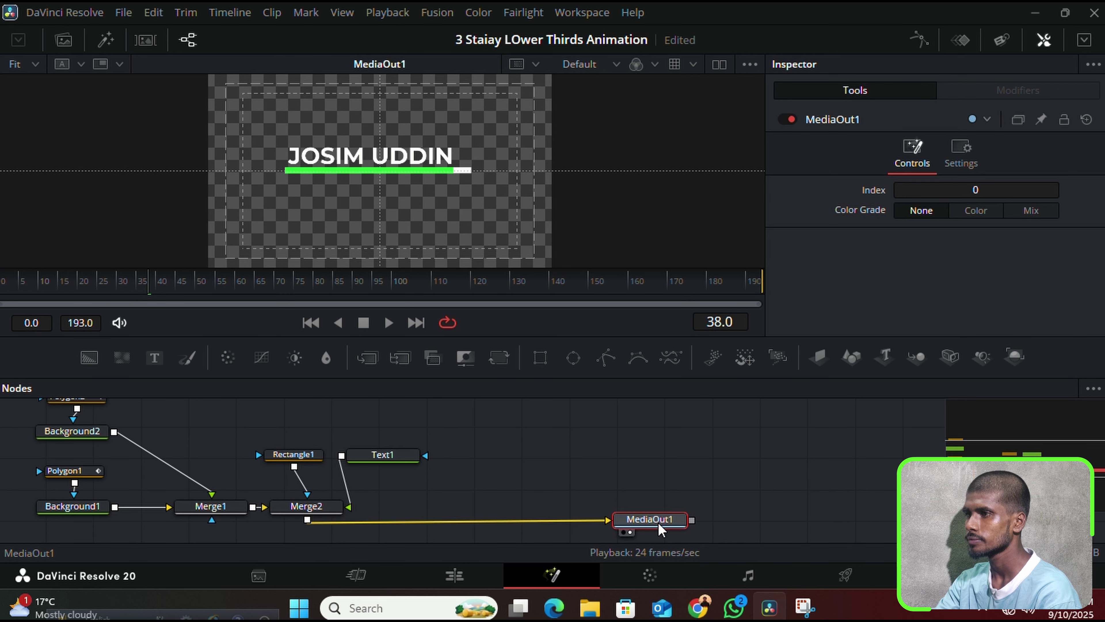
drag(306, 507, 364, 513)
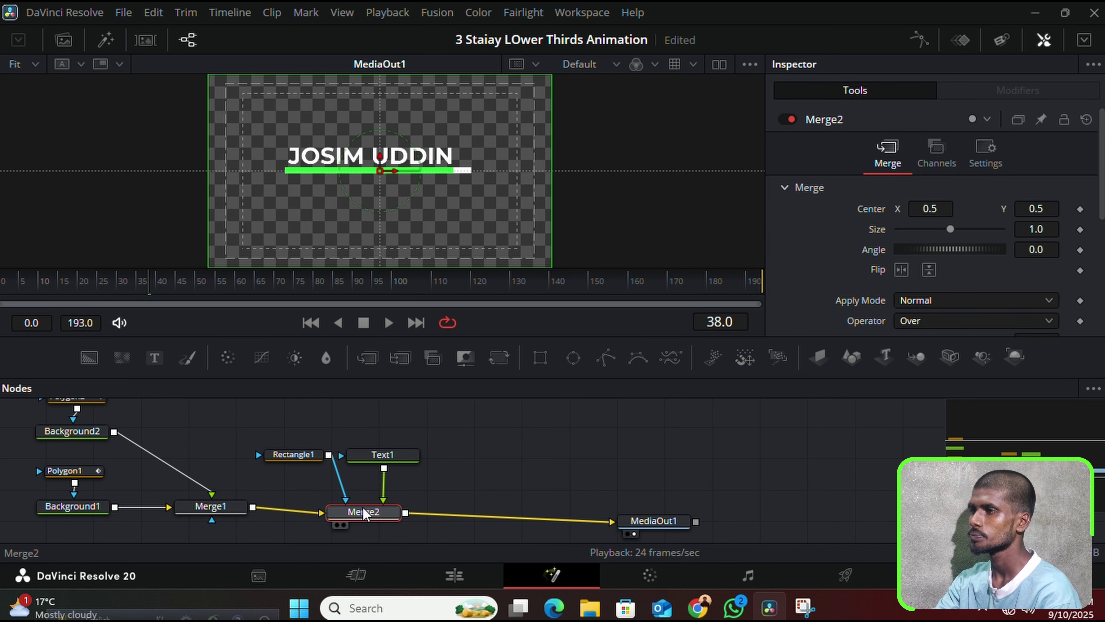
Add an expression to Text1's layout Center, link it to Center, and pin Text1's controls in the Inspector
click(400, 461)
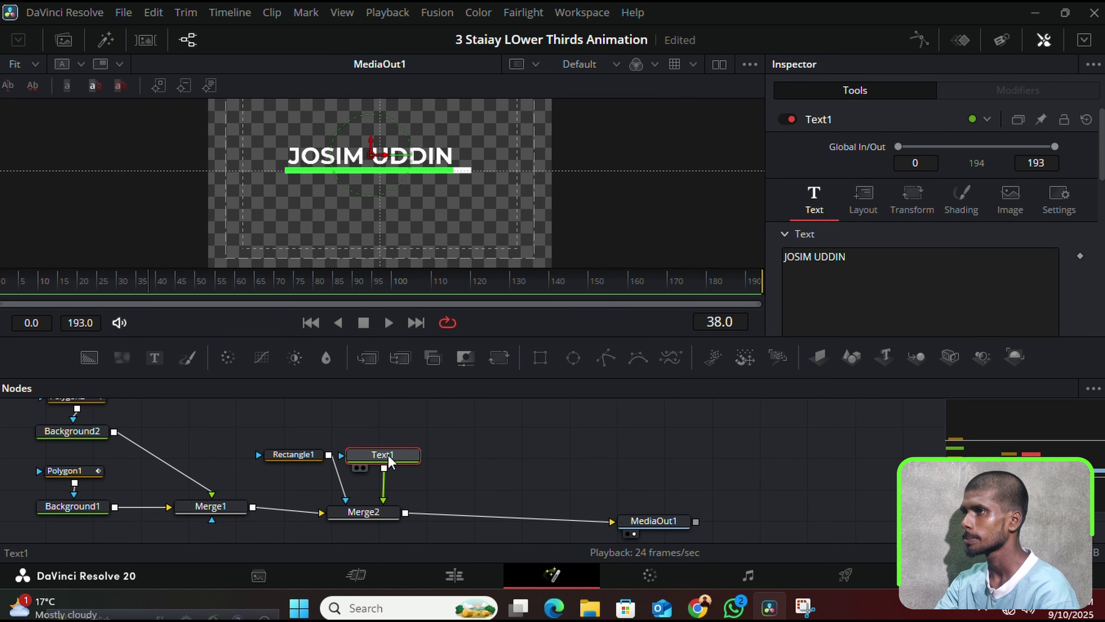
scroll(908, 254, down, 2)
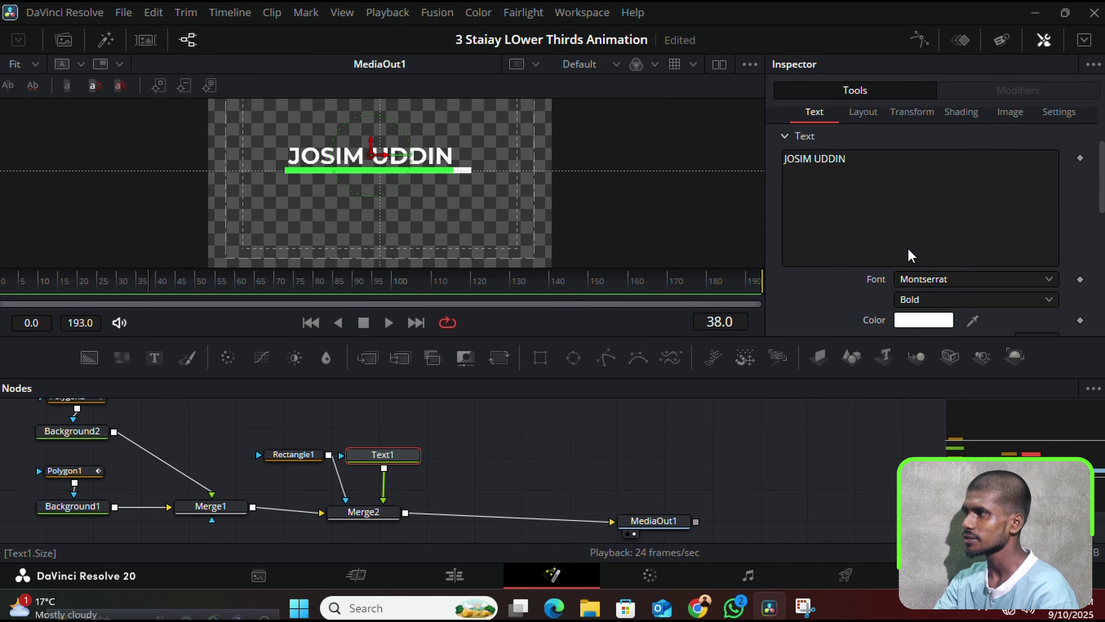
scroll(871, 249, up, 2)
click(863, 203)
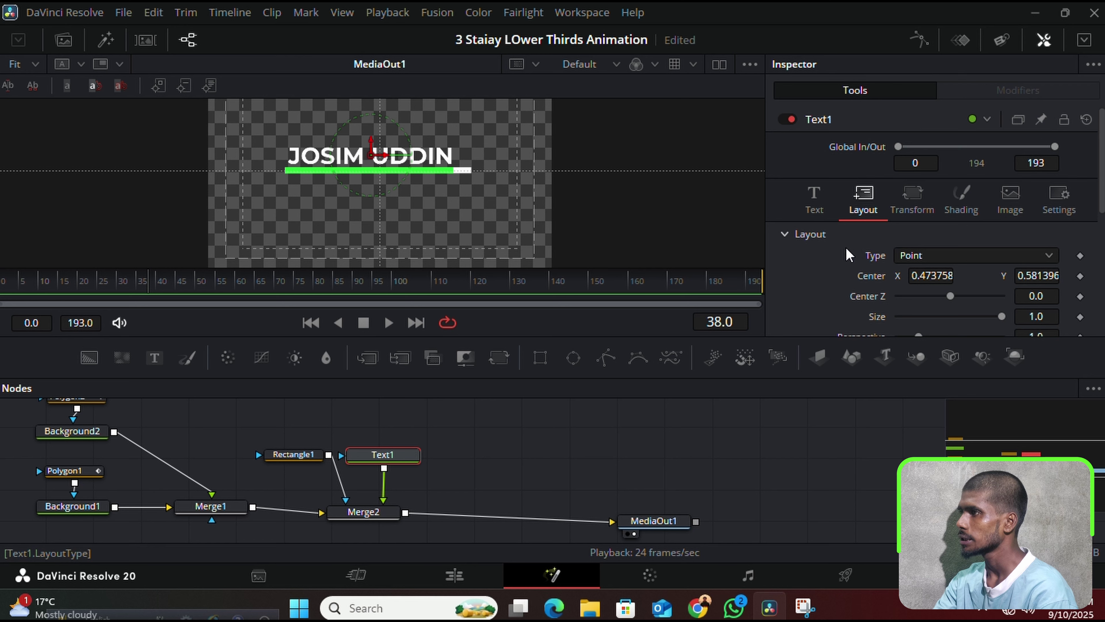
right_click(870, 281)
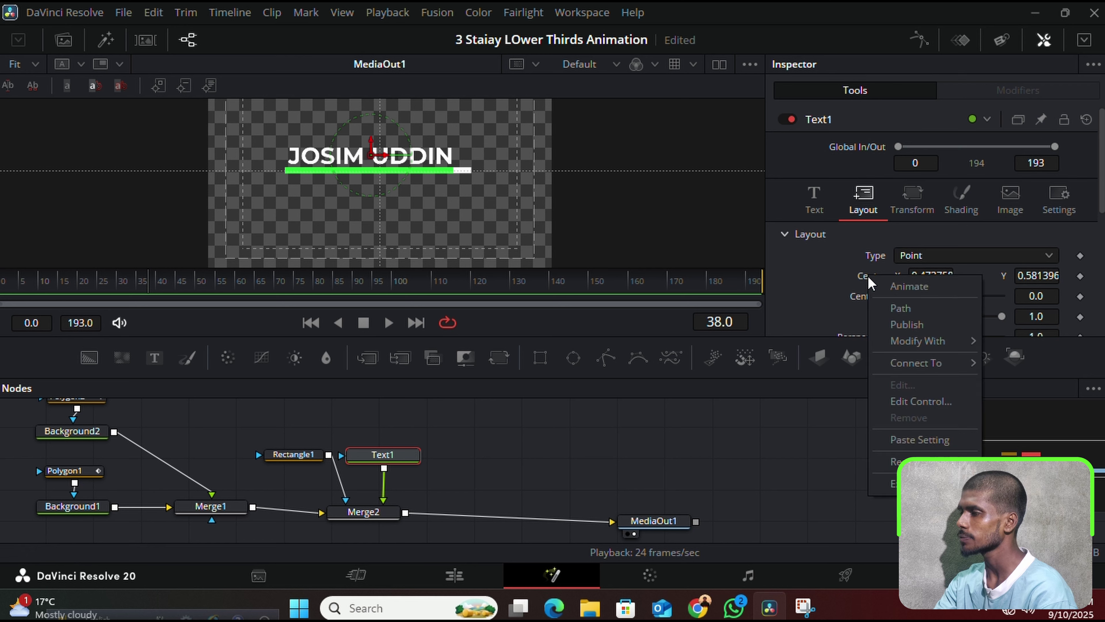
click(896, 293)
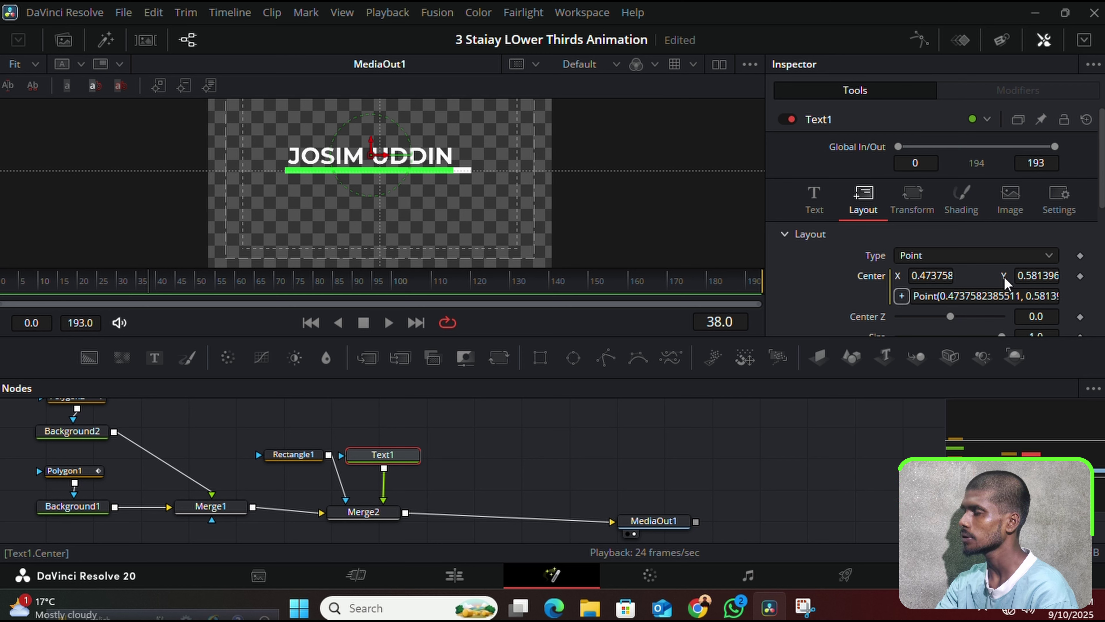
drag(902, 297, 931, 311)
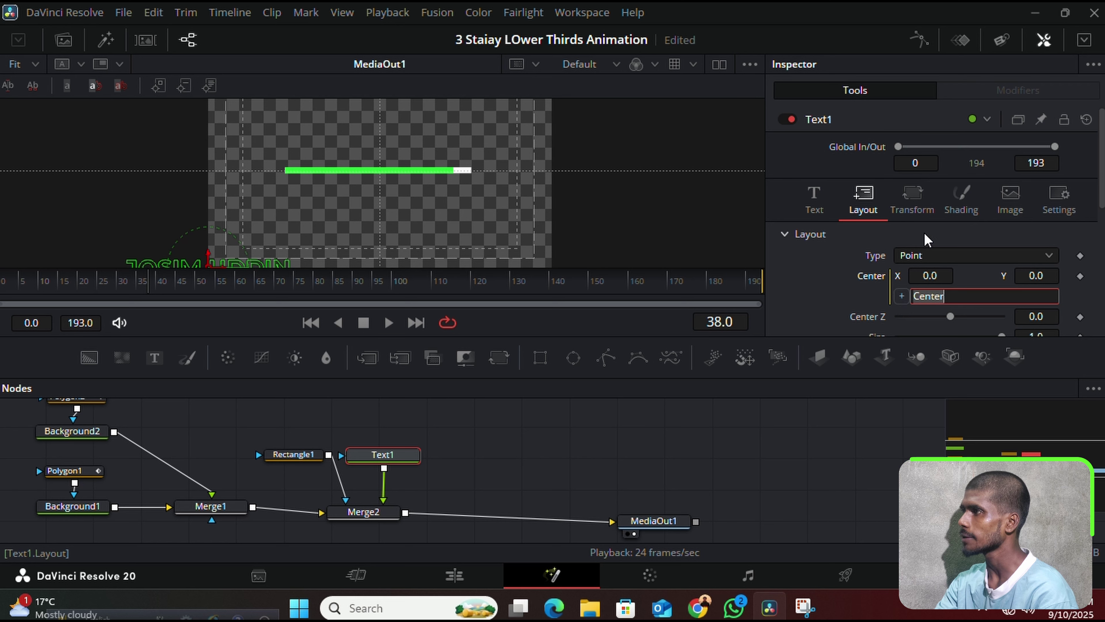
click(1042, 119)
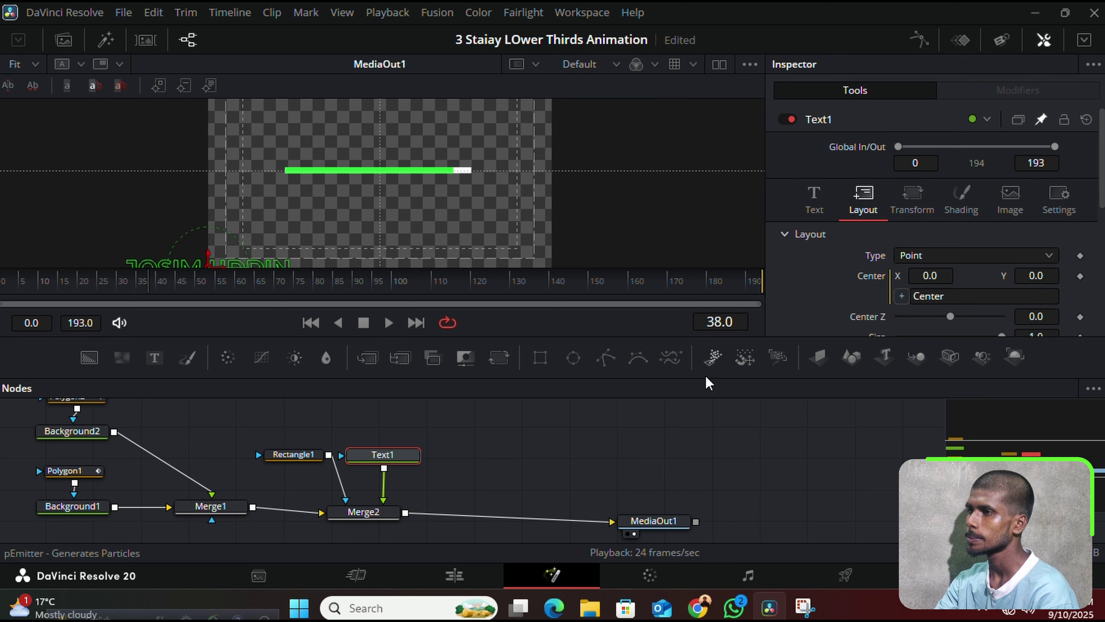
click(315, 455)
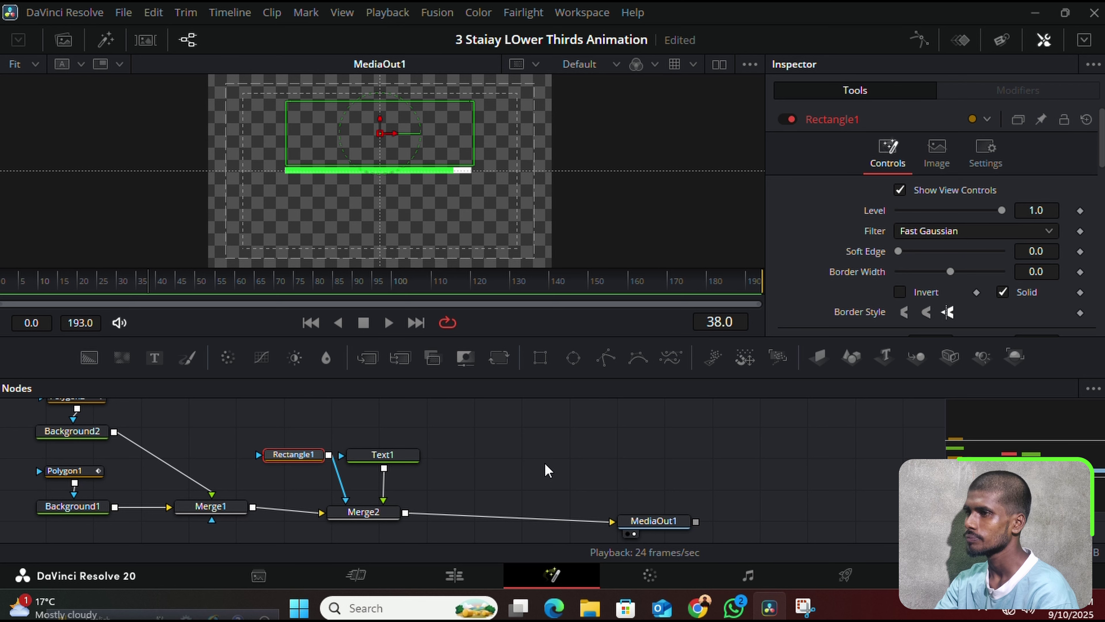
right_click(308, 461)
click(509, 453)
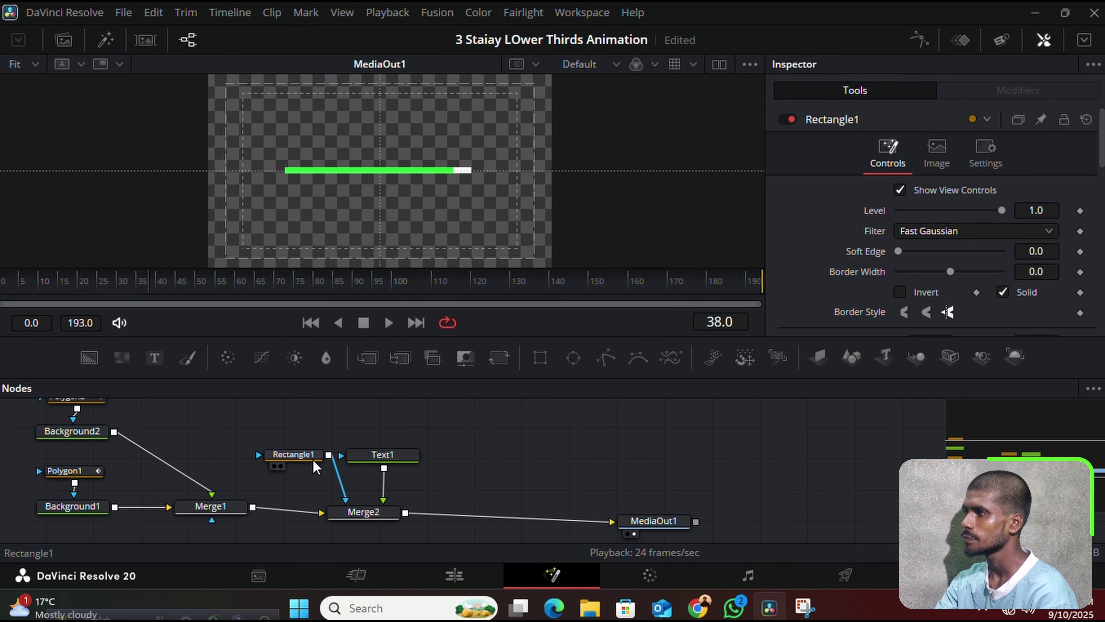
click(304, 463)
scroll(936, 240, up, 2)
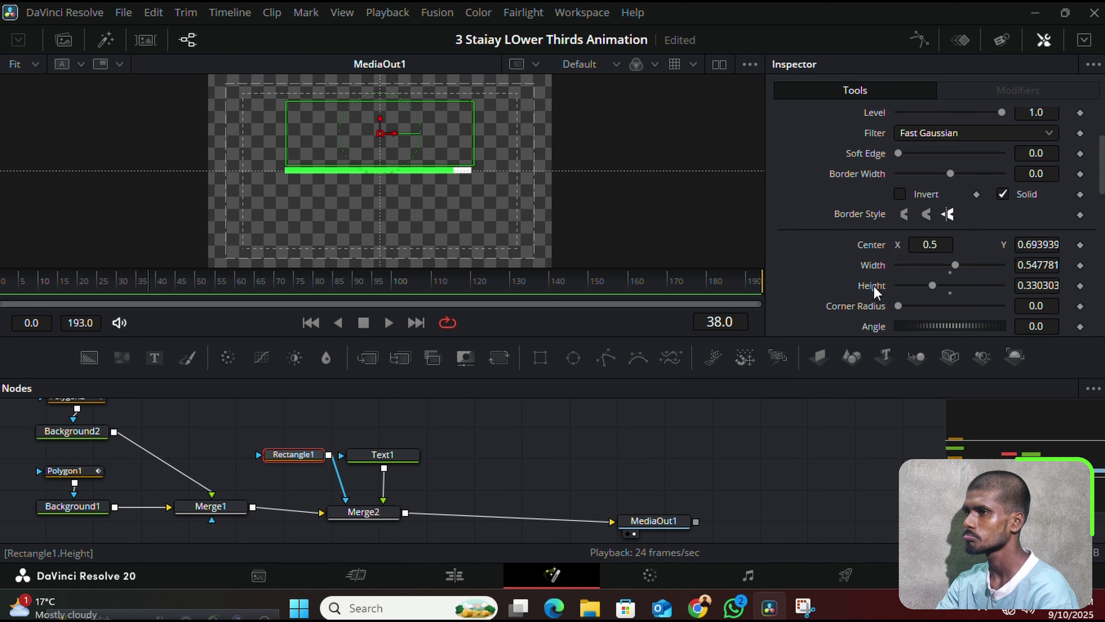
click(485, 465)
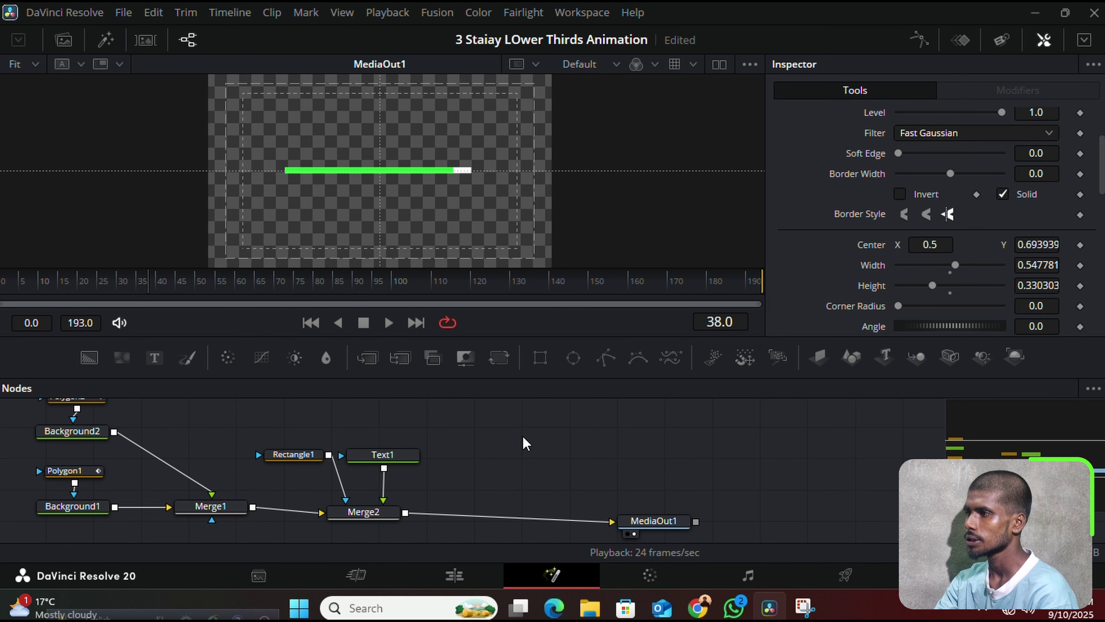
Move MediaOut1 farther out, insert a Merge node between Merge2 and MediaOut1, and add a Rectangle mask to it
drag(659, 525, 732, 518)
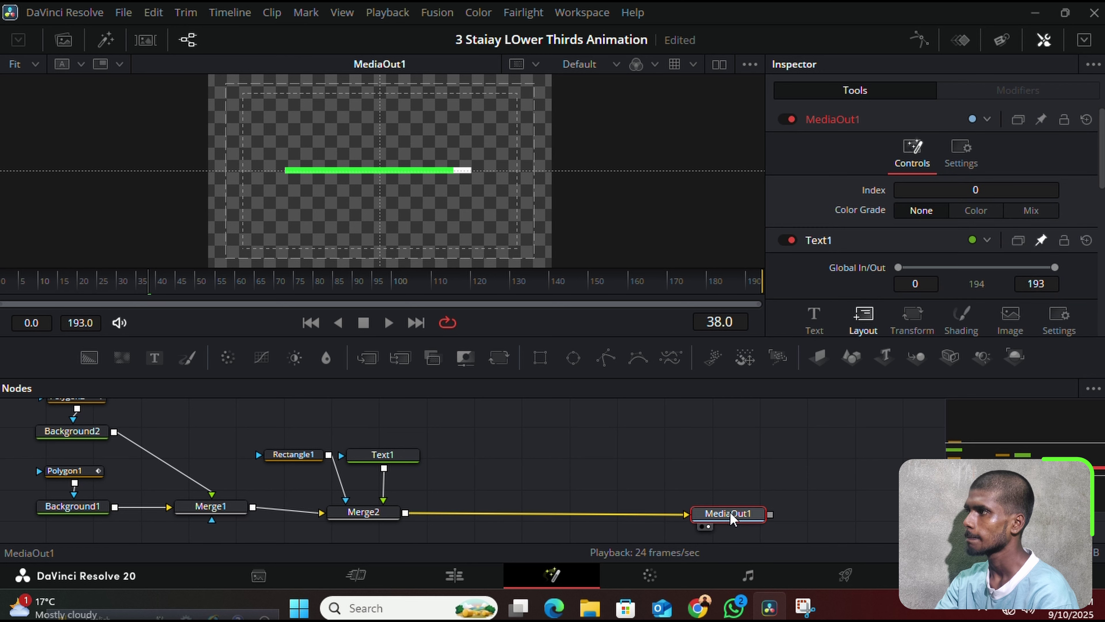
click(581, 453)
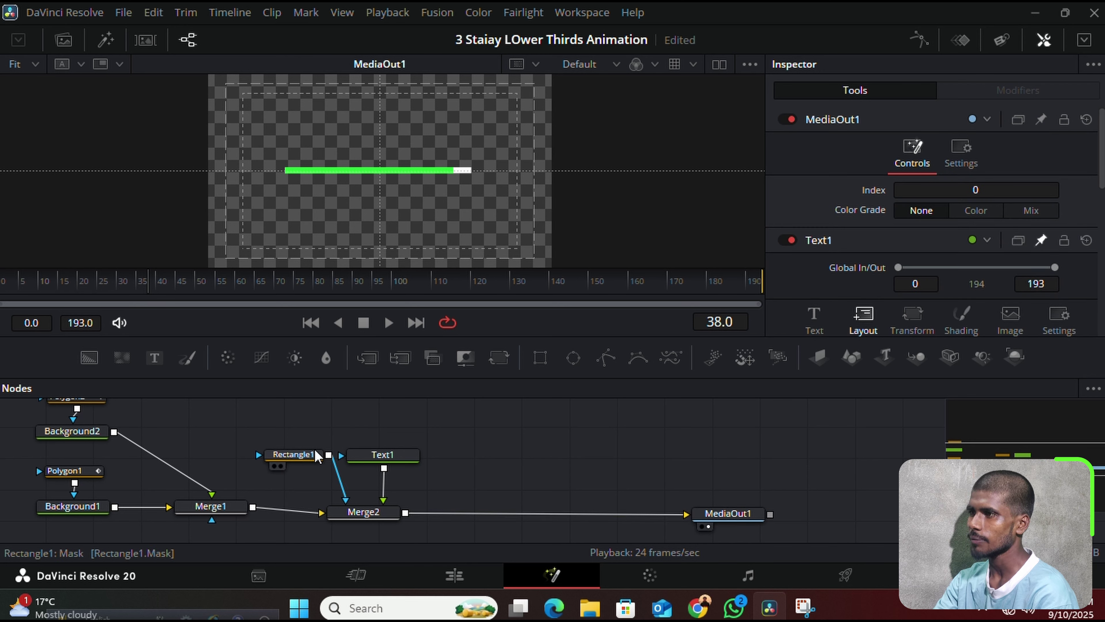
drag(371, 360, 506, 500)
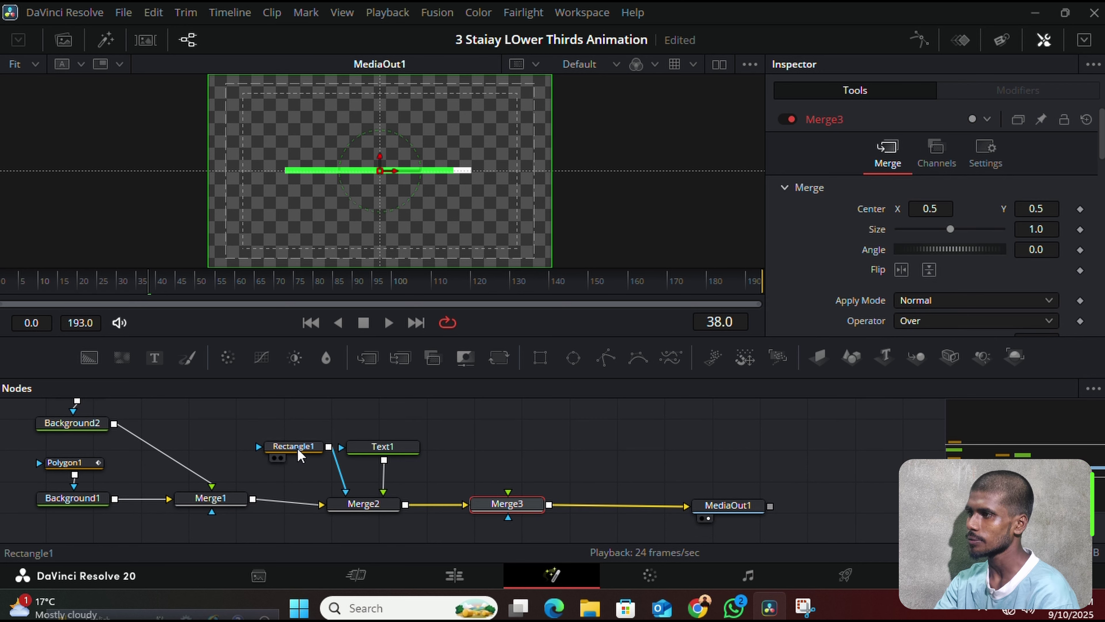
click(545, 360)
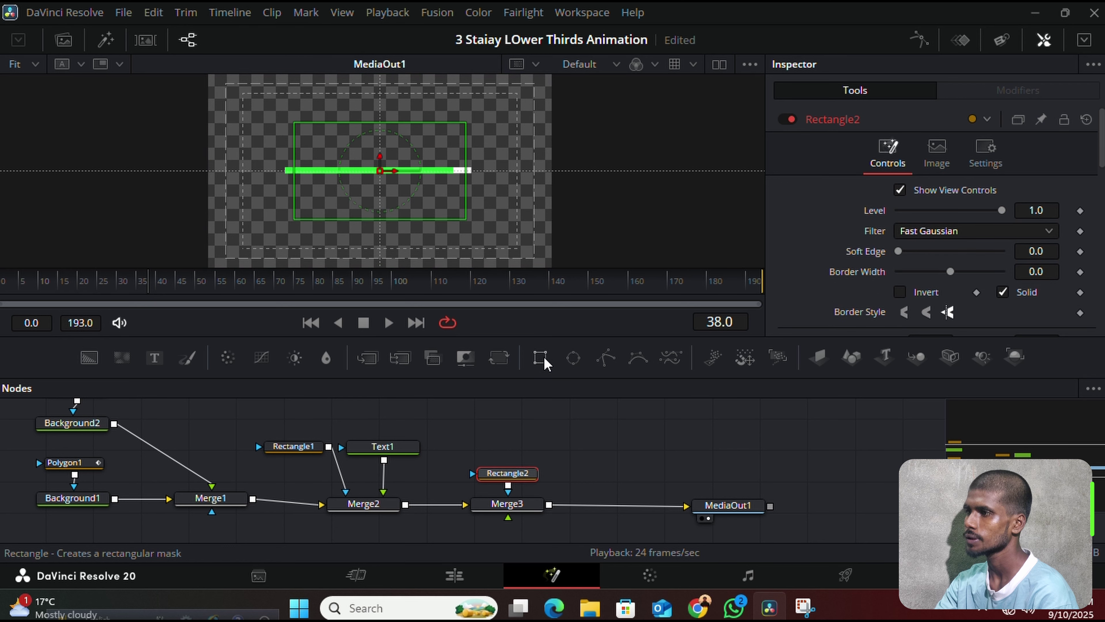
Move Rectangle2 farther from Merge3 and fit its mask directly under the line at its full length, about 0.54 wide and 0.23 high
drag(510, 473, 515, 449)
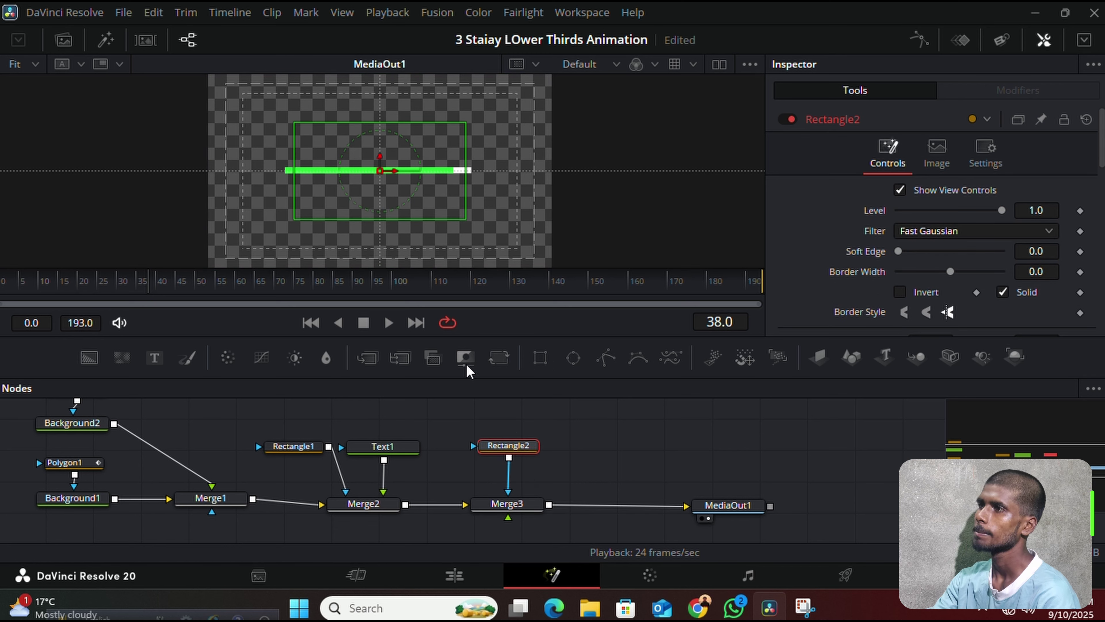
drag(399, 131, 397, 152)
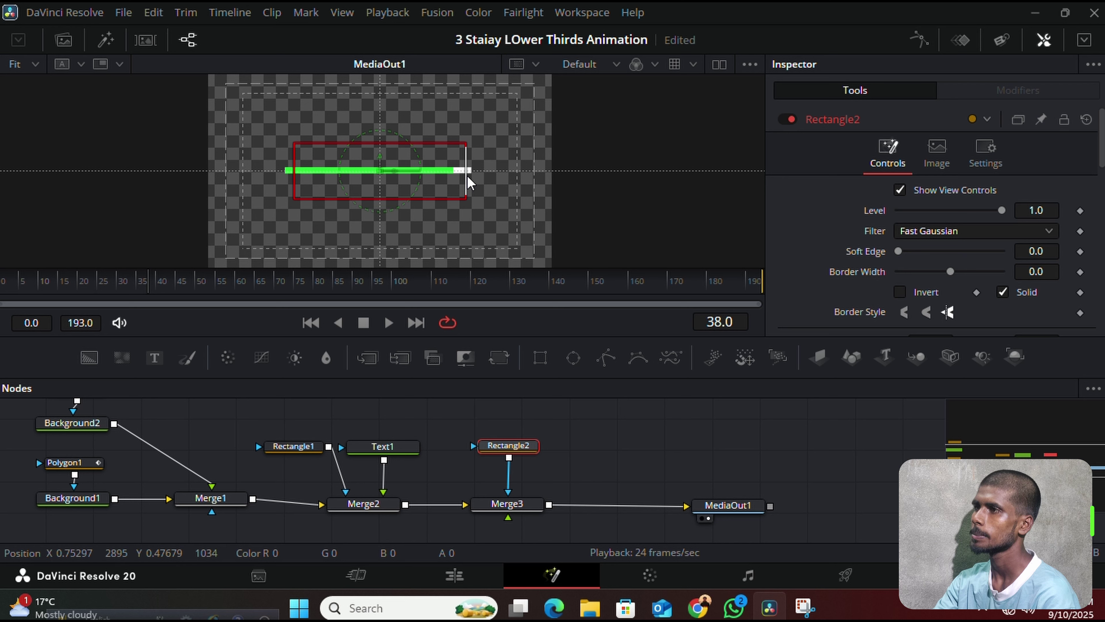
drag(468, 178, 475, 182)
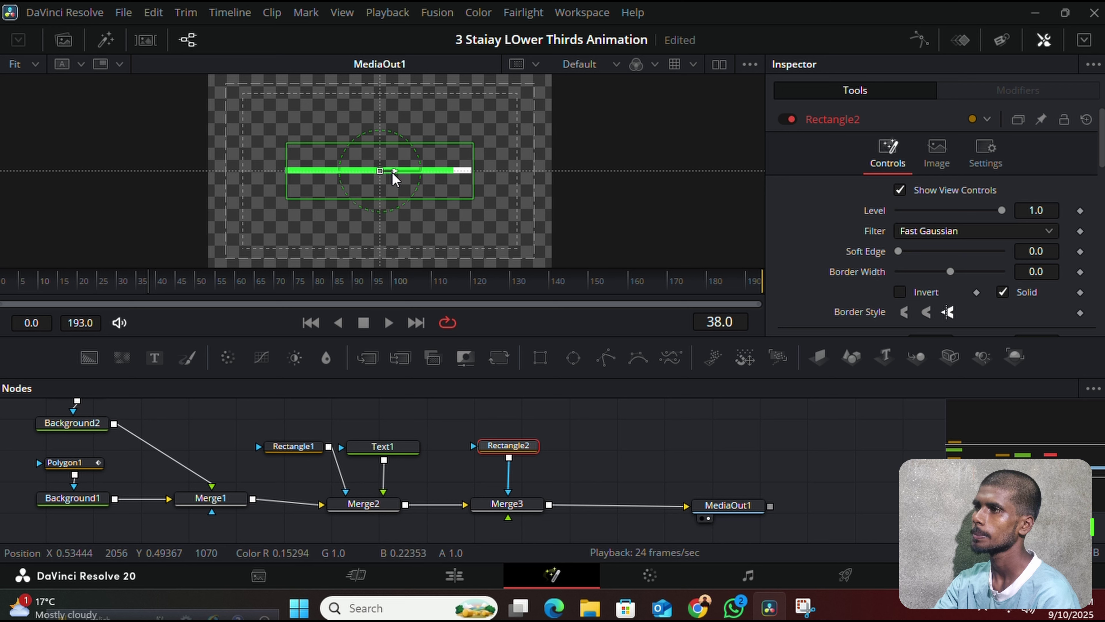
mouse_move(390, 173)
mouse_down()
mouse_move(382, 158)
mouse_move(378, 190)
mouse_up()
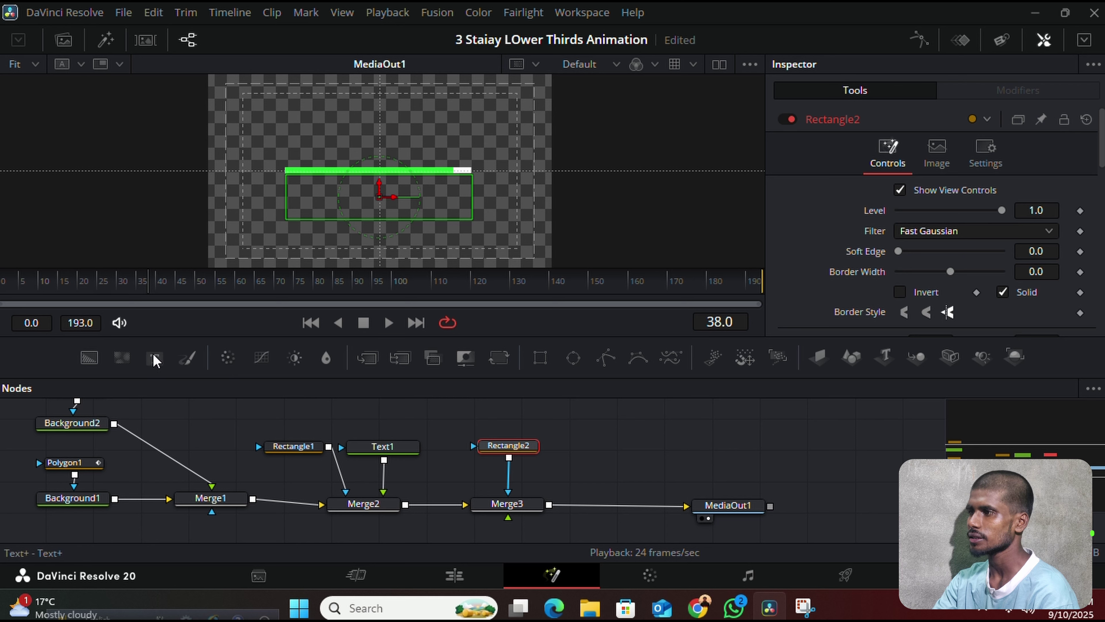
Add a Text+ node, connect it to Merge3 as foreground, and enter the text VIDEO EDITOR
drag(156, 361, 507, 504)
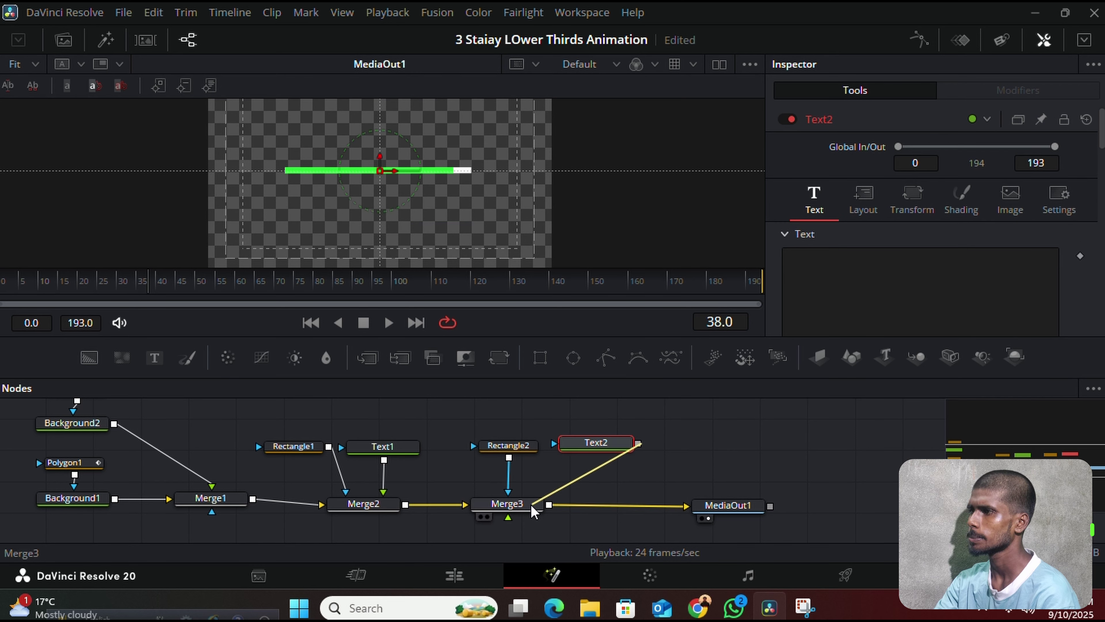
click(861, 301)
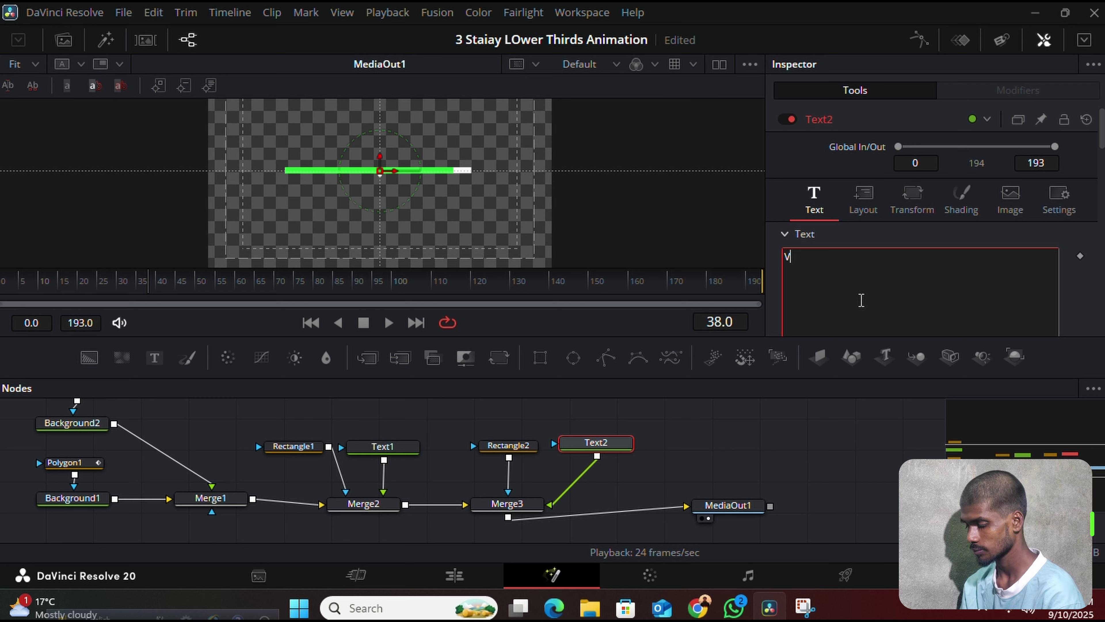
text(VIDEO)
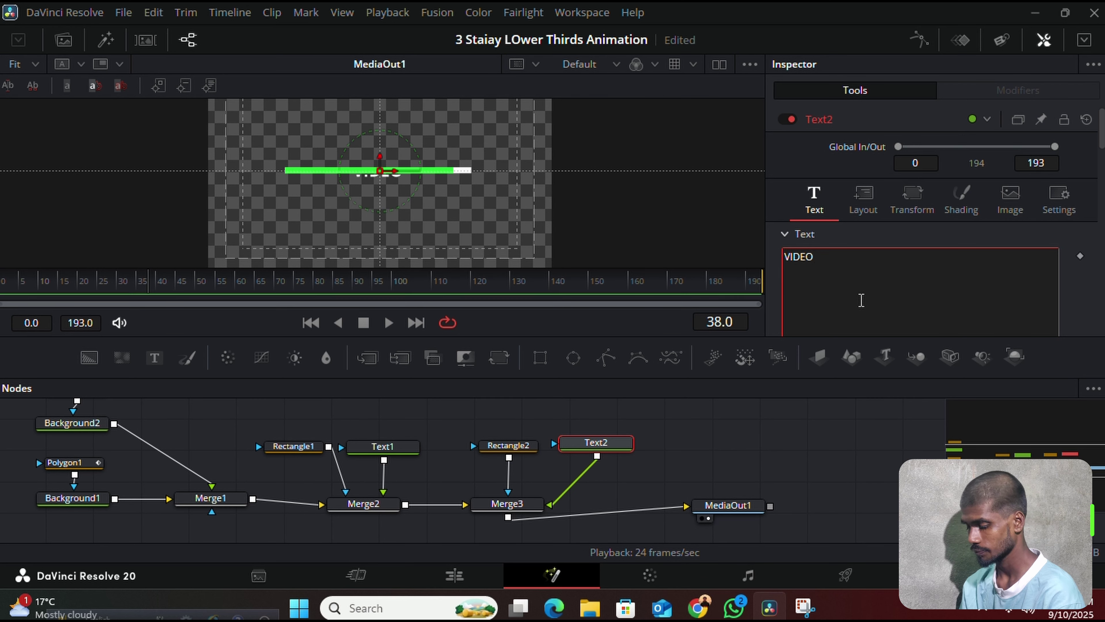
text( EDI)
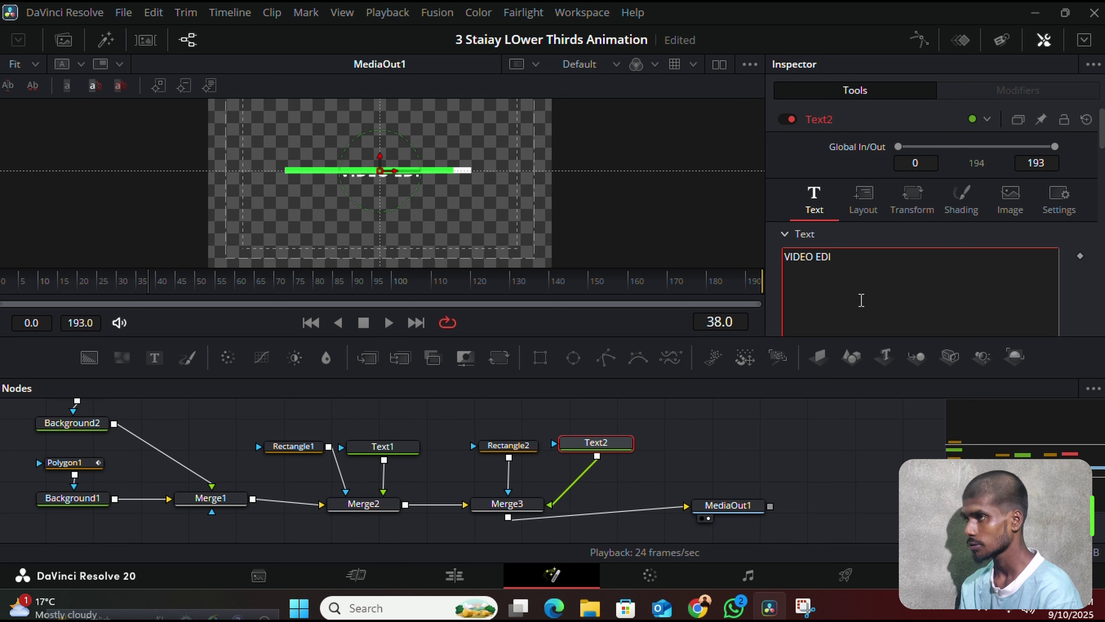
text(TOR)
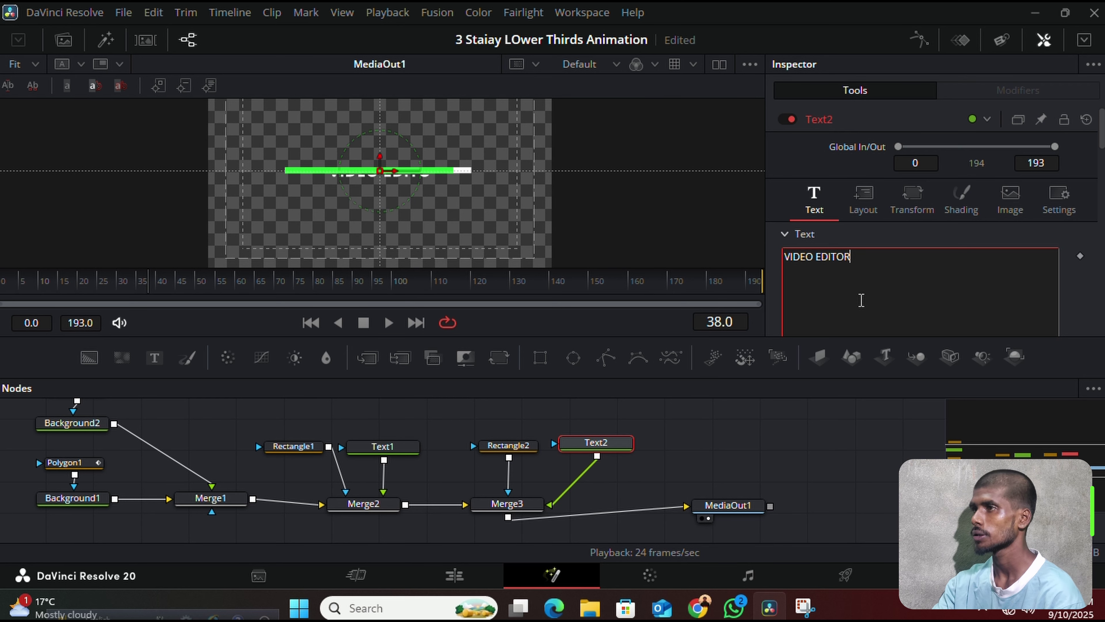
Reposition the VIDEO EDITOR text just below the line, aligned with the line's starting end
right_click(404, 145)
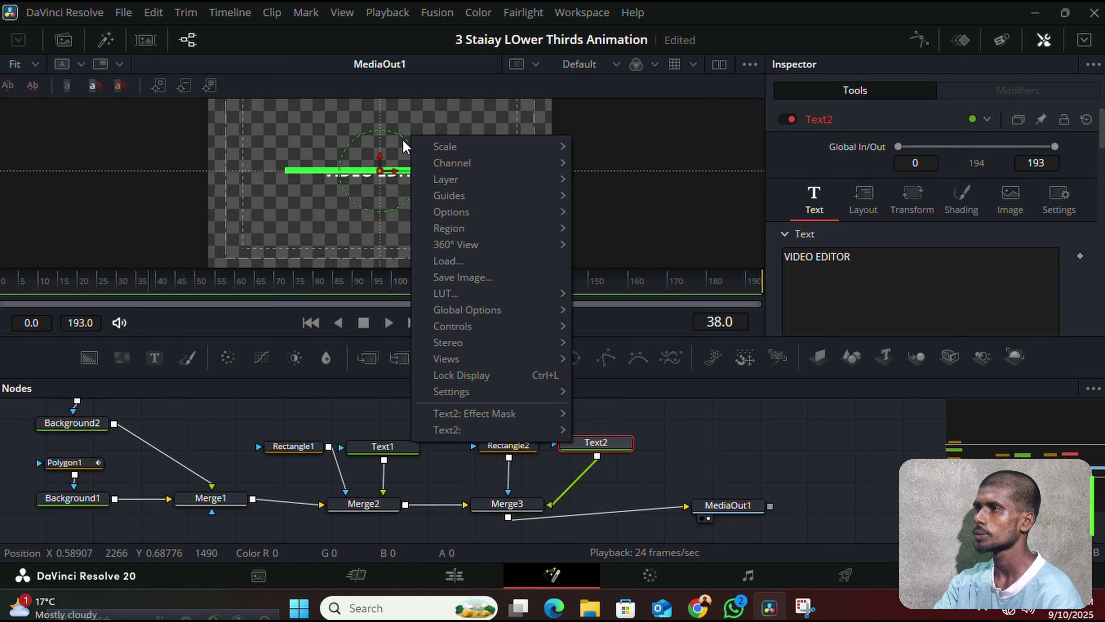
click(383, 165)
drag(383, 166, 360, 186)
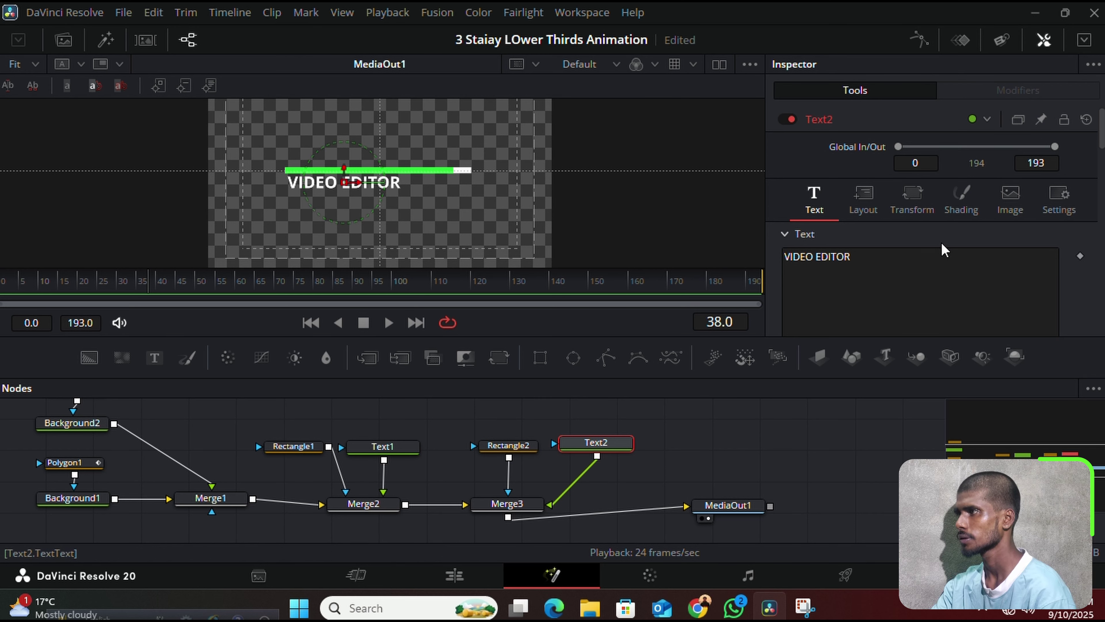
Set the VIDEO EDITOR text's font to Montserrat Bold and its size to 0.0656
scroll(917, 250, down, 5)
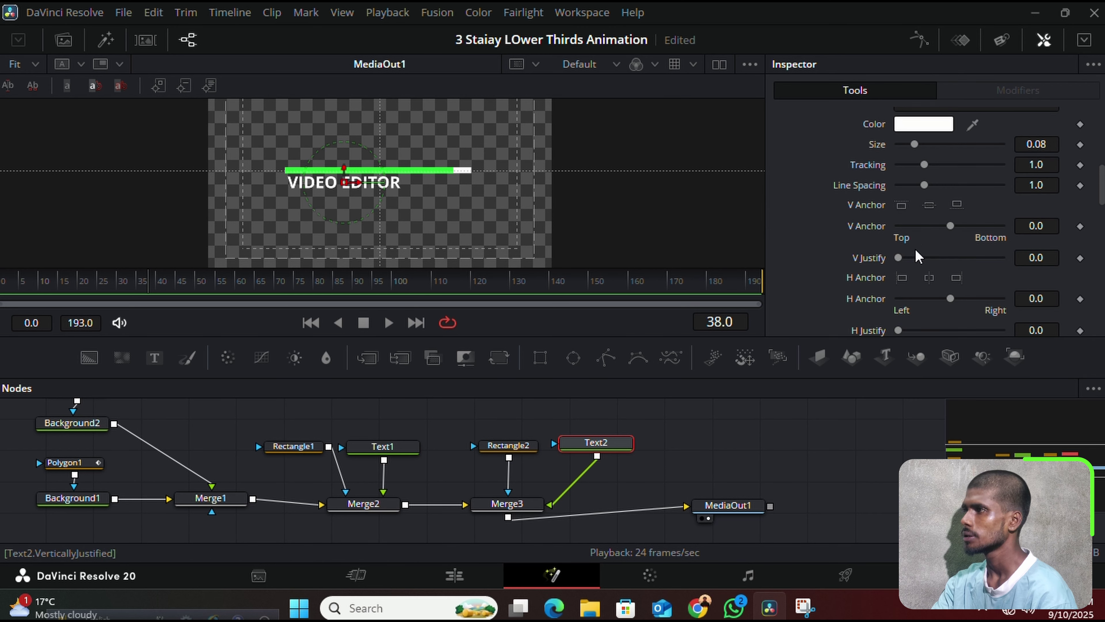
scroll(918, 255, up, 3)
click(918, 180)
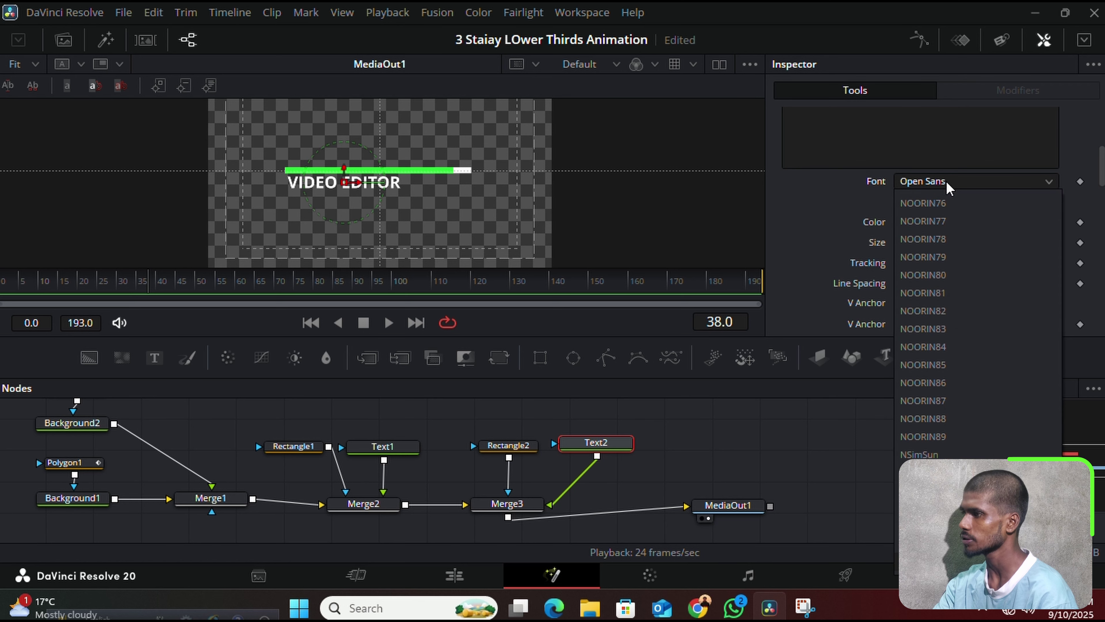
scroll(964, 394, up, 20)
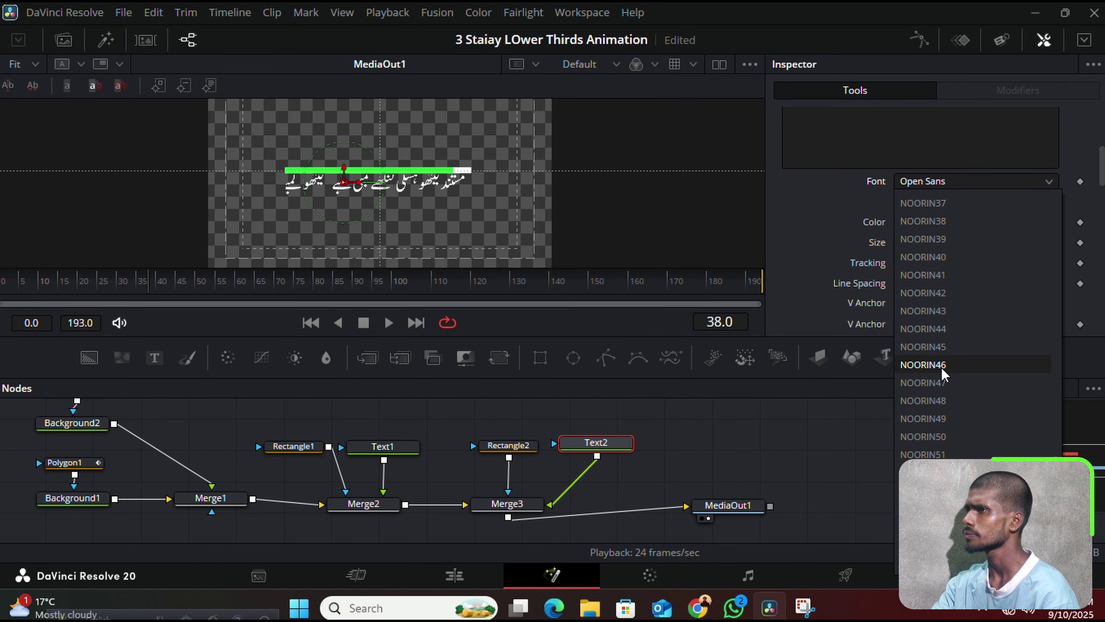
scroll(931, 332, up, 10)
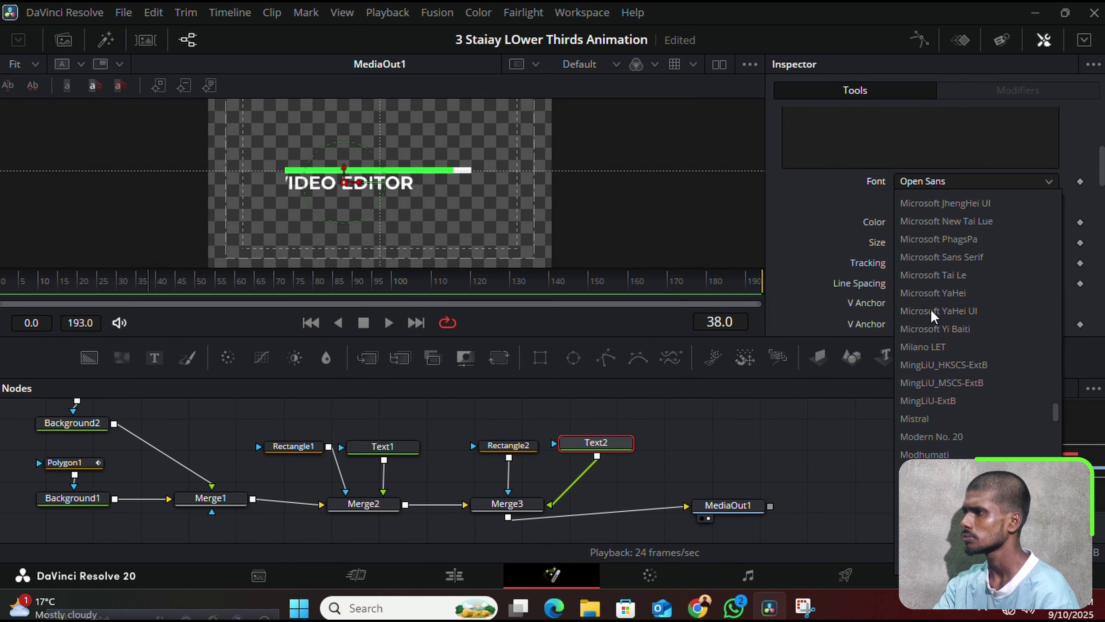
scroll(940, 333, down, 3)
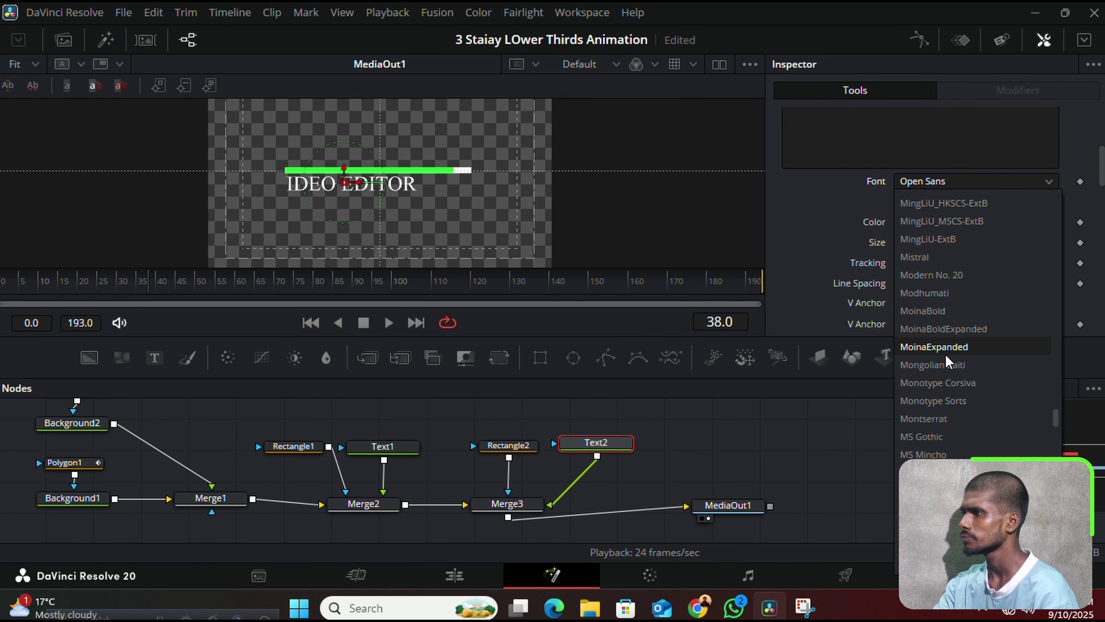
click(947, 419)
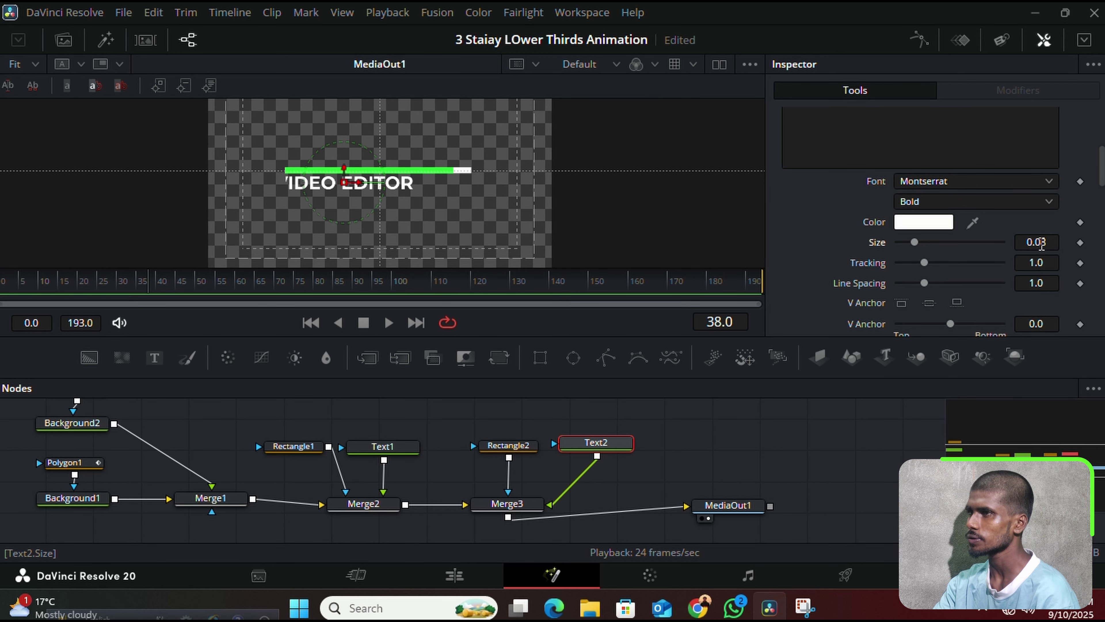
click(1036, 242)
drag(1036, 242, 984, 242)
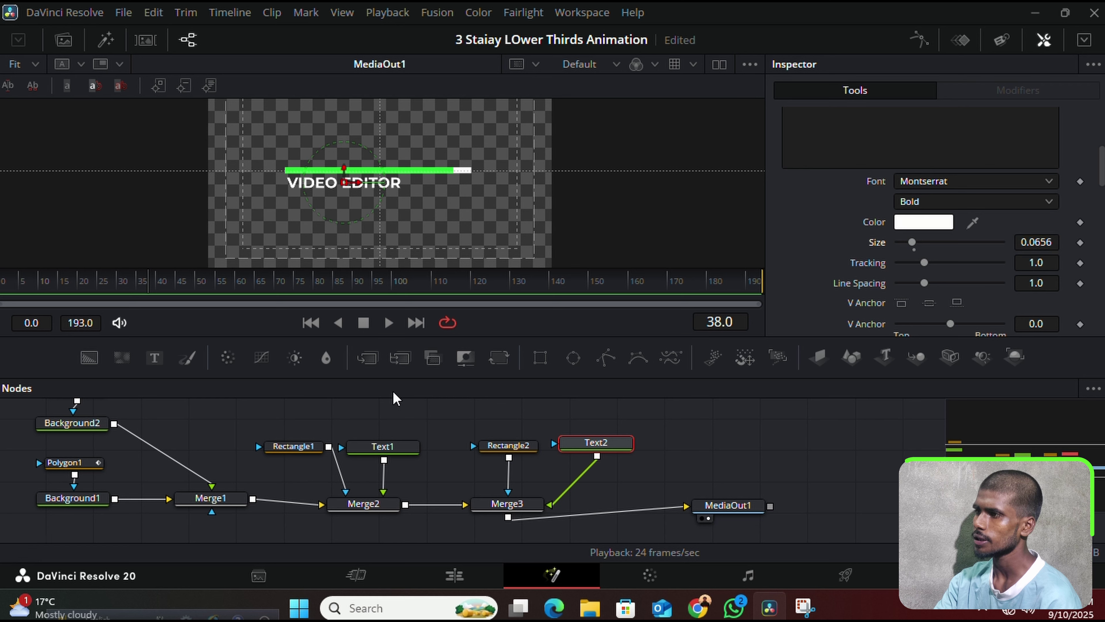
Nudge the Rectangle2 mask to Center X 0.492874 and shift the VIDEO EDITOR text slightly to line up with the line's starting end
click(508, 445)
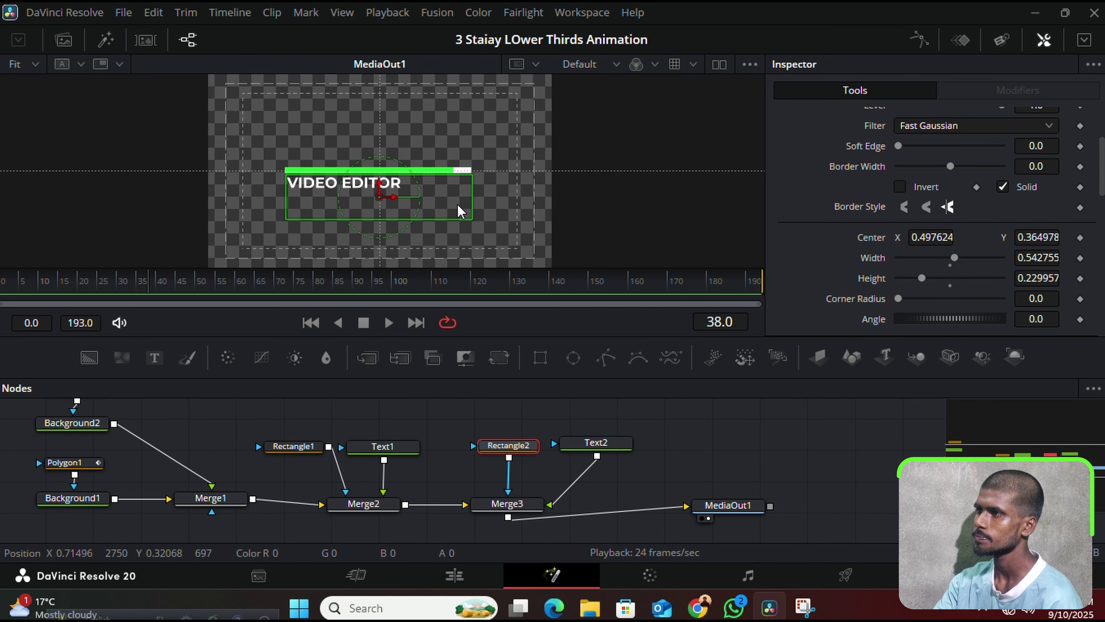
drag(395, 197, 395, 197)
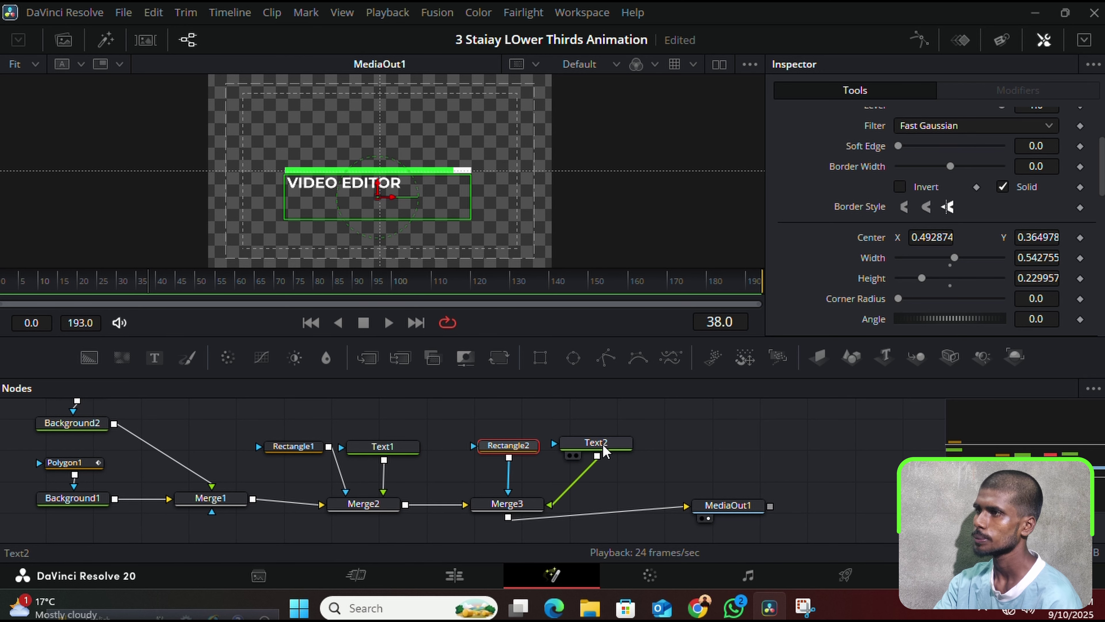
click(594, 444)
drag(365, 191, 361, 193)
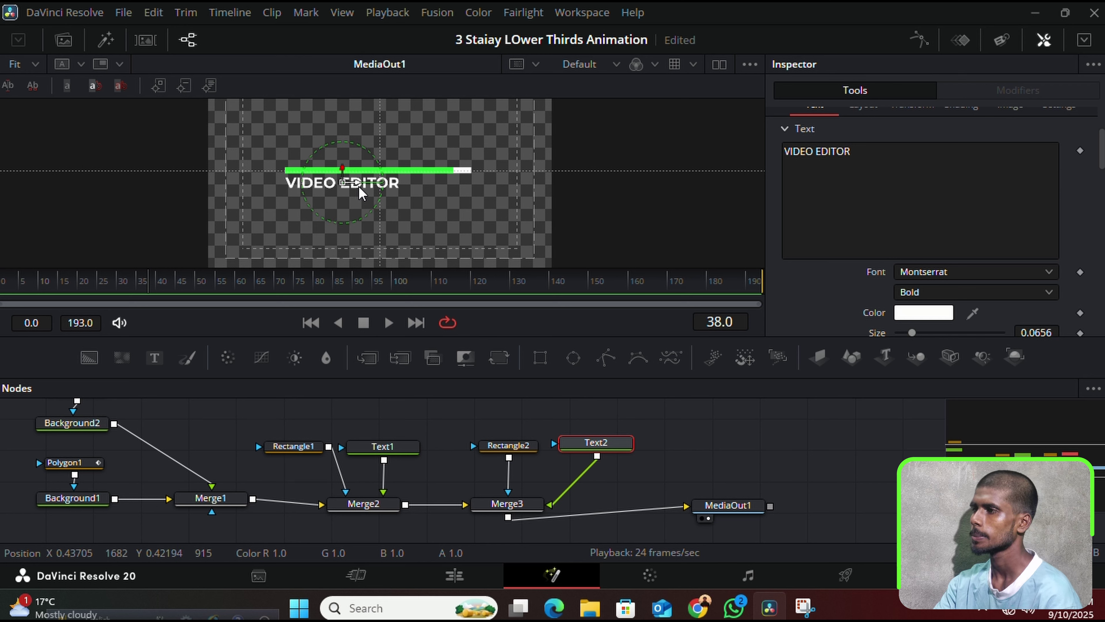
click(444, 434)
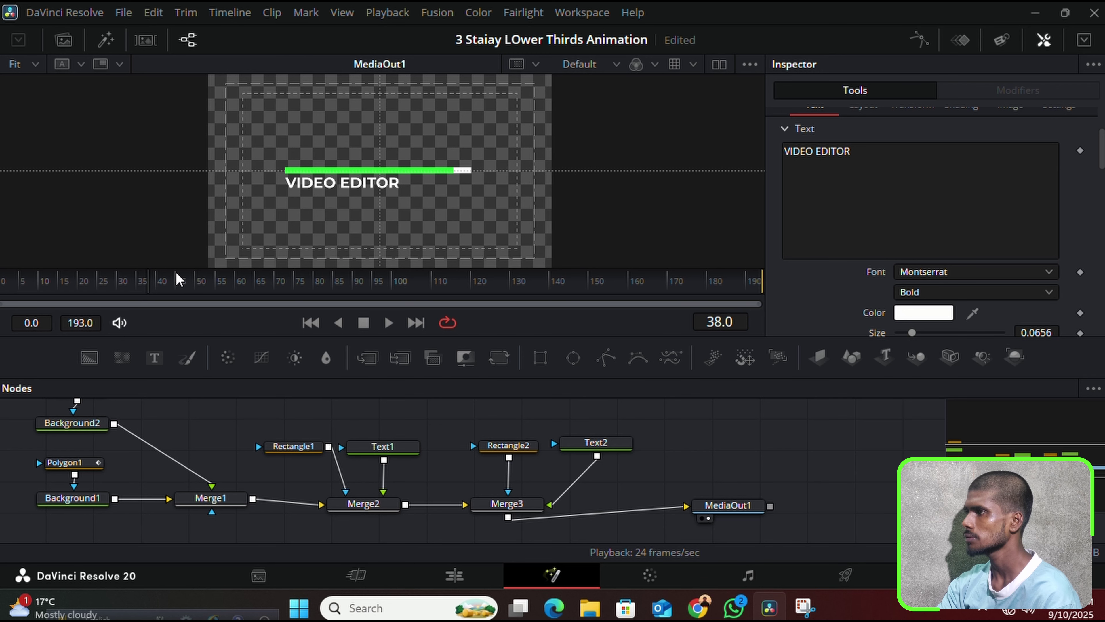
Reposition the Text1 name text just above the line so its first letter is fully inside the mask
click(382, 446)
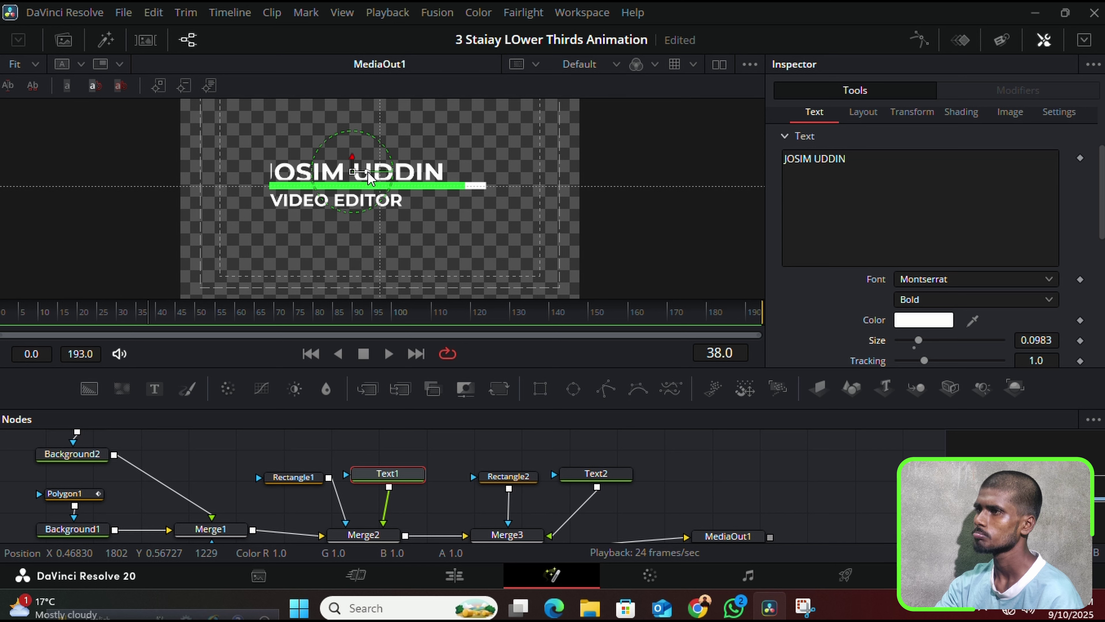
mouse_move(369, 176)
mouse_down()
mouse_move(380, 176)
mouse_move(366, 156)
mouse_up()
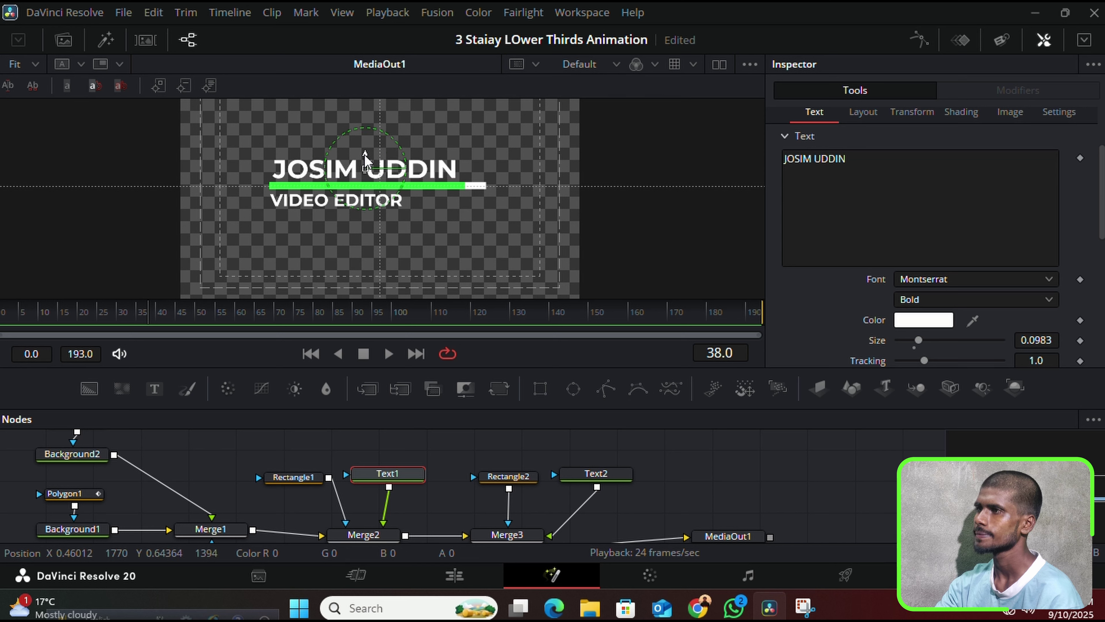
click(463, 450)
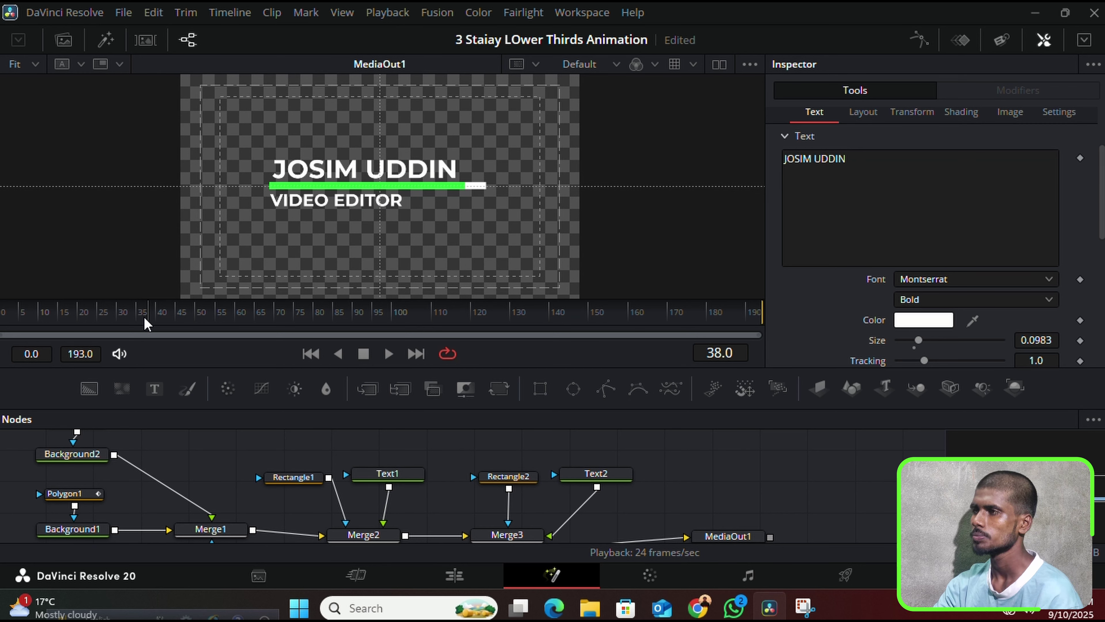
Play the composition from near the start to examine how the lines animate with both texts in place
drag(143, 323, 1, 327)
key(space)
key(space)
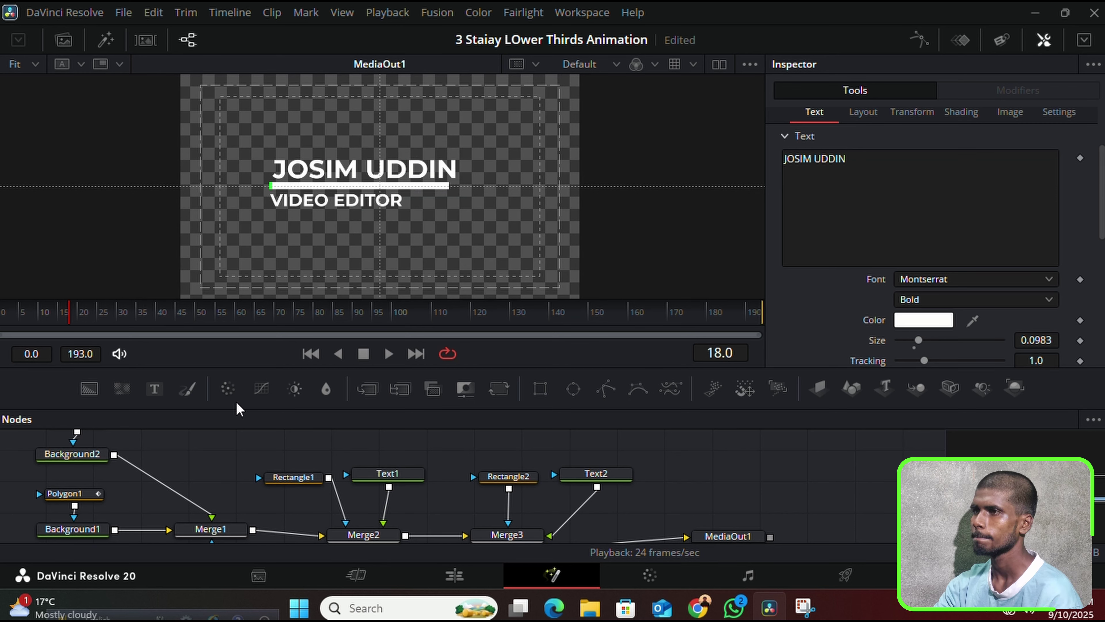
drag(74, 313, 13, 309)
key(space)
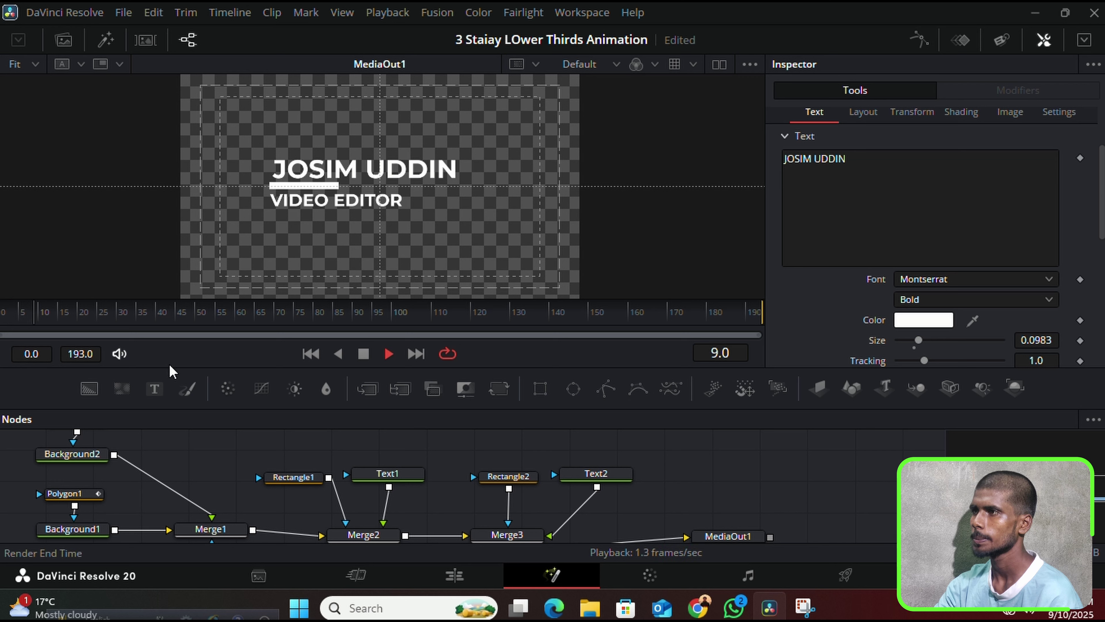
key(space)
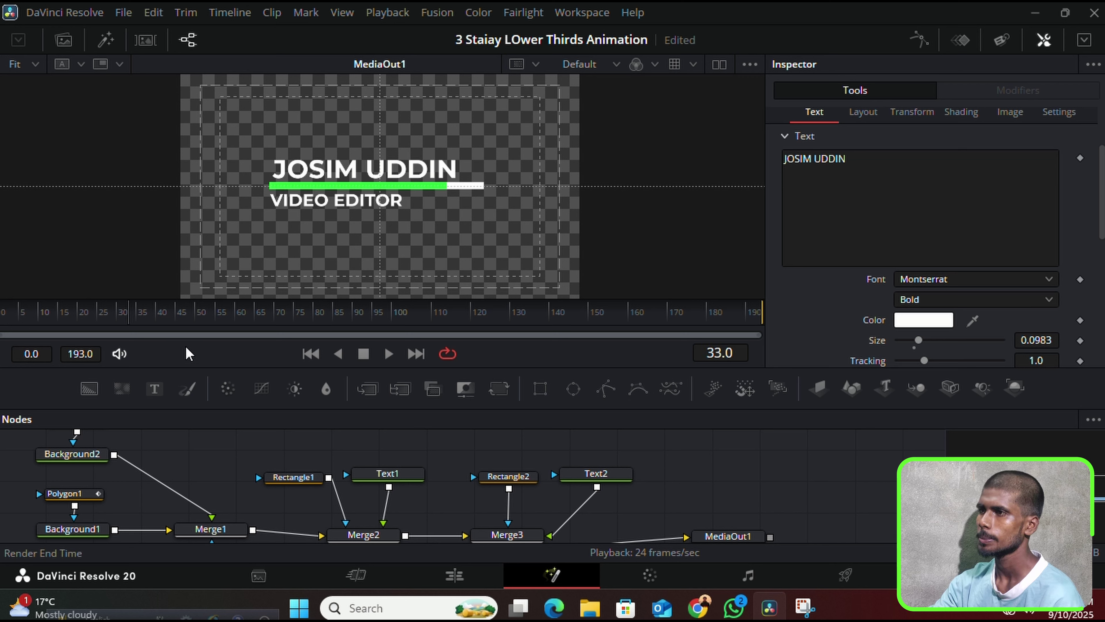
key(space)
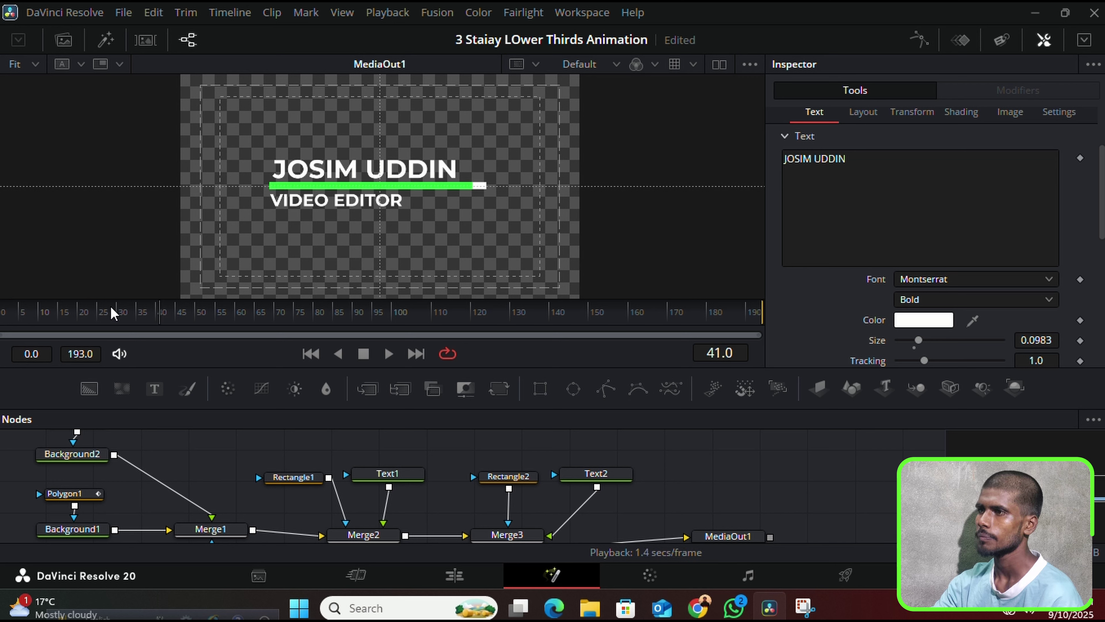
Go to frame 30 and open Text1's layout settings
click(114, 312)
click(125, 320)
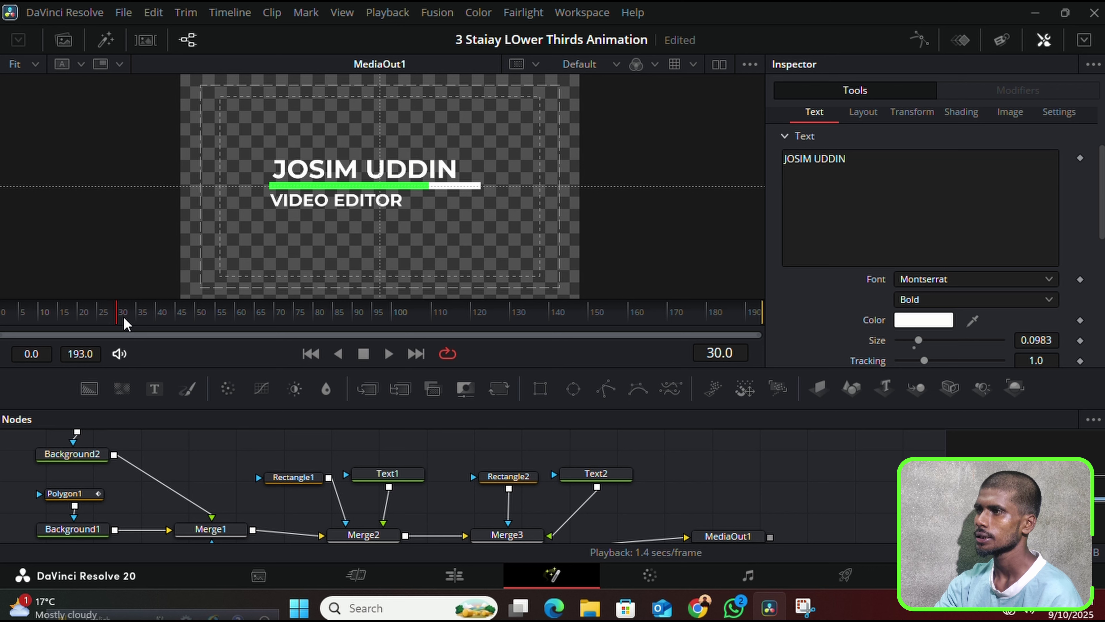
click(388, 473)
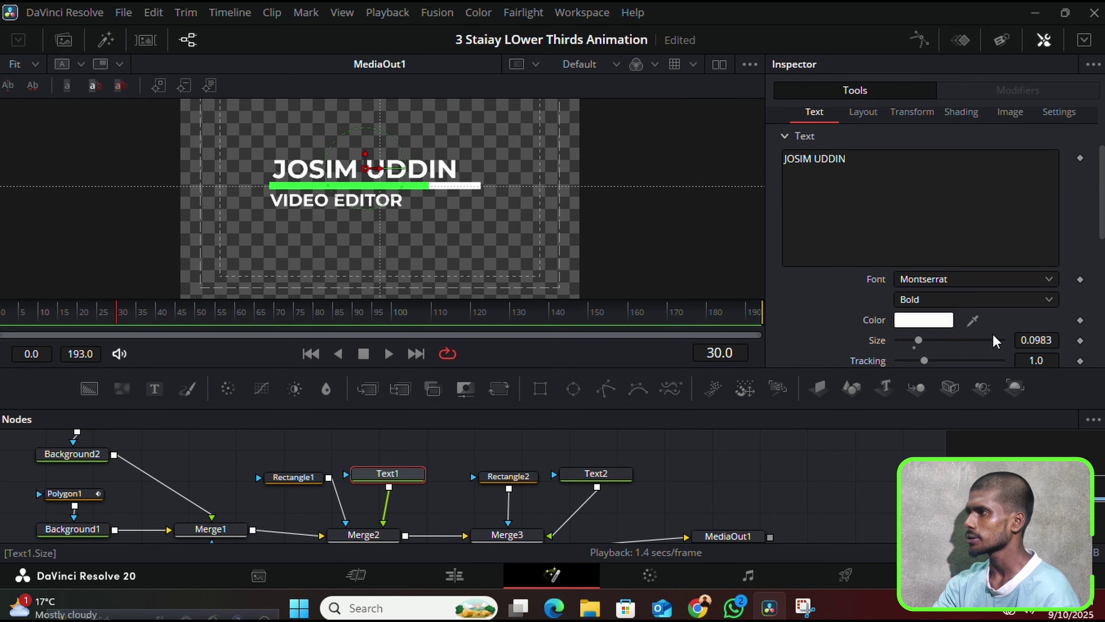
scroll(974, 289, up, 3)
click(872, 199)
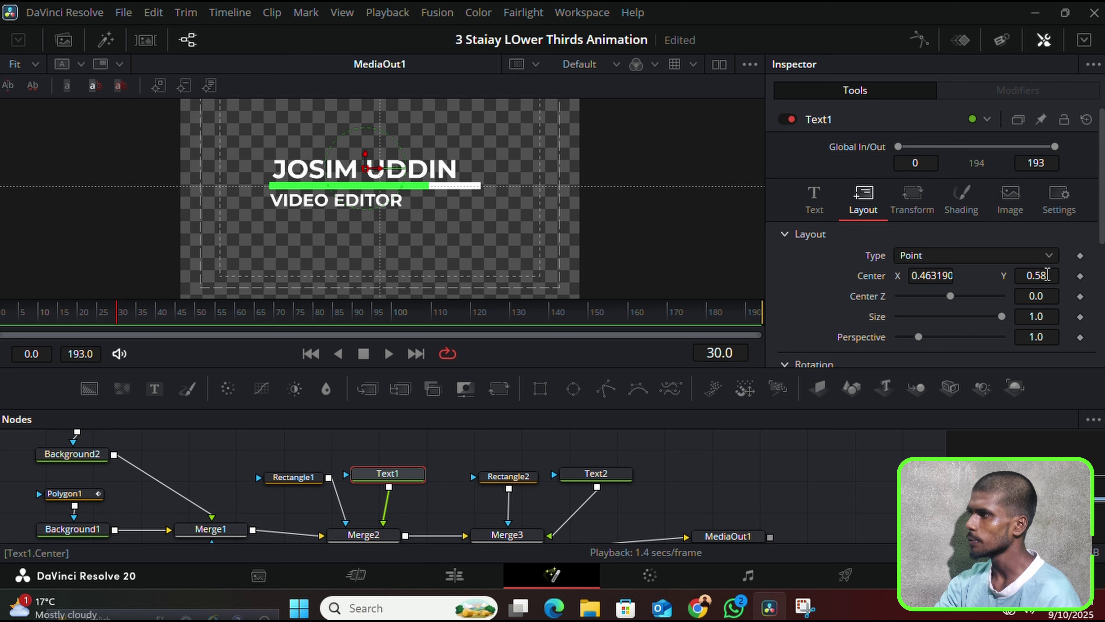
Try a Center Y of 0.358 for Text1's layout, and undo the change
key(Left)
key(Left)
text(3)
key(Return)
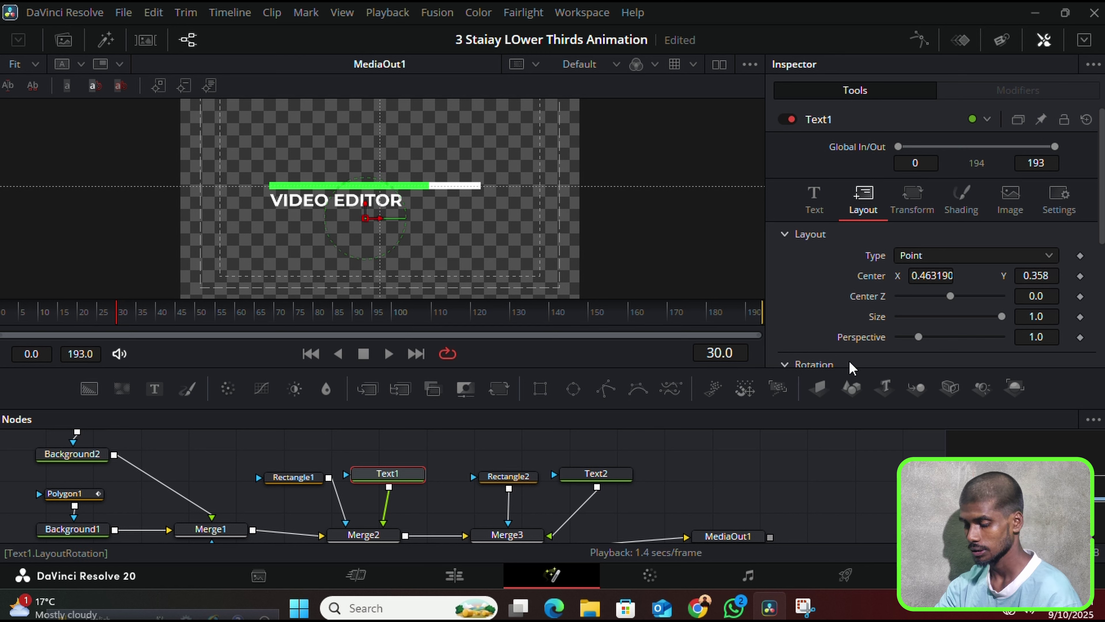
key(ctrl+z)
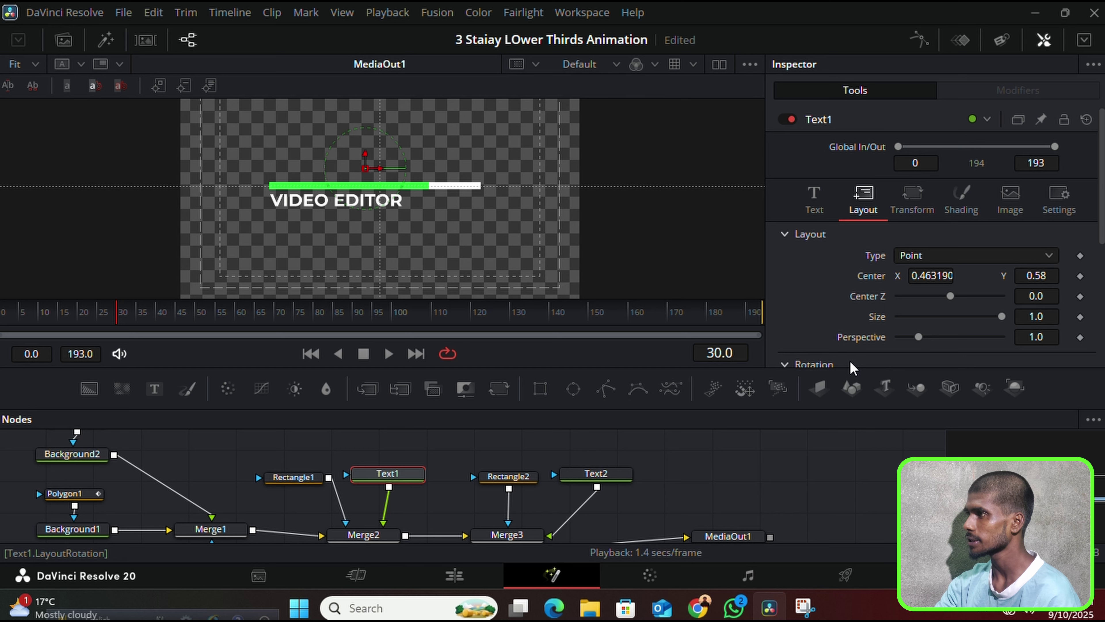
Add a keyframe to Text1's layout Center at frame 30
click(1080, 277)
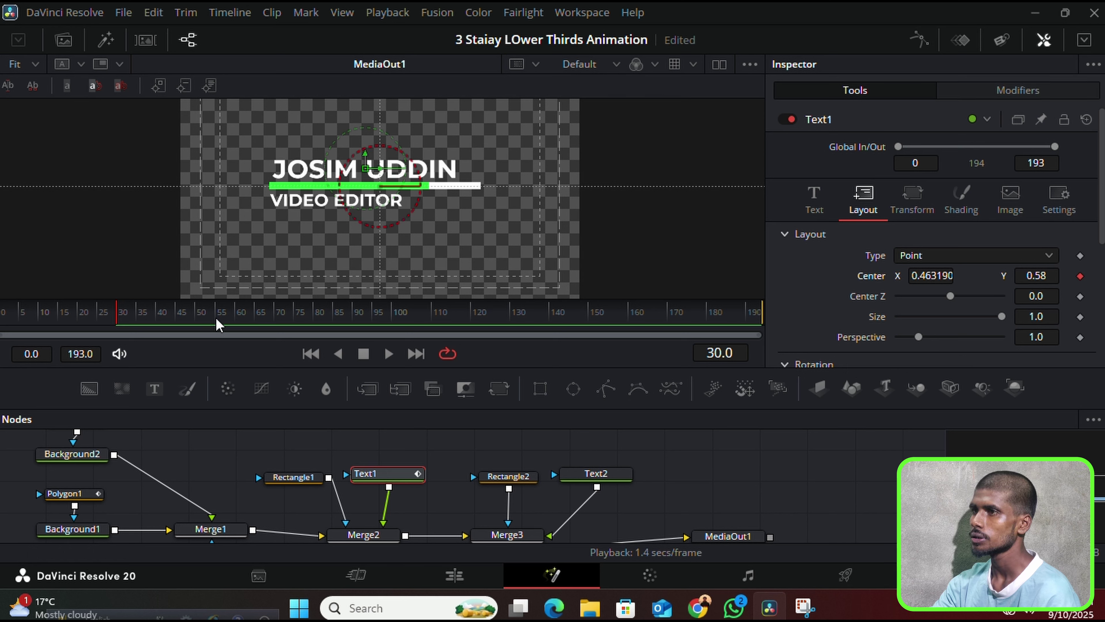
At frame 0, lower Text1's layout Center Y until the name is hidden by its mask, and play the reveal
drag(116, 316, 1, 336)
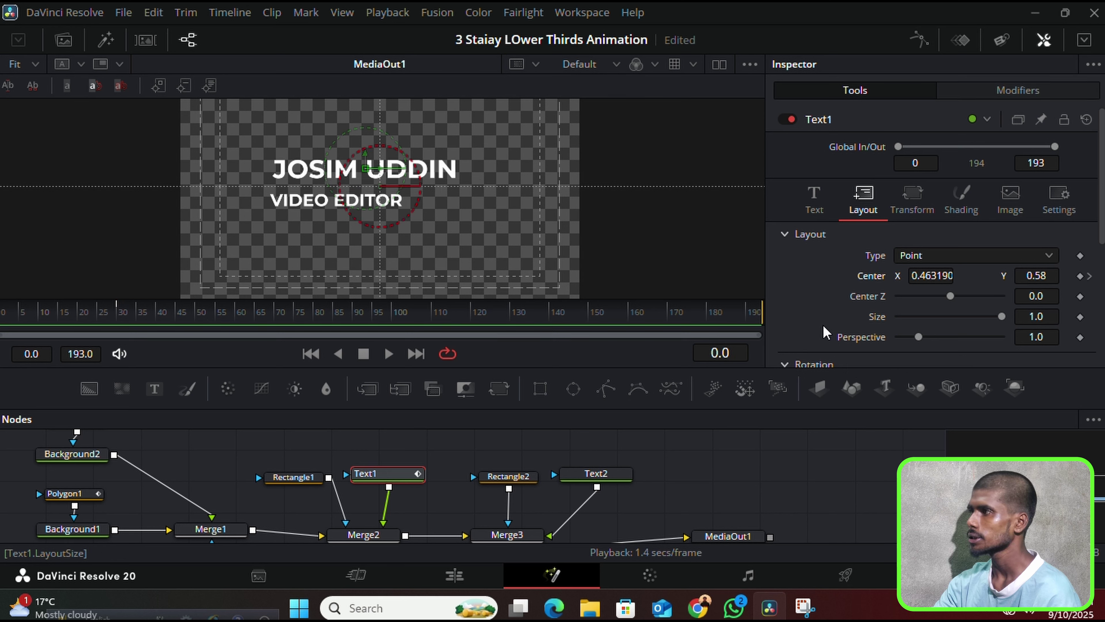
drag(1037, 276, 1018, 275)
click(389, 354)
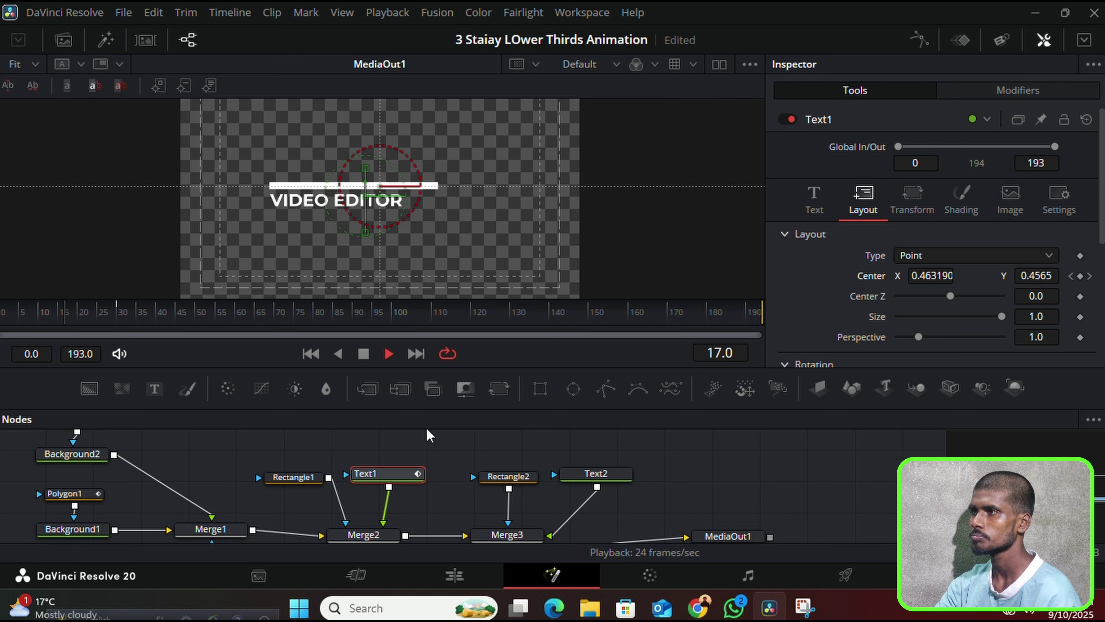
key(space)
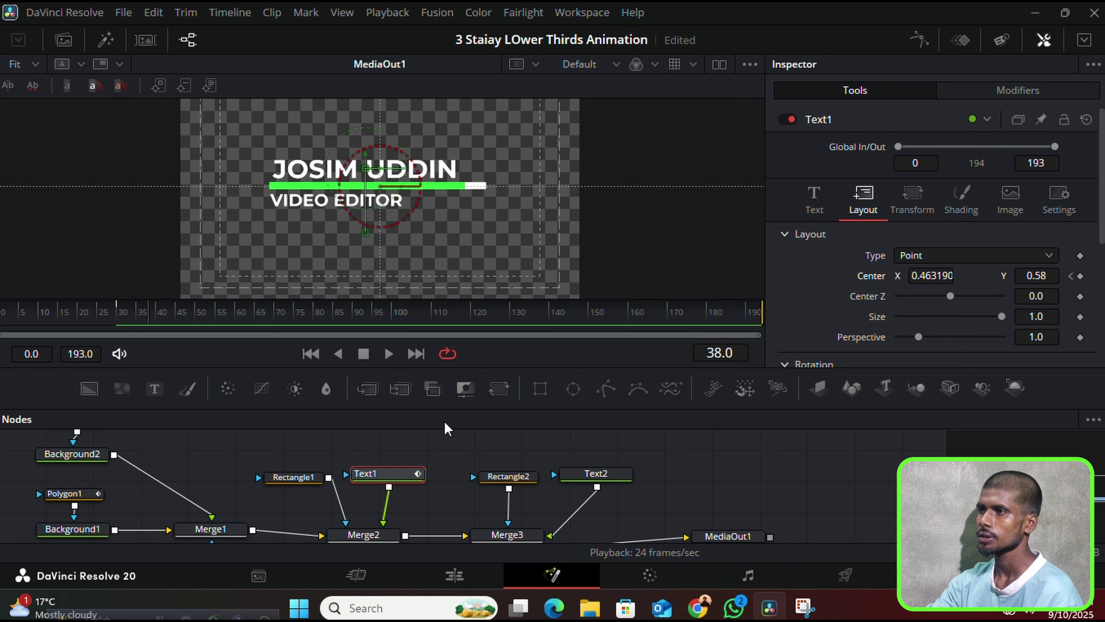
Go to frame 30 and add a keyframe to Text2's layout Center
click(133, 320)
mouse_move(132, 320)
mouse_down()
mouse_move(115, 320)
mouse_move(122, 329)
mouse_up()
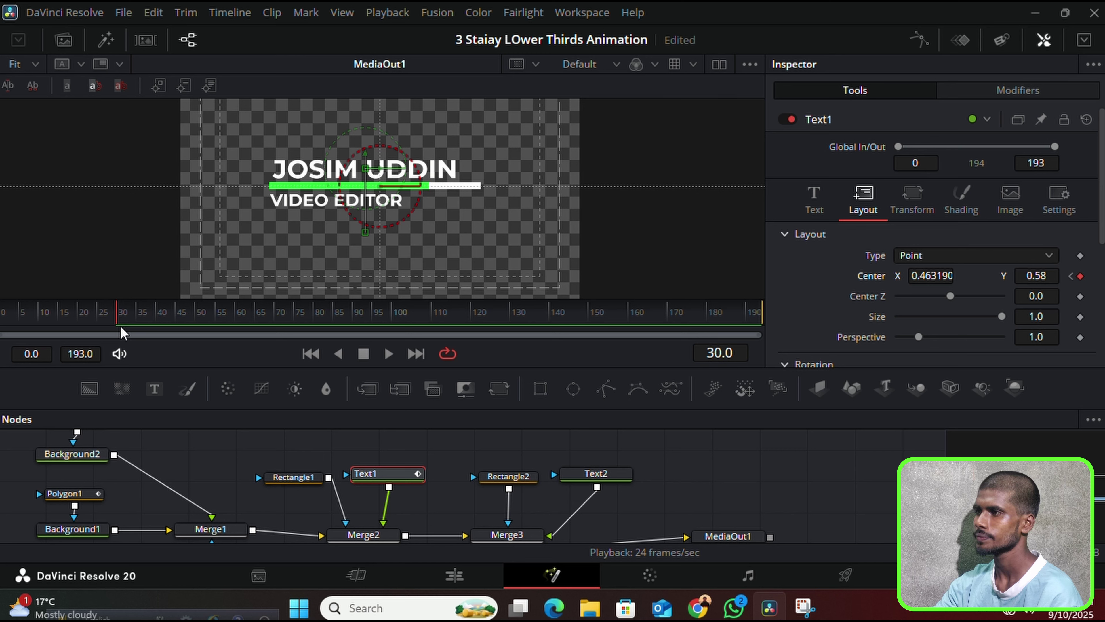
click(590, 478)
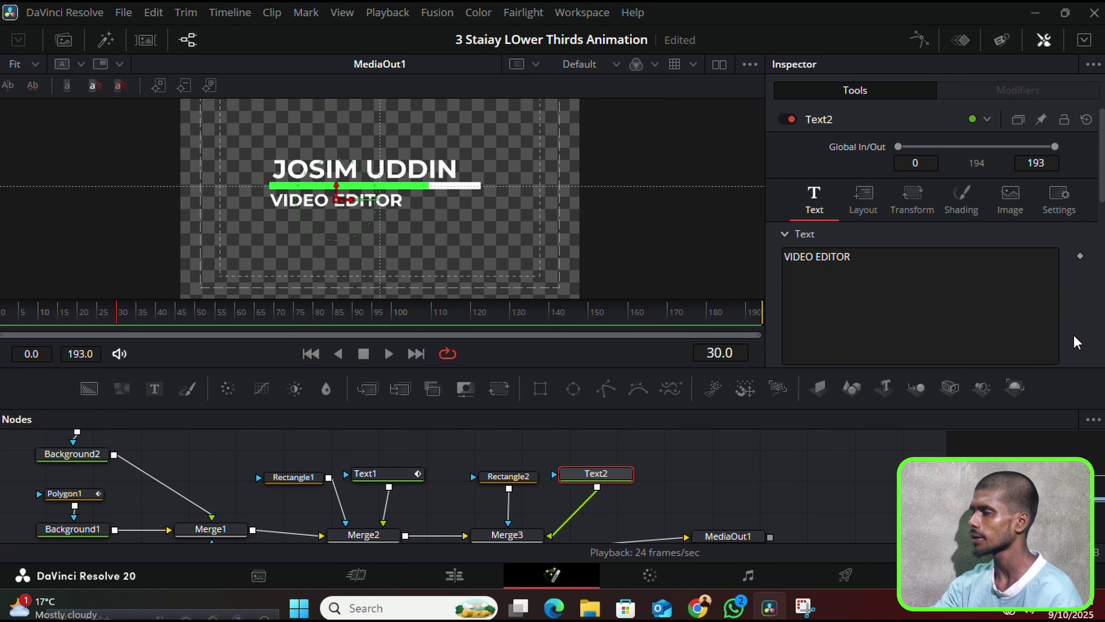
click(863, 196)
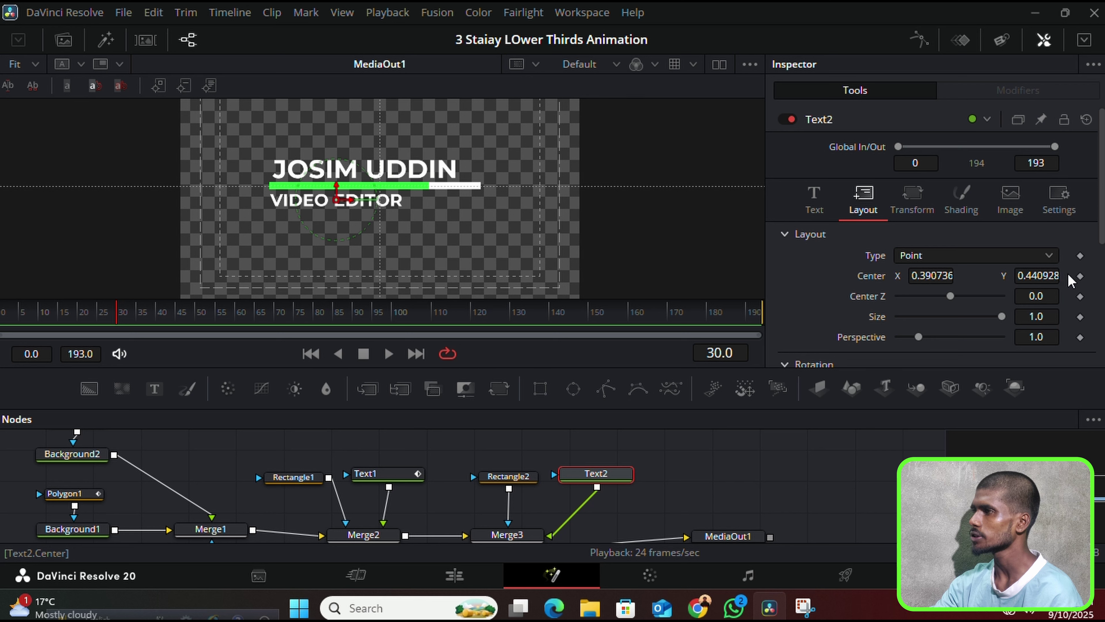
click(1080, 276)
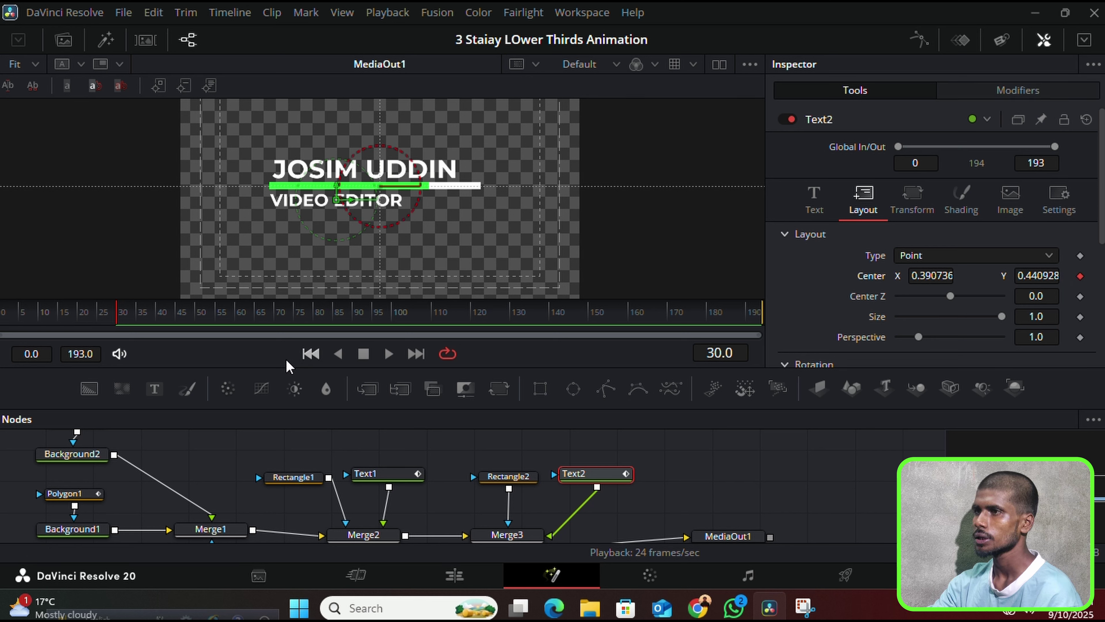
Set Text2's layout Center Y to 0.668928 at frame 0 and play the reveal of VIDEO EDITOR
drag(122, 317, 1, 331)
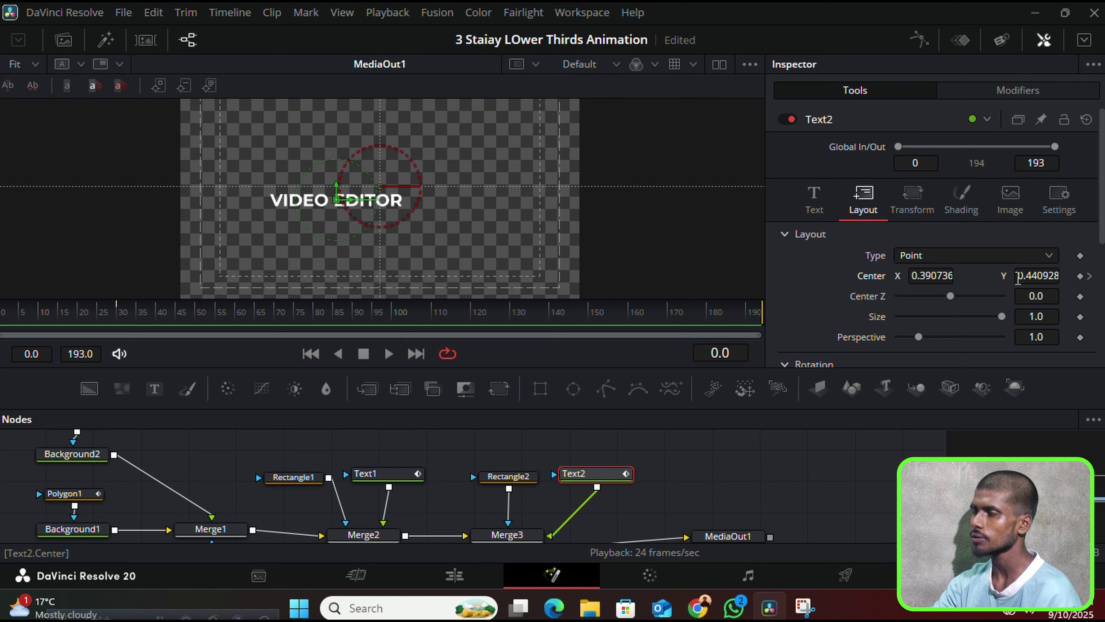
drag(1019, 277, 1103, 277)
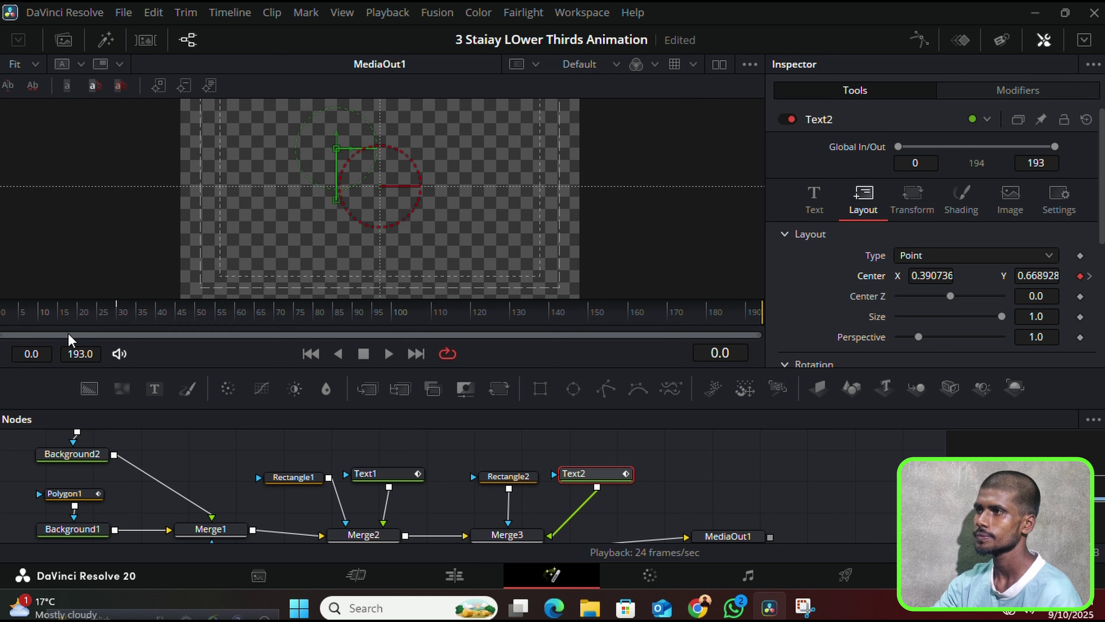
key(space)
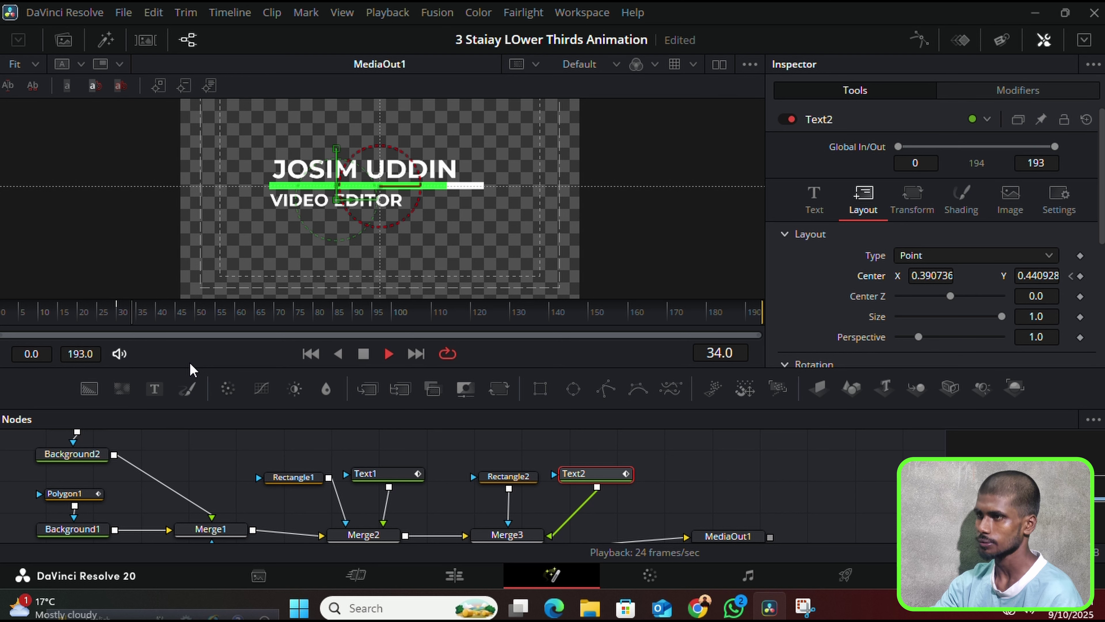
key(space)
Find where the lines start to retract and add a keyframe to Text2's layout Center at frame 170
click(171, 317)
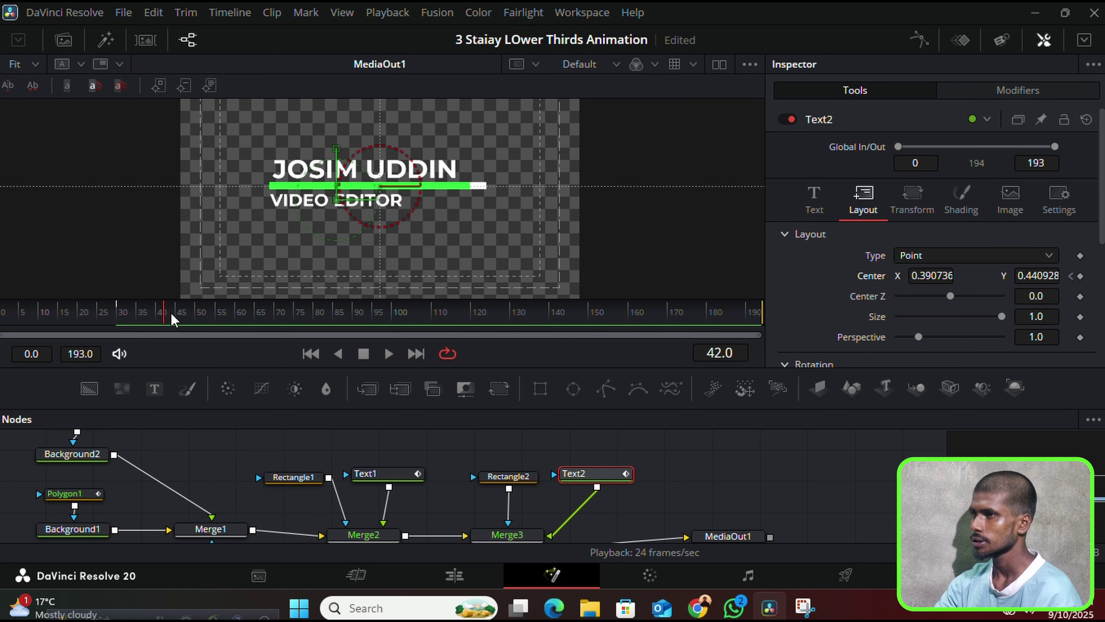
drag(172, 320, 622, 334)
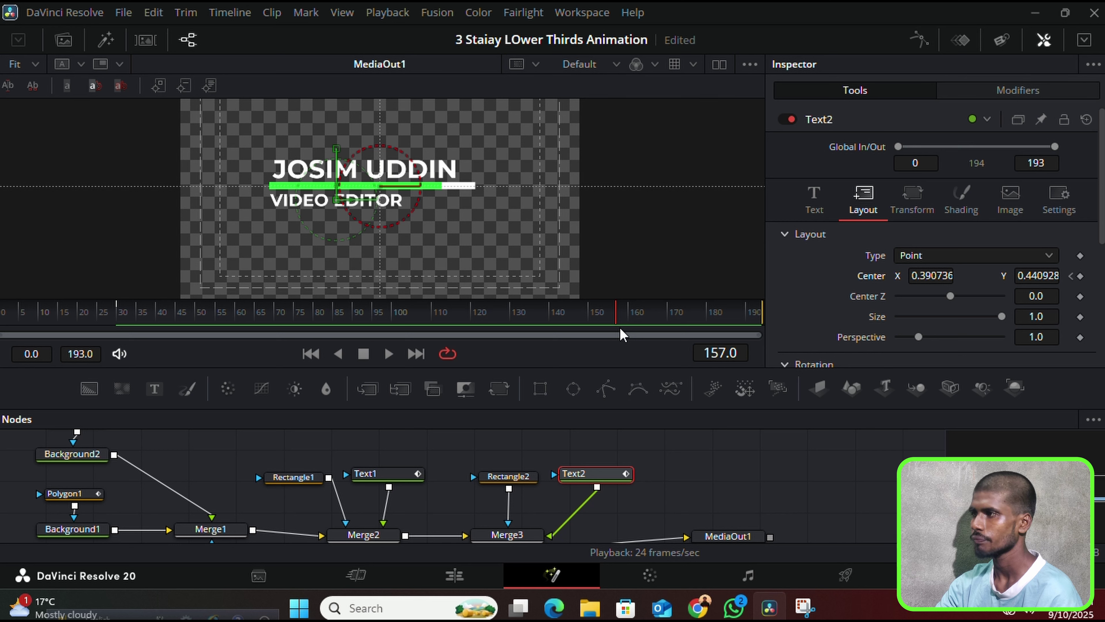
drag(622, 334, 633, 334)
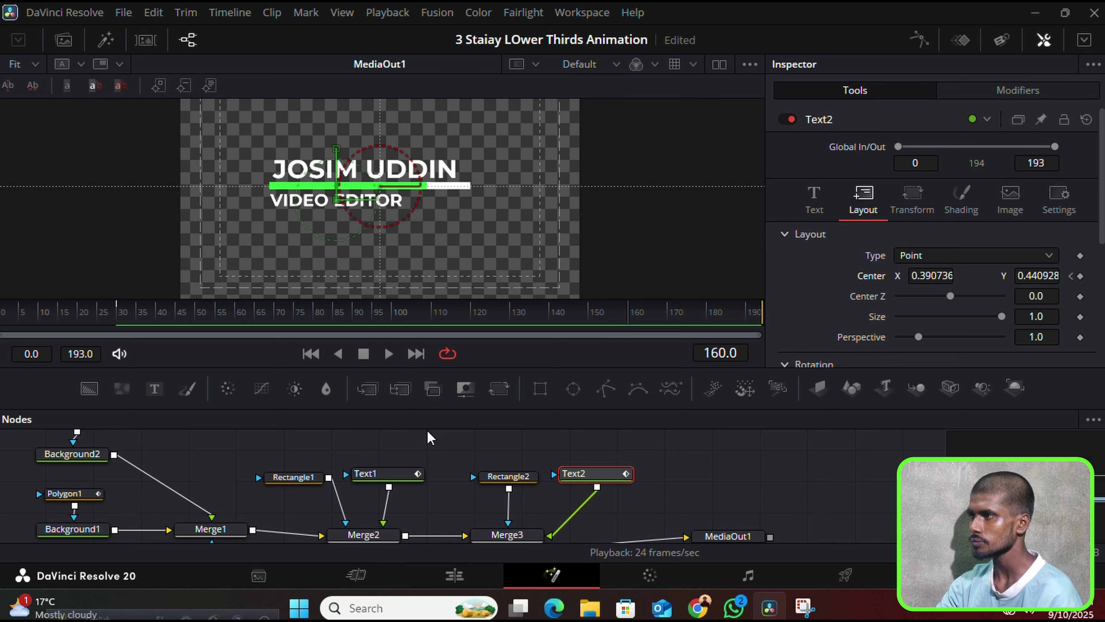
key(space)
key(space)
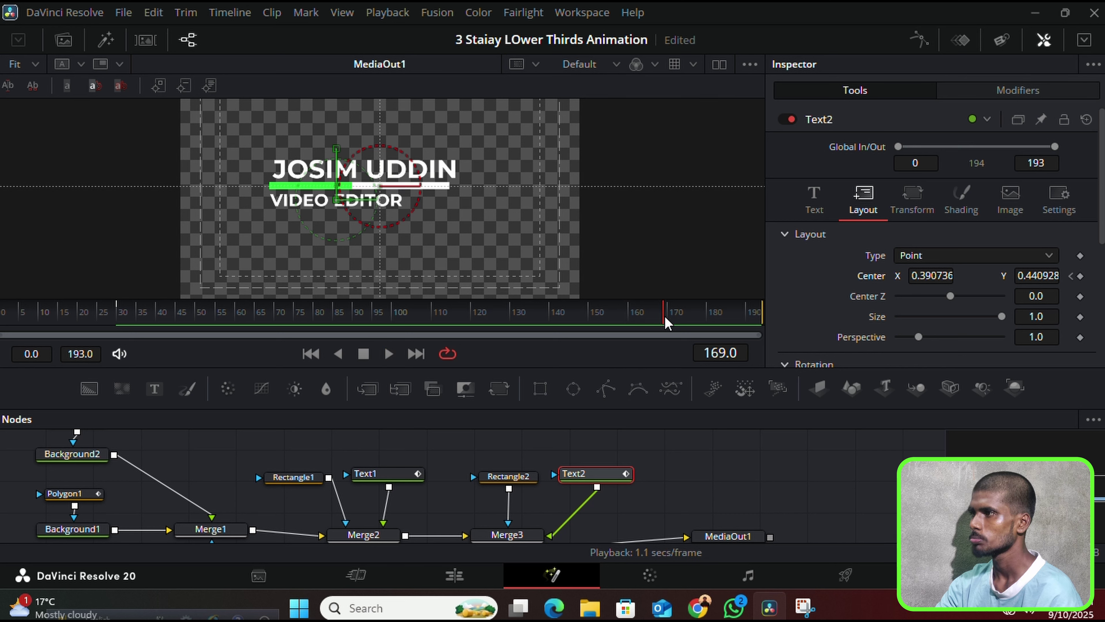
mouse_move(664, 322)
mouse_down()
mouse_move(639, 326)
mouse_move(672, 330)
mouse_up()
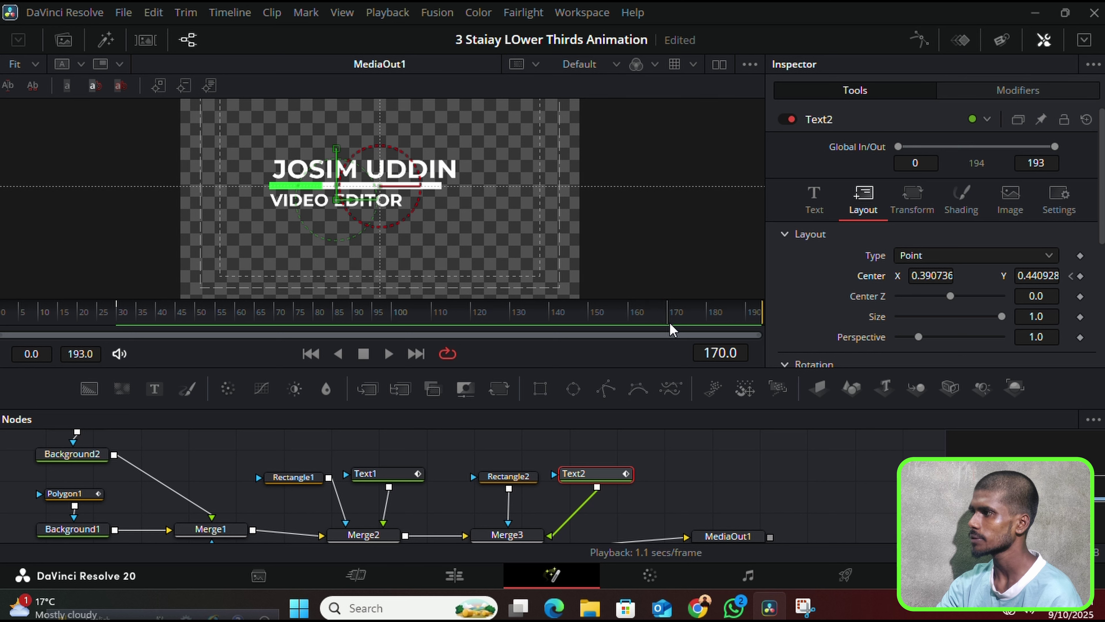
click(1081, 276)
At frame 193, set Text2's layout Center Y to 0.644928 to hide VIDEO EDITOR
click(666, 315)
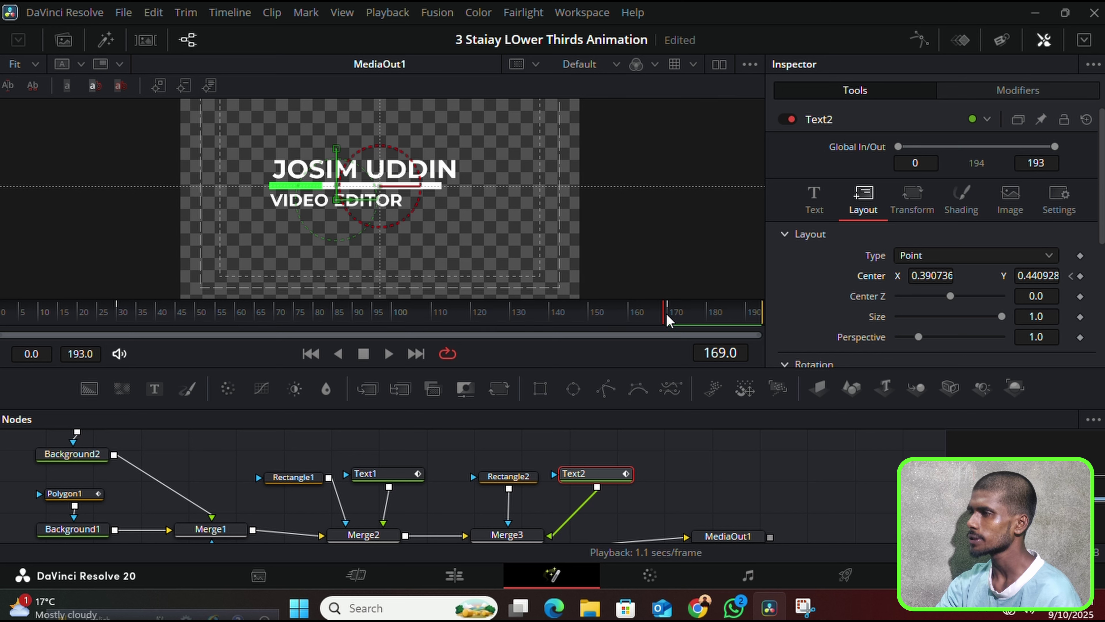
drag(668, 321, 795, 316)
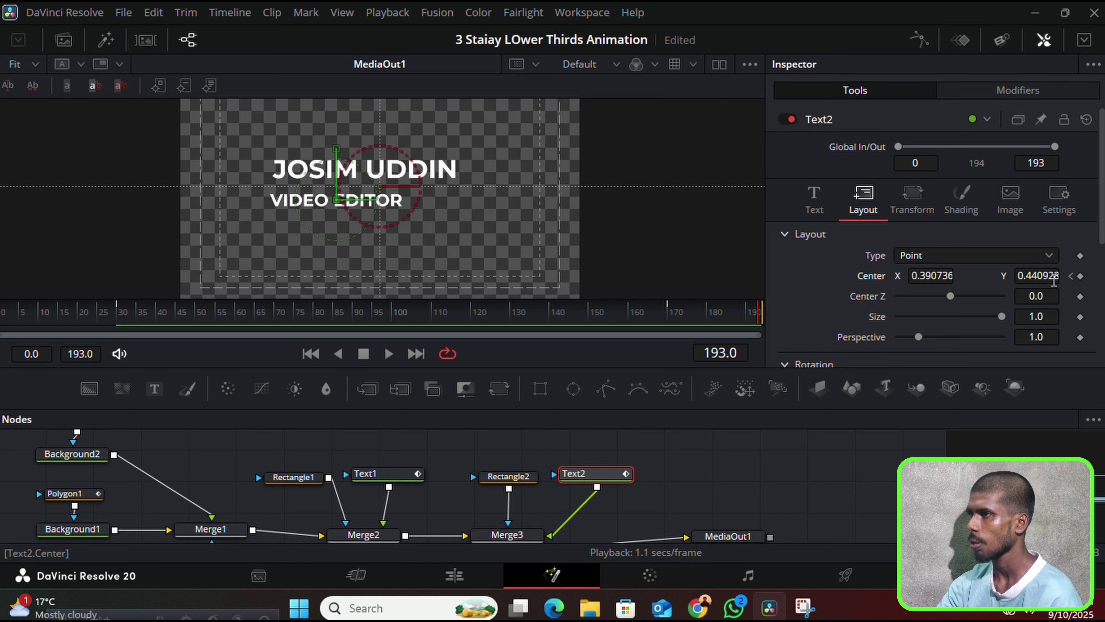
drag(1047, 281, 1028, 279)
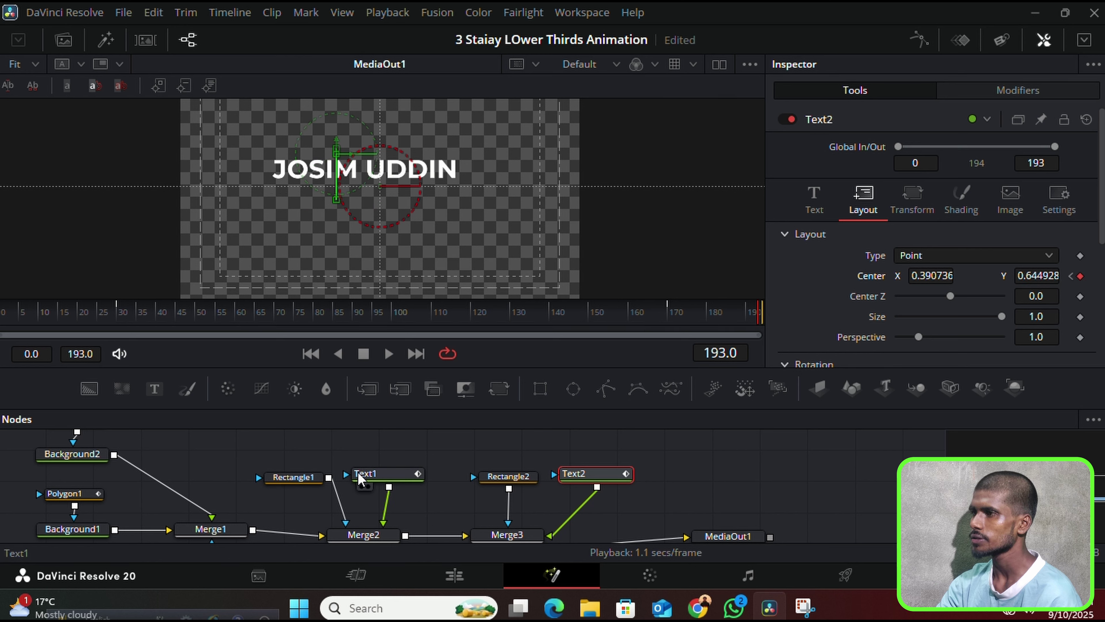
Add a keyframe to Text1's layout Center at frame 170
click(368, 473)
click(673, 314)
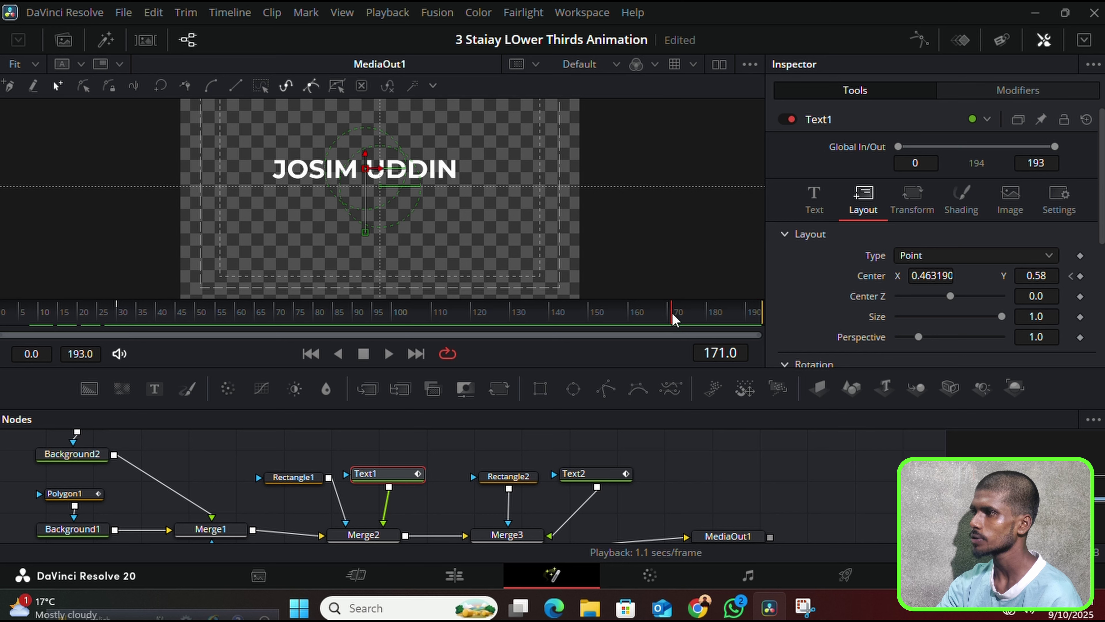
click(667, 314)
click(1080, 276)
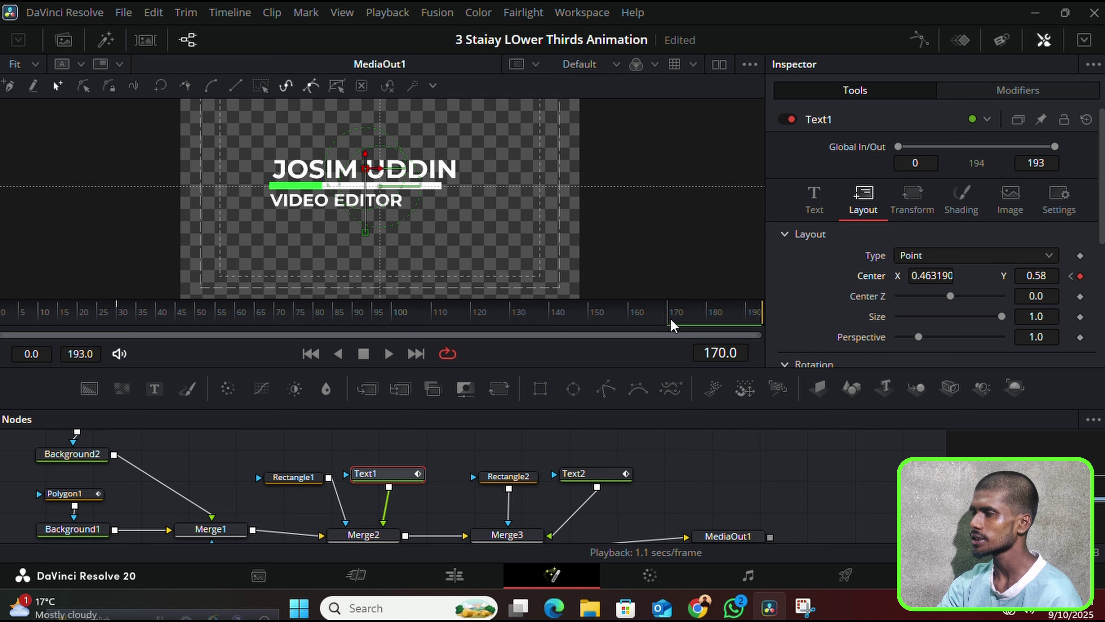
At frame 193, set Text1's layout Center Y to 0.416, and play the composition to check both texts' animation
drag(672, 324, 777, 319)
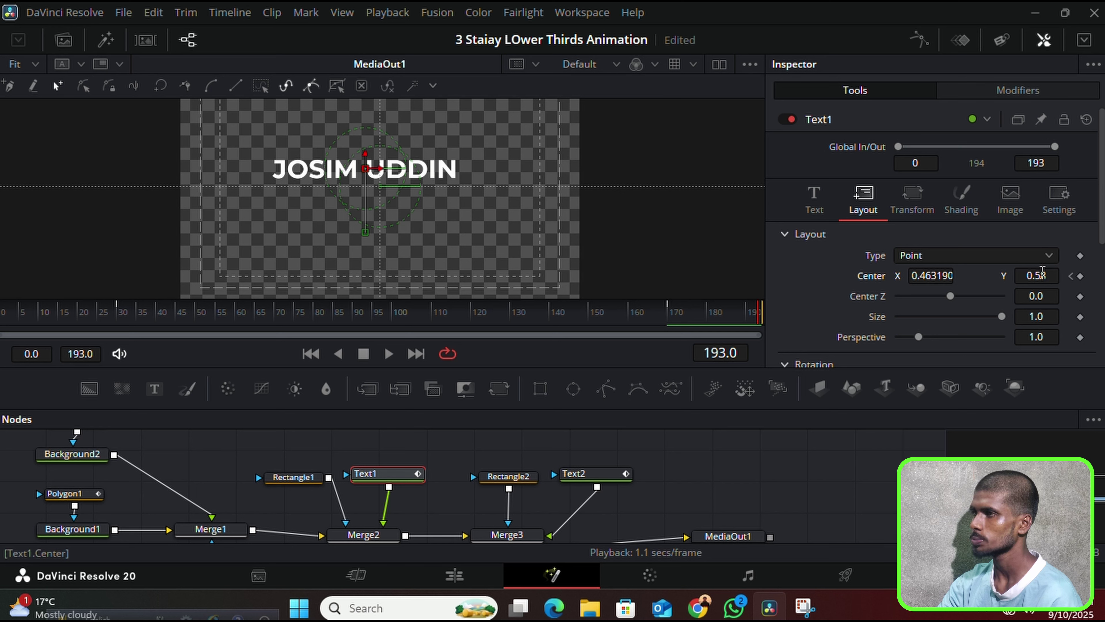
click(1039, 275)
text(0.416)
key(Return)
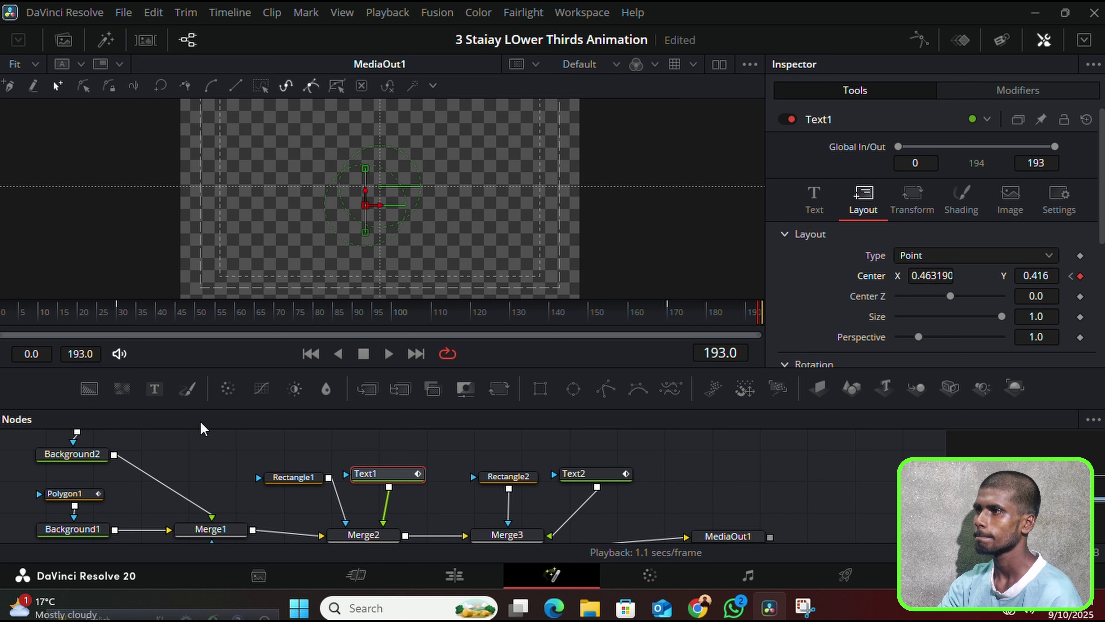
key(space)
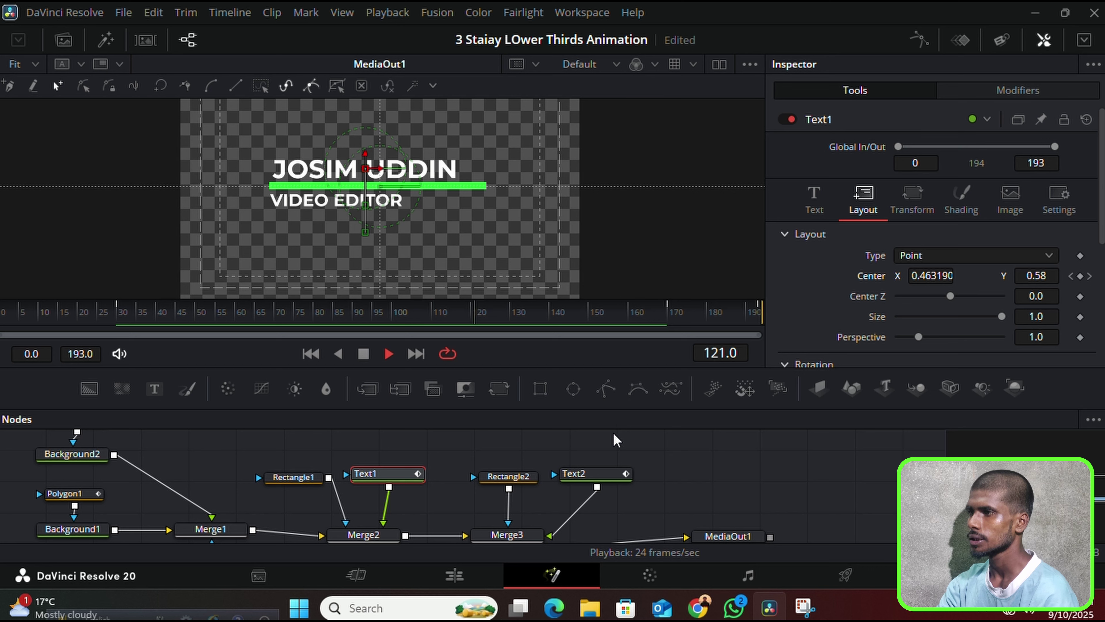
key(space)
Open an enlarged Spline editor and fit the displacement curves of Text1 and Text2 to the view
click(466, 505)
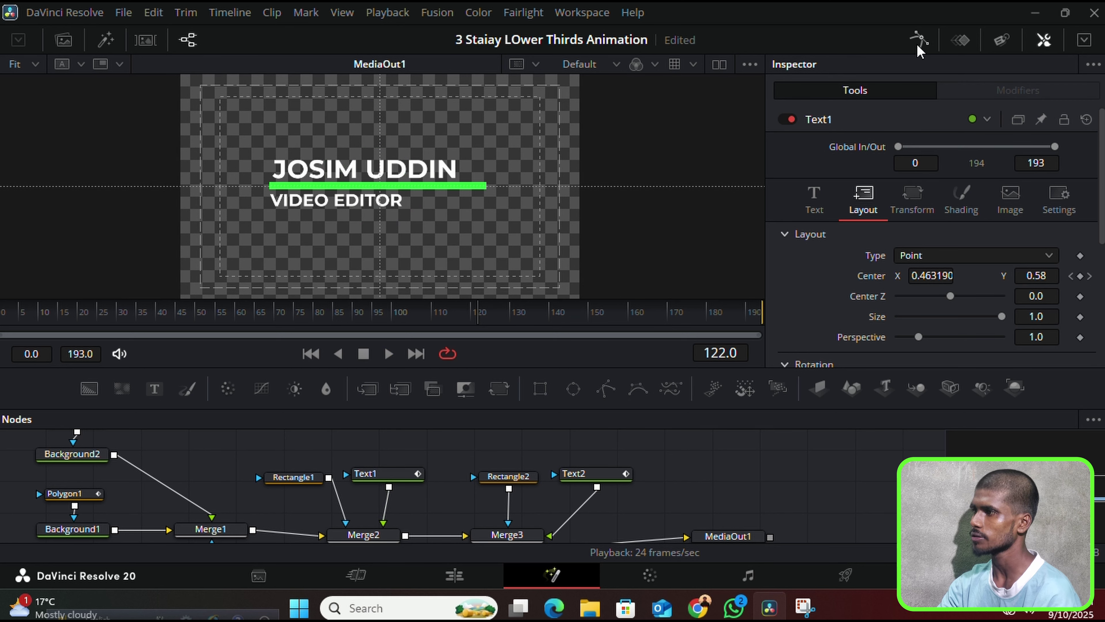
click(919, 40)
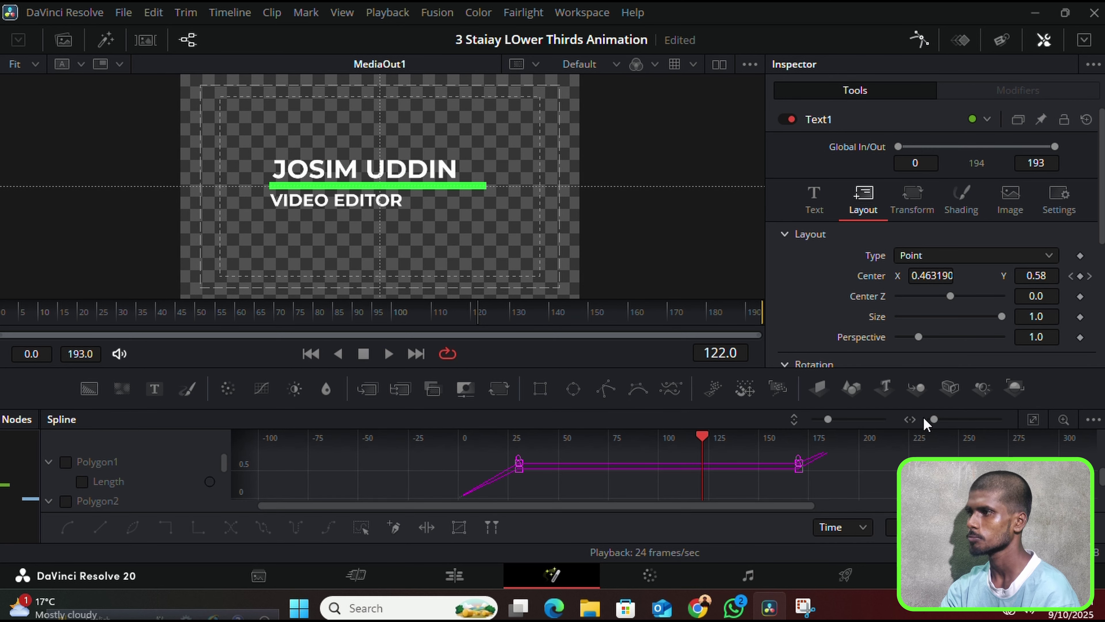
drag(624, 406, 670, 254)
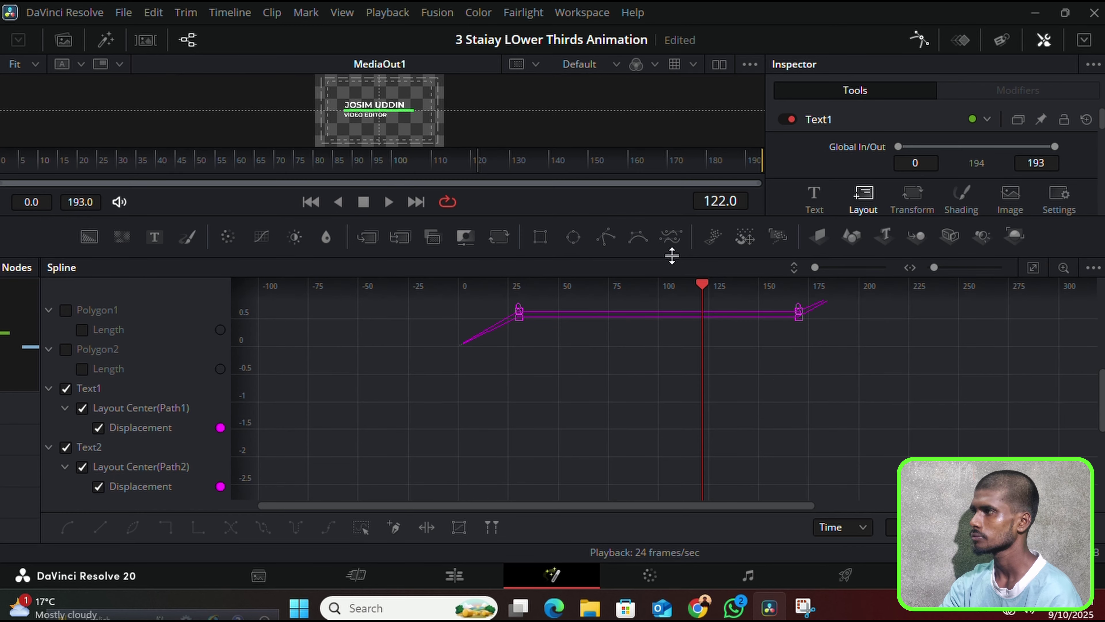
click(1039, 269)
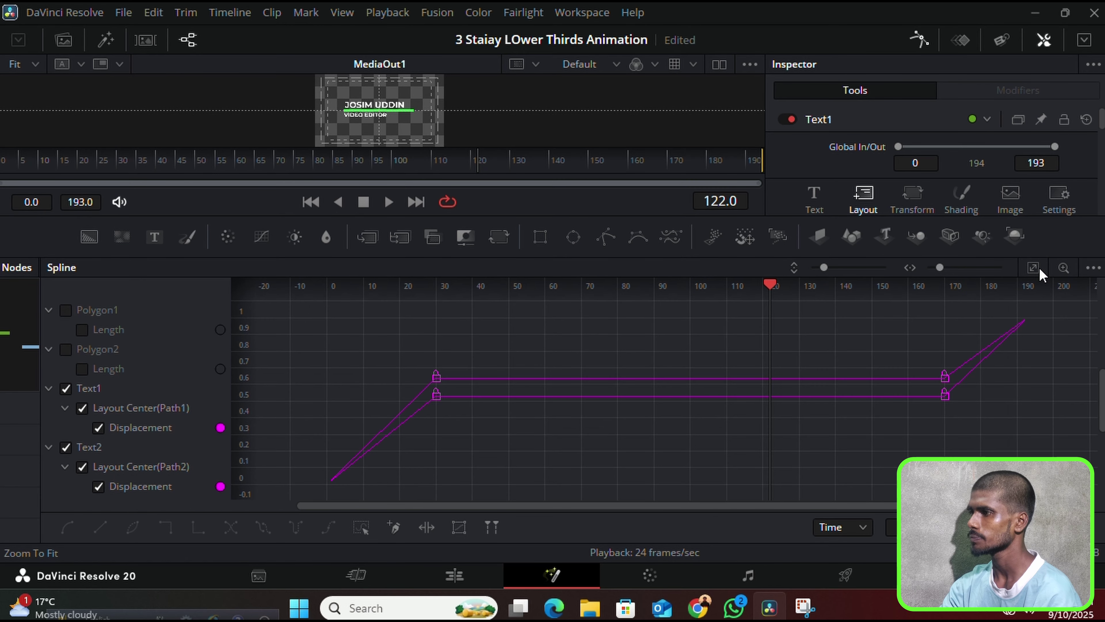
Apply a fast-start, slow-finish Ease preset to all displacement keyframes of Text1 and Text2, then close the Spline editor and enlarge the viewer
click(362, 528)
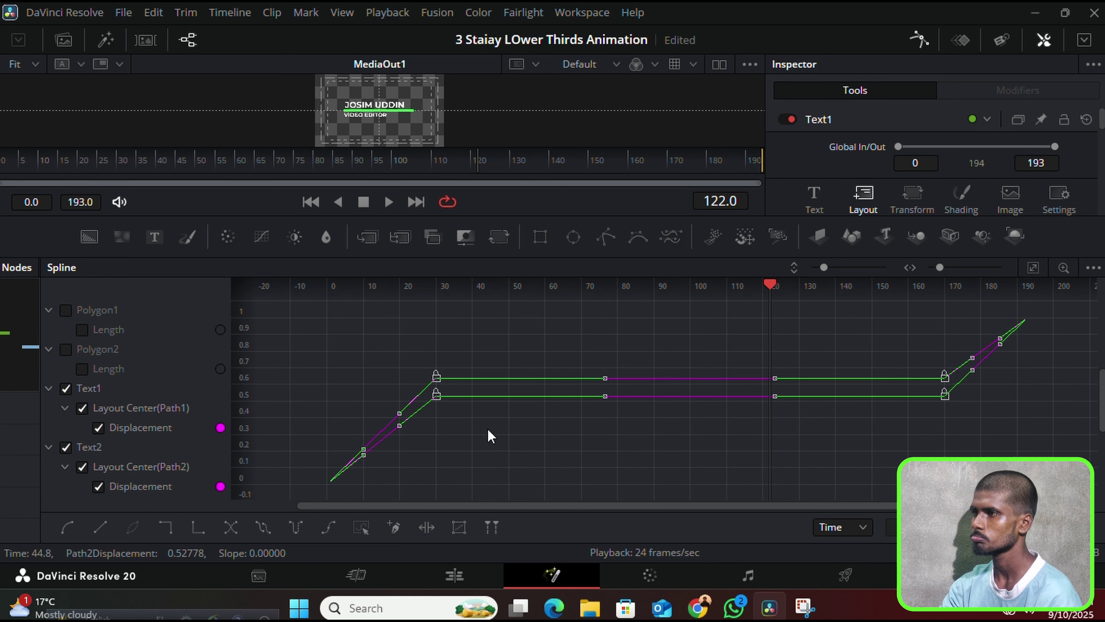
scroll(474, 370, down, 3)
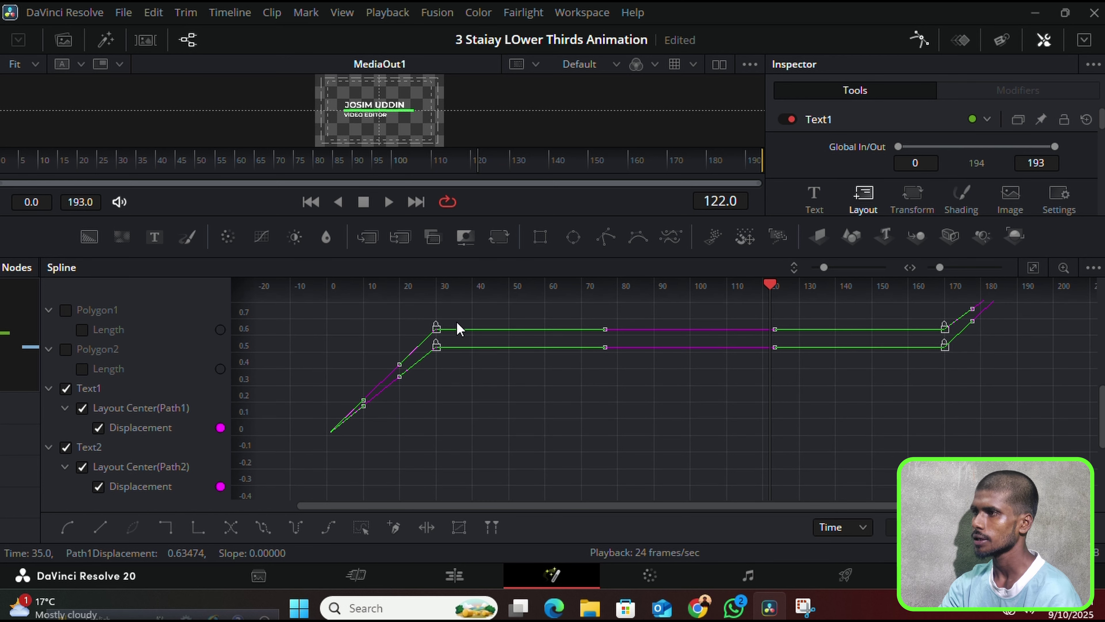
right_click(484, 371)
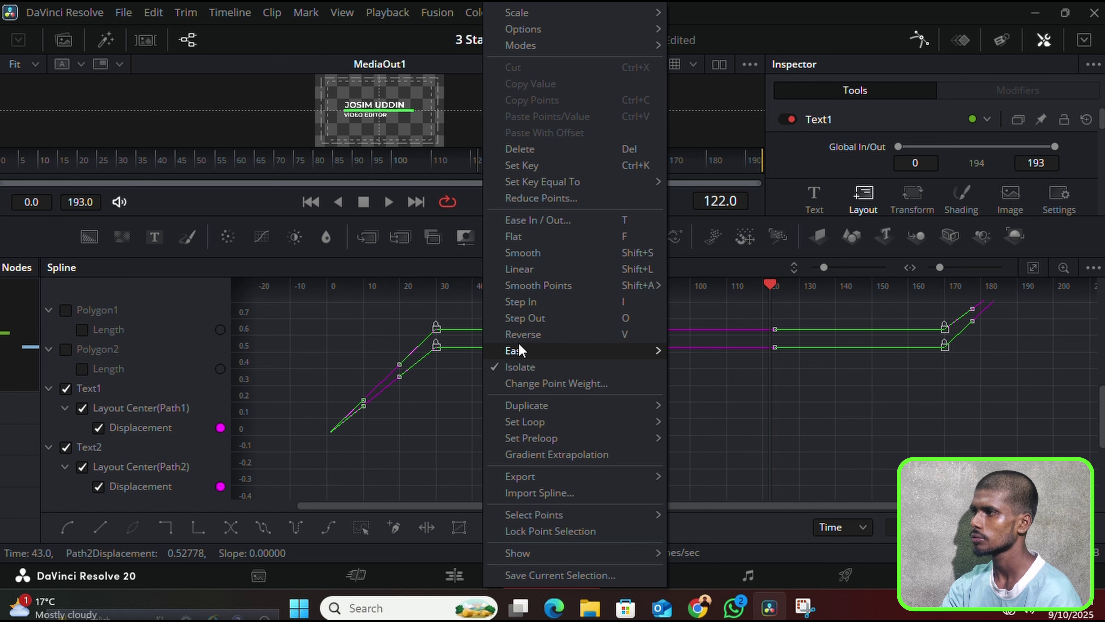
mouse_move(546, 351)
click(735, 401)
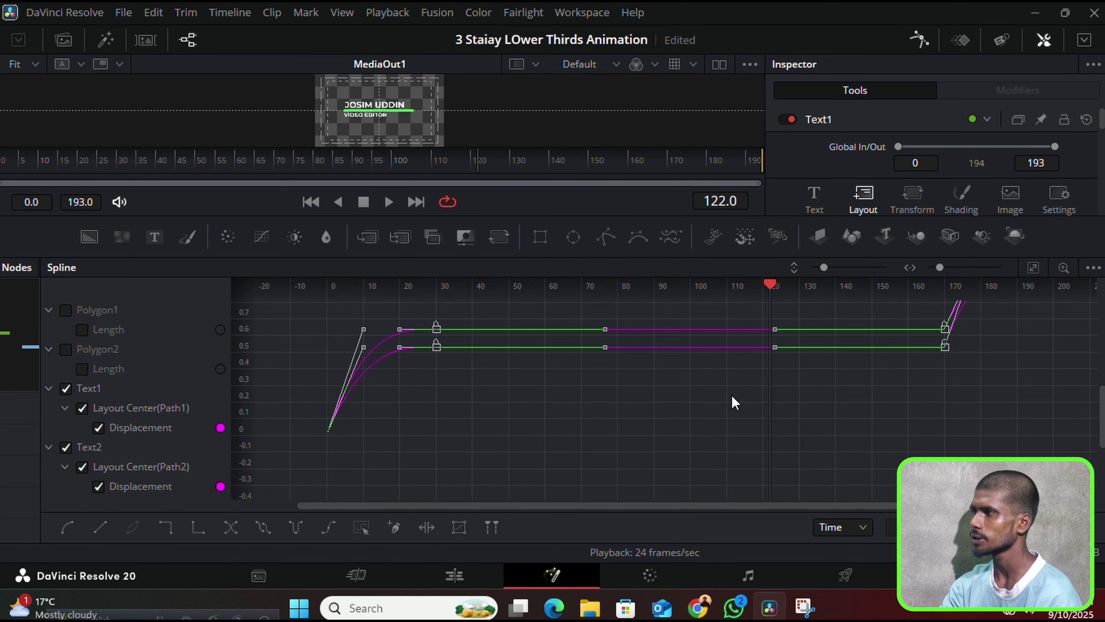
scroll(715, 411, up, 3)
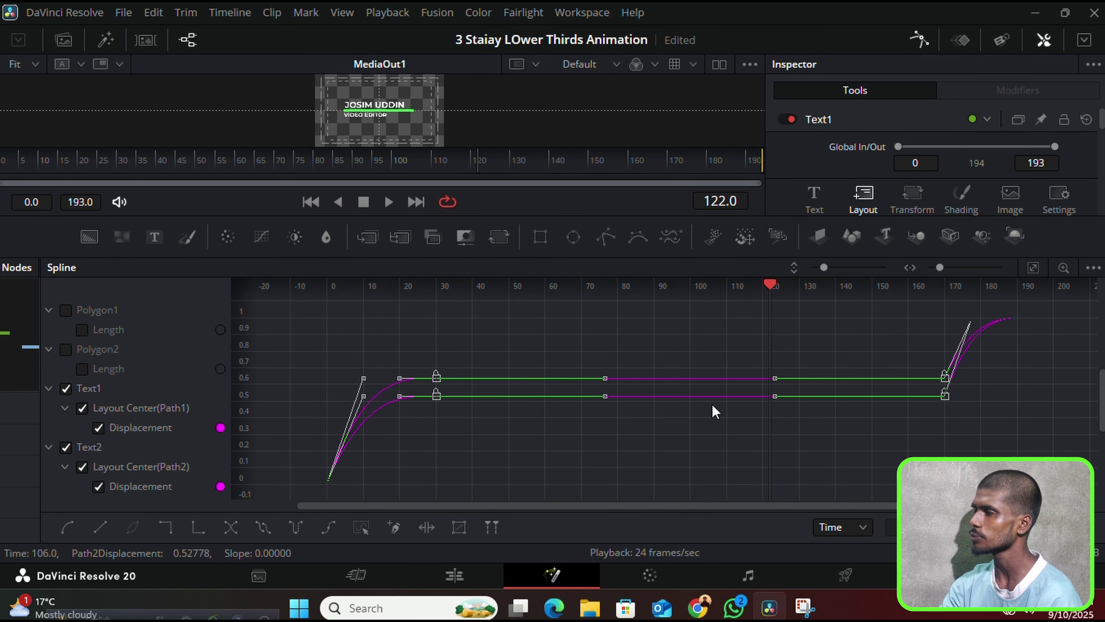
scroll(716, 409, up, 1)
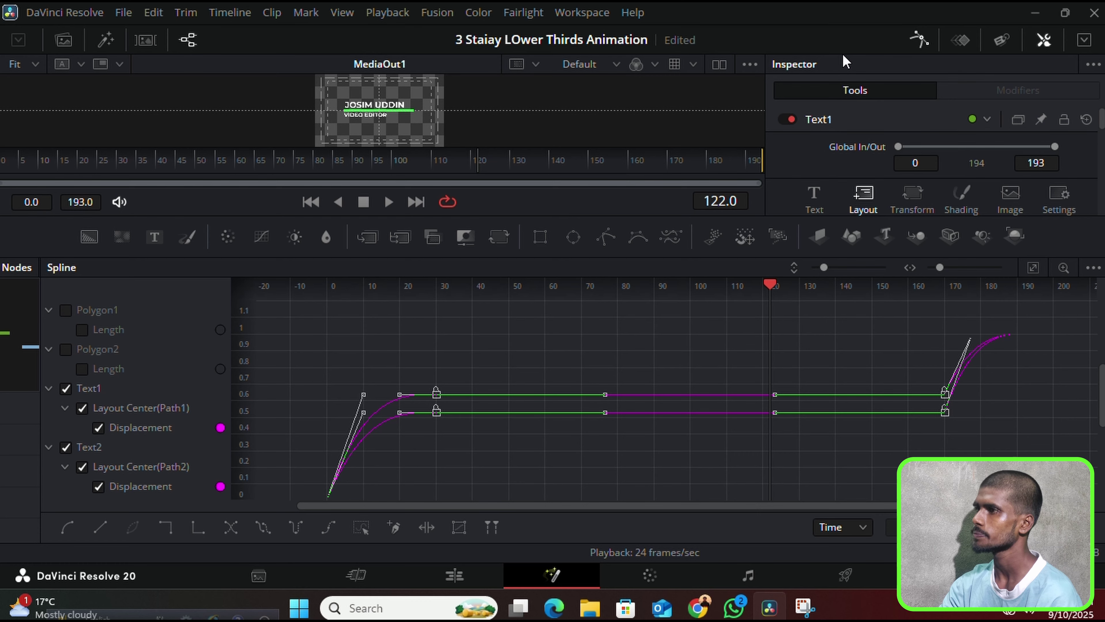
click(919, 39)
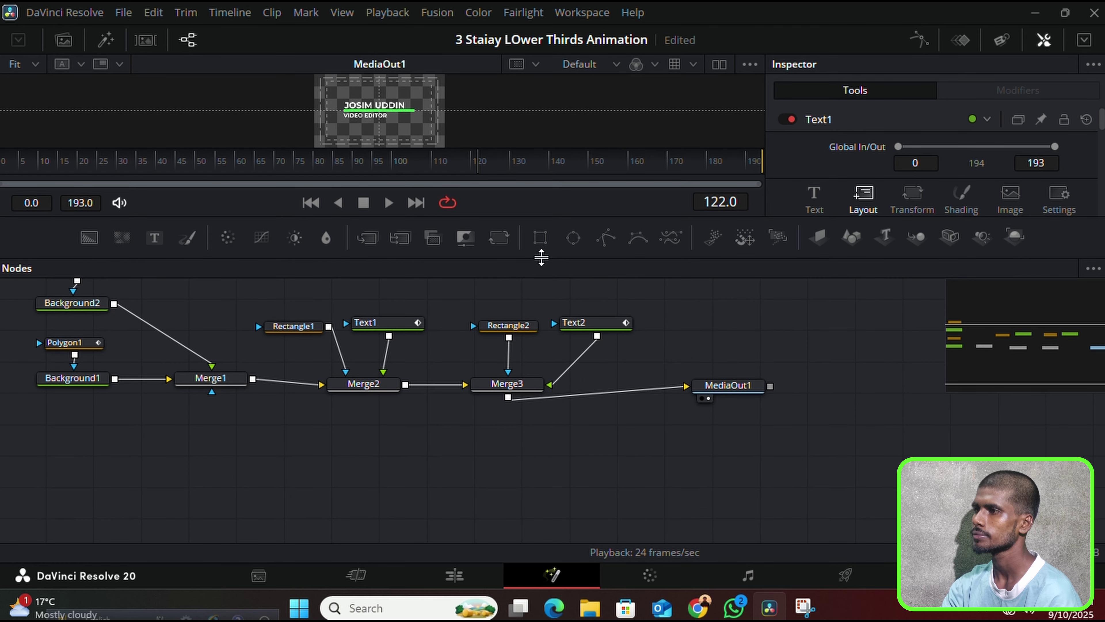
drag(542, 254, 555, 382)
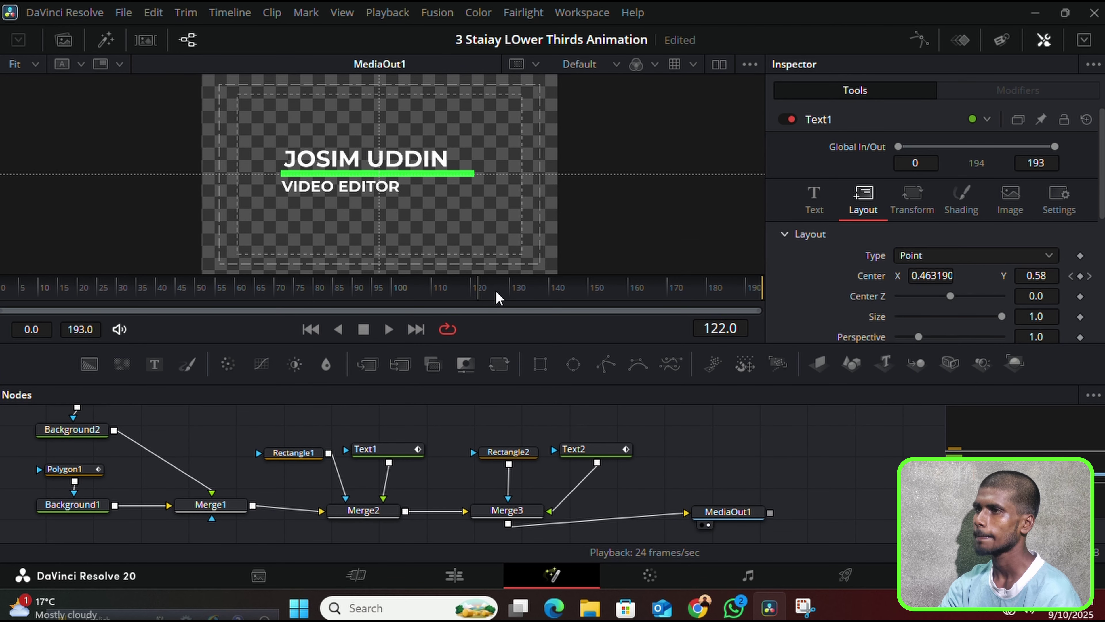
Play the composition from the start and scrub back to frame 51 to check the text and line animation
click(308, 294)
click(310, 329)
key(space)
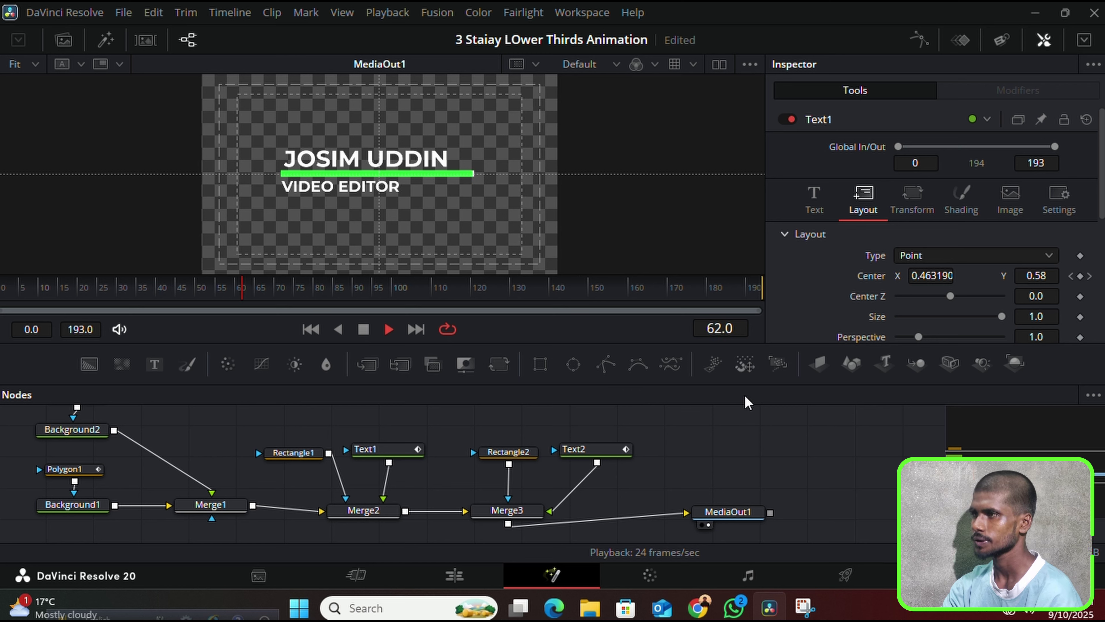
key(space)
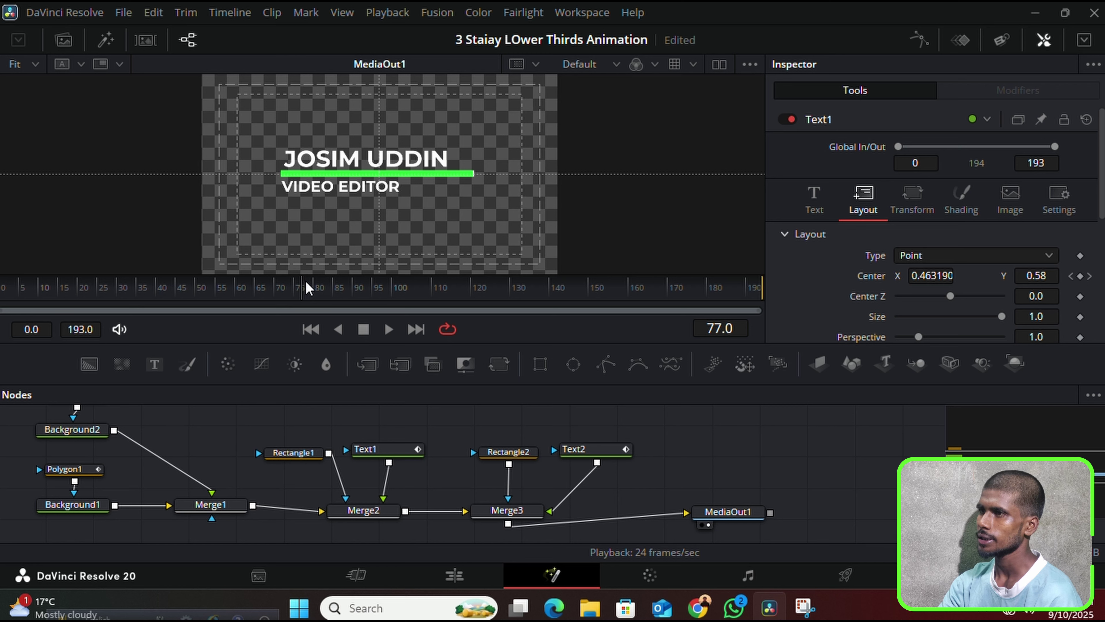
drag(307, 288, 203, 323)
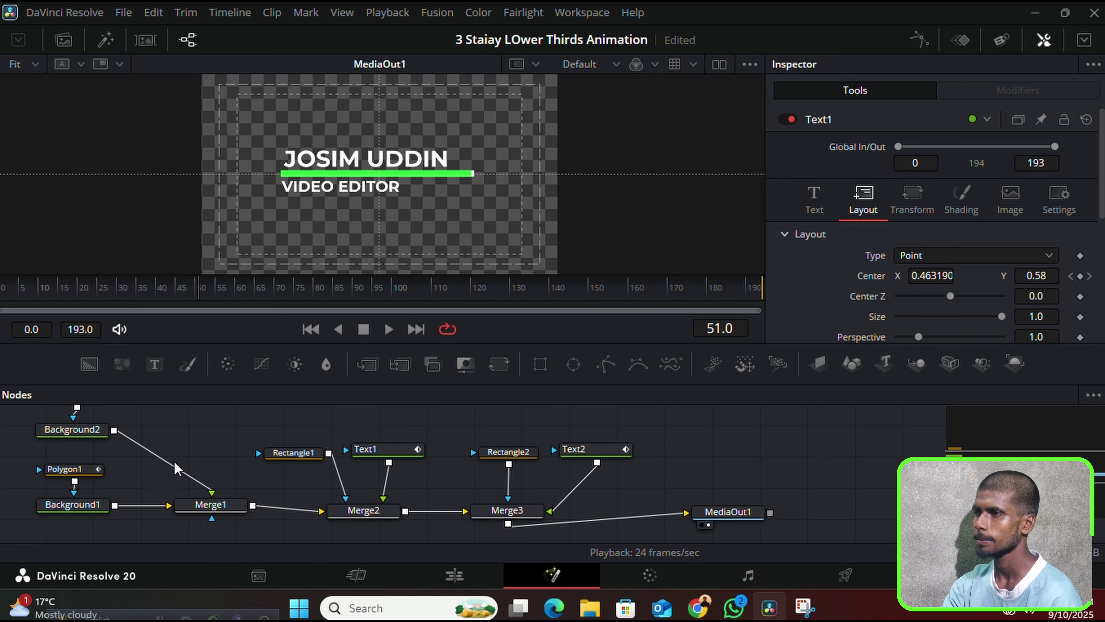
At frame 55, reduce Polygon2's Length to 0.874 so the green line ends near the name's right edge
scroll(153, 457, up, 3)
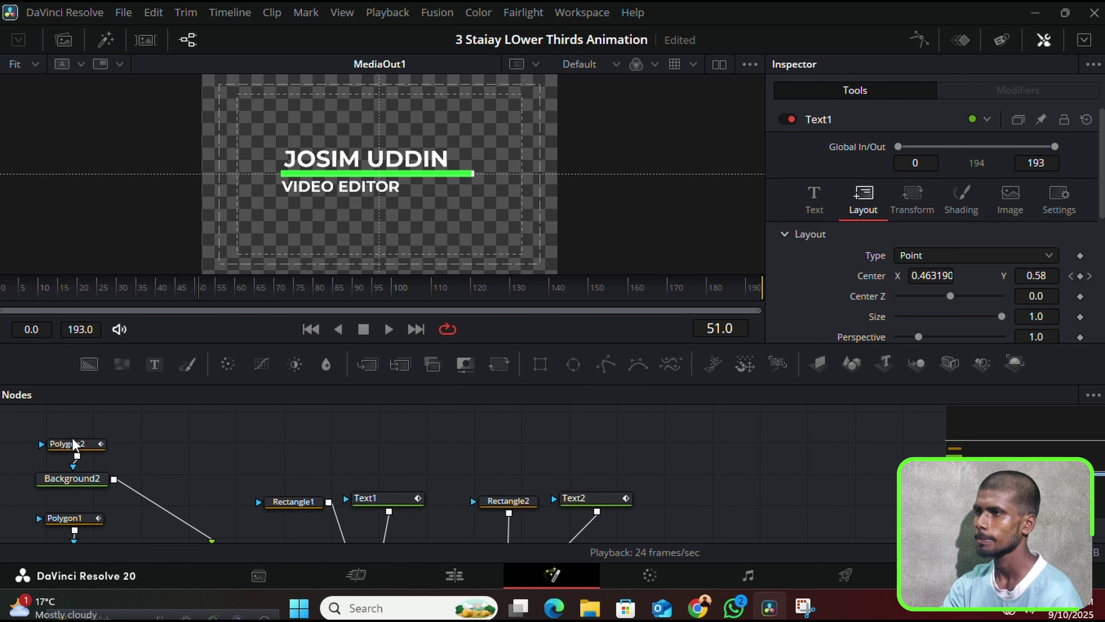
click(90, 446)
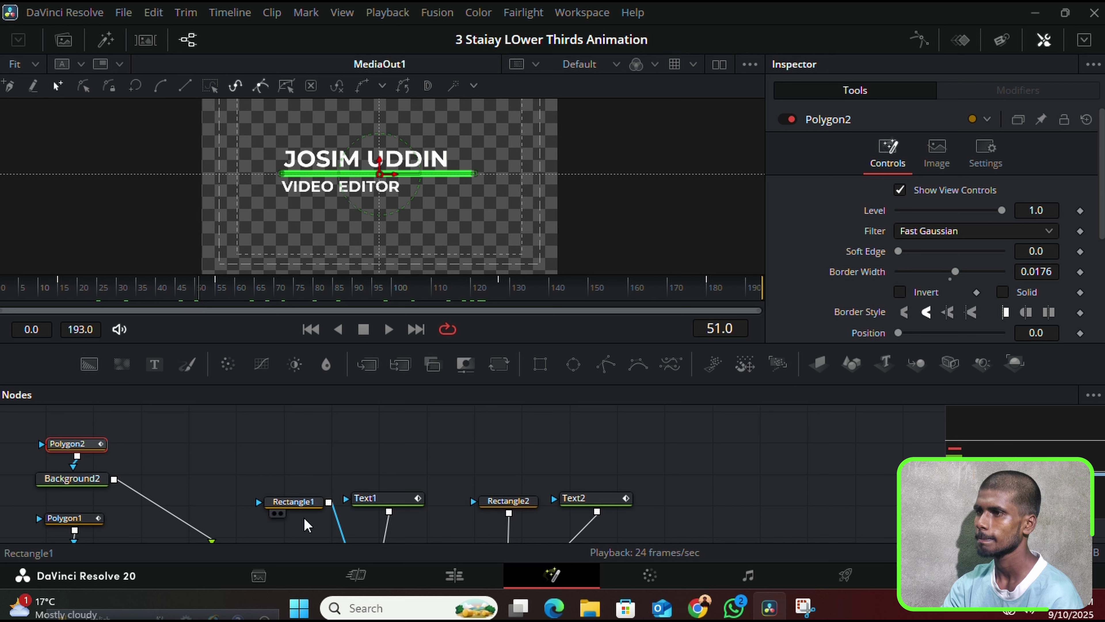
scroll(201, 480, down, 3)
scroll(191, 480, up, 3)
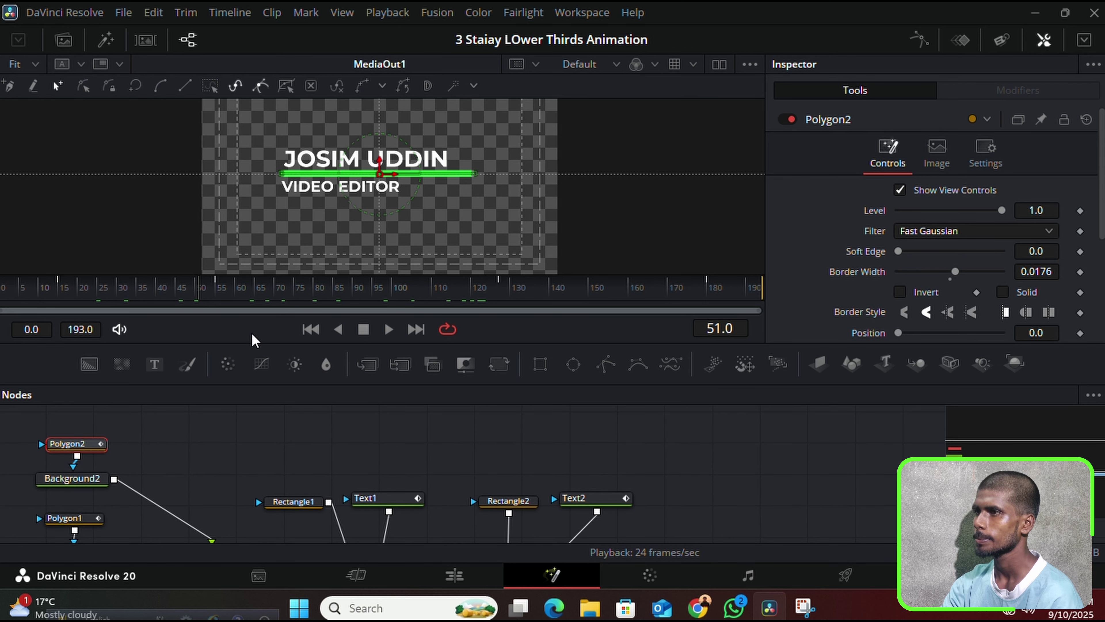
drag(195, 306, 309, 310)
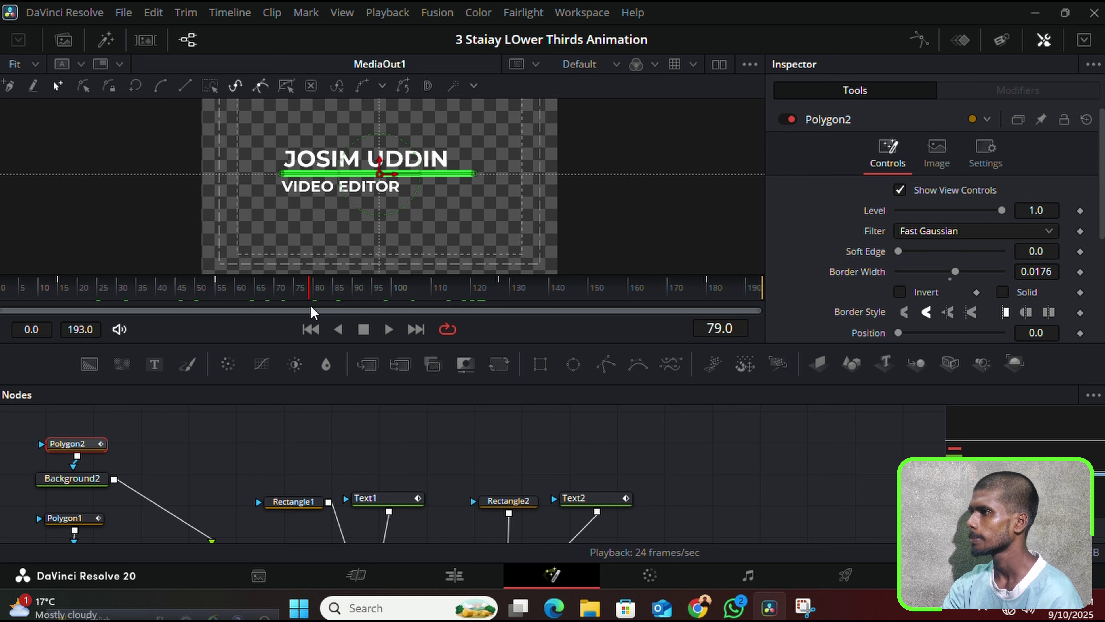
scroll(872, 248, down, 3)
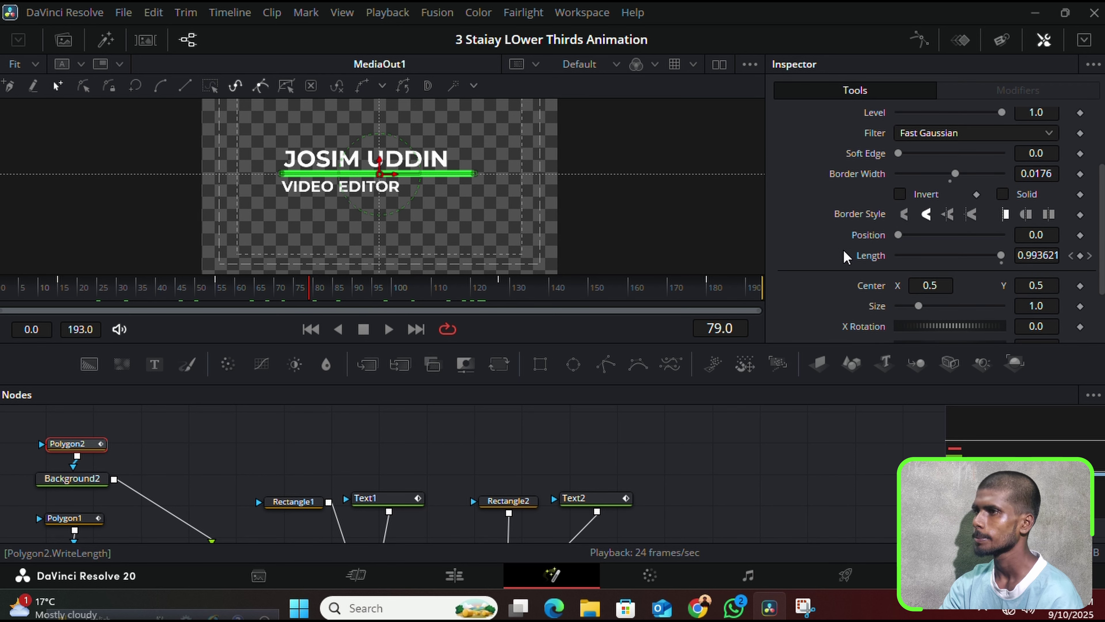
drag(306, 301, 219, 301)
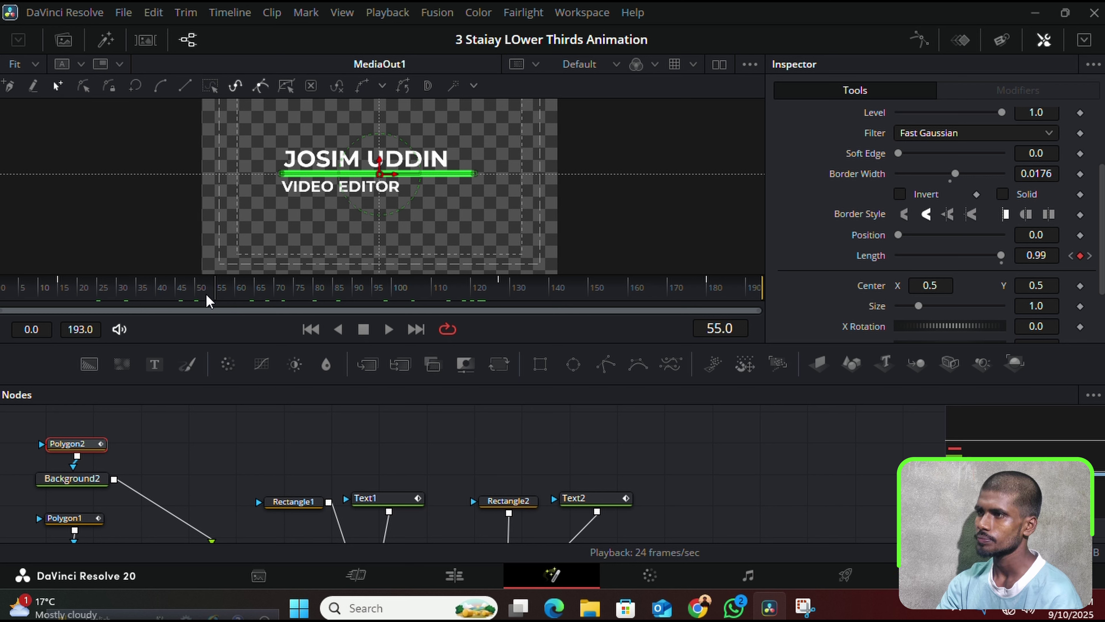
drag(213, 297, 216, 300)
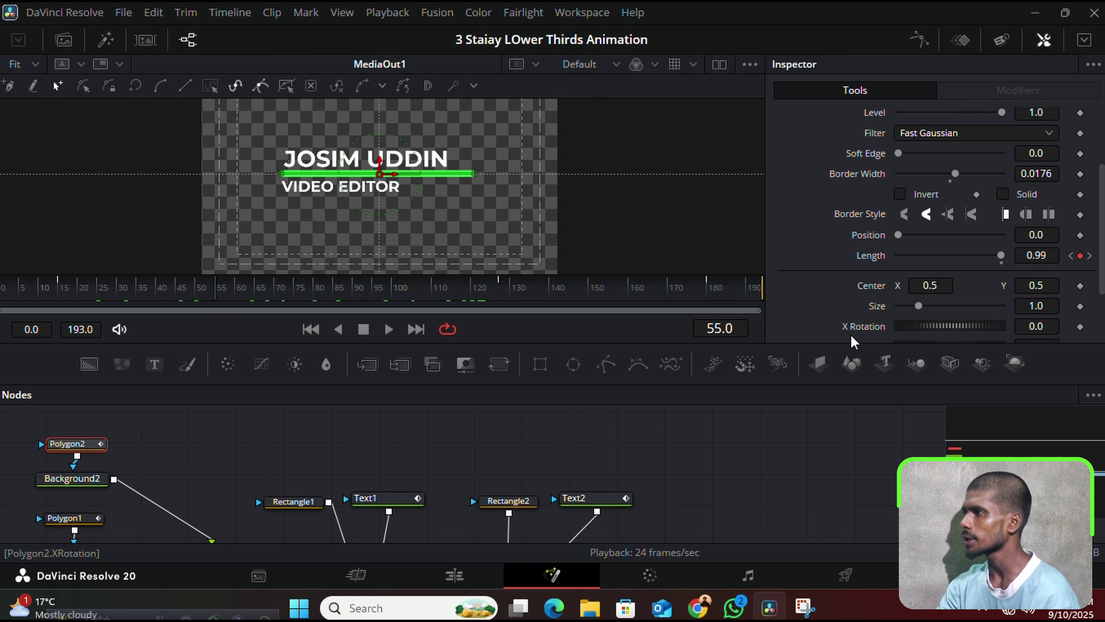
mouse_move(1002, 255)
mouse_down()
mouse_move(985, 263)
mouse_move(992, 272)
mouse_up()
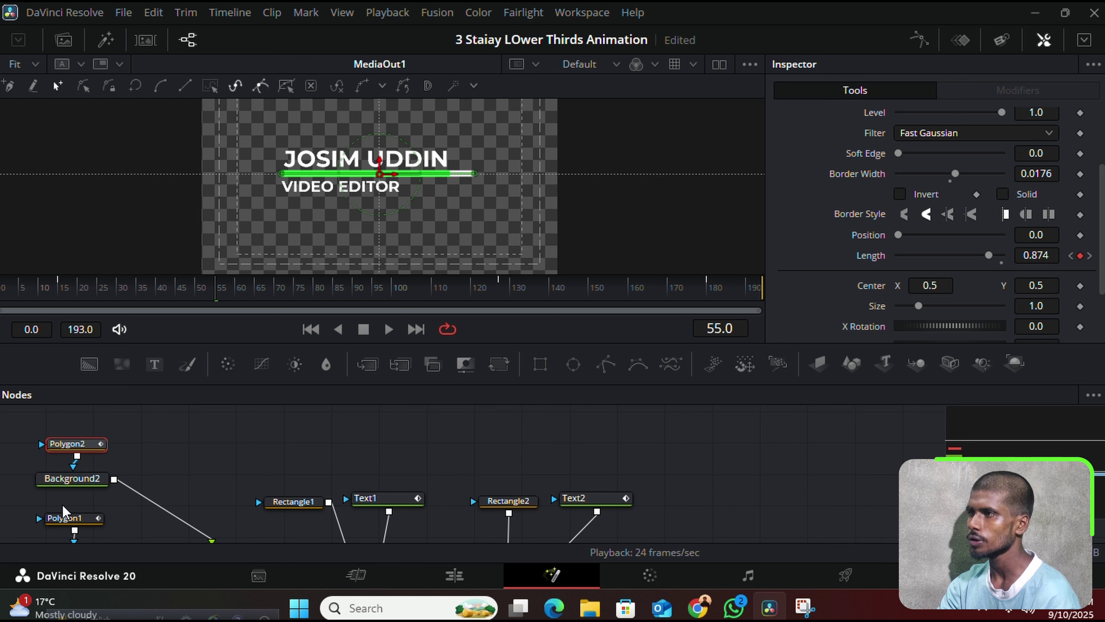
Set Polygon1's Length to about 0.871 at frame 55 and to 0.885 at frame 140
click(61, 516)
scroll(61, 513, down, 1)
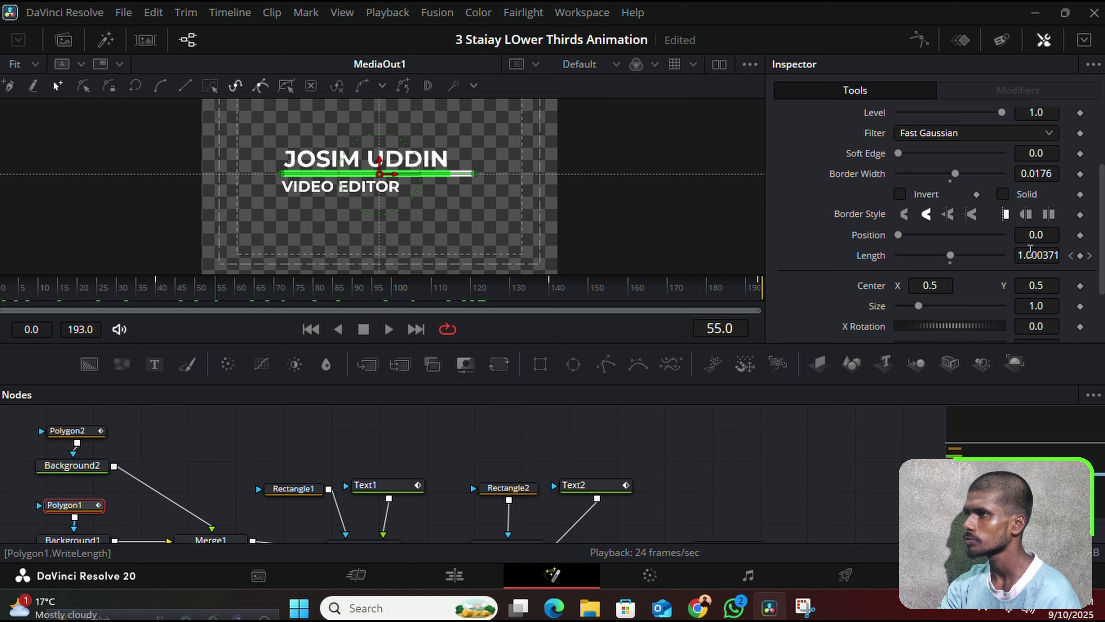
drag(1043, 254, 1000, 254)
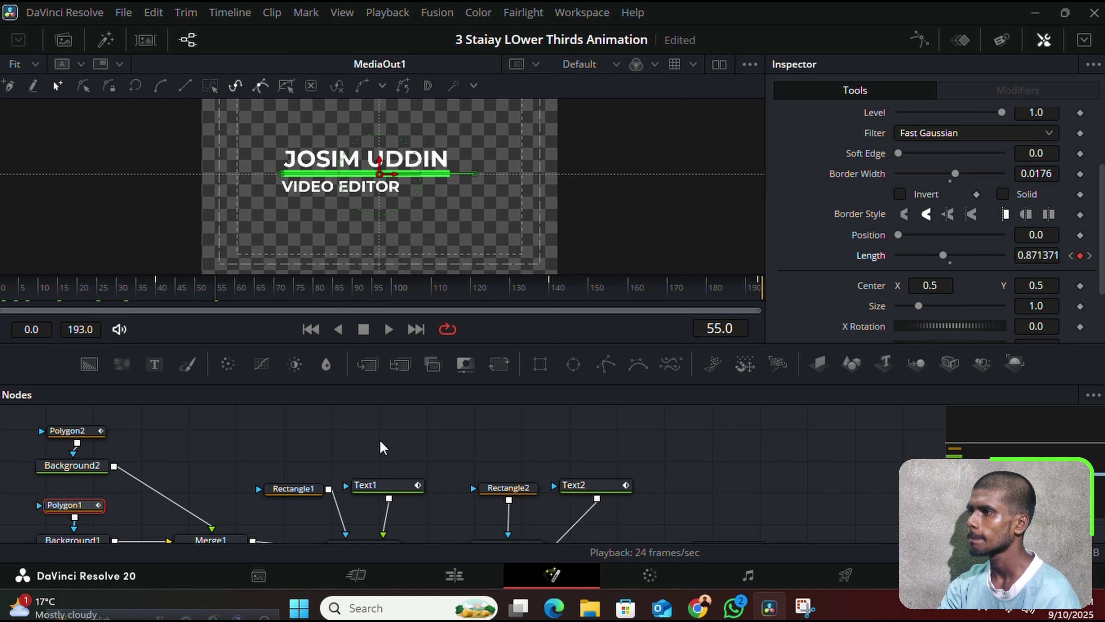
click(553, 292)
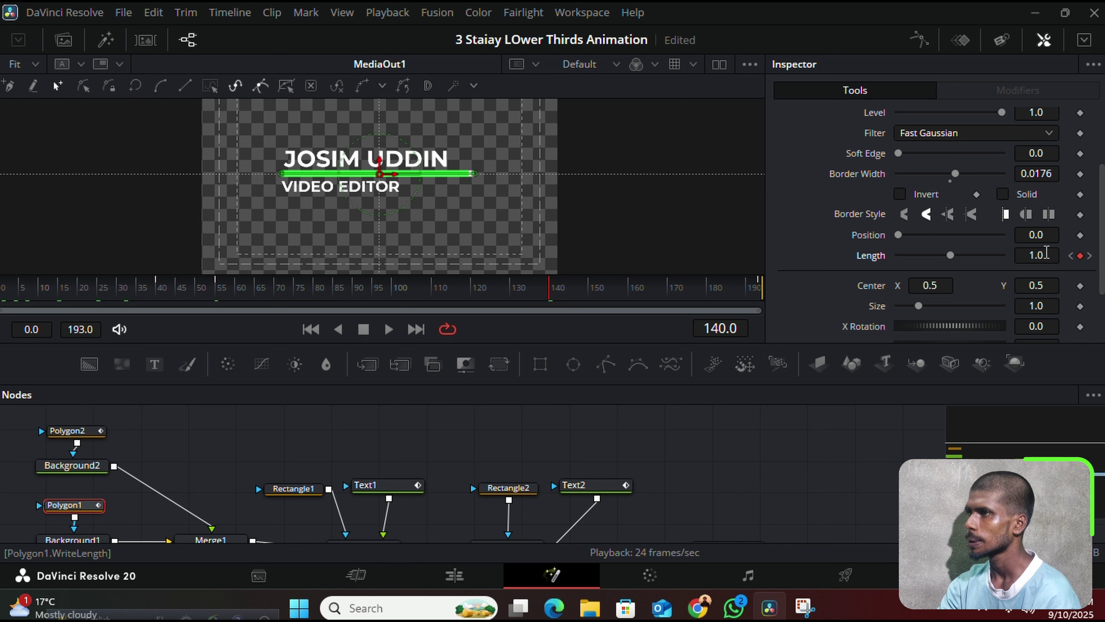
drag(1046, 252, 1042, 252)
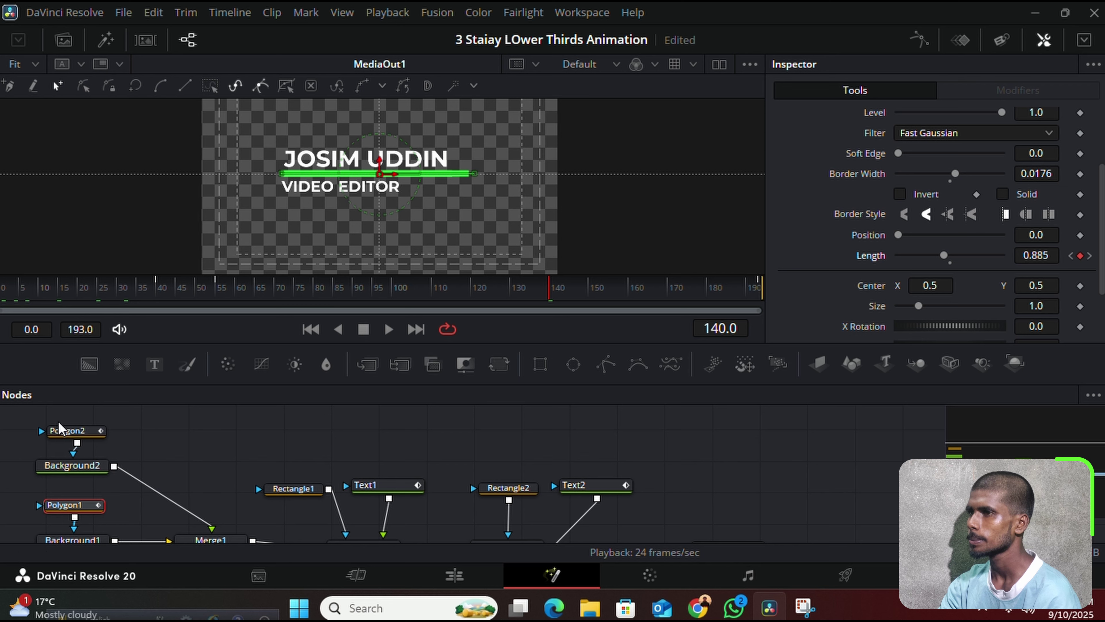
At frame 140, set Polygon2's Length to about 0.861
click(59, 429)
scroll(86, 431, up, 1)
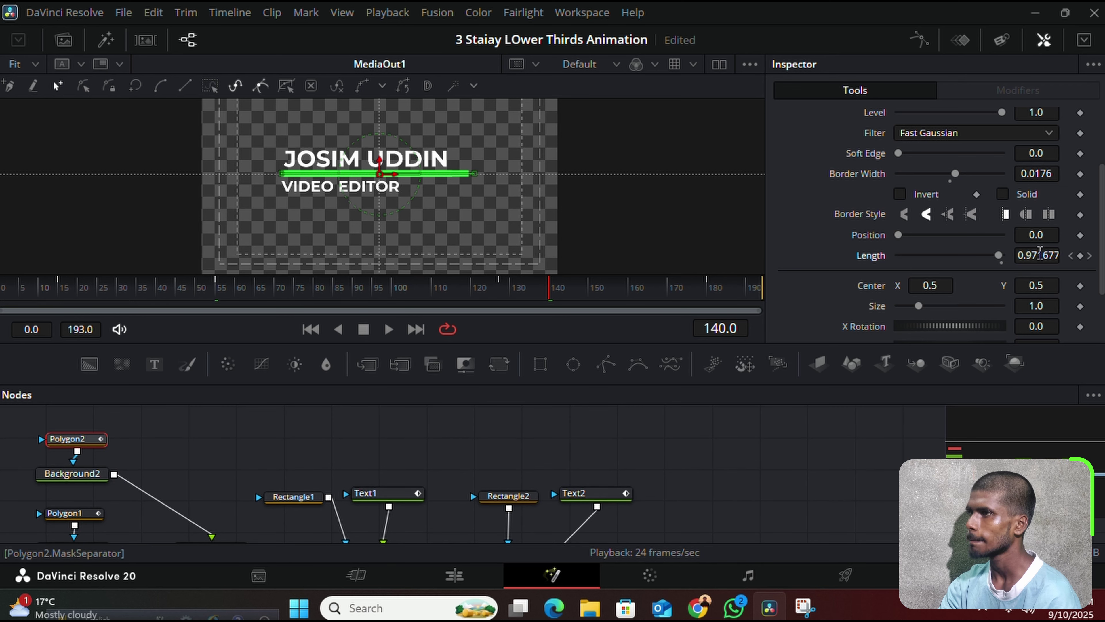
click(1040, 252)
key(BackSpace)
text(1)
key(Return)
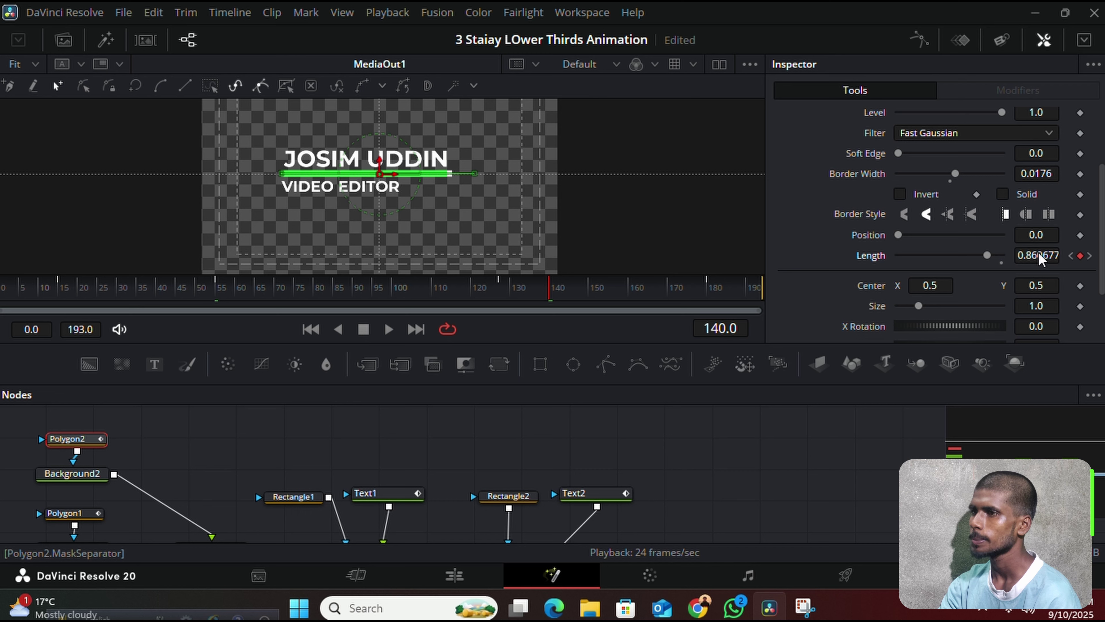
Match the white line at frame 140 by setting Polygon1's Length to 0.861, and deselect the node
click(69, 513)
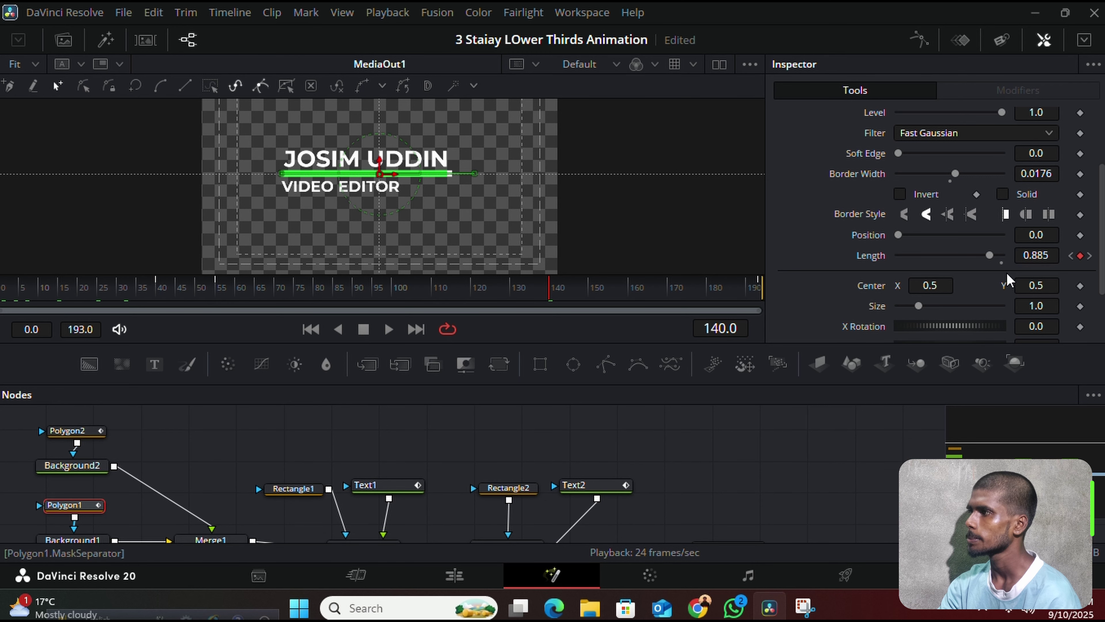
drag(1038, 255, 1033, 255)
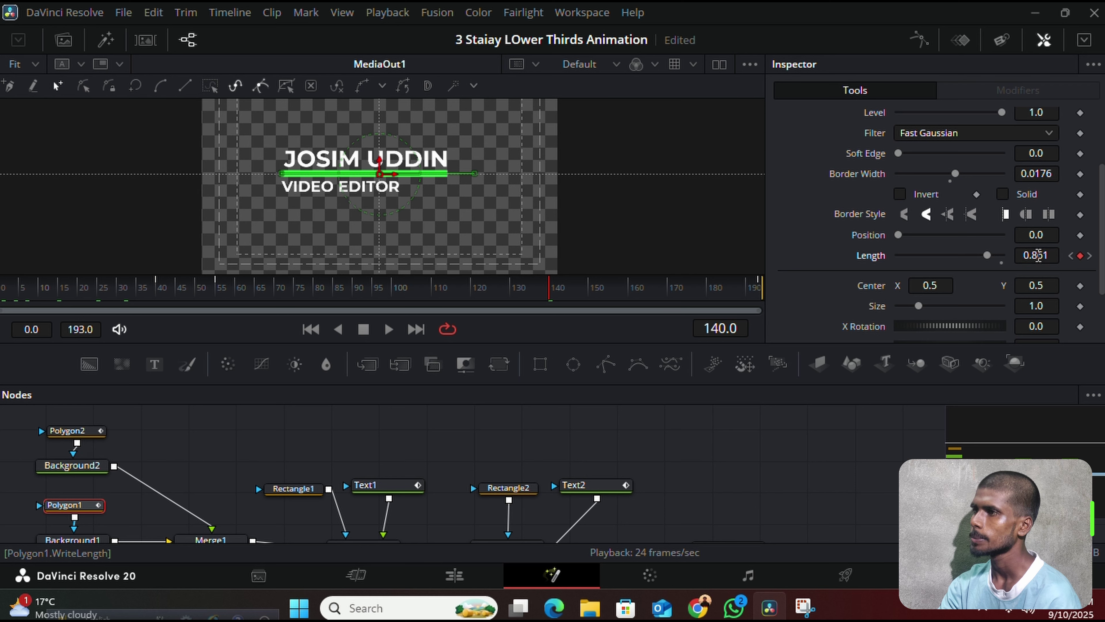
click(431, 446)
Play the composition from the start to check how the shortened lines animate
drag(542, 301, 3, 299)
key(space)
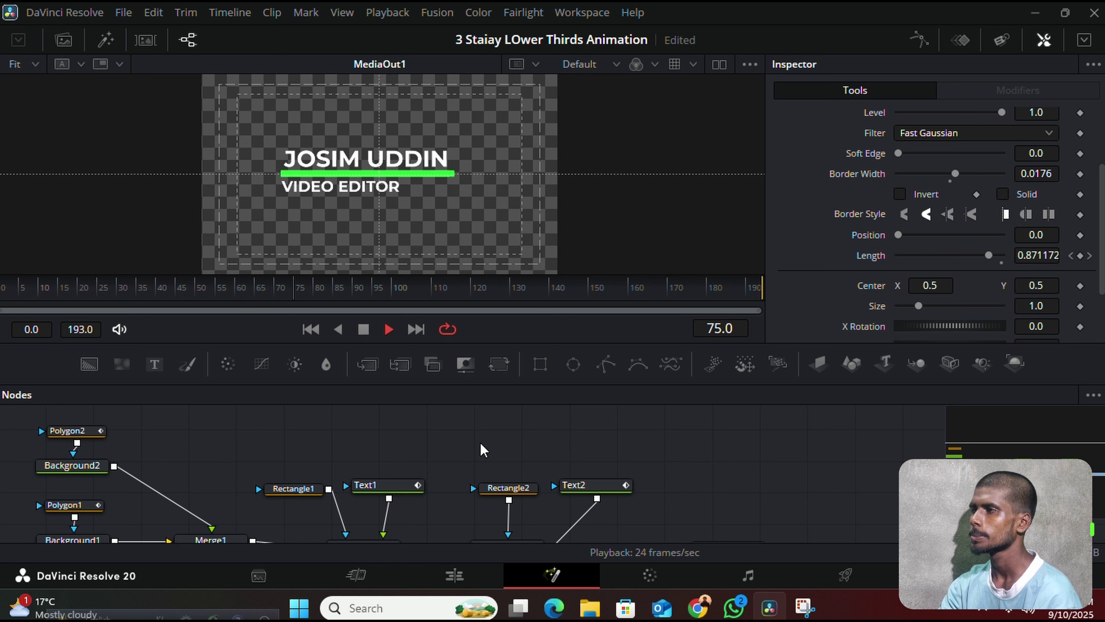
key(space)
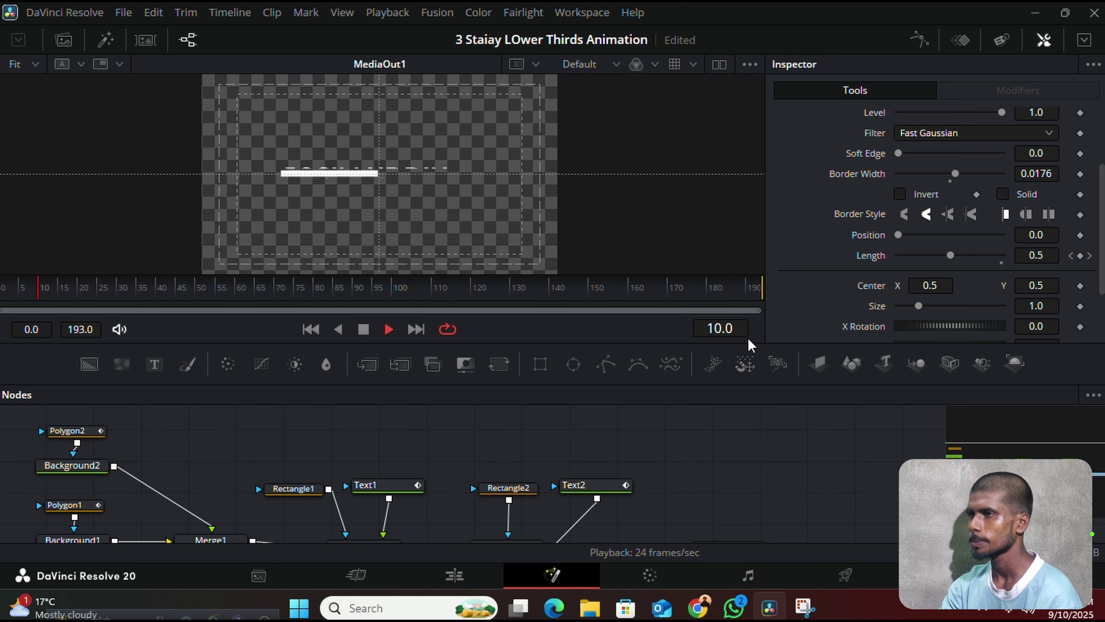
key(space)
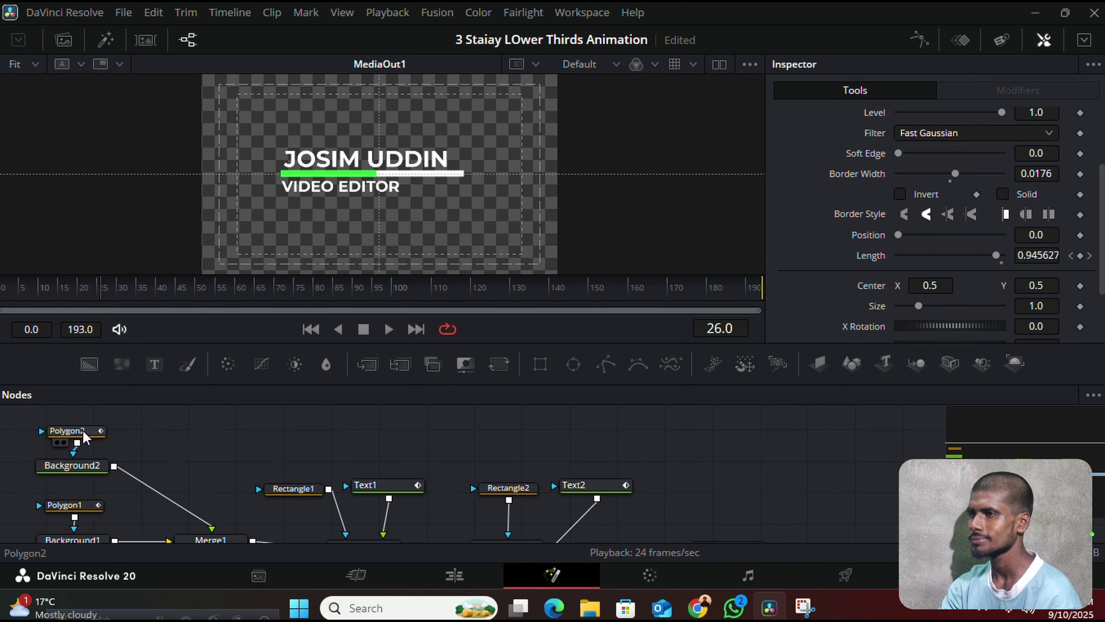
Delete Polygon1's Length keyframe at frame 55
click(80, 506)
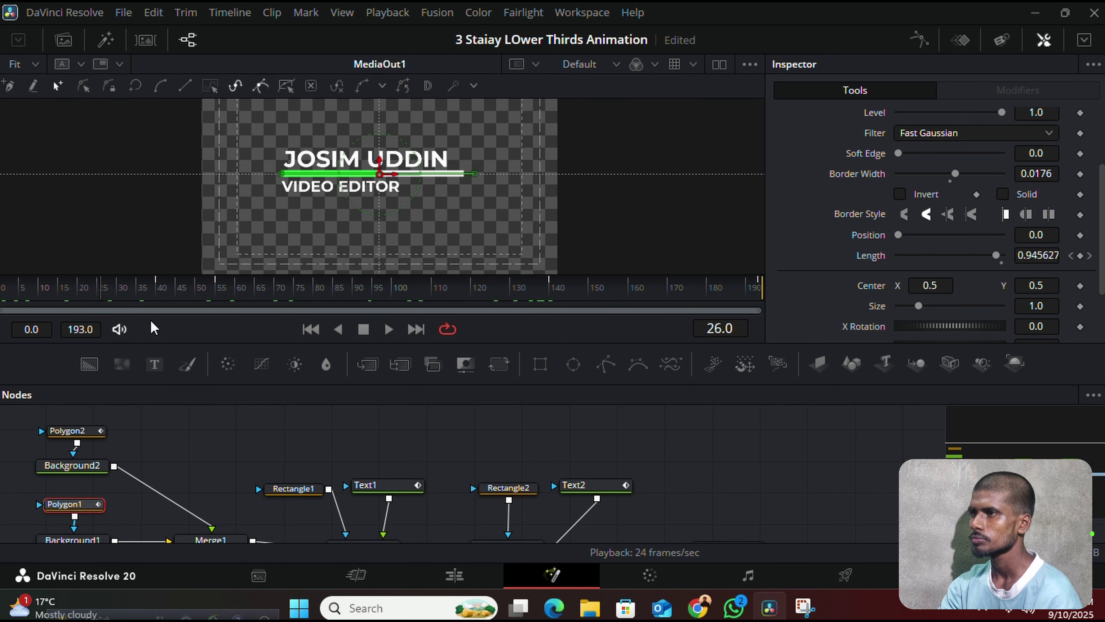
click(156, 291)
drag(155, 291, 157, 294)
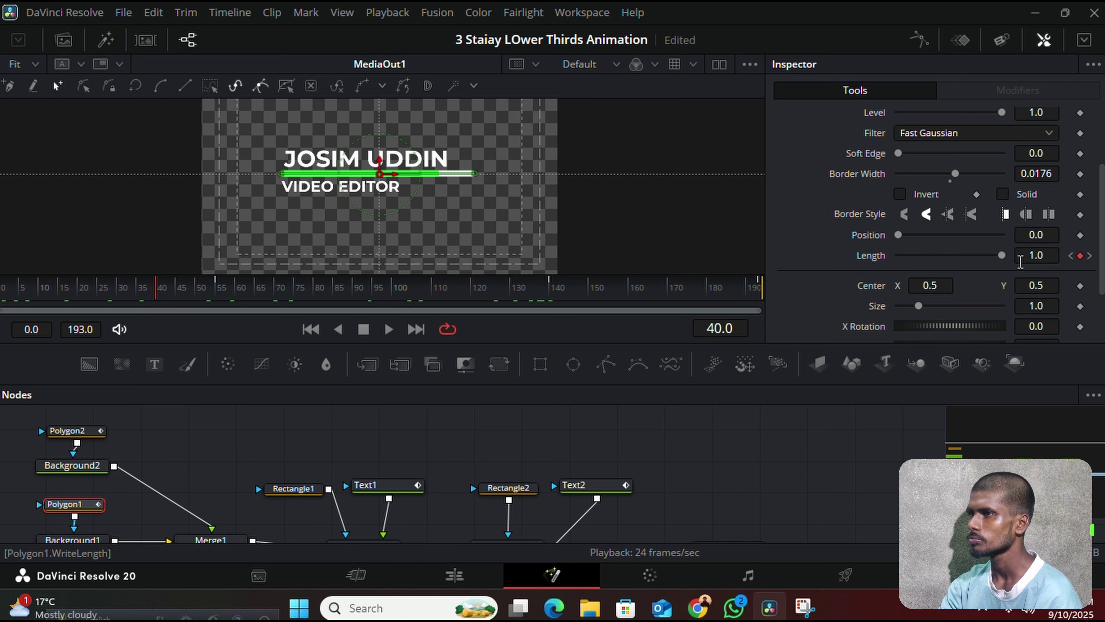
drag(218, 290, 220, 298)
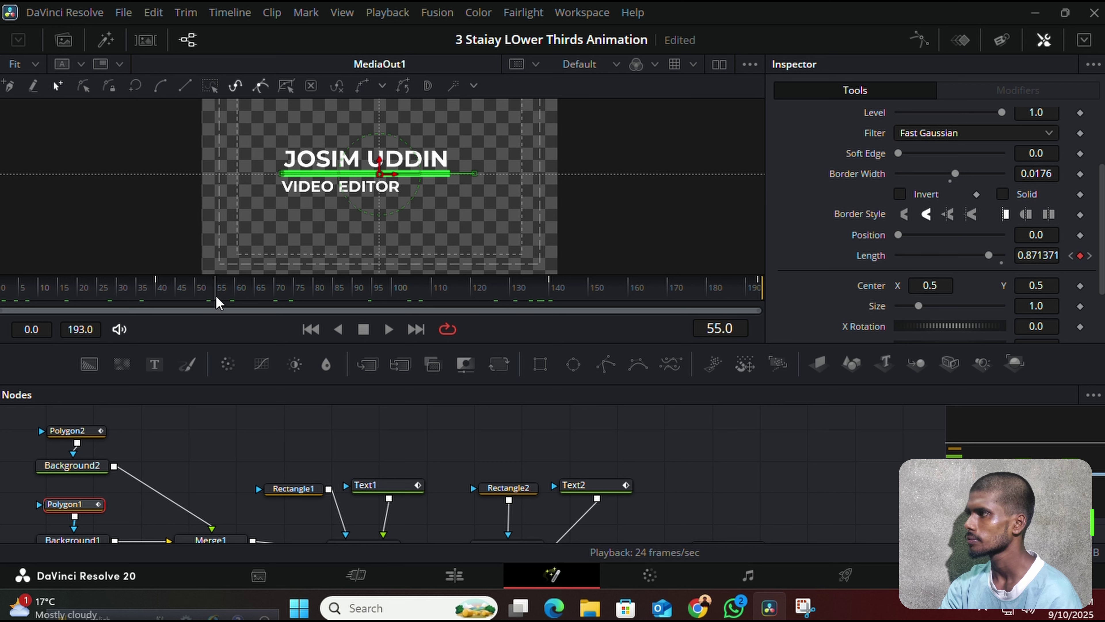
click(1081, 257)
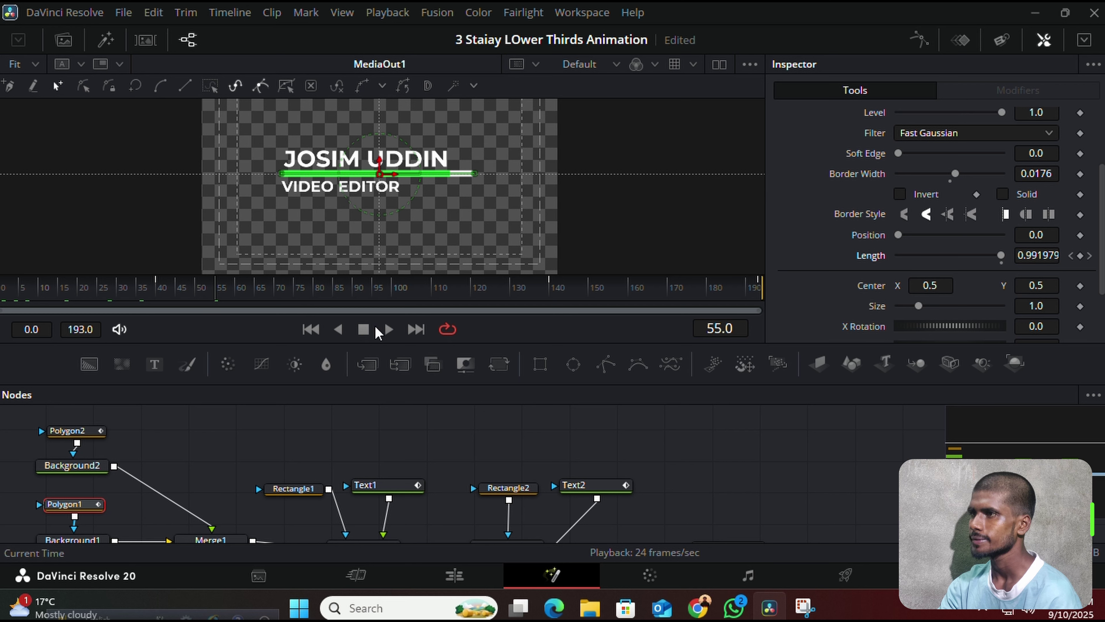
At frame 40, reduce Polygon1's Length so the white line ends at the name's right edge
click(211, 296)
drag(211, 298, 156, 297)
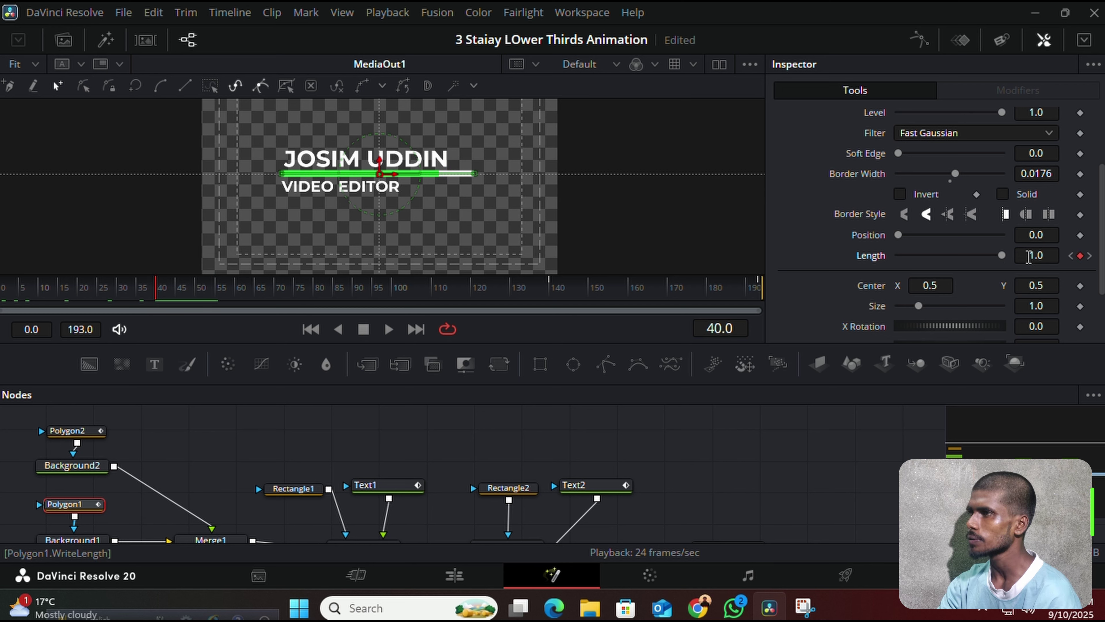
mouse_move(1029, 257)
mouse_down()
mouse_move(1018, 256)
mouse_move(1046, 254)
mouse_move(1032, 257)
mouse_up()
Set Polygon2's Length to about 0.862 at frame 40 to match the white line
click(80, 432)
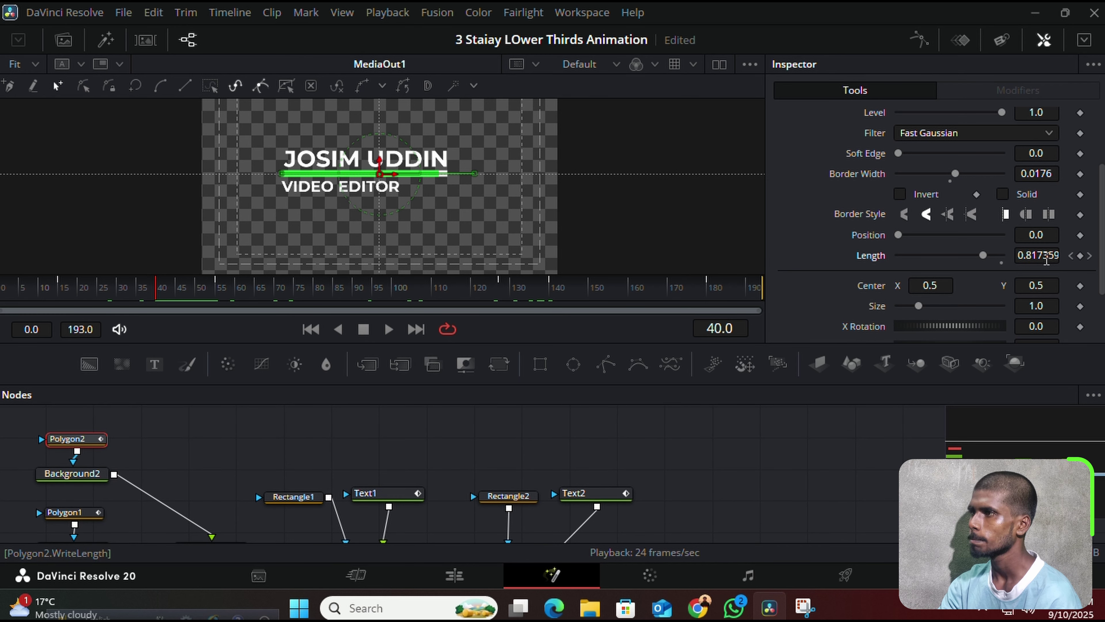
drag(1047, 260, 1045, 260)
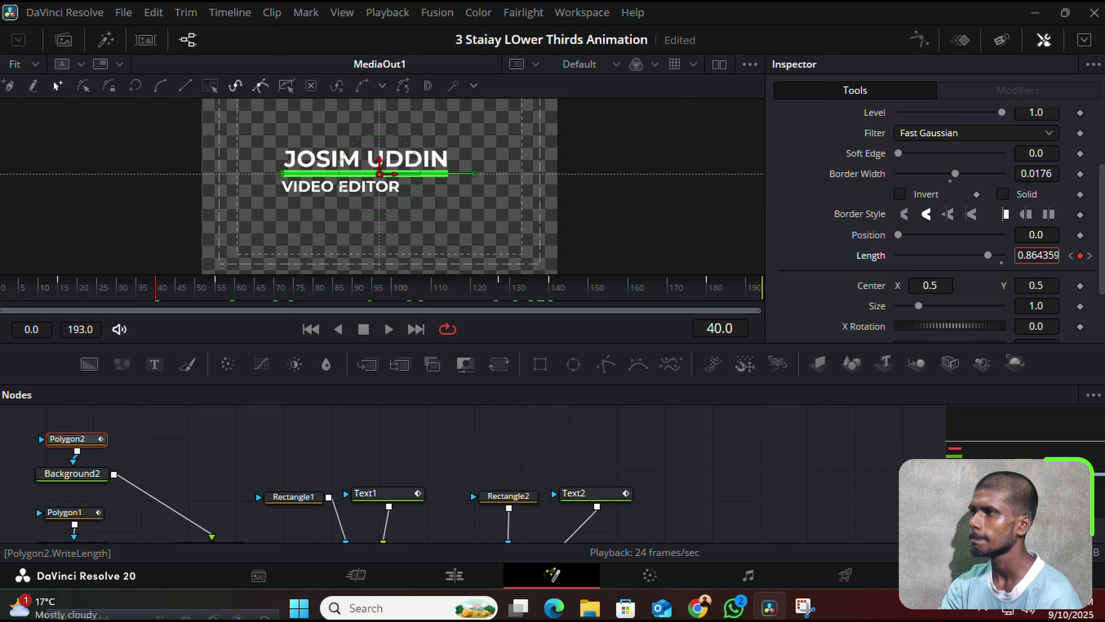
drag(1038, 255, 1036, 255)
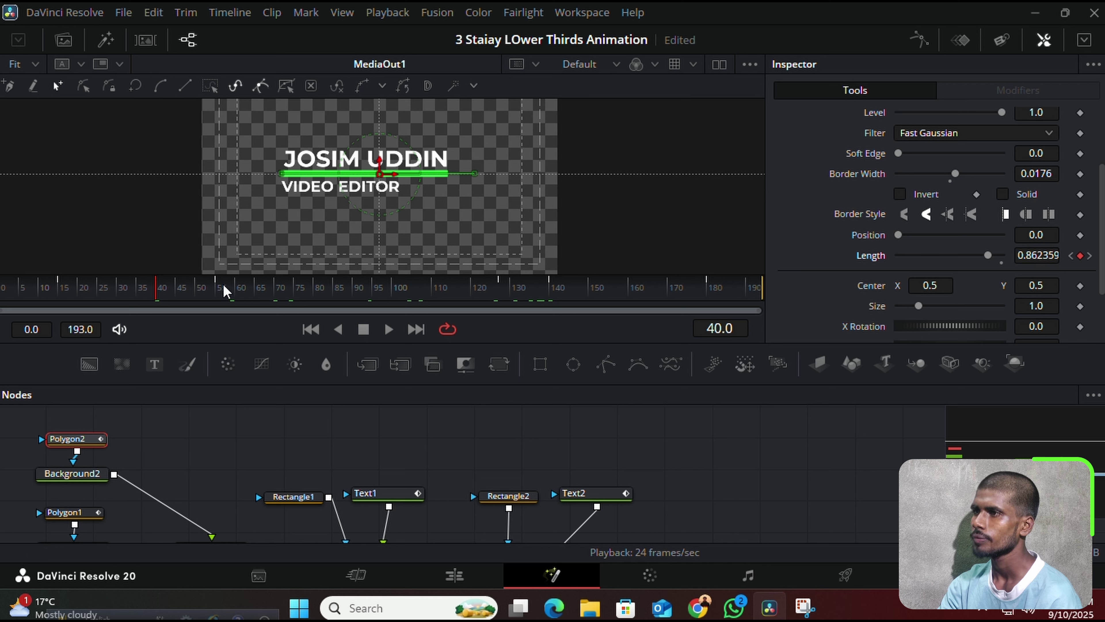
Delete Polygon2's Length keyframe at frame 55, return to frame 40 and save the project
click(226, 291)
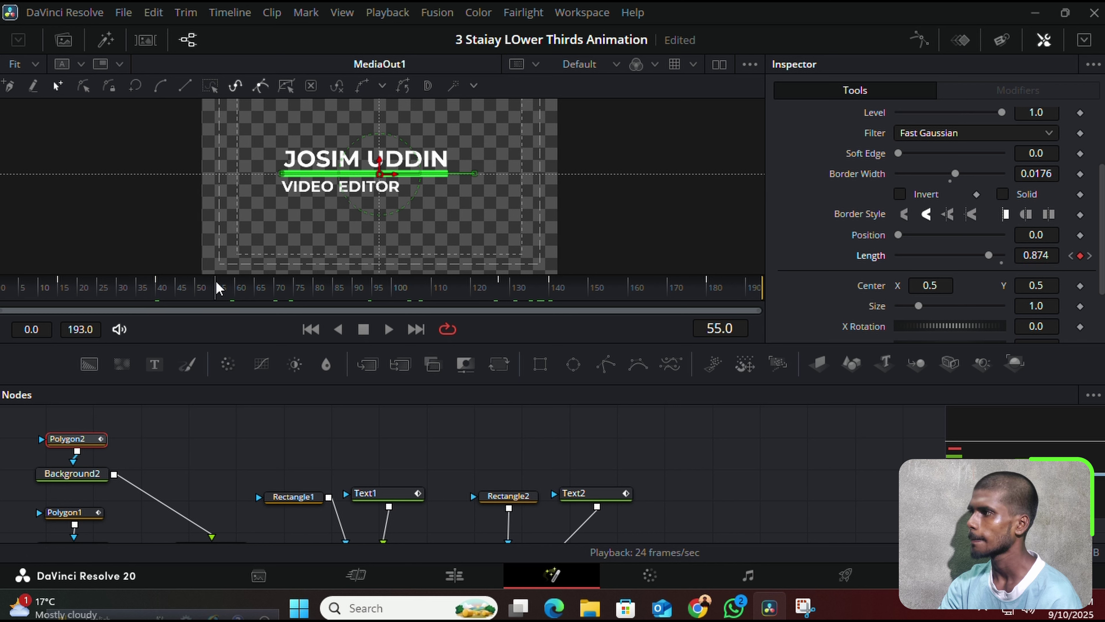
click(1083, 256)
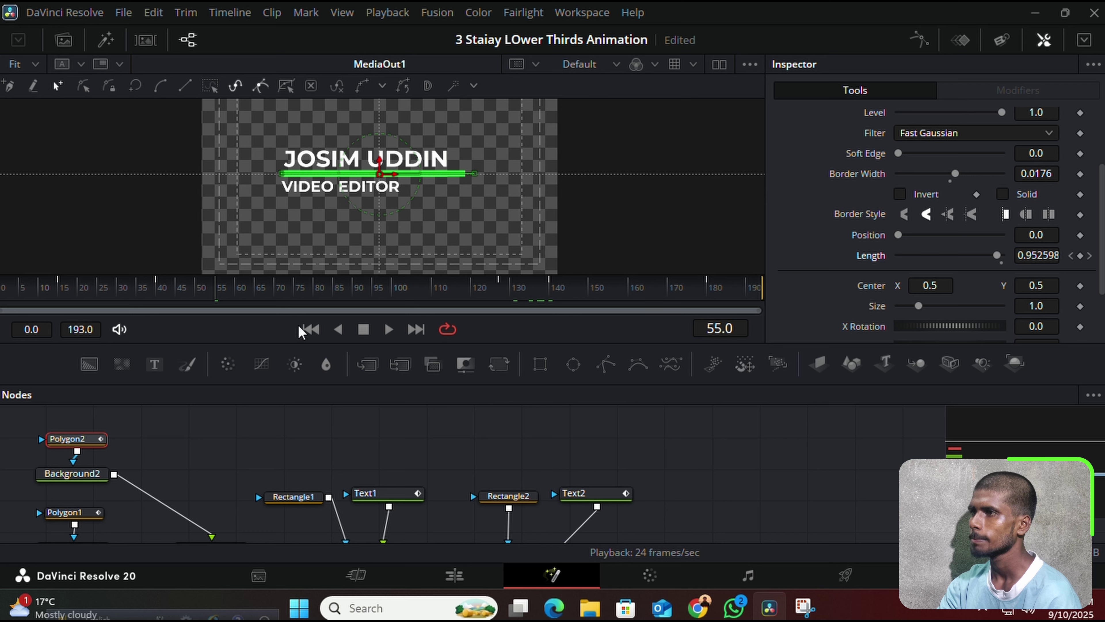
drag(220, 292, 158, 299)
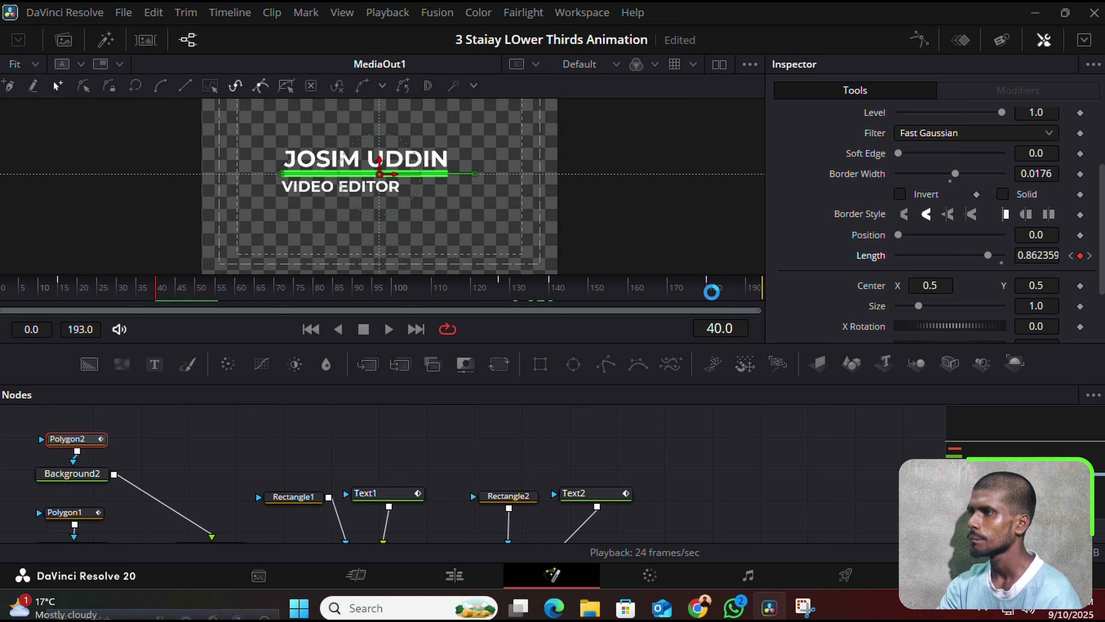
key(ctrl+s)
Delete Polygon2's Length keyframe at frame 127 and return to frame 140
click(553, 289)
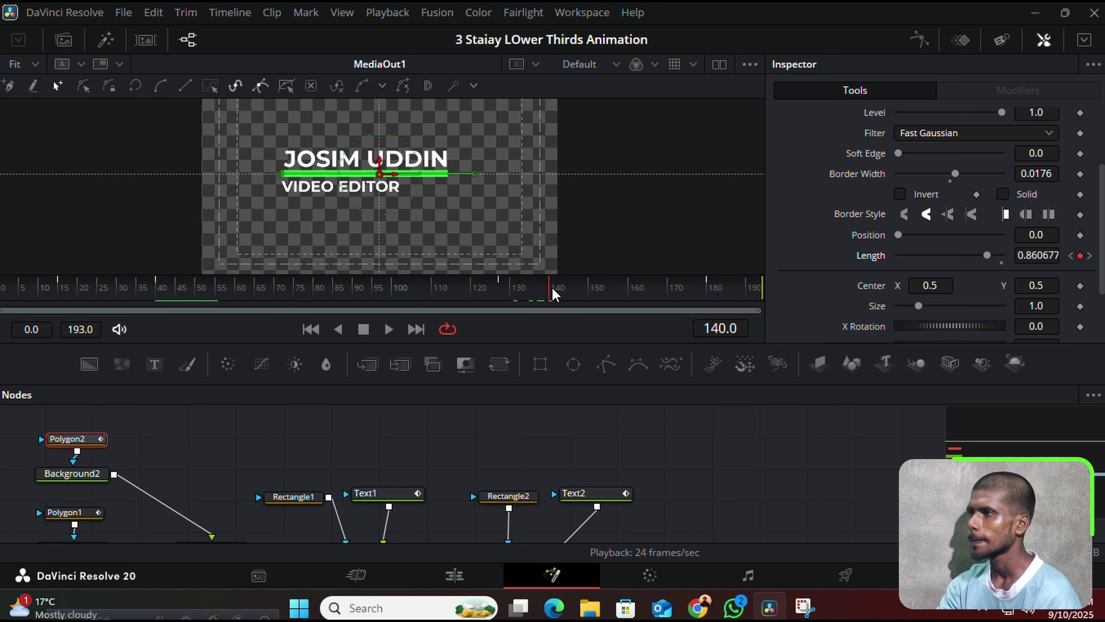
drag(551, 295, 504, 305)
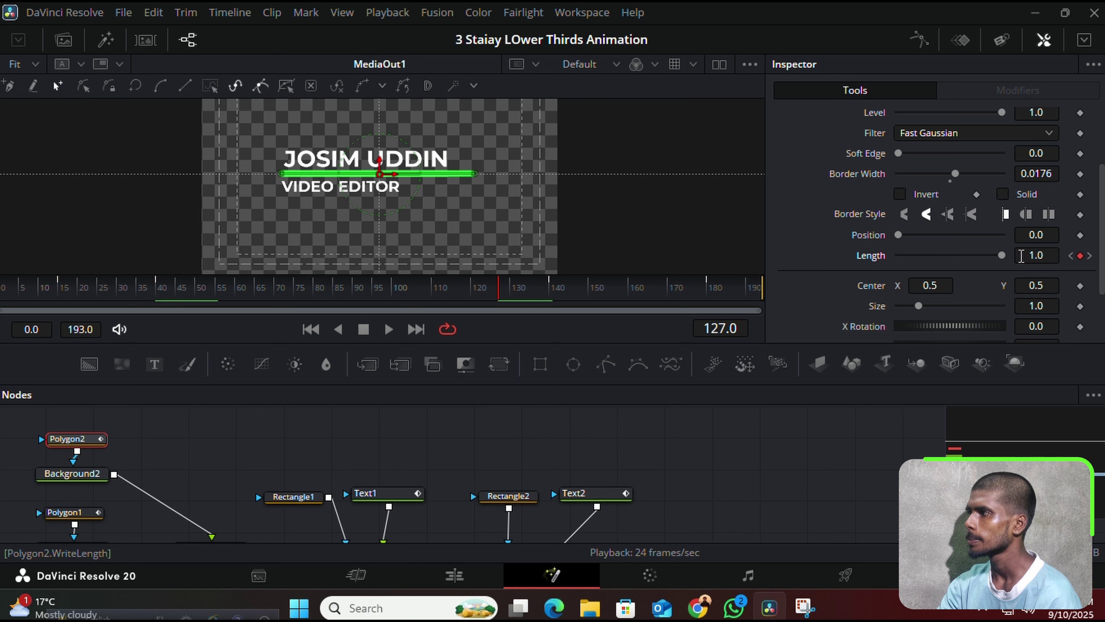
click(1081, 256)
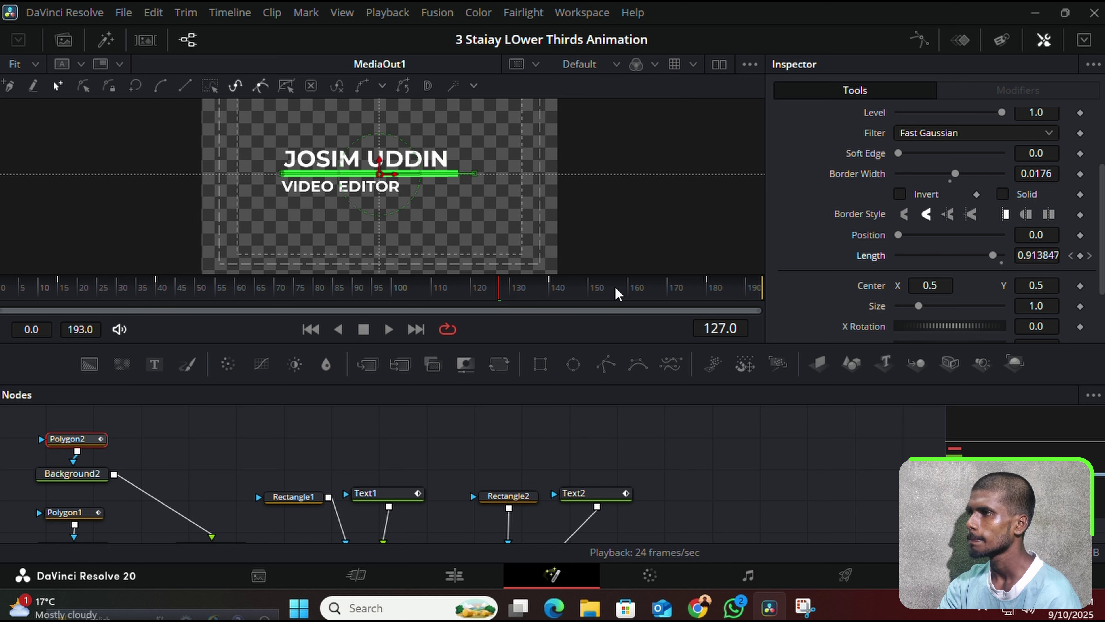
click(555, 290)
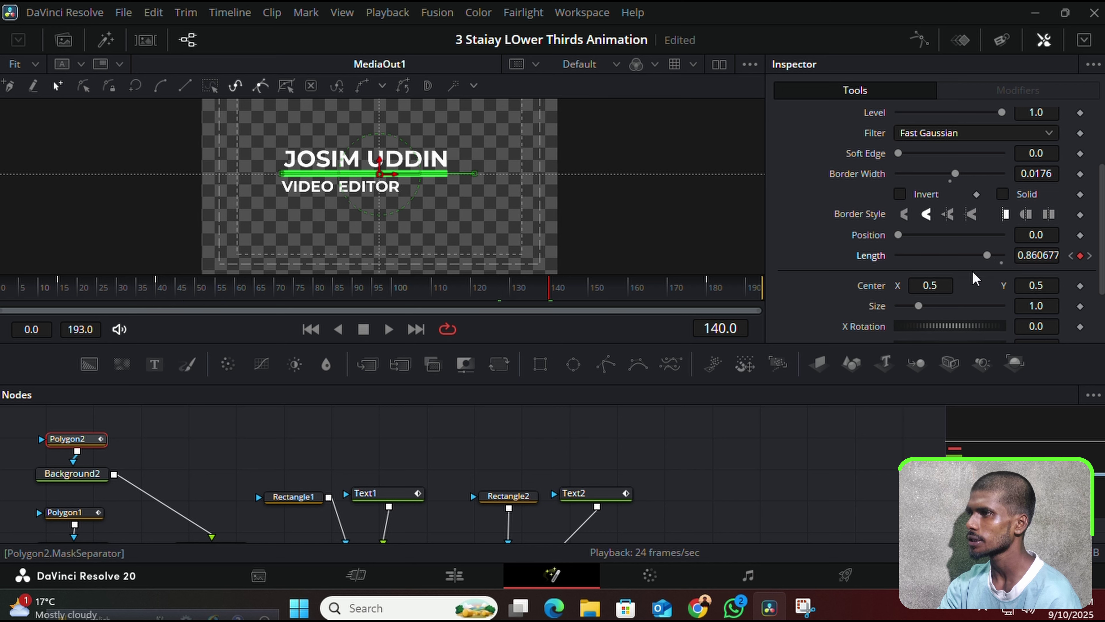
Check the green line's growth, then set Polygon2's Length keyframe at frame 40 to about 0.062 and play the animation
drag(522, 303, 2, 357)
key(space)
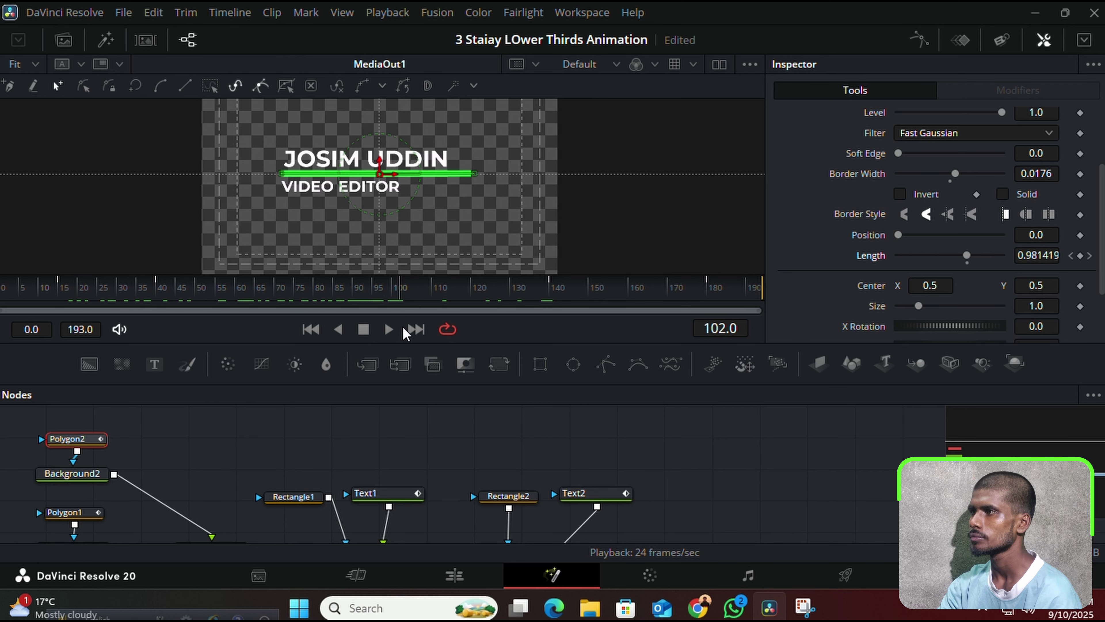
click(551, 310)
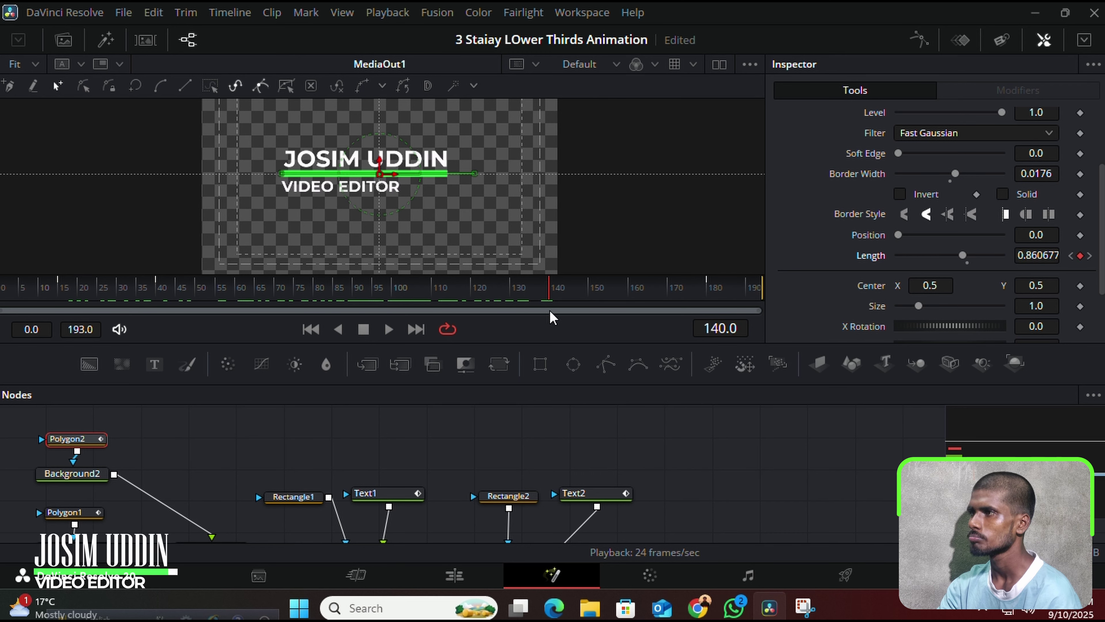
click(237, 310)
drag(235, 325, 159, 320)
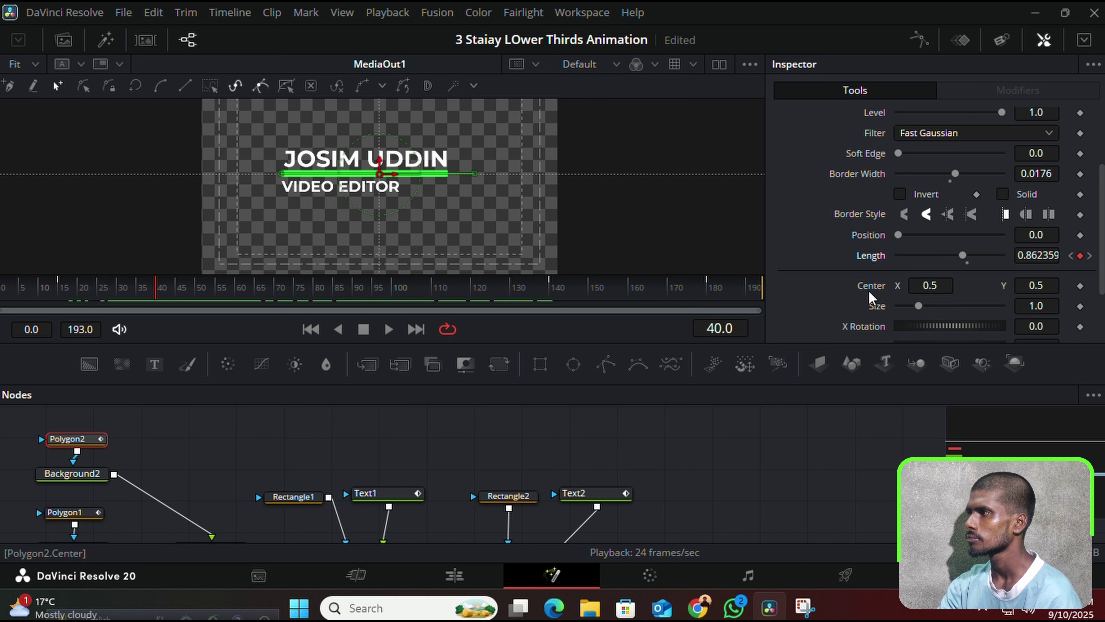
click(1081, 256)
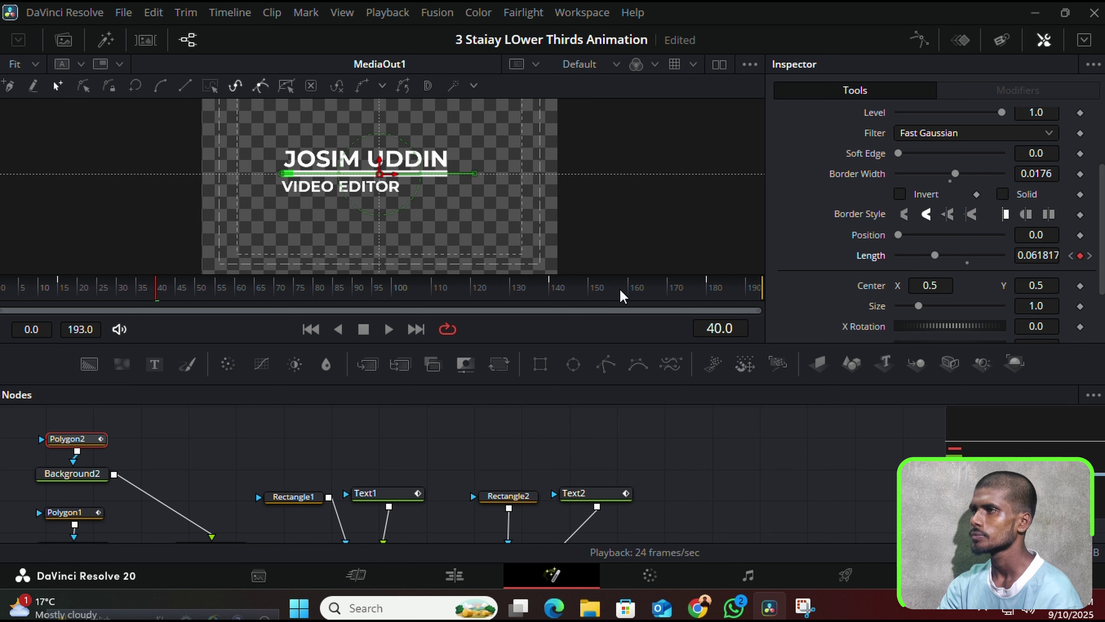
key(space)
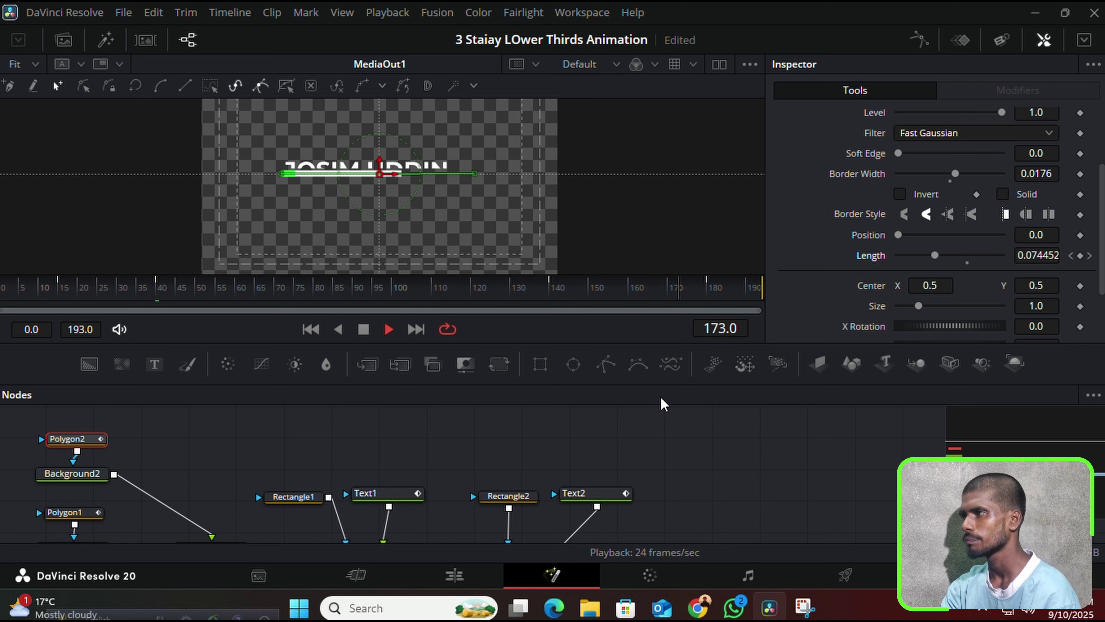
Return to frame 0, hide the guides in the viewer and preview the animation with no node selected
drag(759, 290, 2, 367)
click(811, 465)
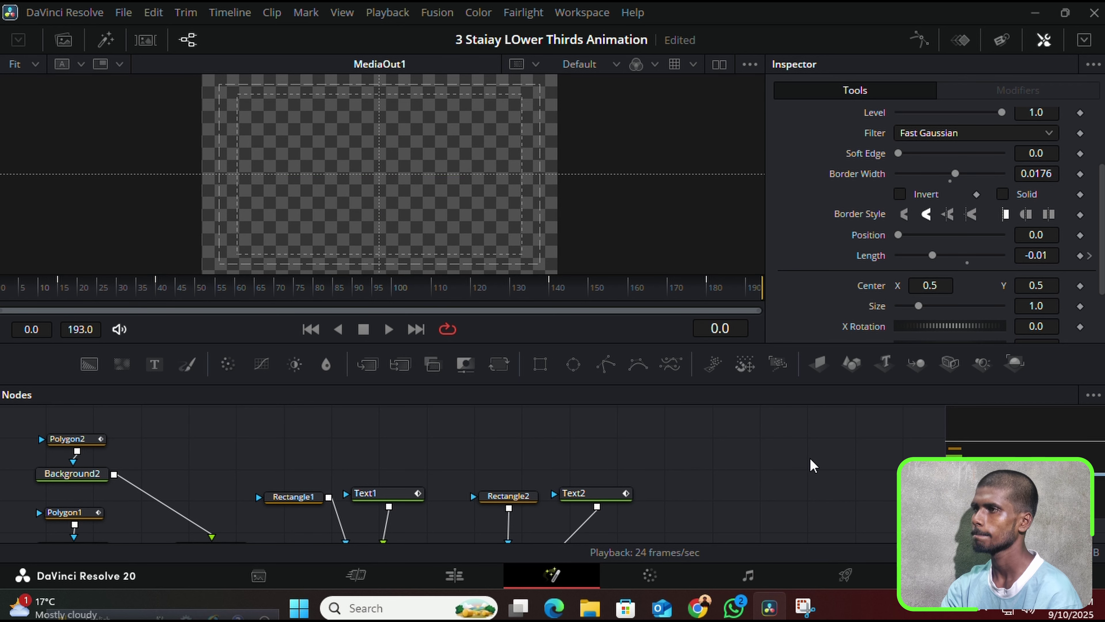
right_click(443, 136)
mouse_move(487, 200)
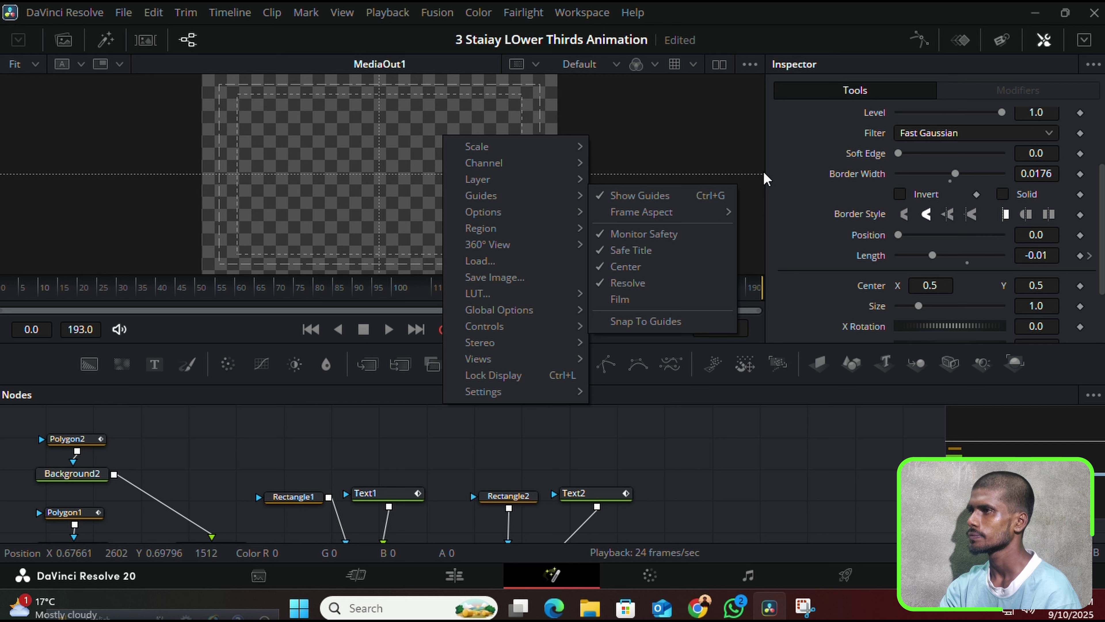
click(674, 196)
key(space)
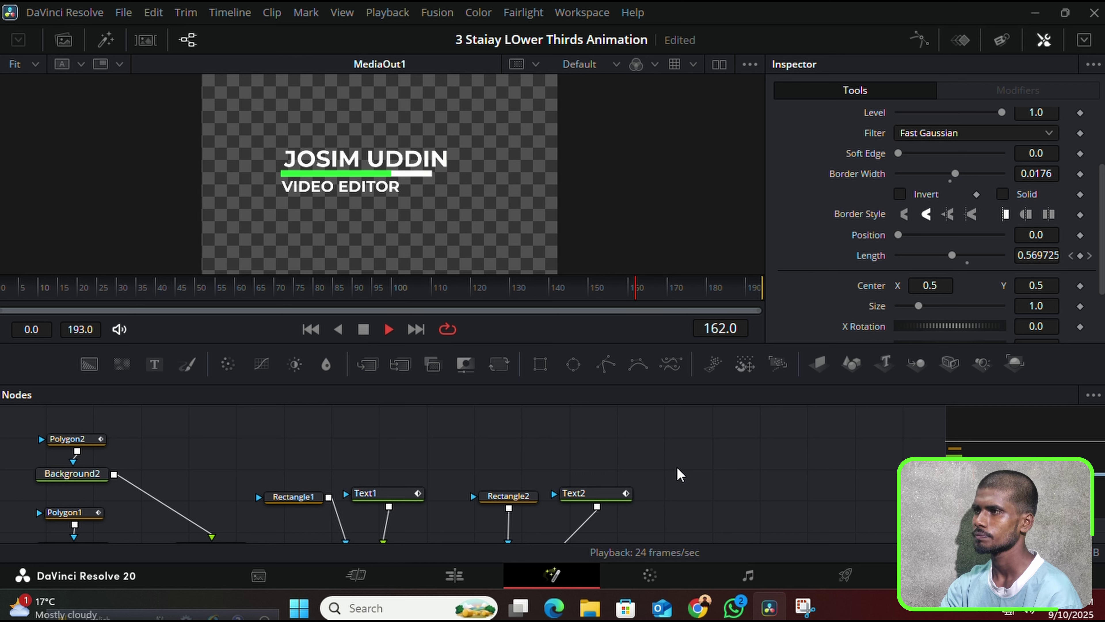
key(space)
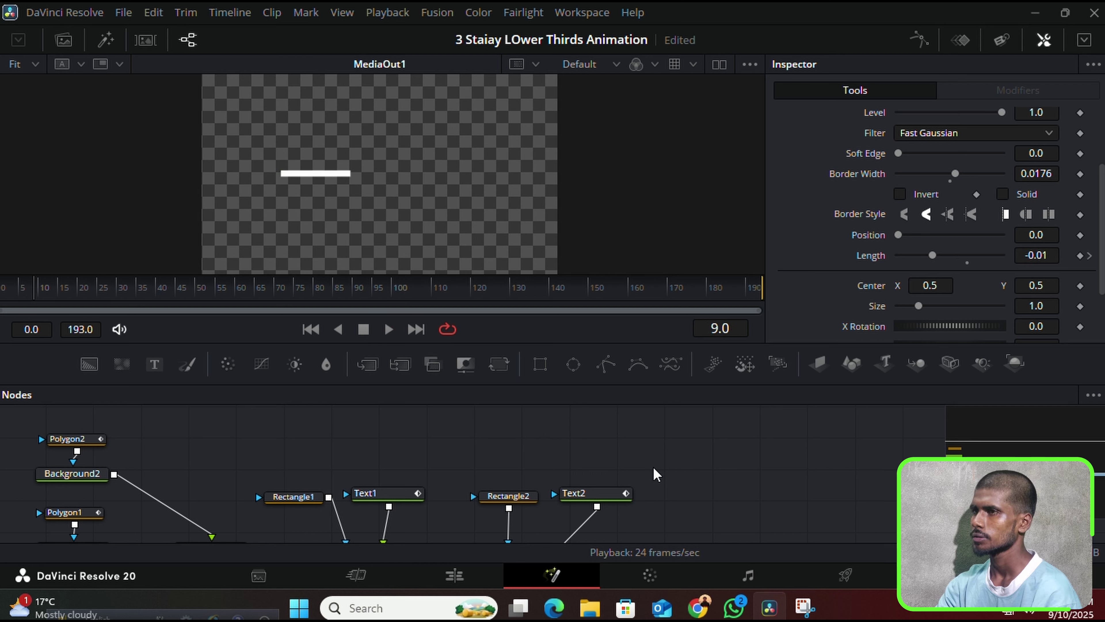
drag(50, 293, 2, 290)
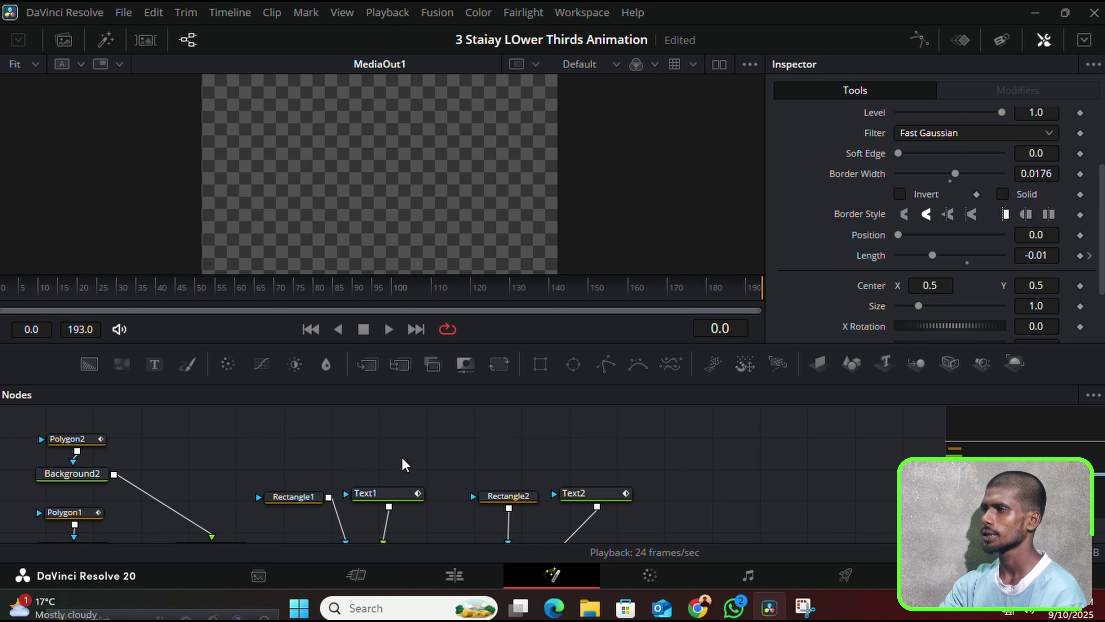
Make room before MediaOut1 and insert a Transform node between Merge3 and MediaOut1
scroll(680, 503, down, 2)
drag(734, 505, 884, 506)
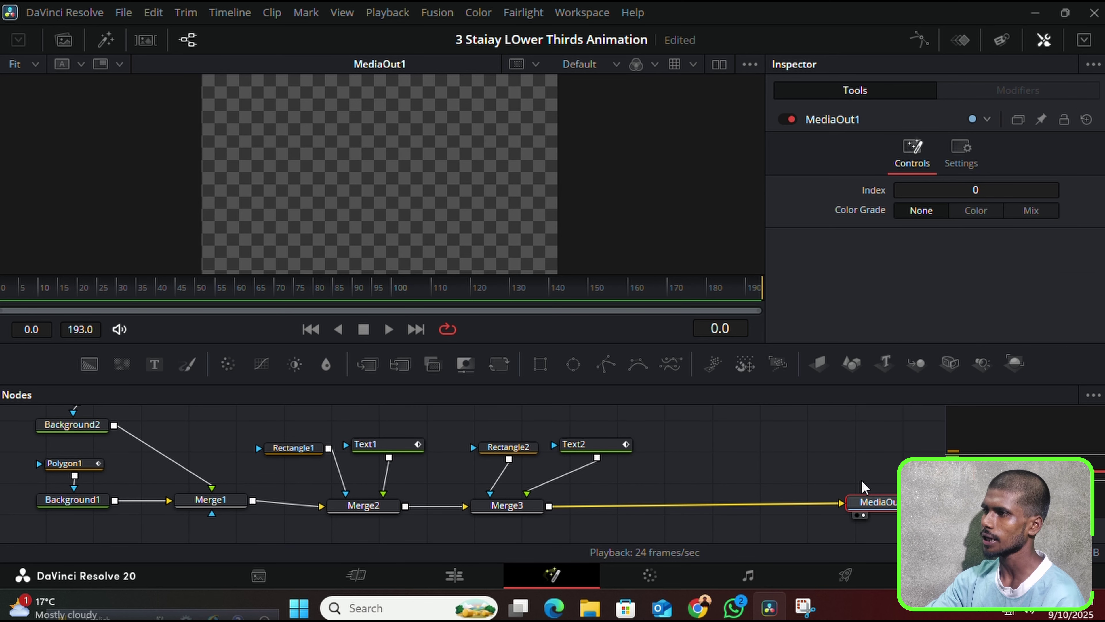
click(505, 370)
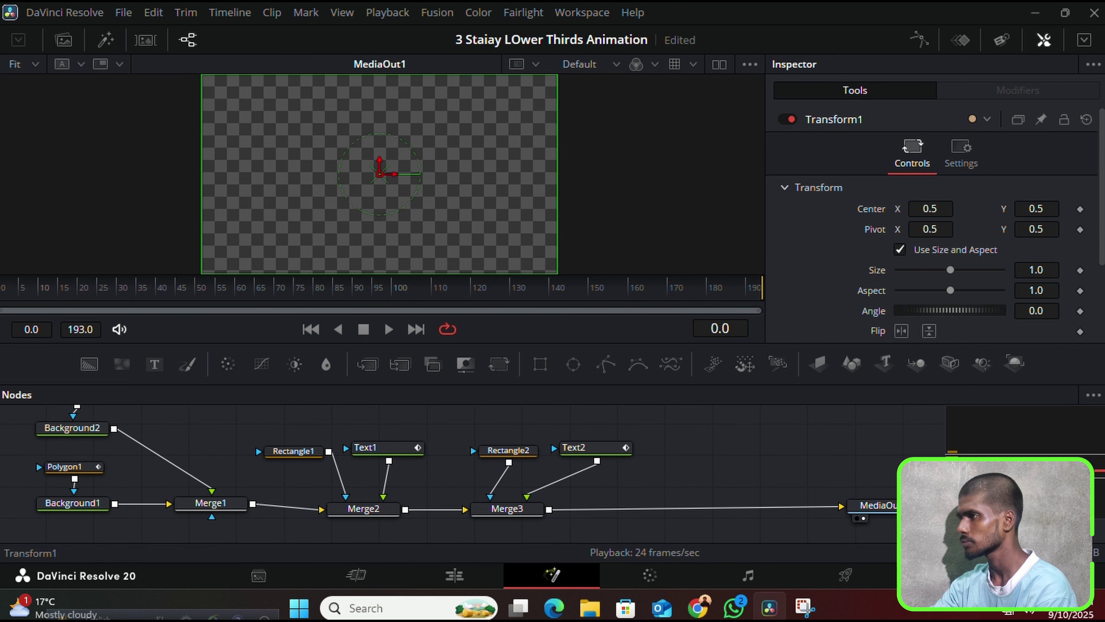
key(ctrl+z)
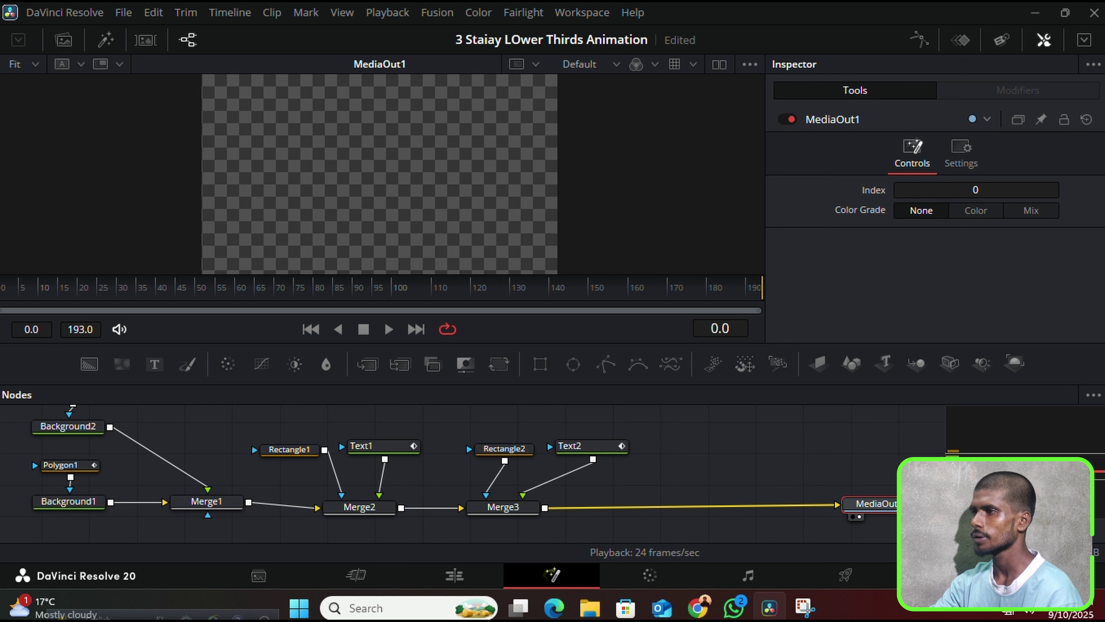
click(521, 509)
click(501, 366)
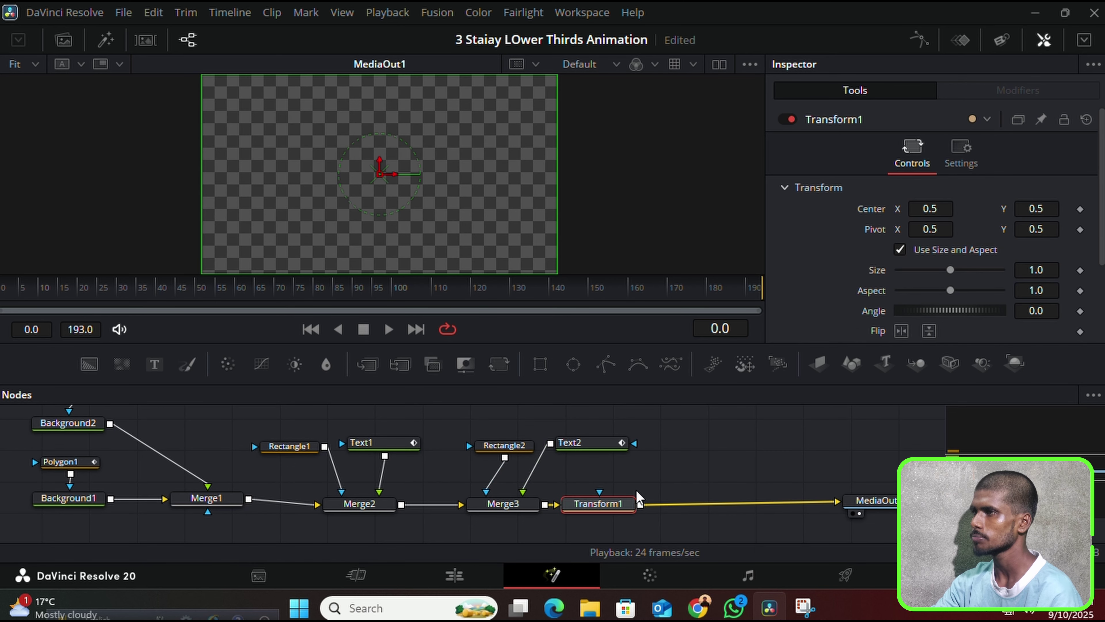
drag(605, 509, 651, 510)
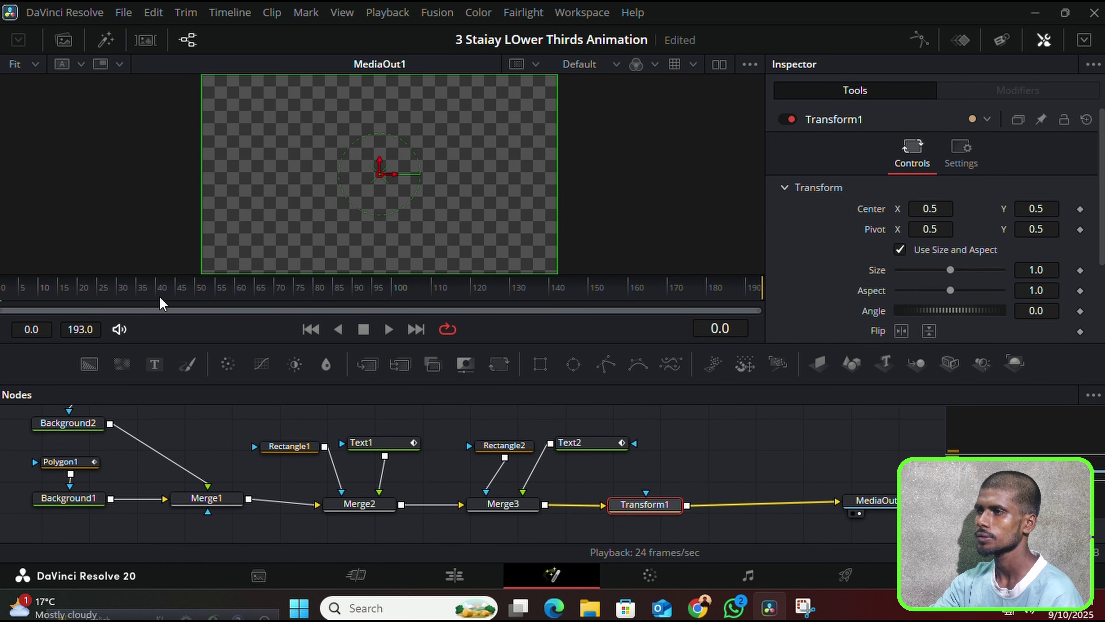
Keyframe Transform1's Size at 1.0 on frame 45 and 1.102 on frame 55, and preview the zoom-in
click(144, 291)
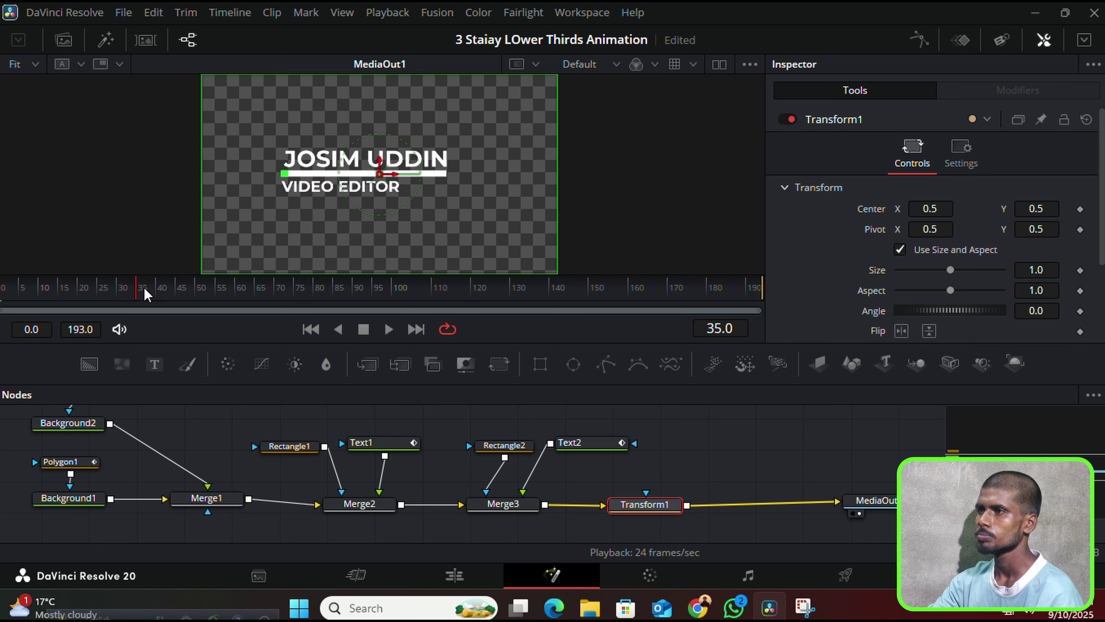
click(176, 293)
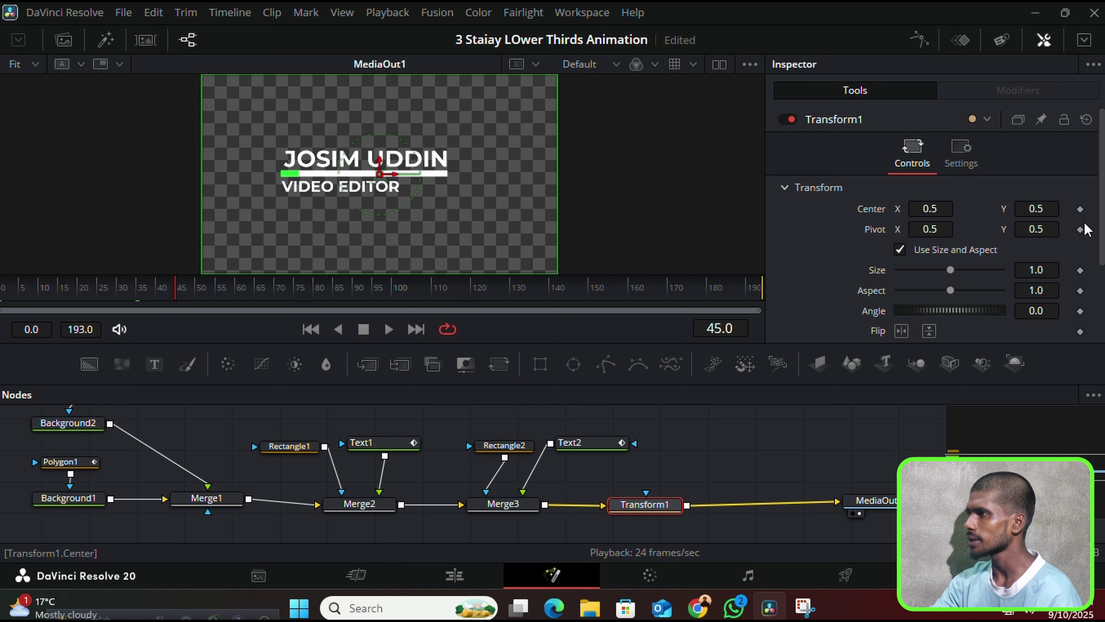
click(1080, 270)
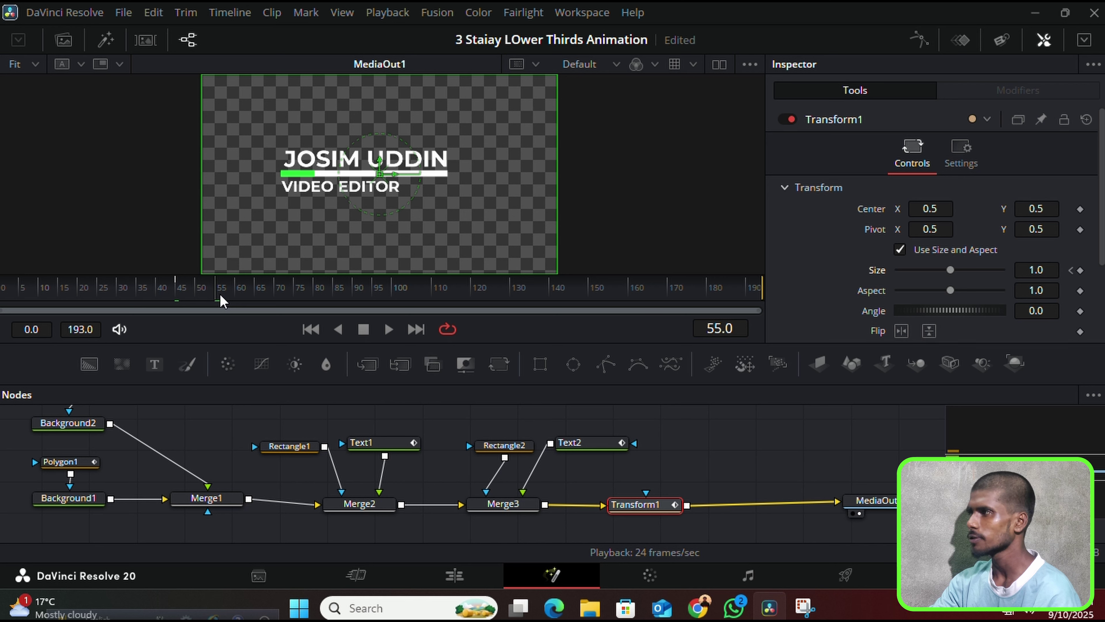
drag(950, 270, 951, 270)
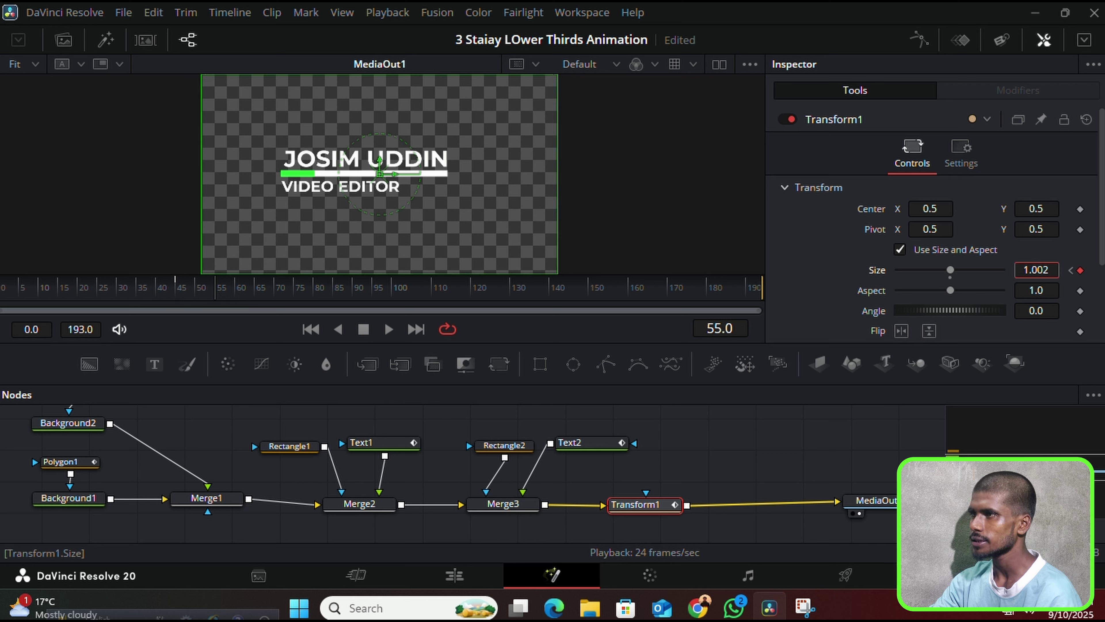
scroll(1034, 265, up, 1)
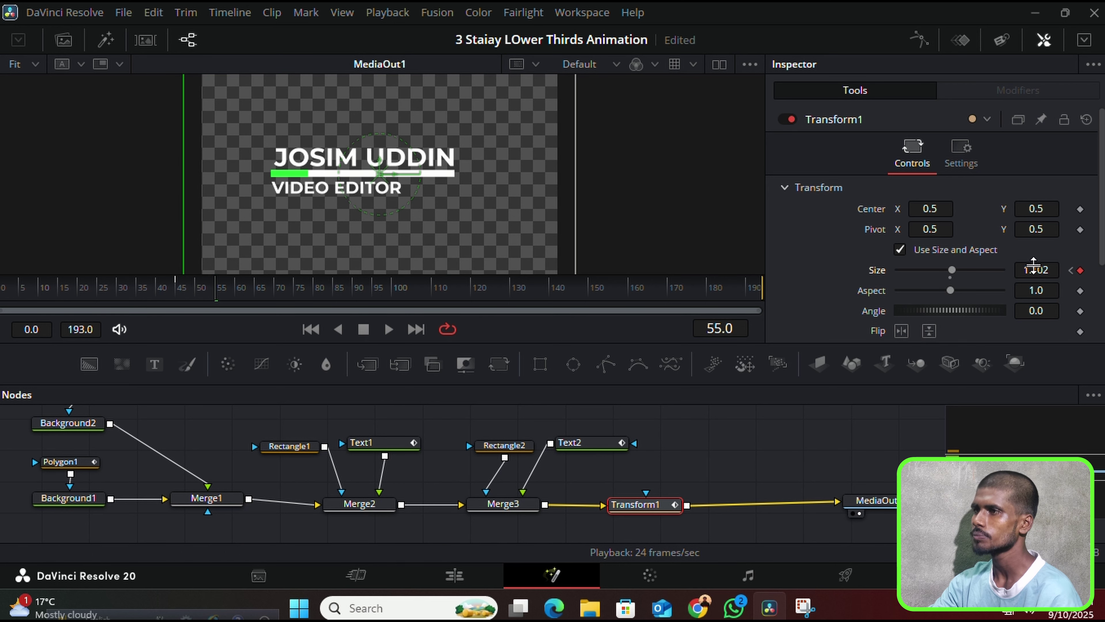
drag(236, 298, 162, 291)
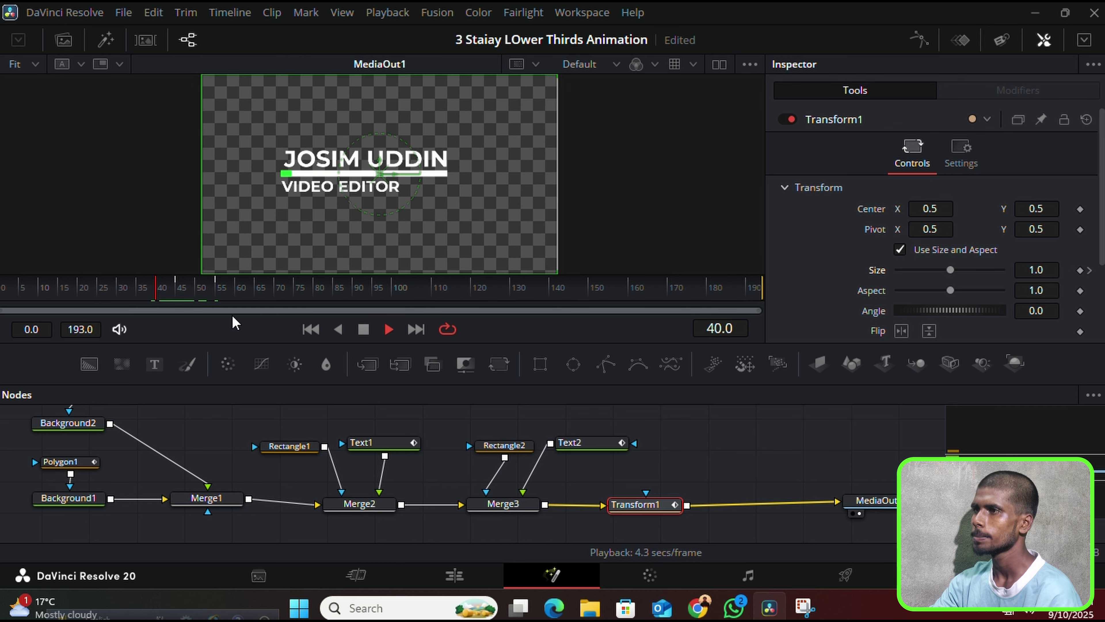
key(space)
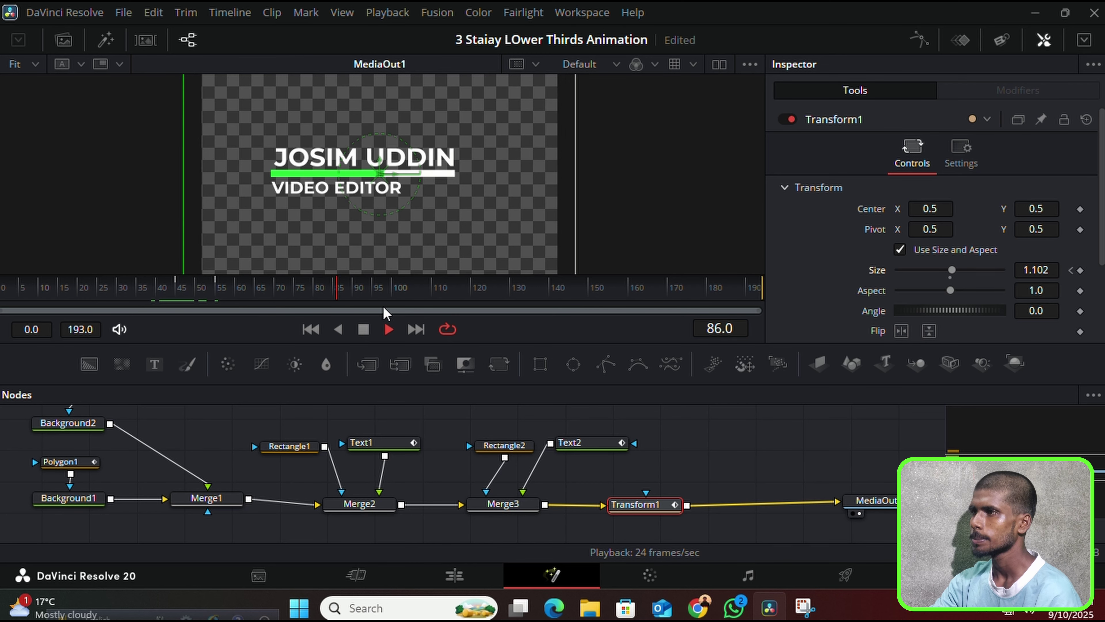
key(space)
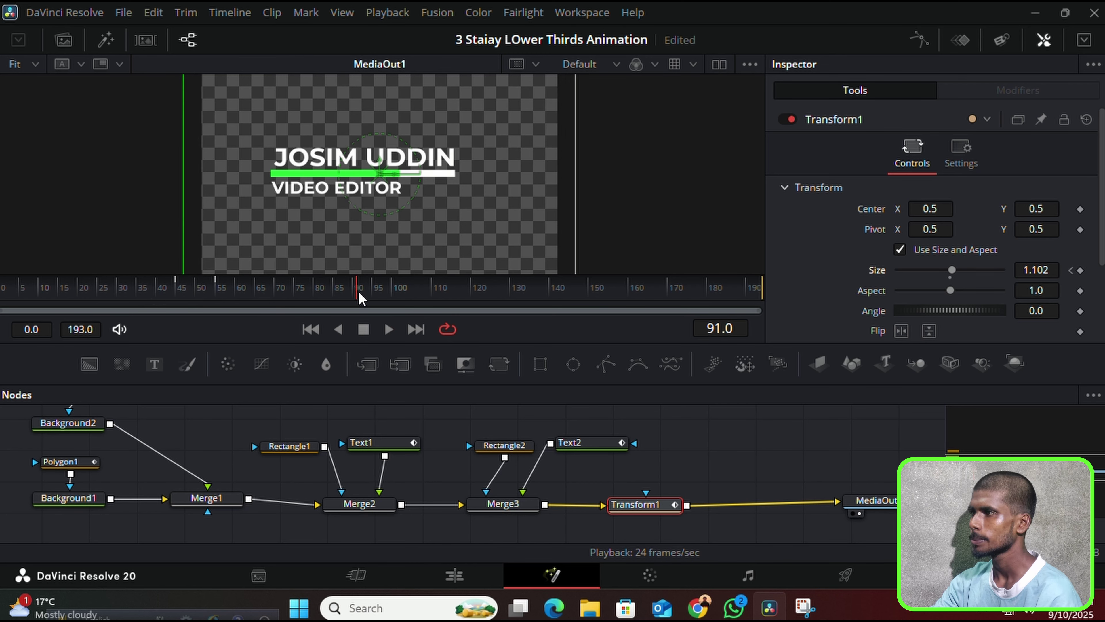
Keyframe Transform1's Size at 1.102 on frame 130 and 1.0 on frame 140, and play the animation from the start
drag(361, 300, 514, 315)
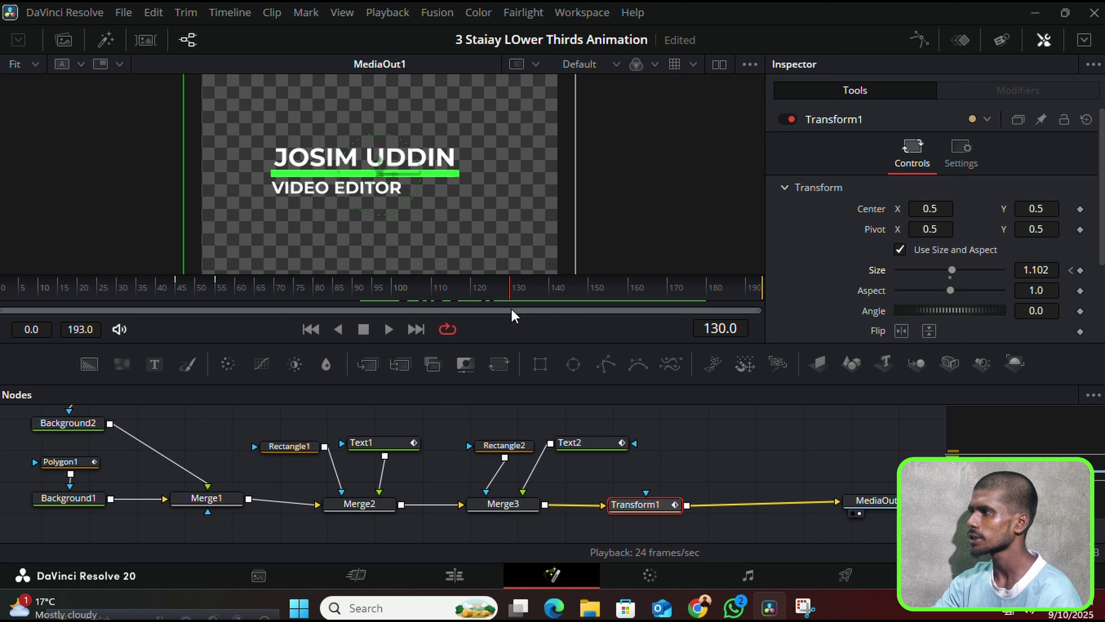
click(1080, 270)
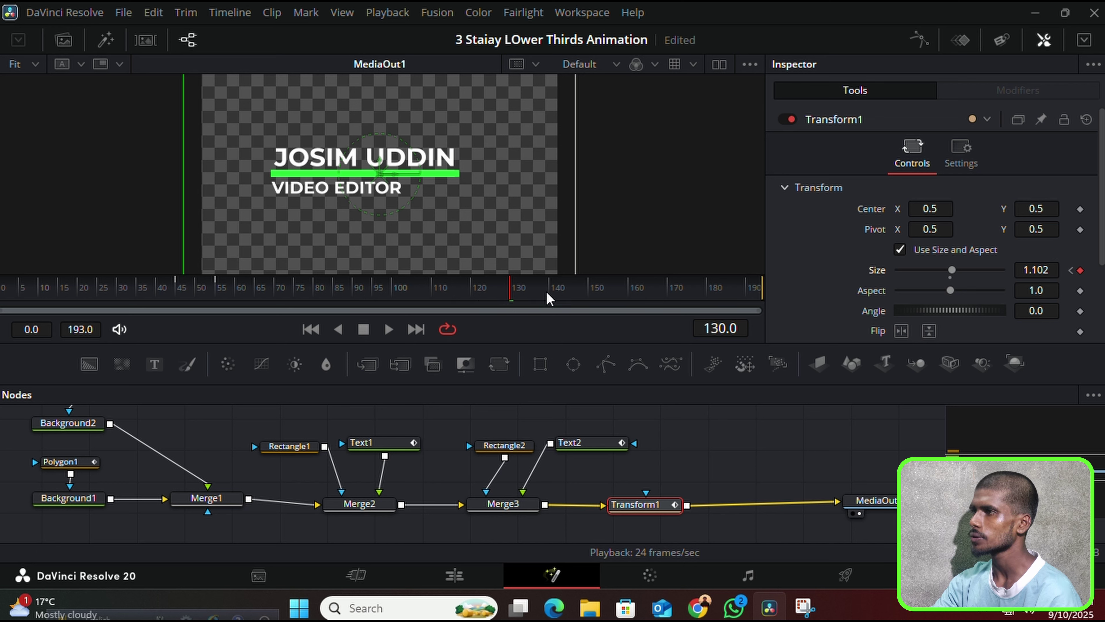
click(550, 298)
click(550, 298)
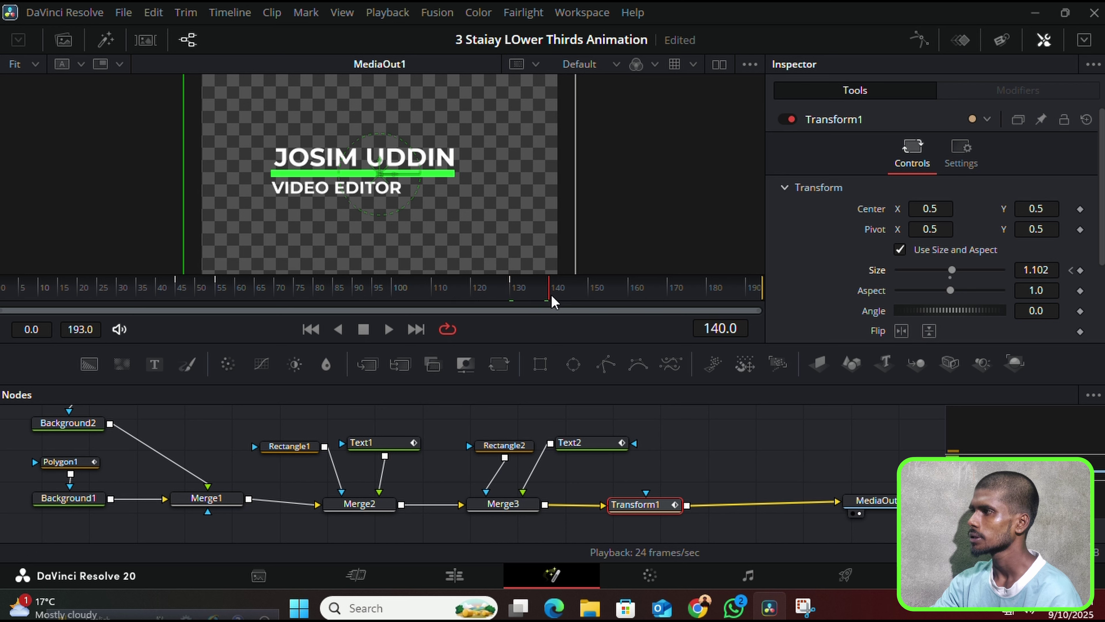
drag(1046, 268, 1002, 268)
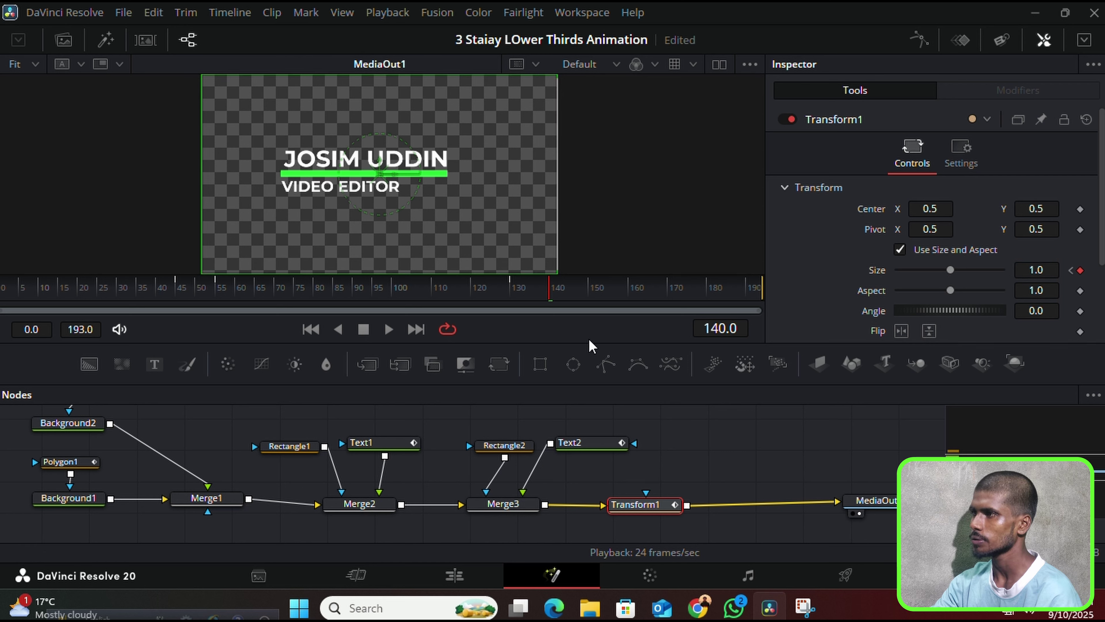
drag(549, 291, 7, 291)
key(space)
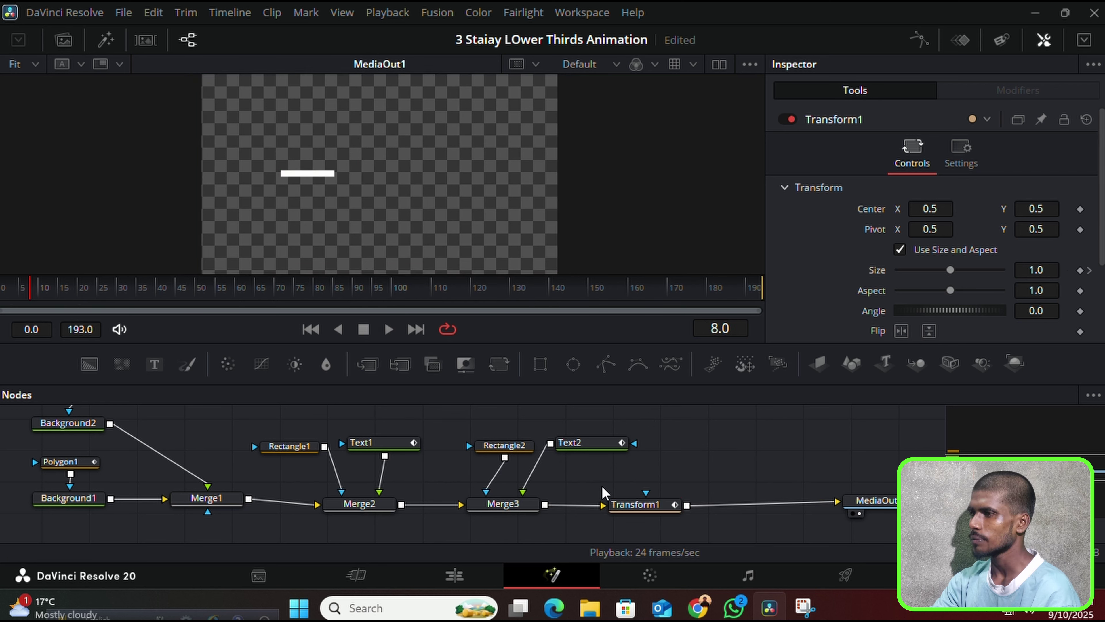
On the Edit page, move the Fusion Composition clip up to track Video 2 and show the media pool
click(455, 575)
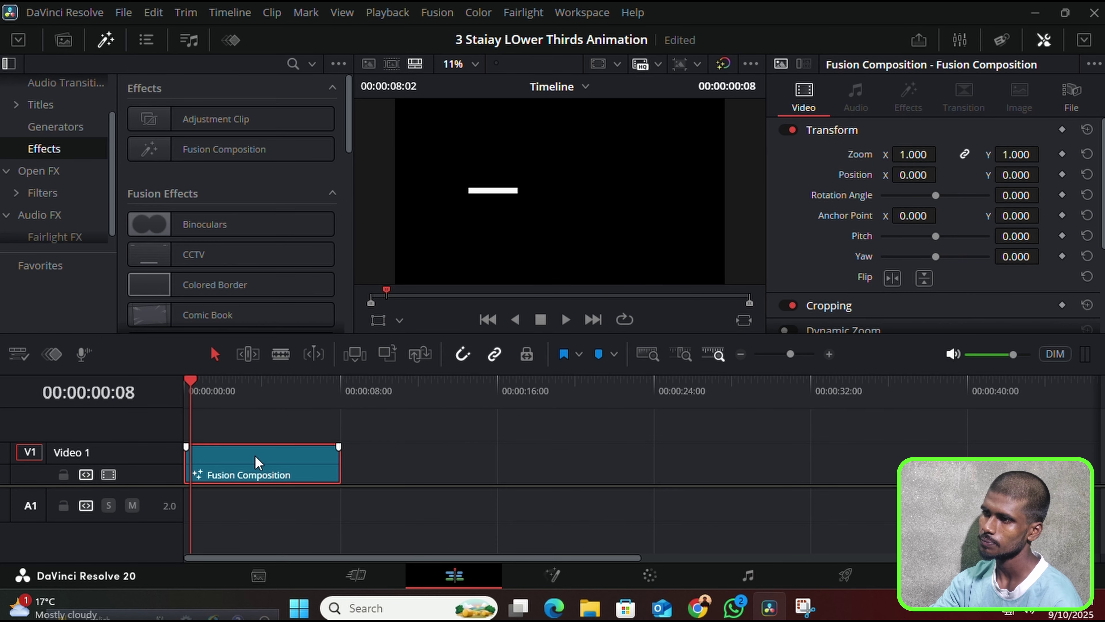
drag(254, 455, 258, 431)
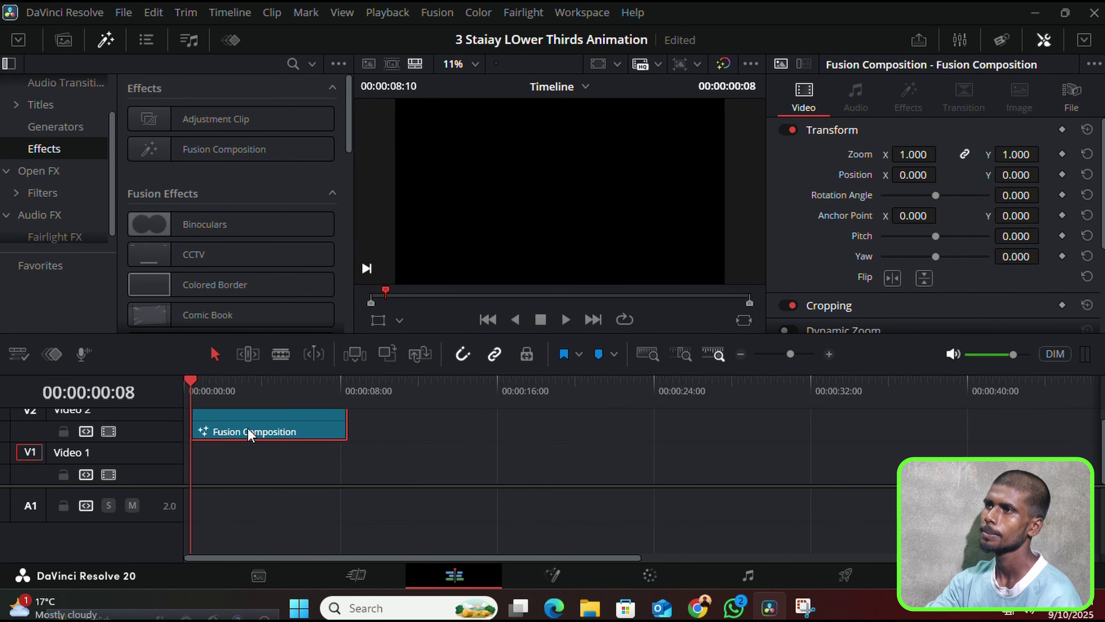
click(63, 40)
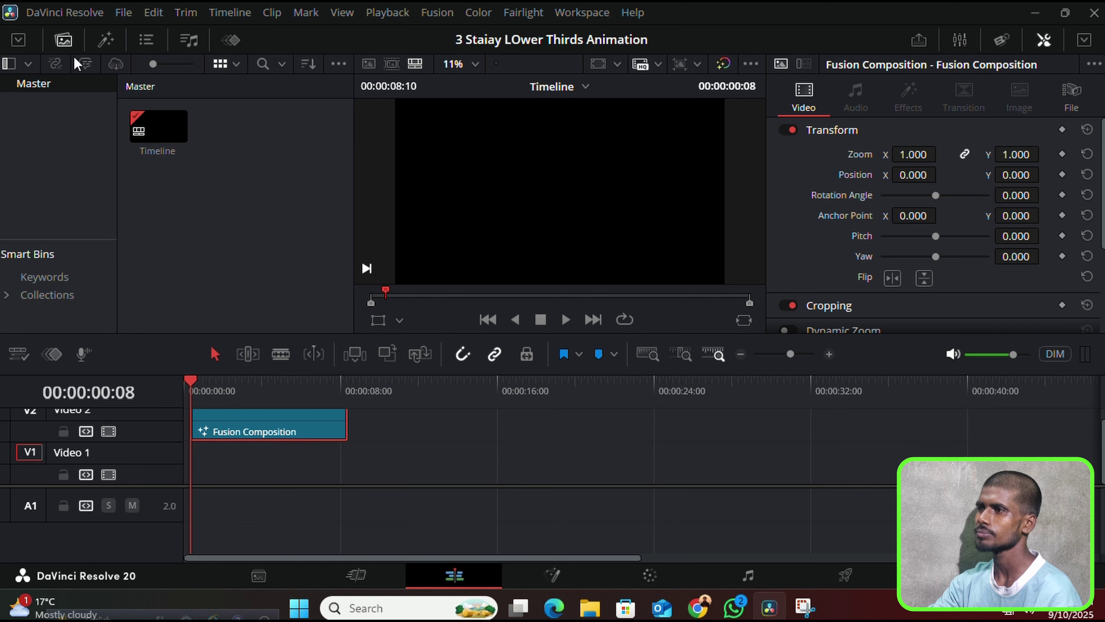
Import the footage 11721832-hd_1920_1080_30fps from the Desktop and place it on track Video 1 beneath the Fusion Composition
right_click(191, 215)
click(251, 380)
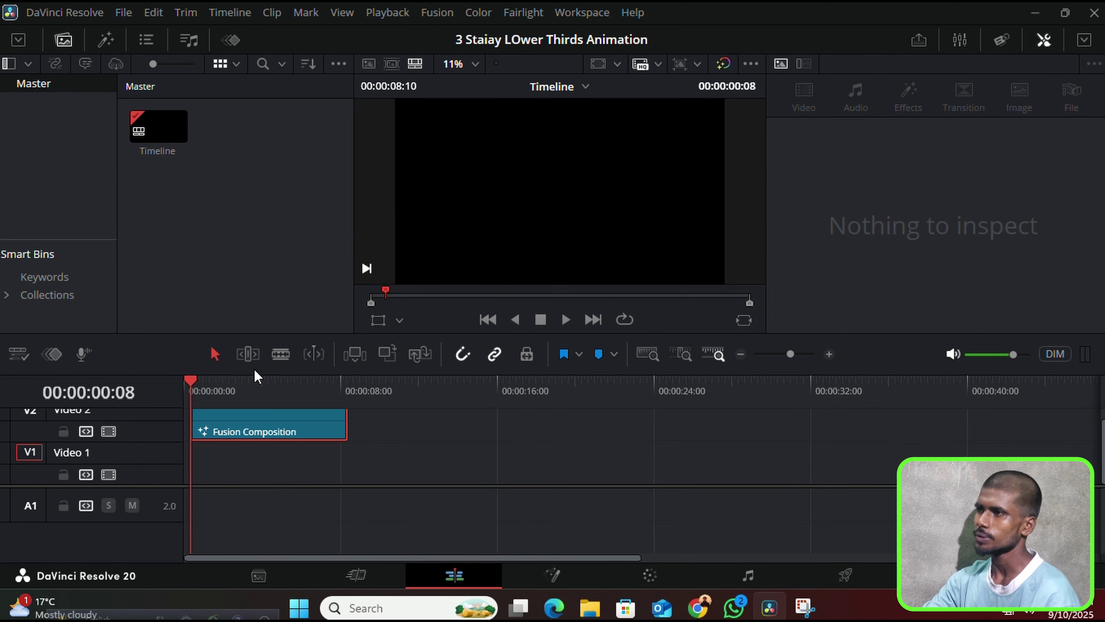
scroll(313, 214, down, 5)
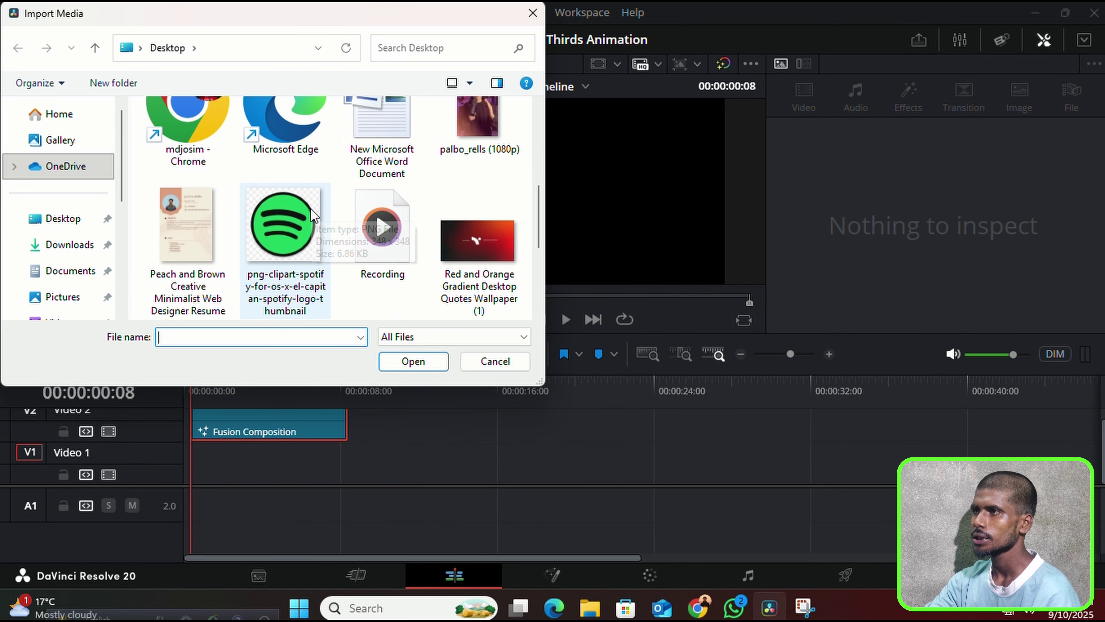
scroll(313, 214, up, 5)
click(287, 160)
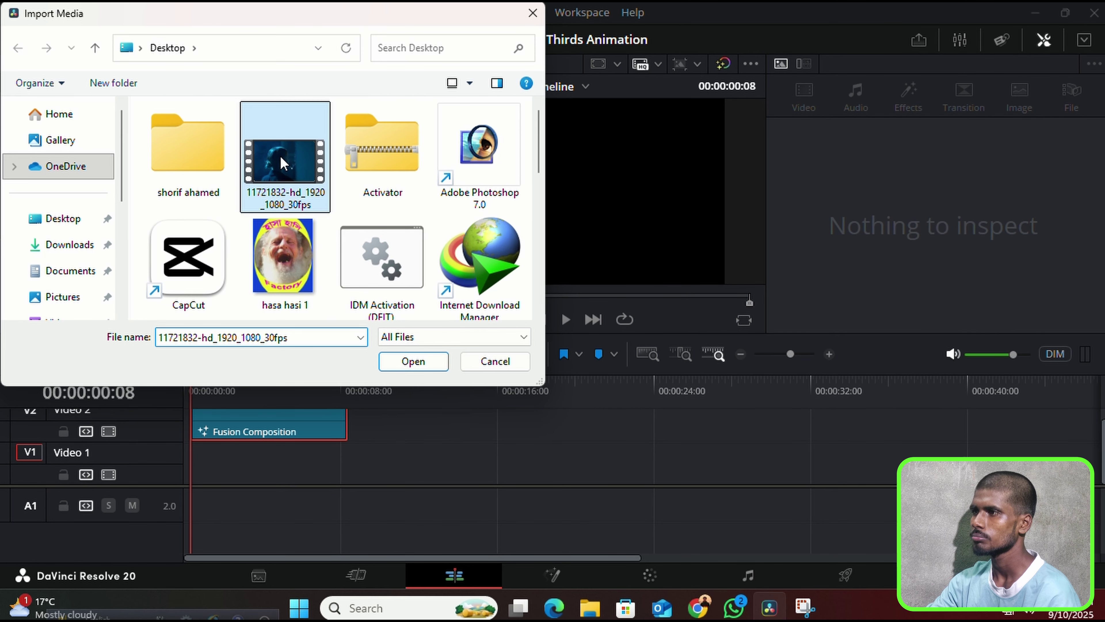
click(404, 365)
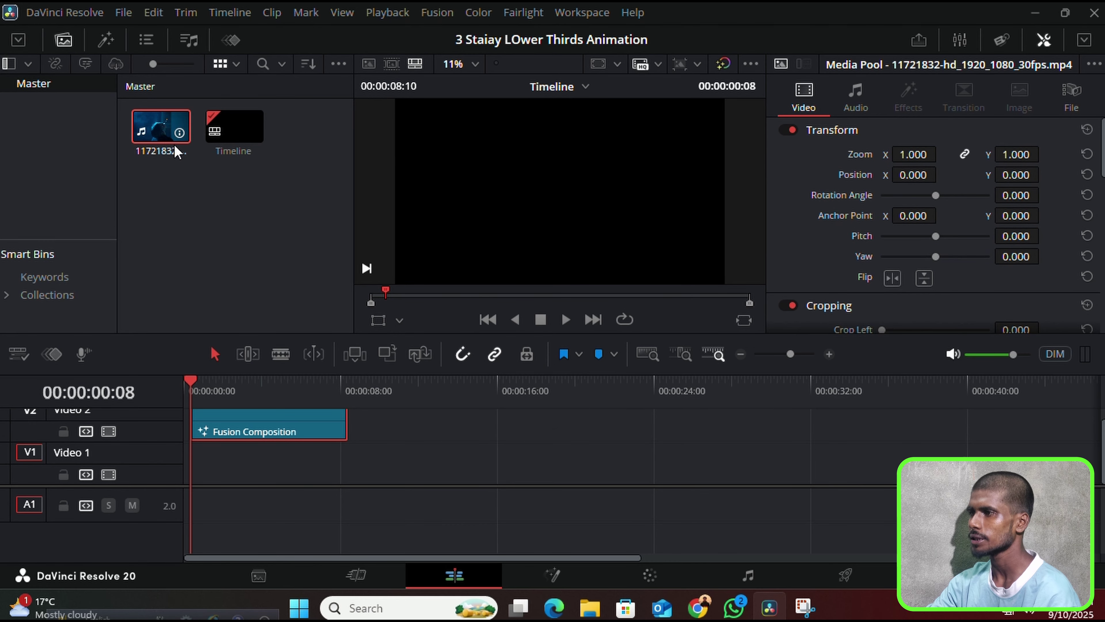
drag(174, 150, 219, 496)
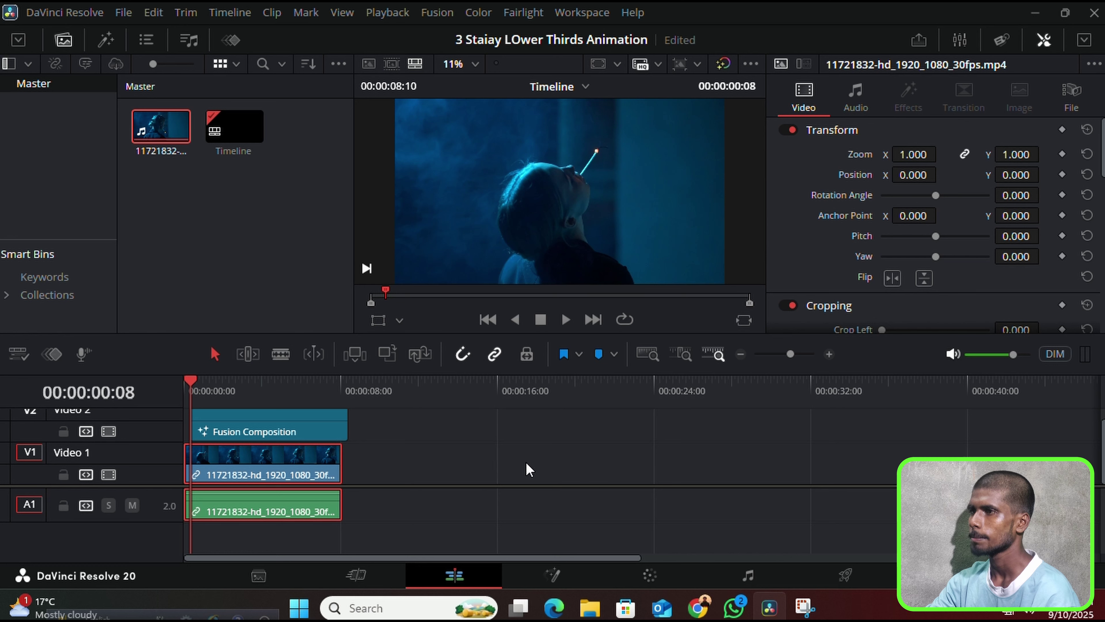
Play the timeline from the start to preview the lower third over the footage
key(space)
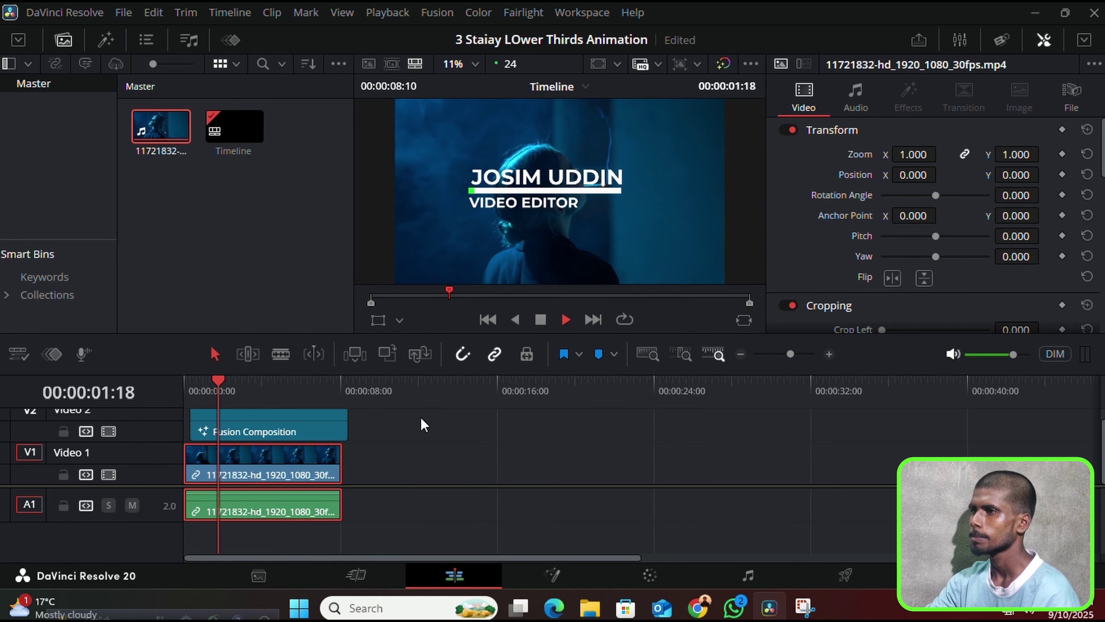
key(space)
drag(233, 394, 186, 392)
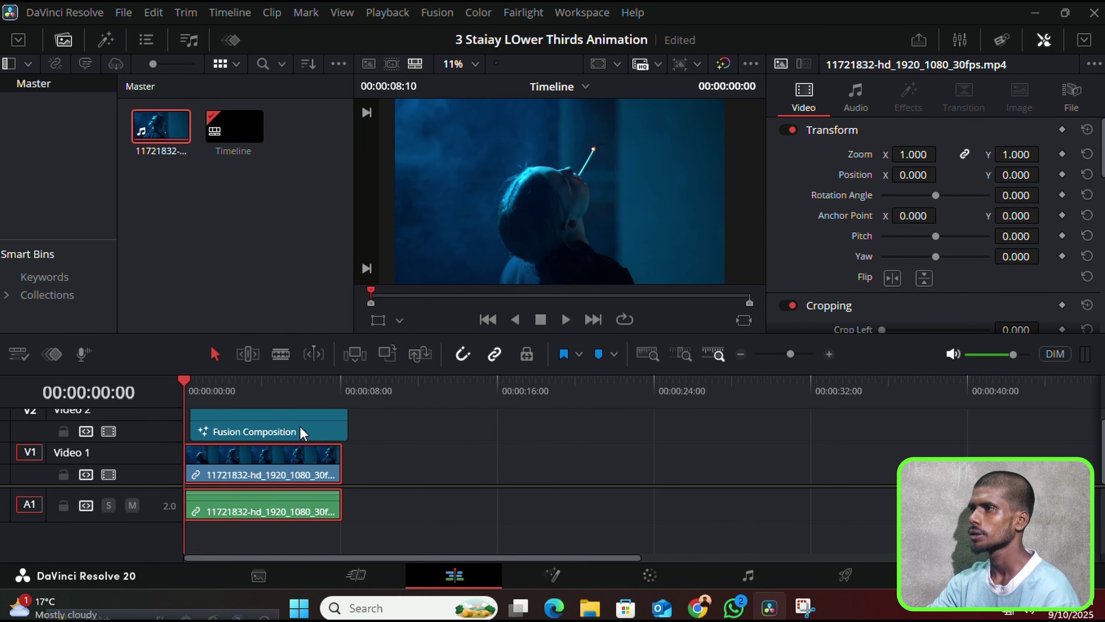
key(space)
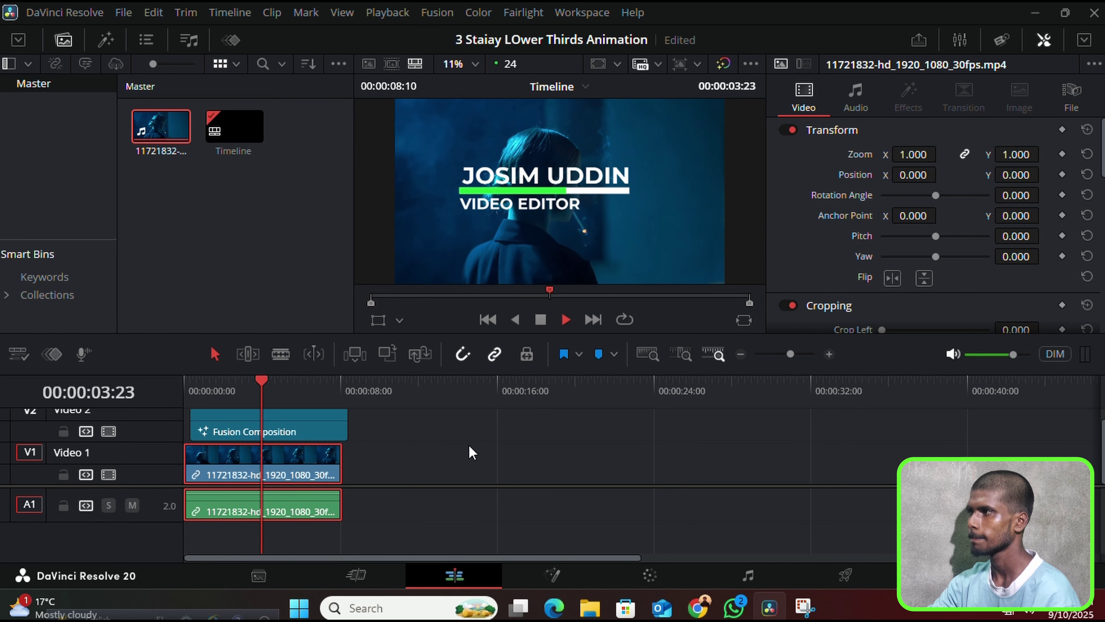
key(space)
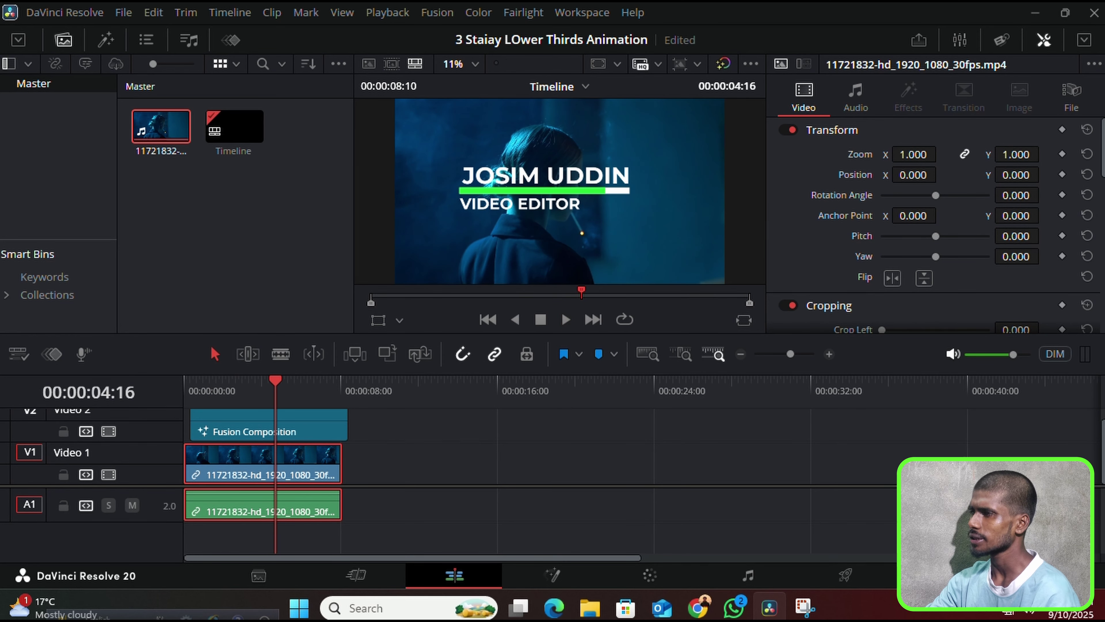
Shift the footage clip on Video 1 so that it lines up with the Fusion Composition clip above it
drag(913, 154, 896, 154)
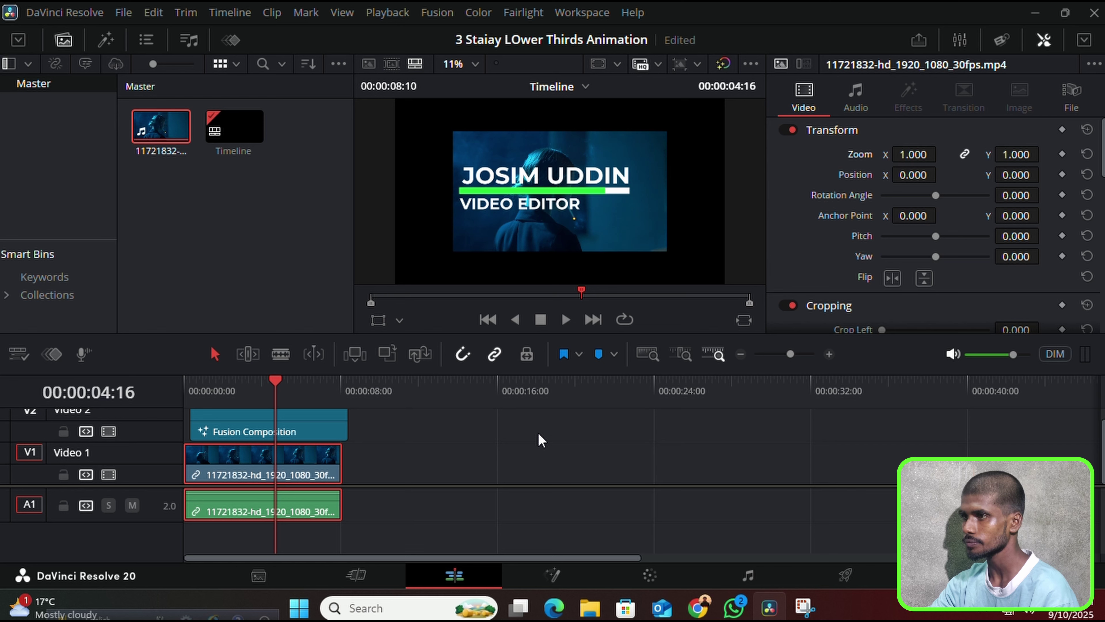
click(303, 432)
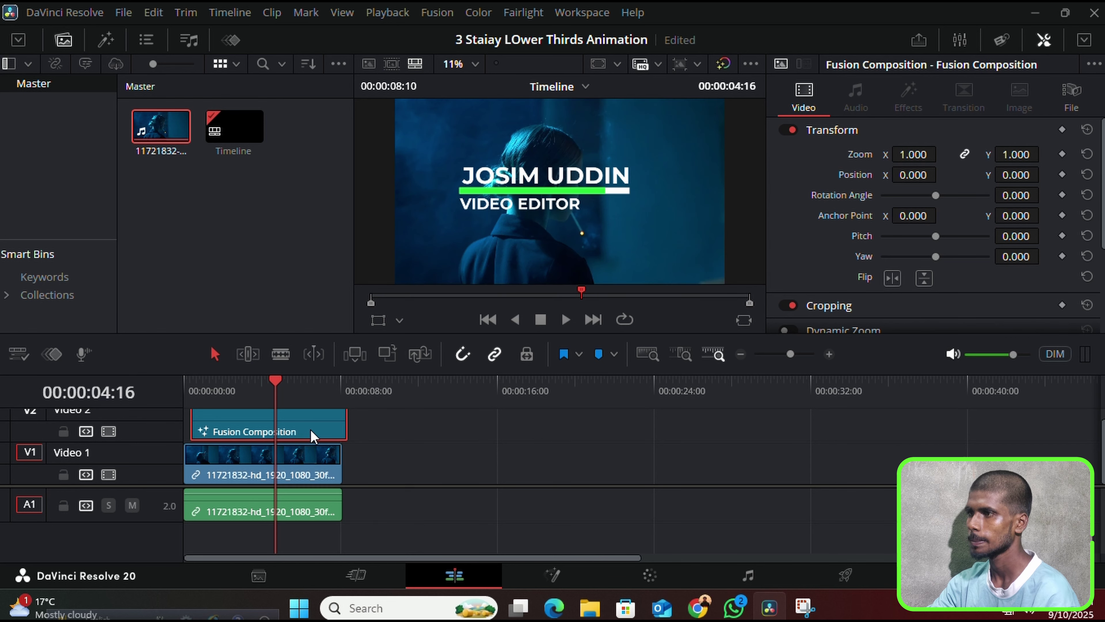
click(283, 471)
drag(304, 469, 308, 469)
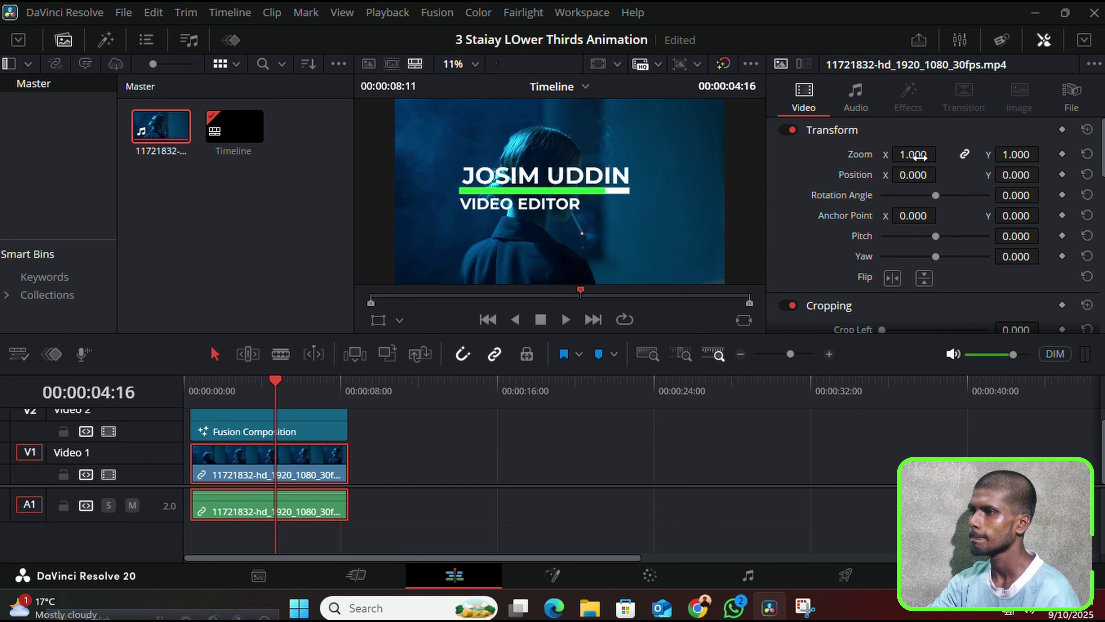
Scale the Fusion Composition clip to Zoom 0.440 and move it to Position X -318 and Y -223
click(344, 418)
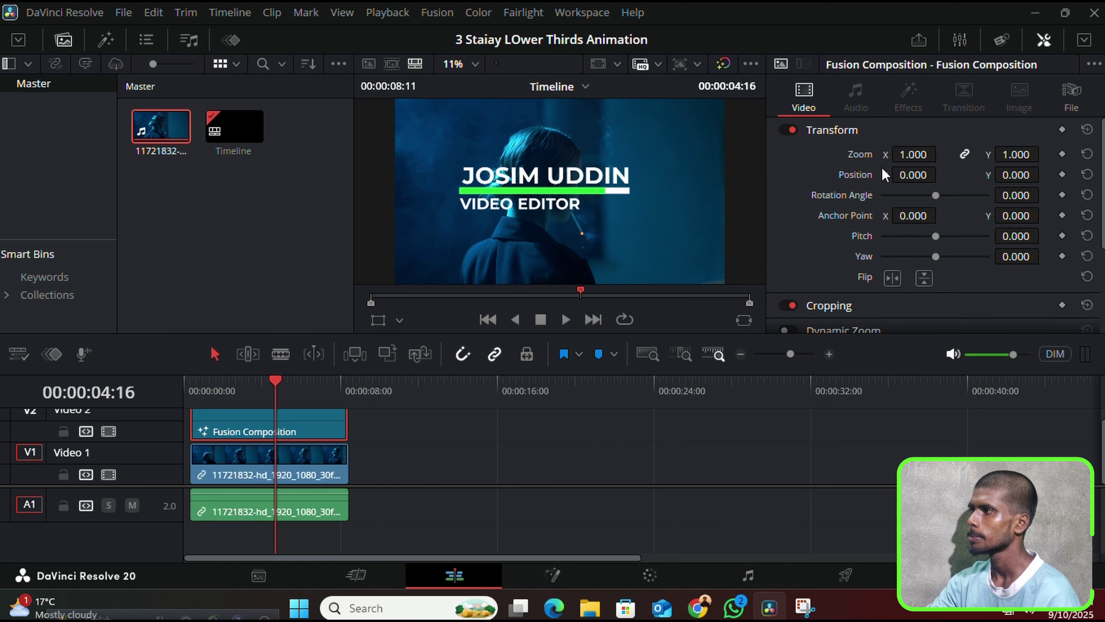
drag(941, 154, 914, 154)
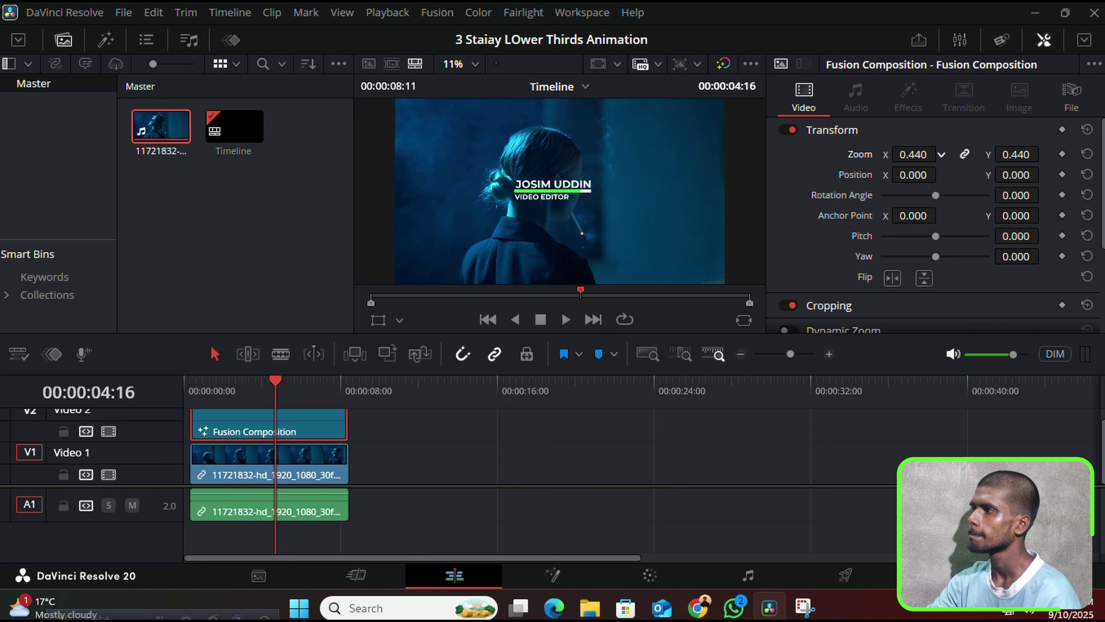
drag(1025, 175, 993, 175)
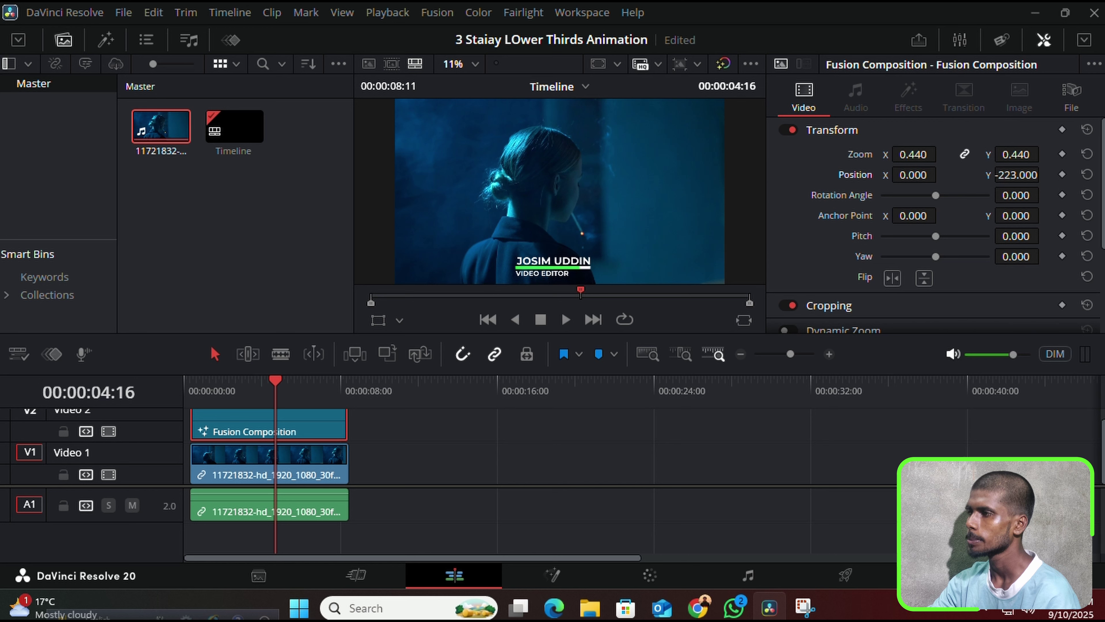
drag(913, 175, 941, 174)
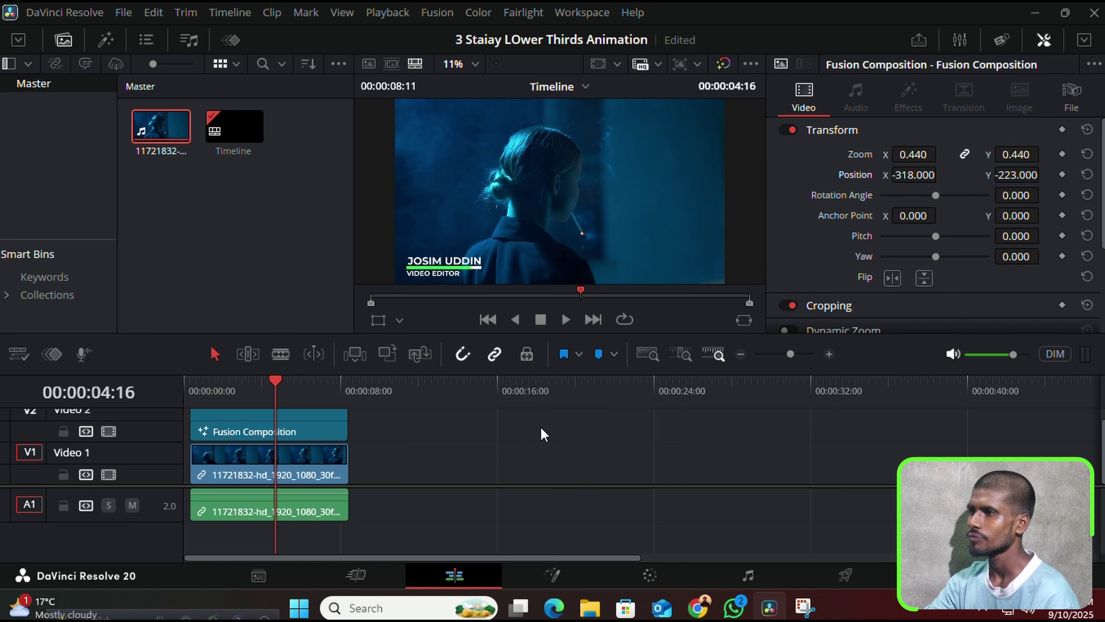
Play the timeline from the start to review the scaled and repositioned lower third over the footage
key(Home)
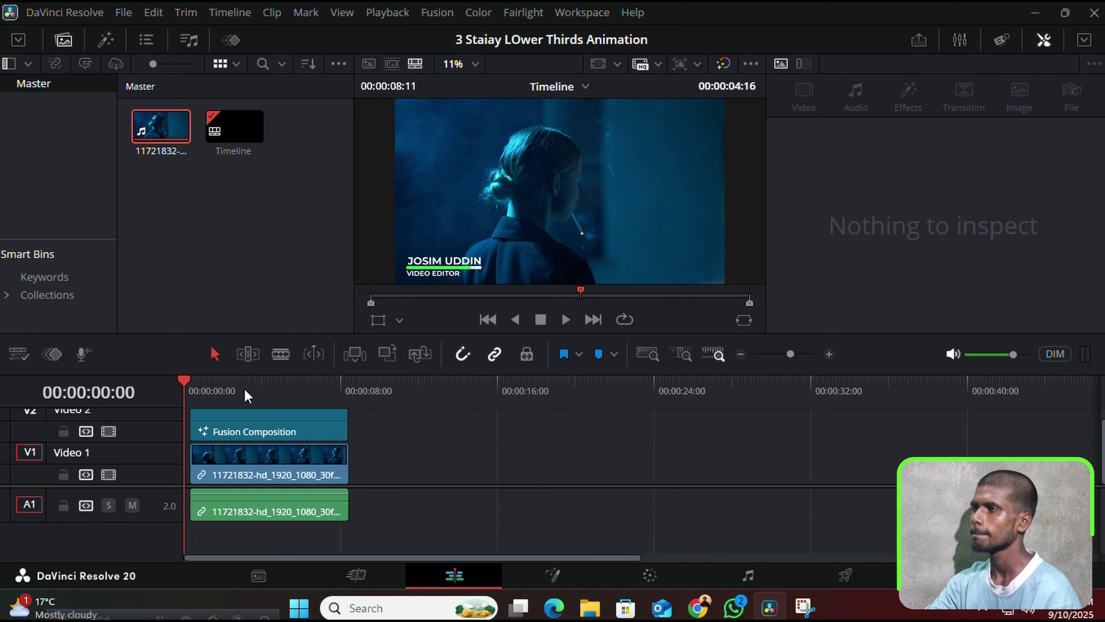
key(space)
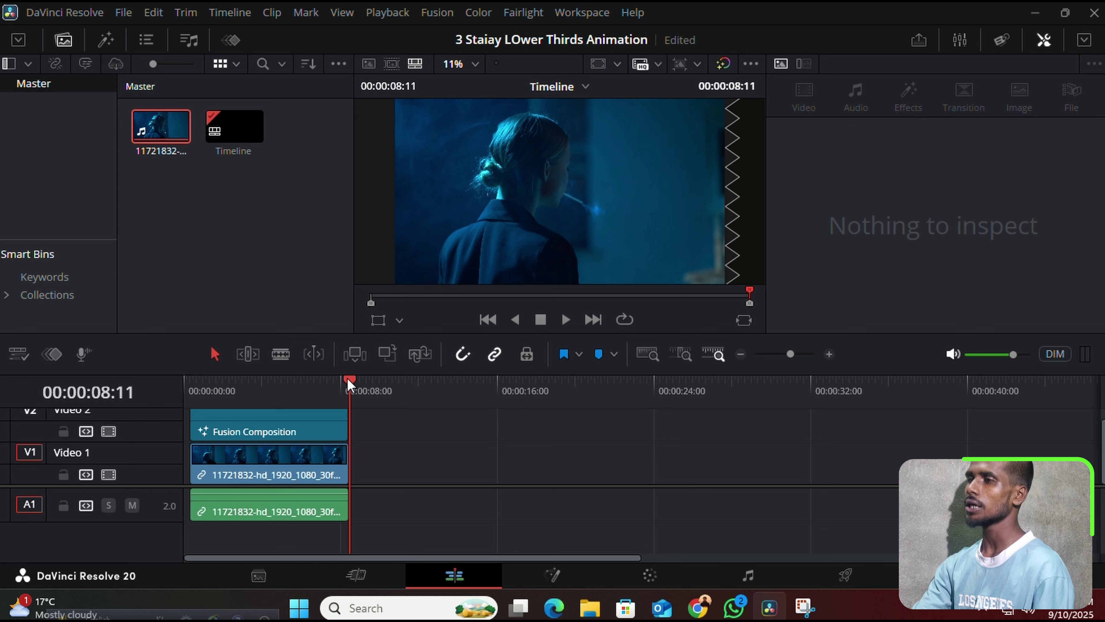
drag(349, 383, 129, 401)
key(space)
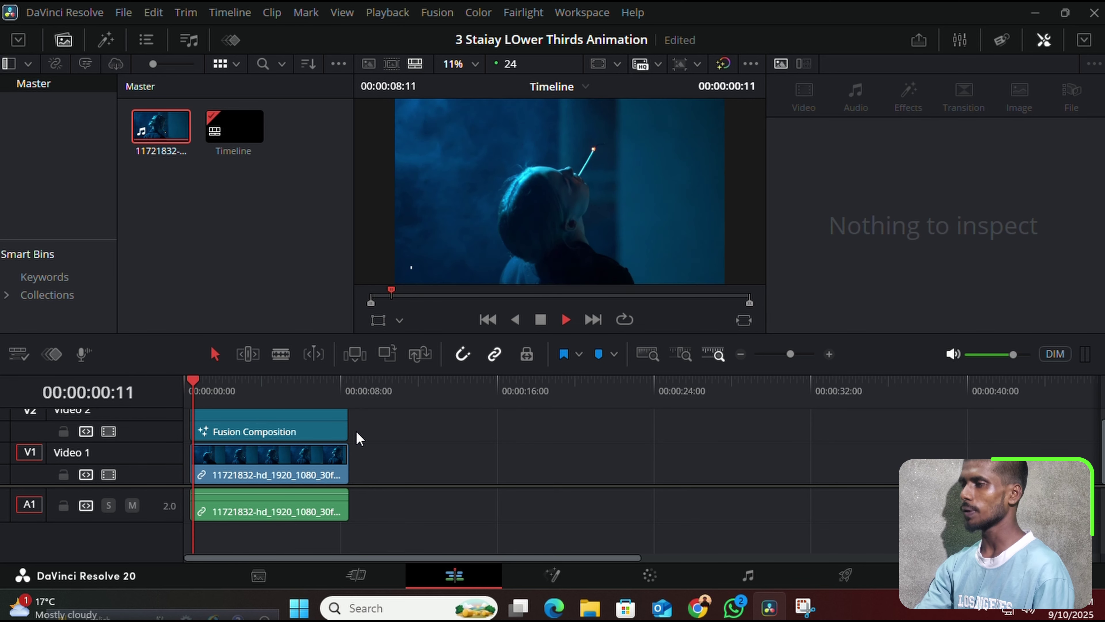